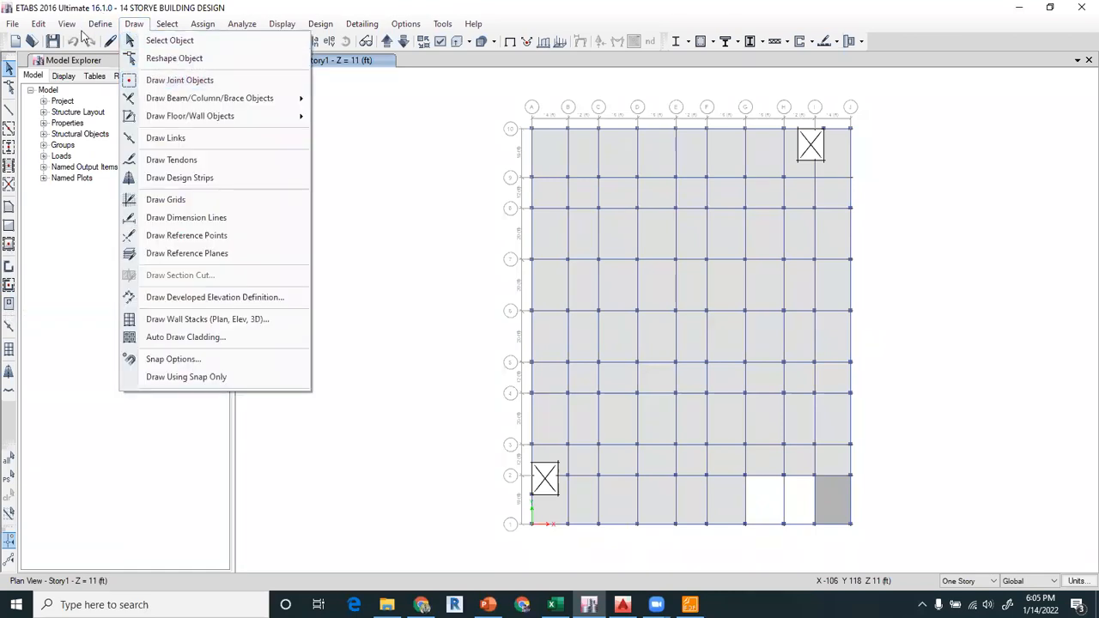
left_click(12, 23)
left_click(234, 25)
left_click(146, 154)
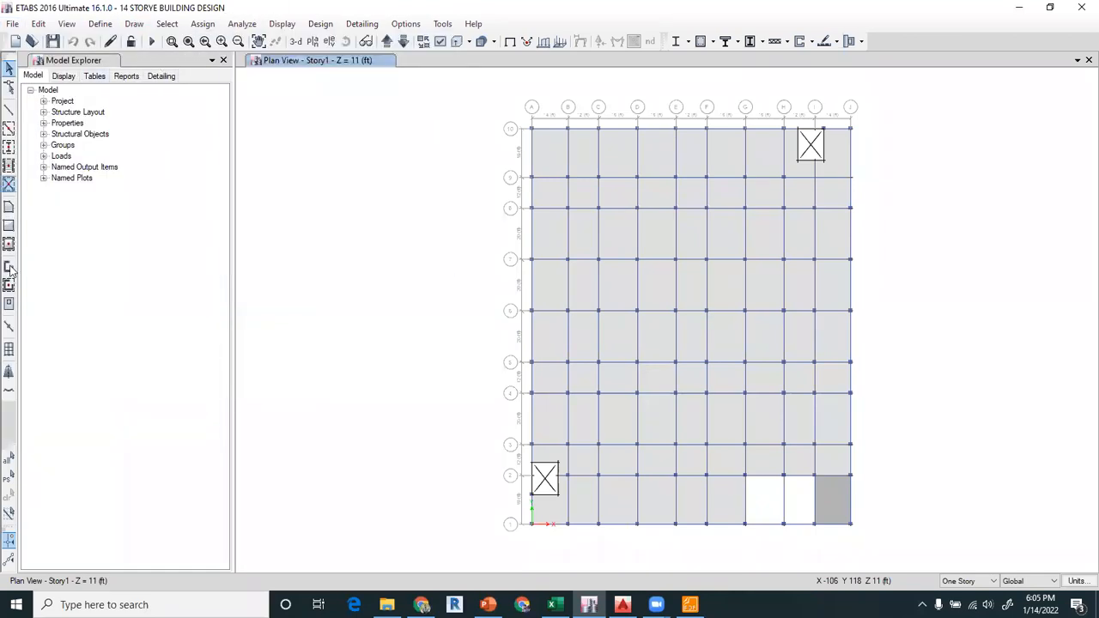
left_click(70, 24)
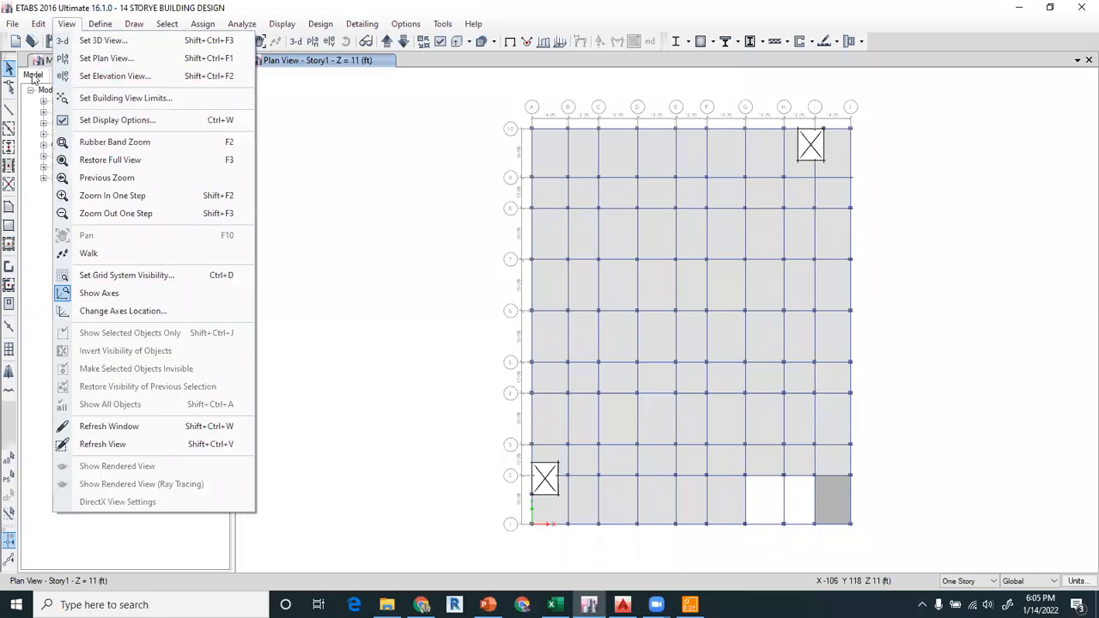
left_click(33, 78)
left_click(243, 24)
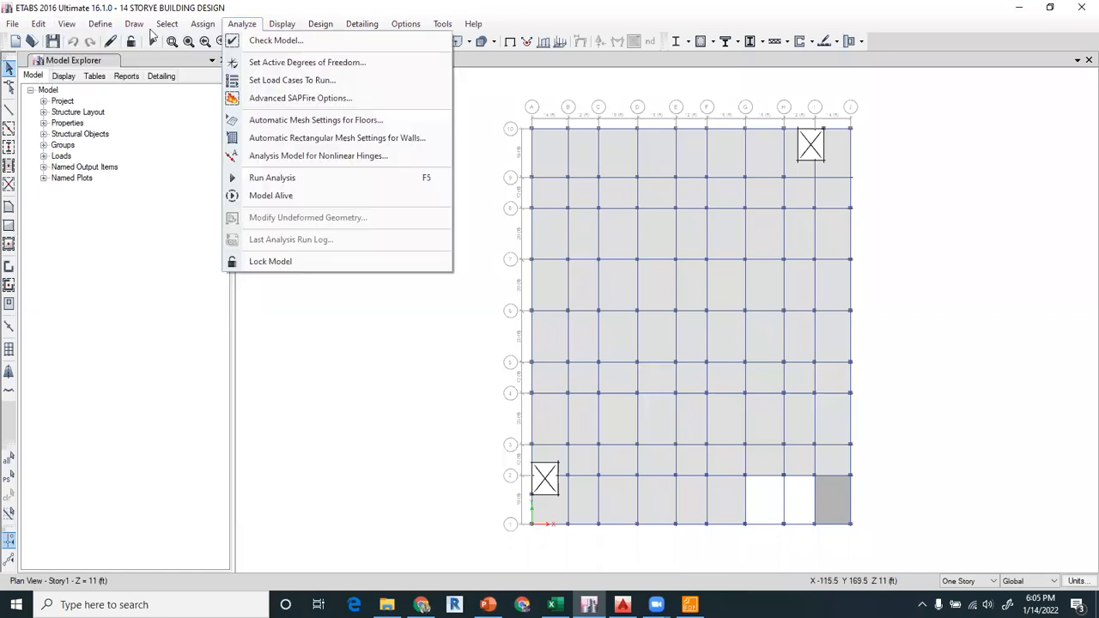
left_click(96, 49)
left_click(107, 25)
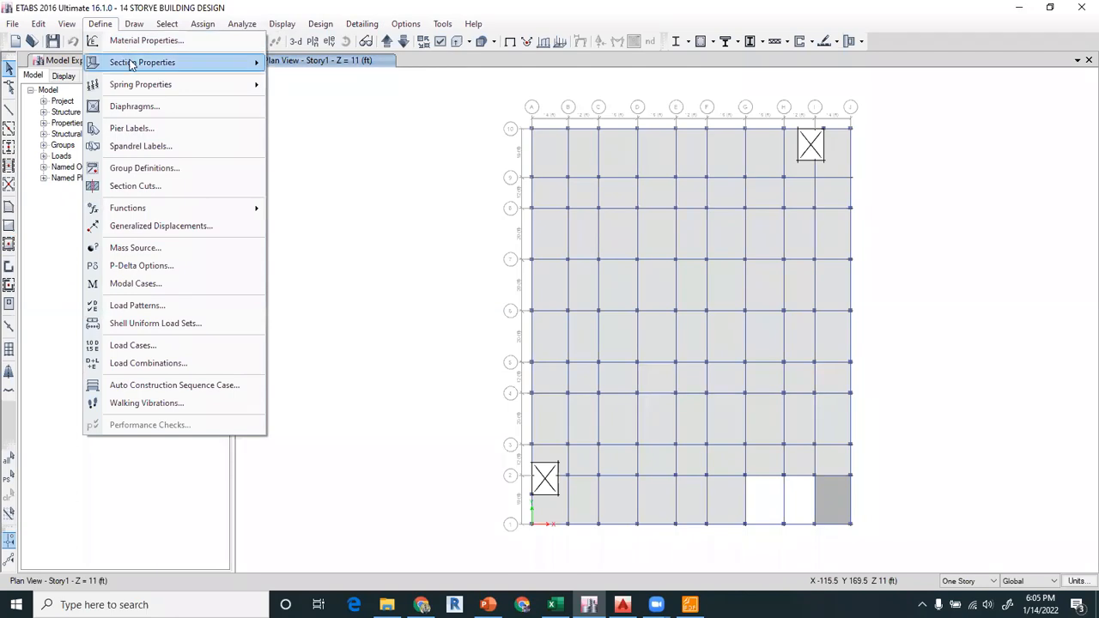
Start Quick Draw Walls in plan for Pier areas with the Wall1 property, and set Auto Pier/Spandrel IDs to Yes
left_click(128, 25)
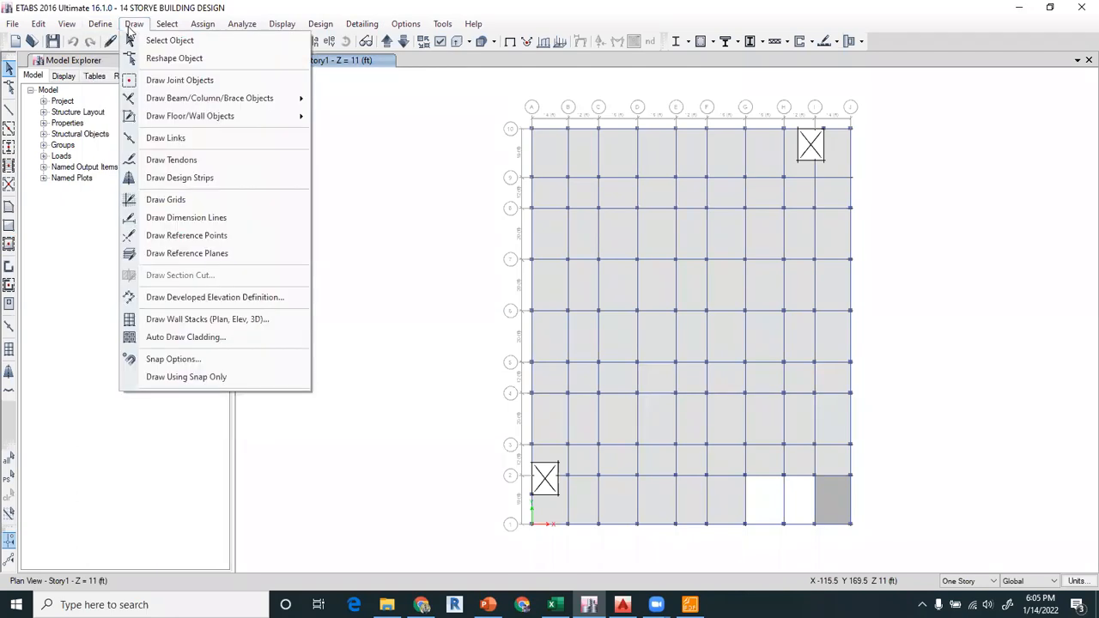
mouse_move(206, 125)
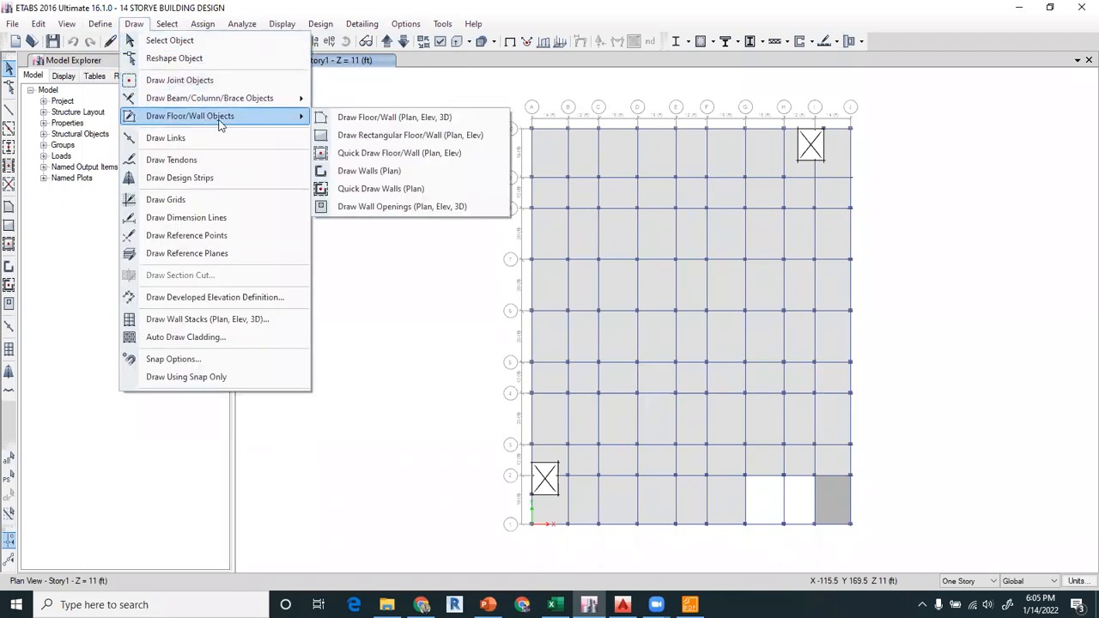
left_click(405, 189)
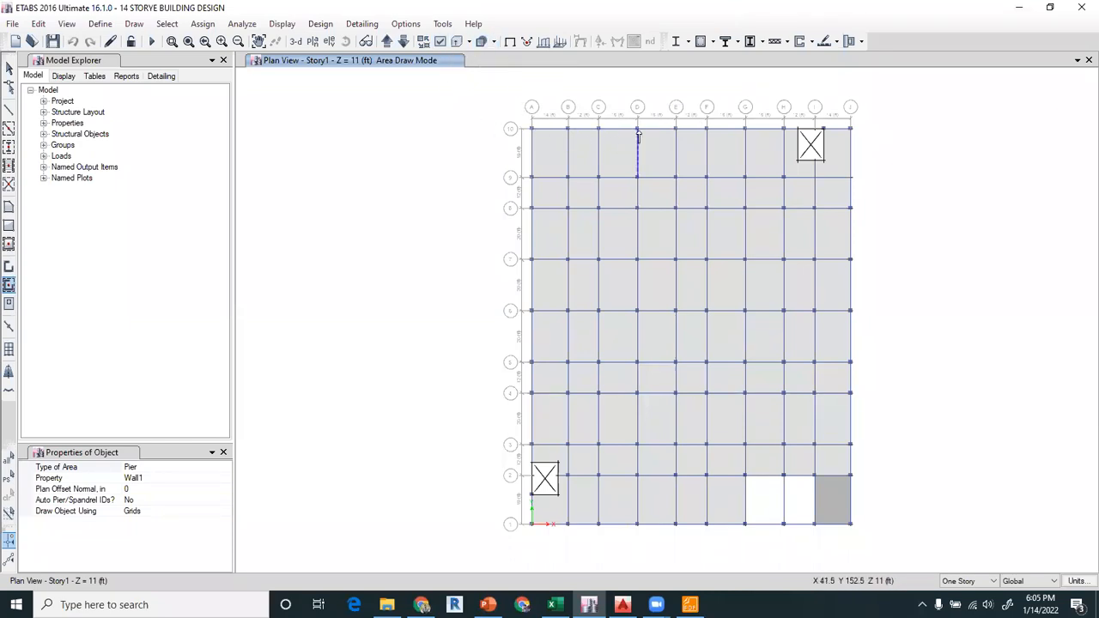
scroll(641, 124, "up", 3)
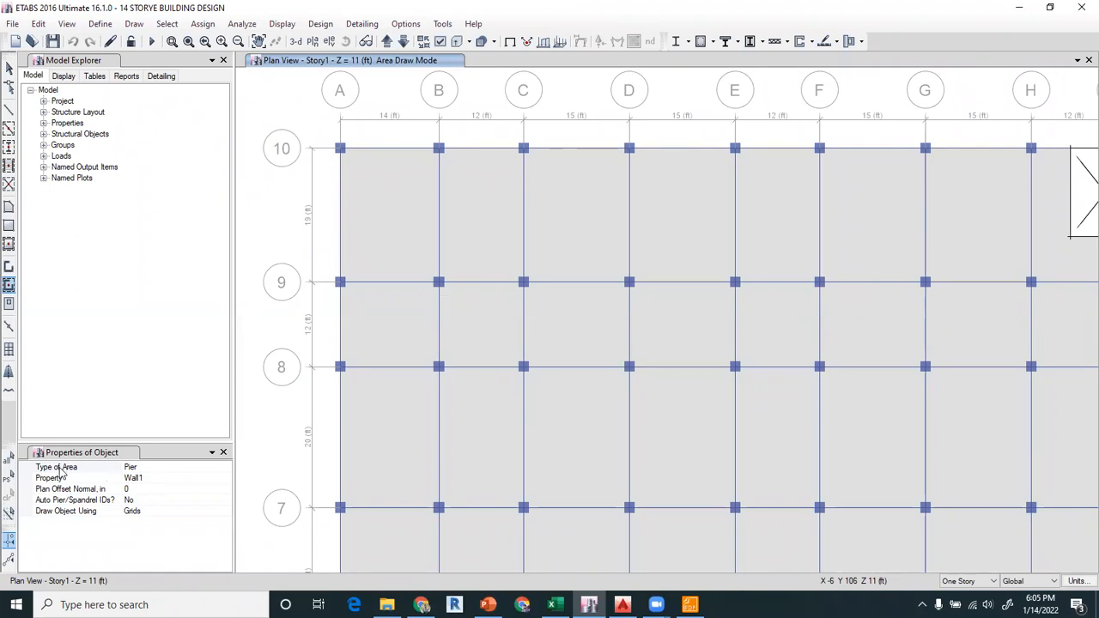
left_click(160, 468)
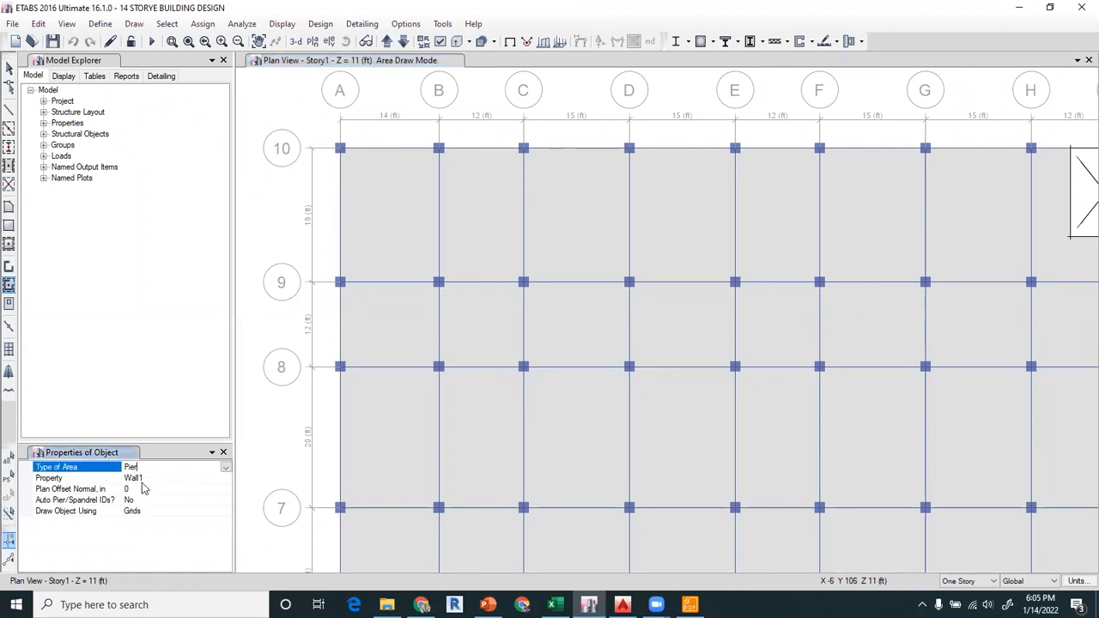
left_click(173, 479)
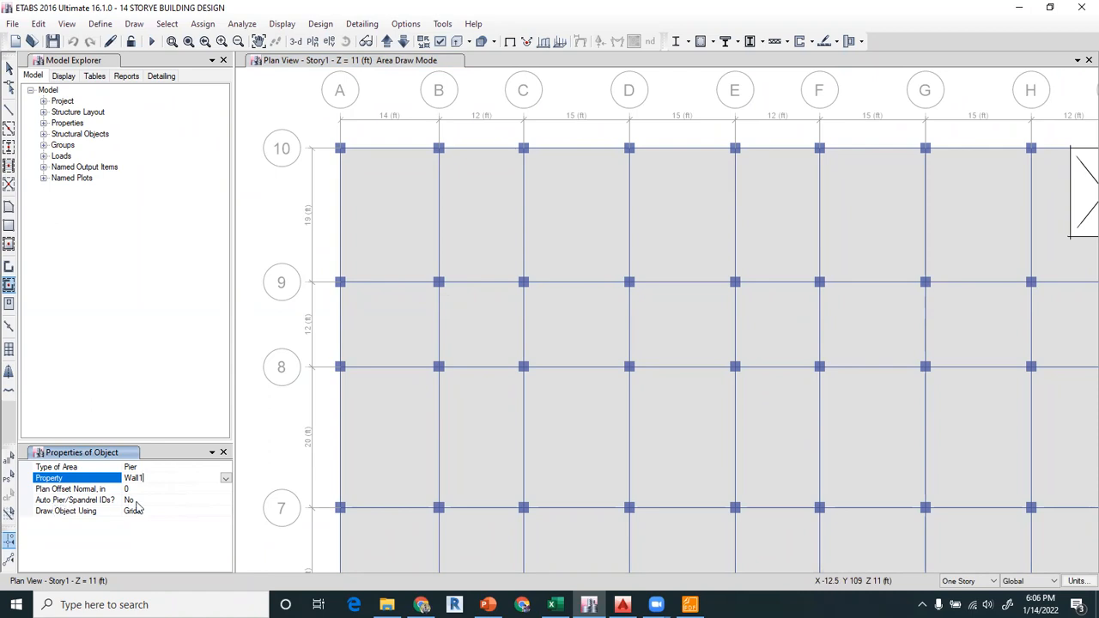
left_click(205, 501)
left_click(225, 501)
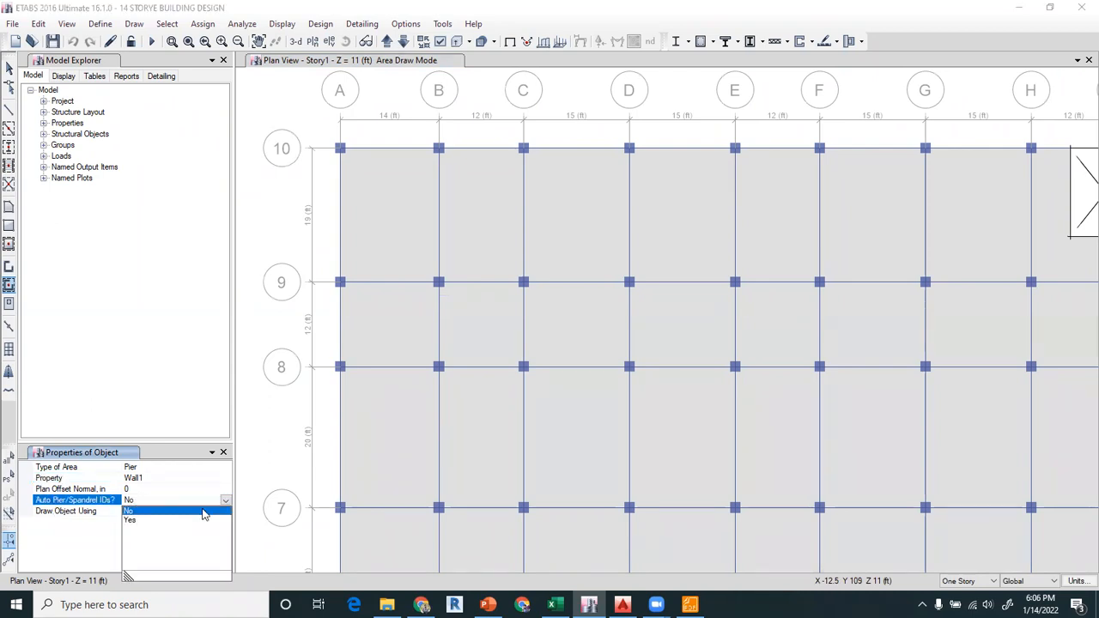
left_click(204, 520)
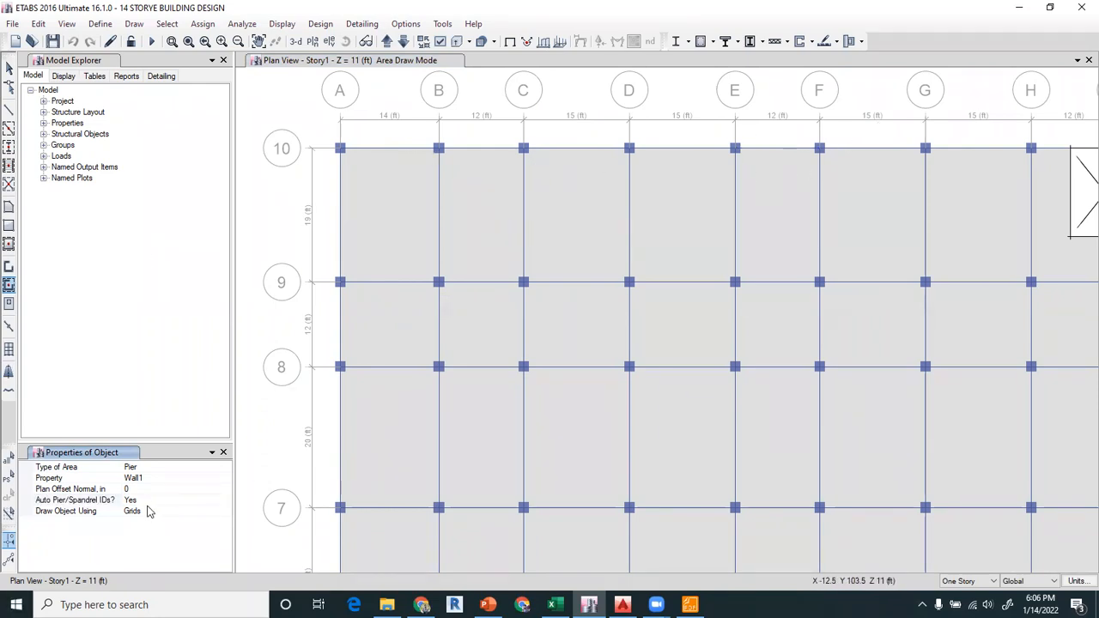
Display the default plan view of Story1
left_click(313, 41)
left_click(477, 376)
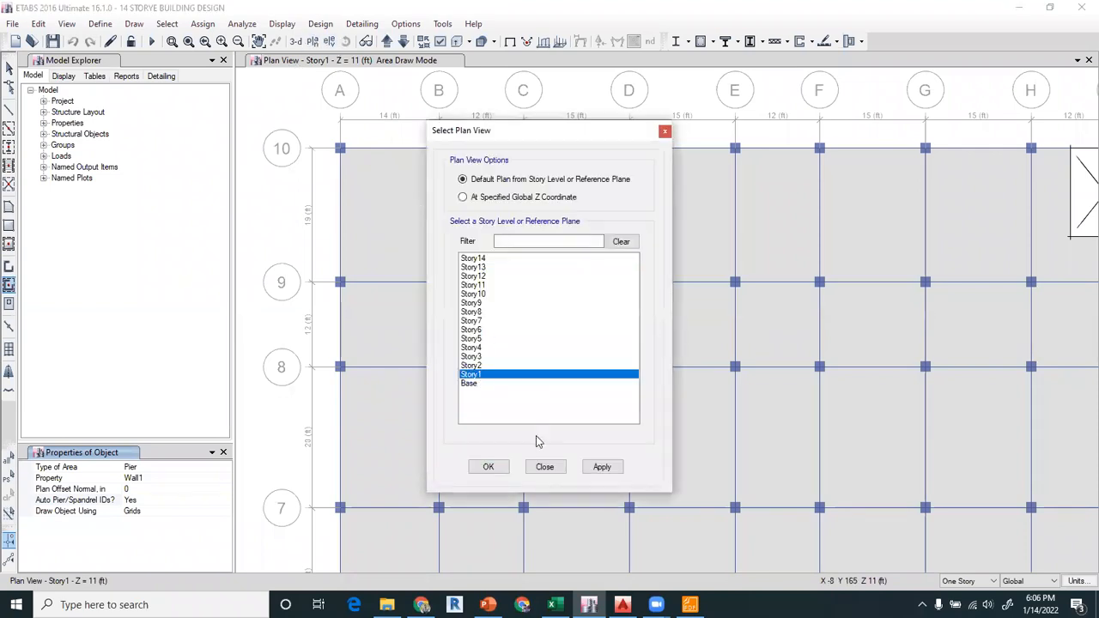
left_click(488, 467)
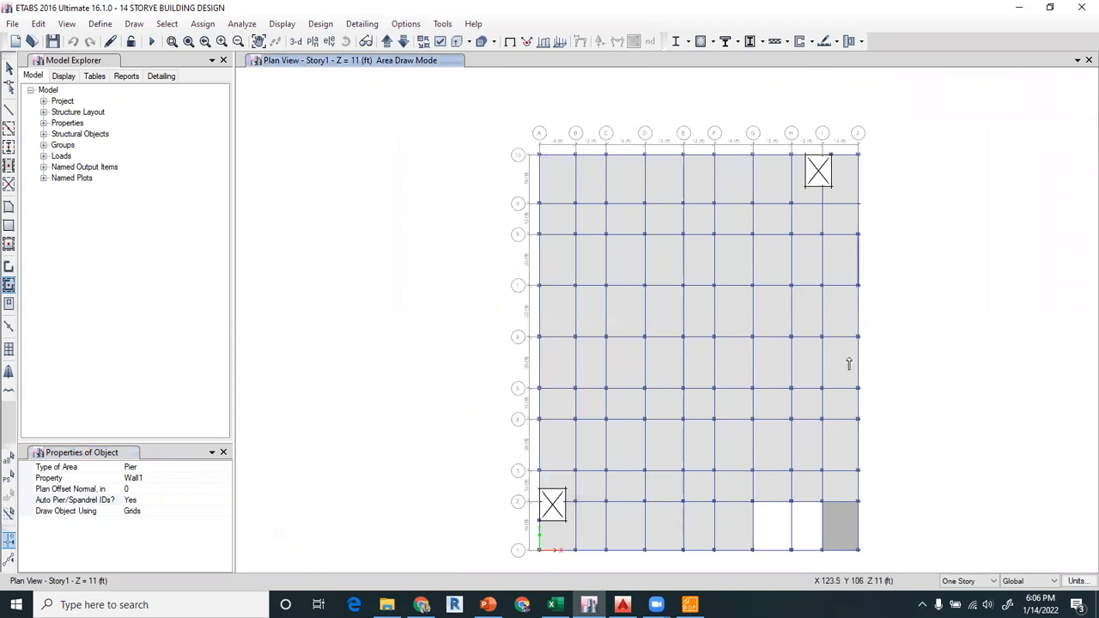
middle_click_drag(665, 321, 635, 280)
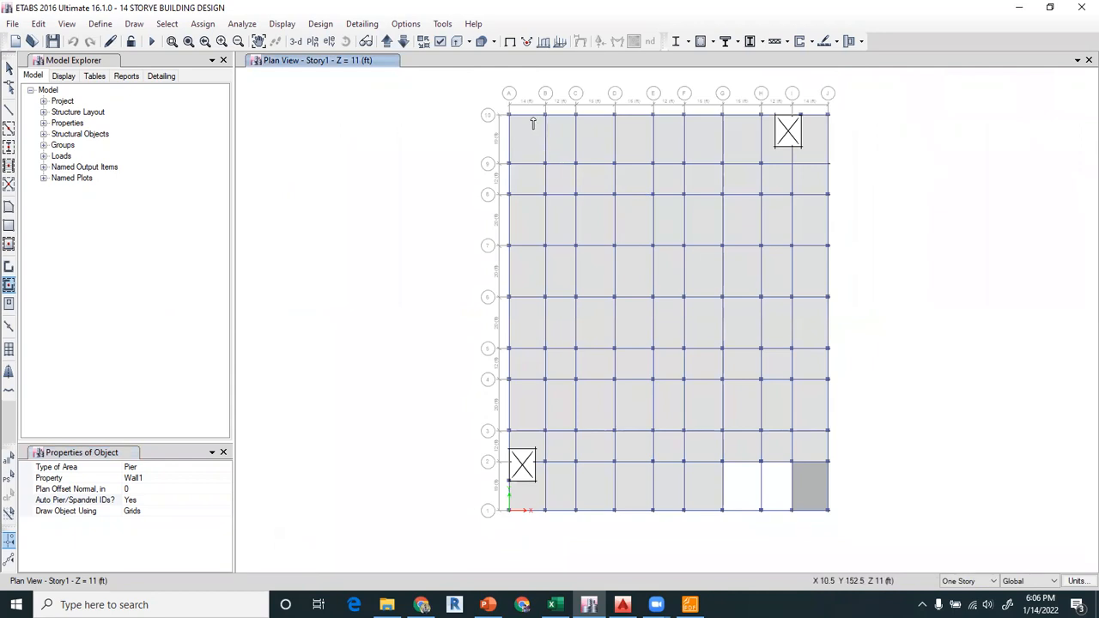
Quick-draw Wall1 walls on grid line 10 from A to C and on grid line A between 9 and 10
scroll(525, 120, "up", 3)
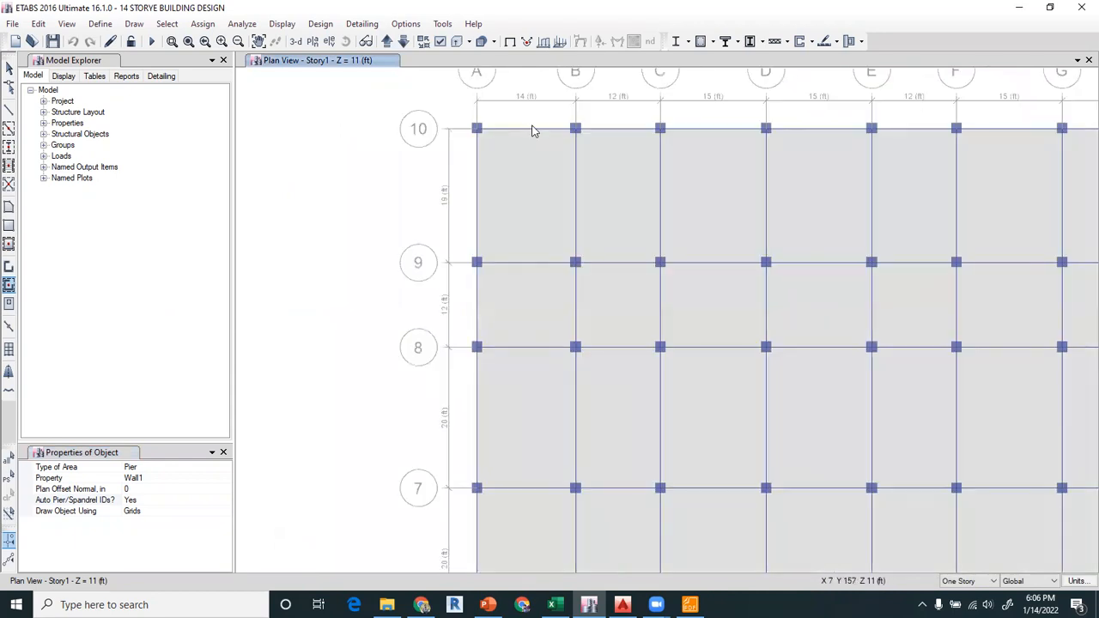
left_click(539, 132)
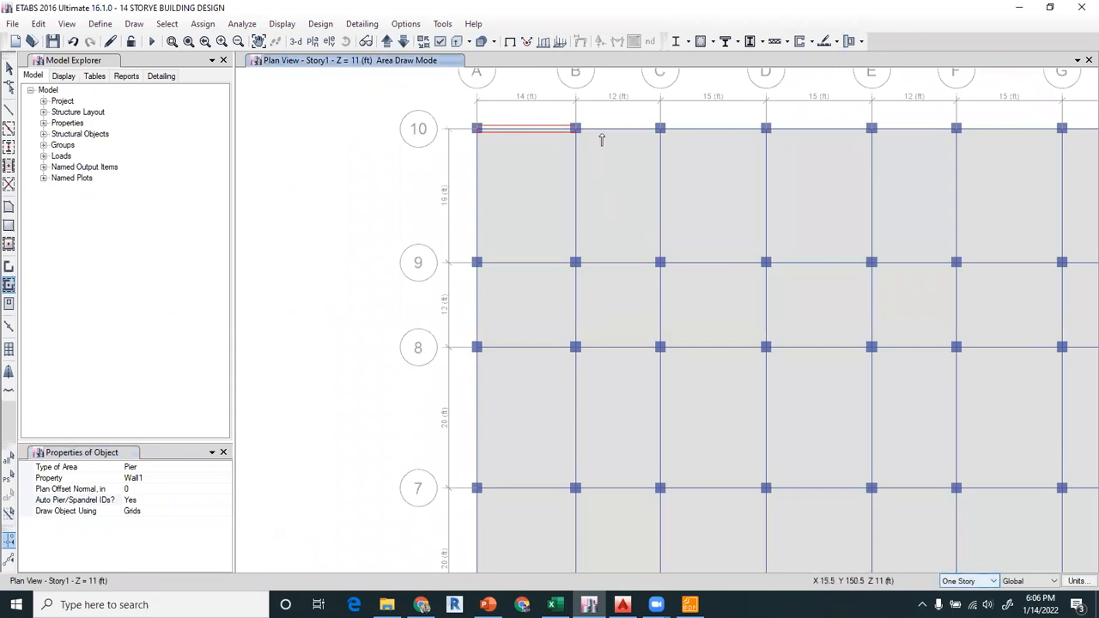
left_click(498, 173)
left_click(653, 134)
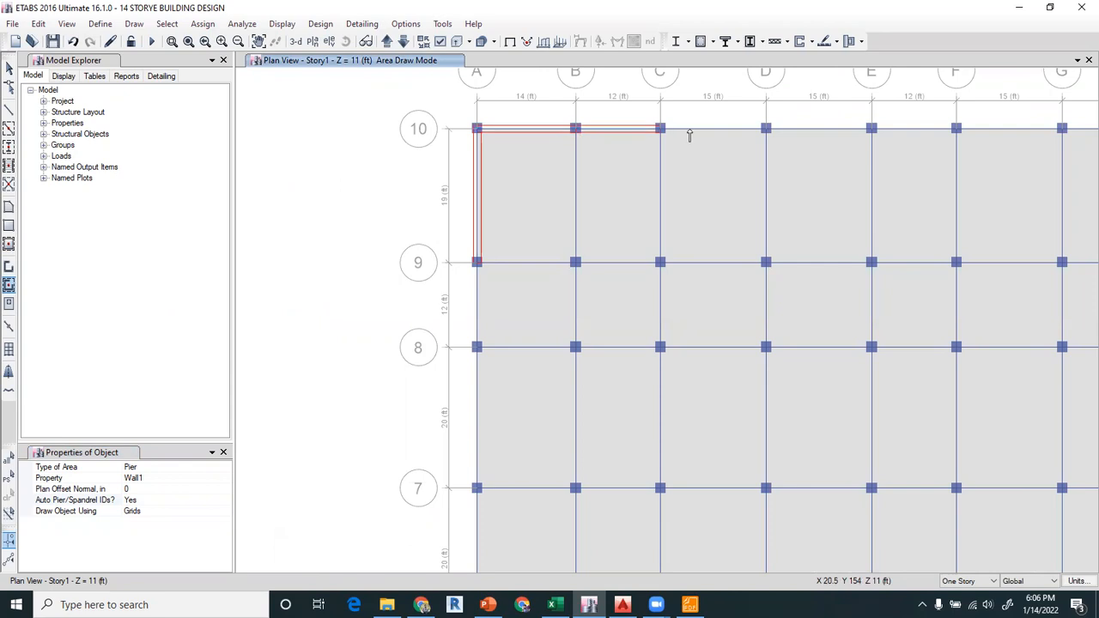
Quick-draw Wall1 walls along the rest of the building perimeter on grid lines 10, A, 1 and J
scroll(468, 169, "down", 3)
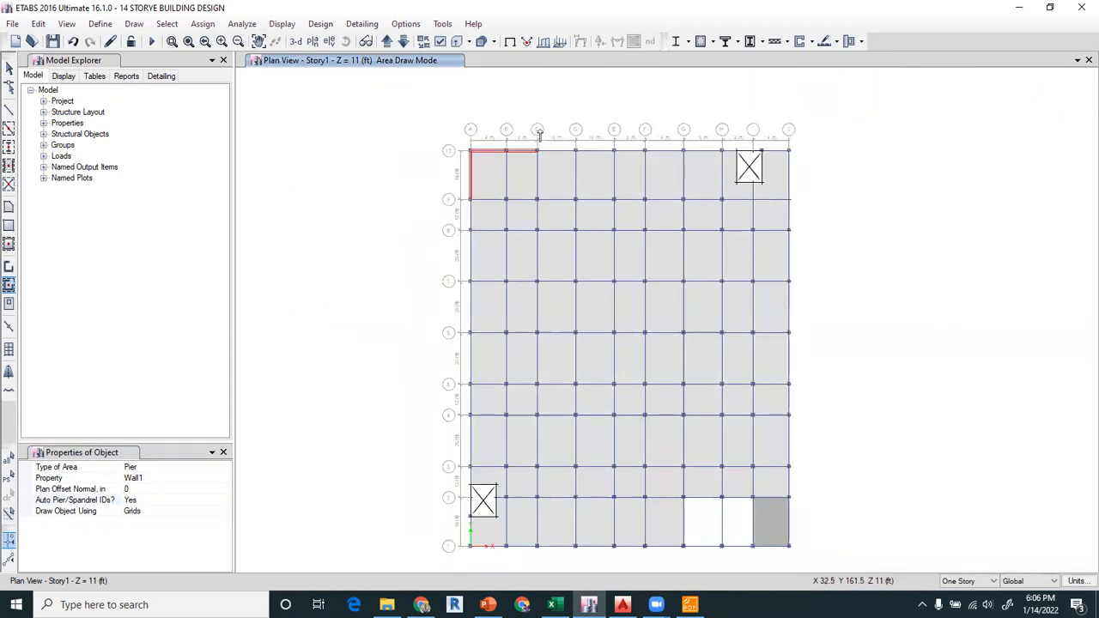
left_click_drag(523, 129, 832, 171)
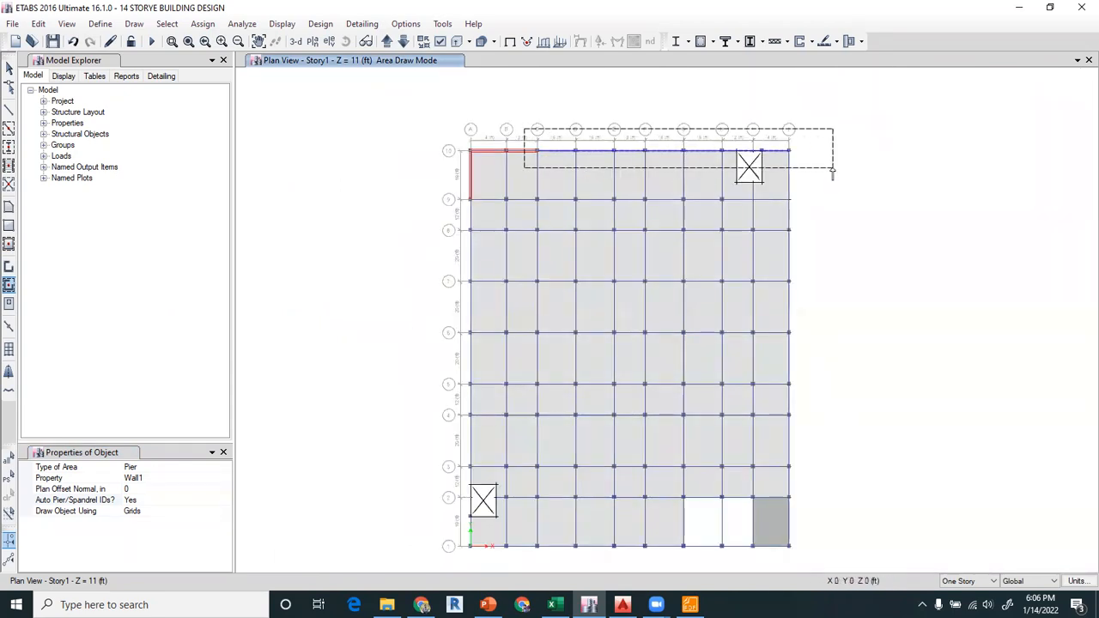
middle_click_drag(322, 183, 381, 109)
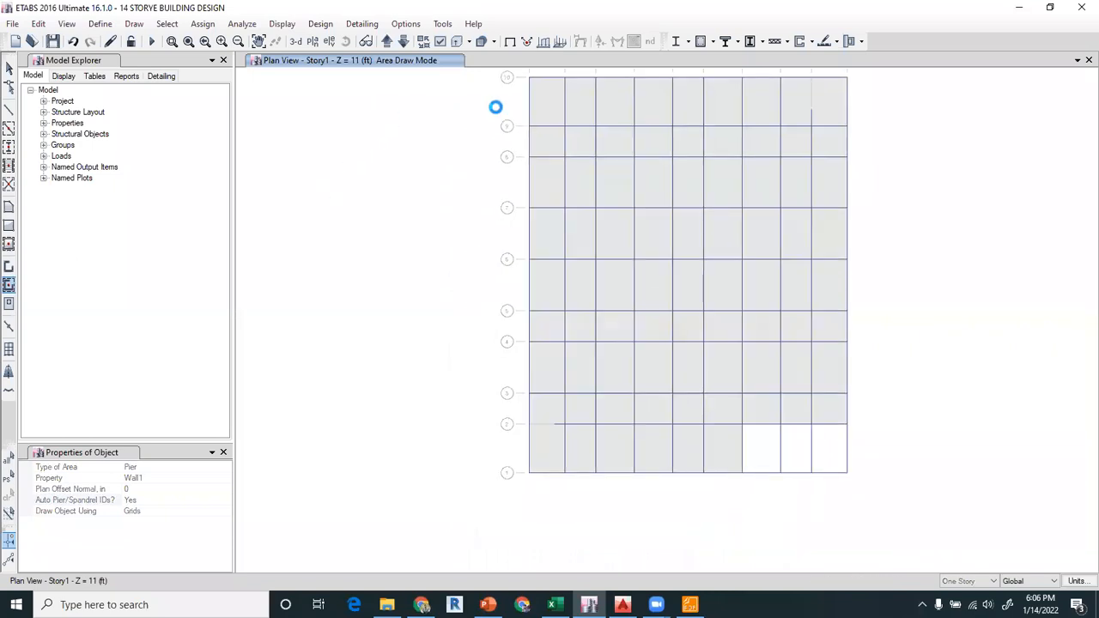
key("Escape")
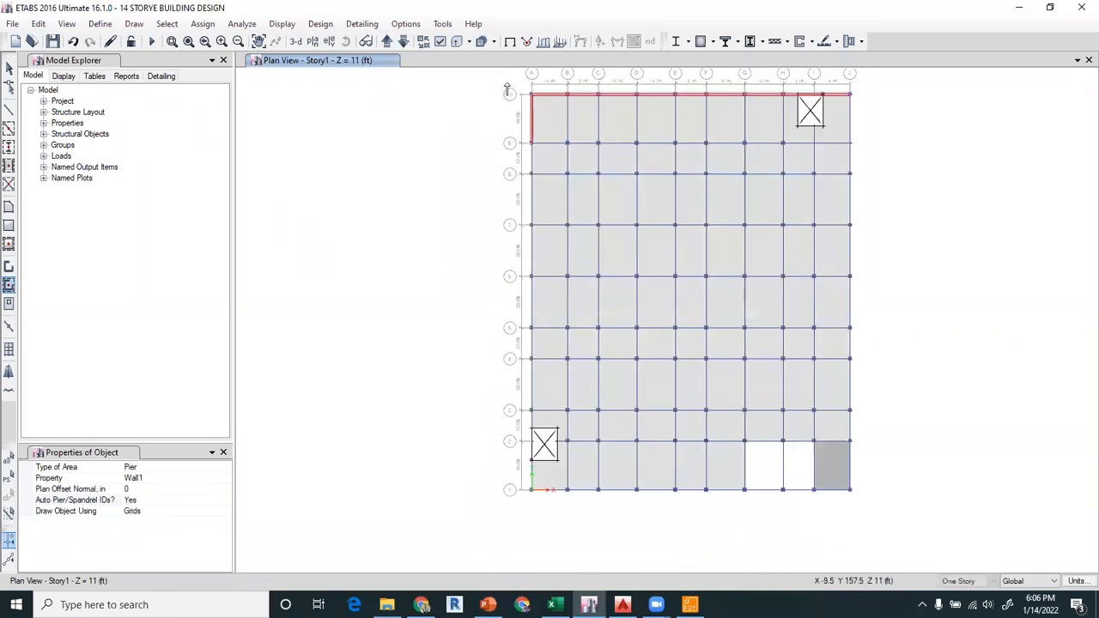
mouse_move(533, 242)
left_mouse_down()
mouse_move(536, 510)
mouse_move(507, 481)
mouse_move(902, 522)
mouse_move(894, 498)
left_mouse_up()
left_click_drag(841, 75, 893, 527)
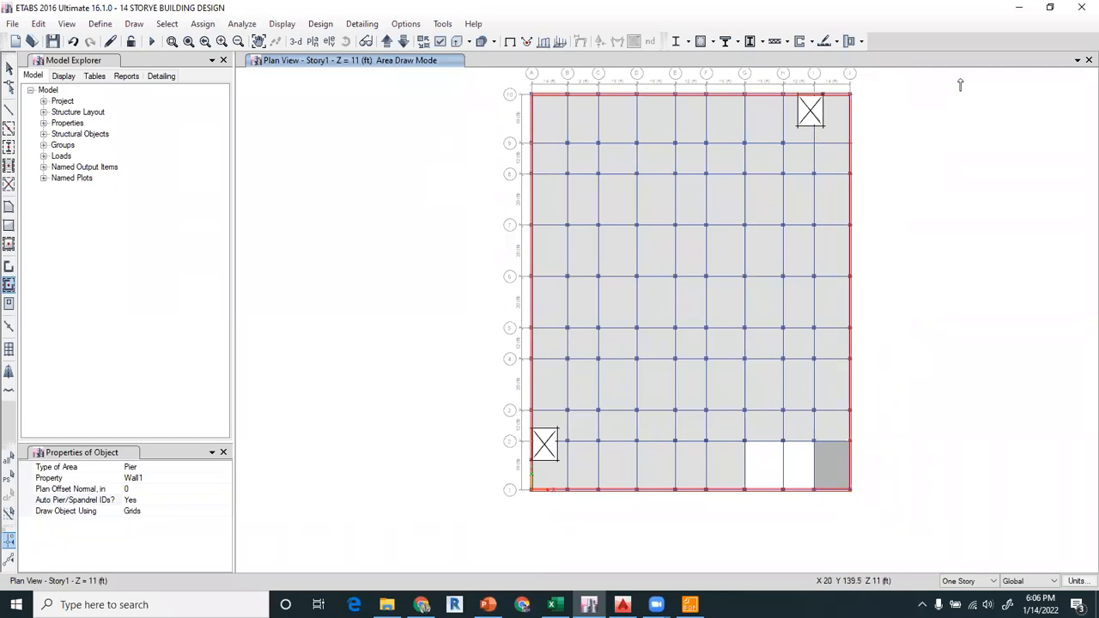
left_click(9, 68)
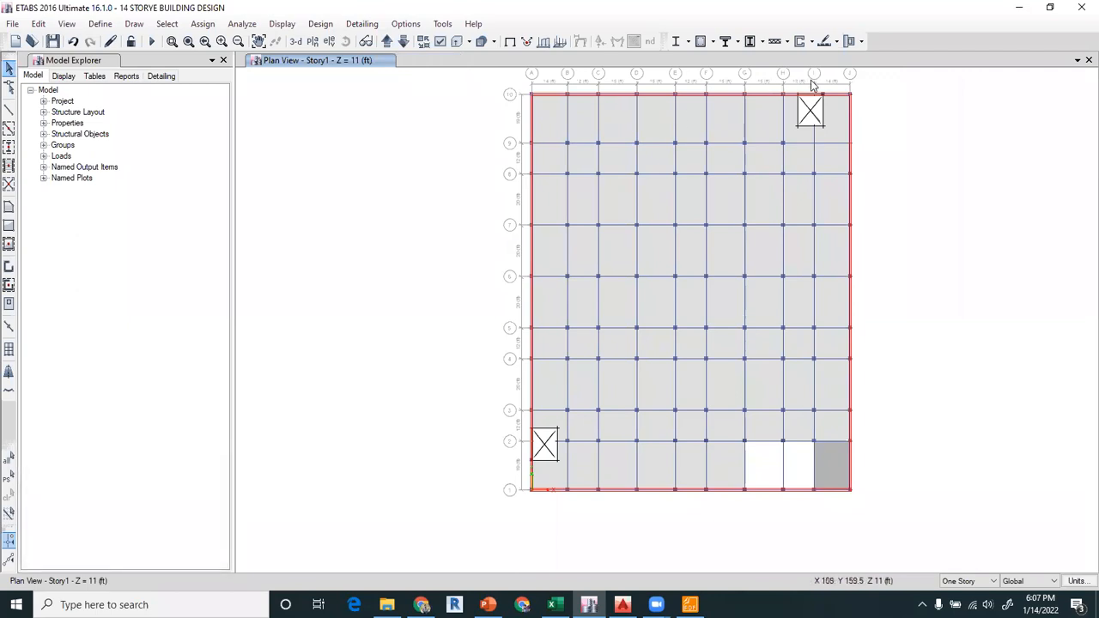
Hide the beams and show the joints in the Story1 plan through the view options
scroll(812, 80, "up", 3)
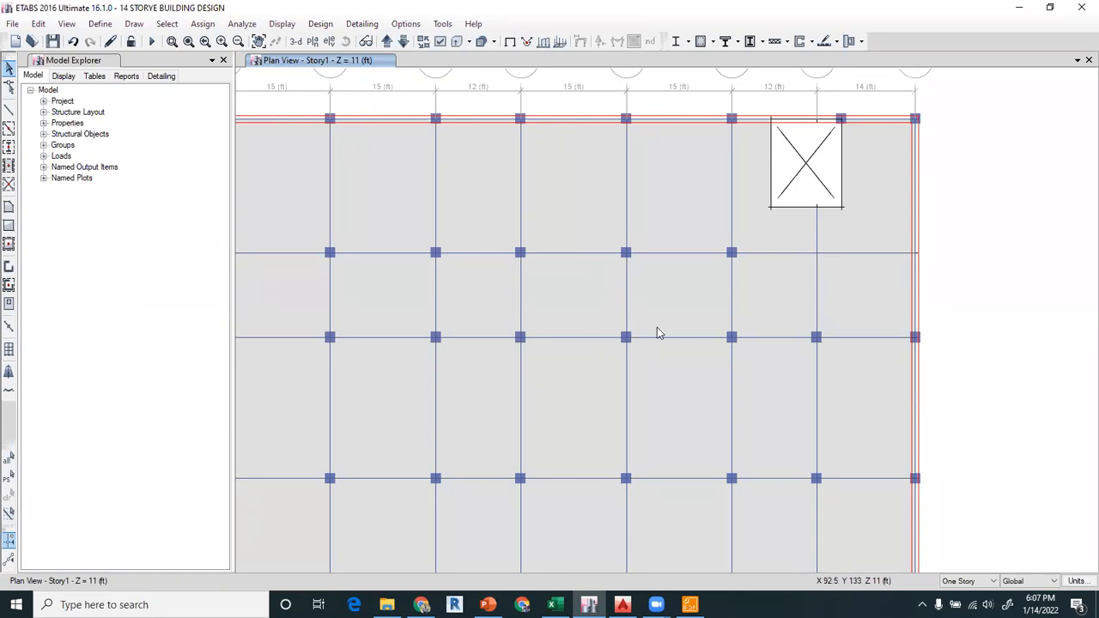
left_click(806, 122)
left_click(805, 122)
left_click(441, 42)
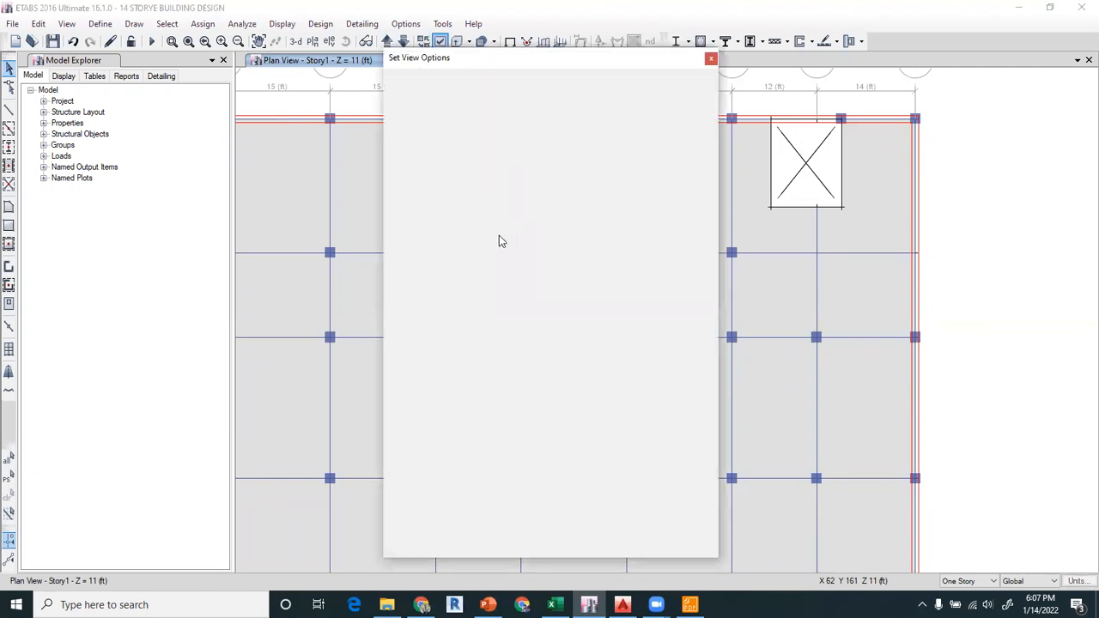
left_click(492, 531)
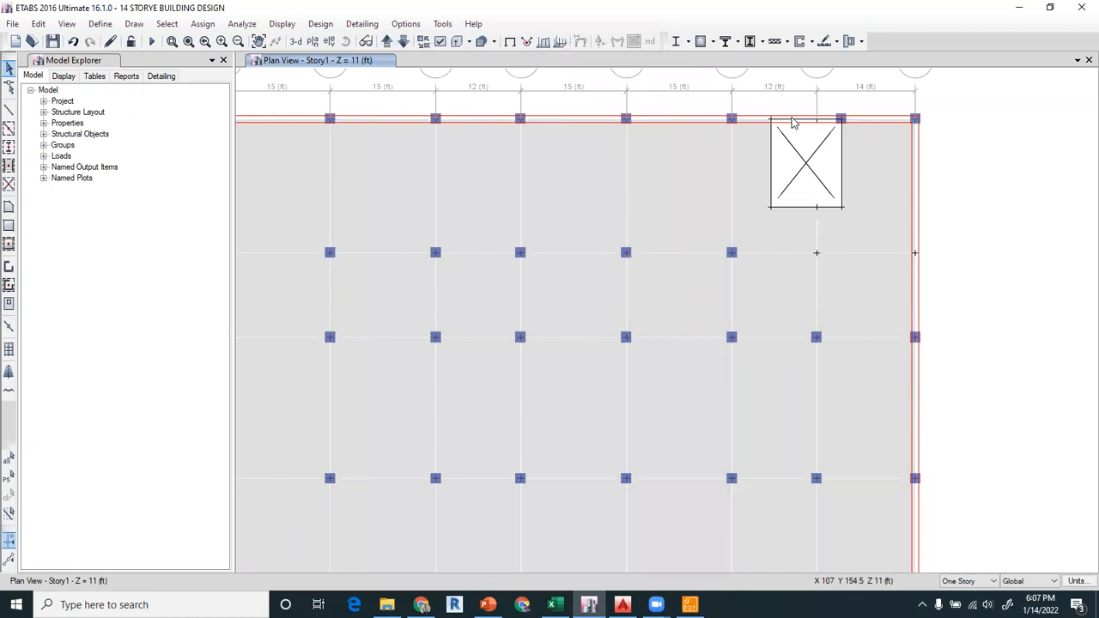
Delete the two wall segments on grid line 10 between grids H and J that cross the opening
left_click(760, 124)
key("Delete")
left_click(827, 124)
key("Delete")
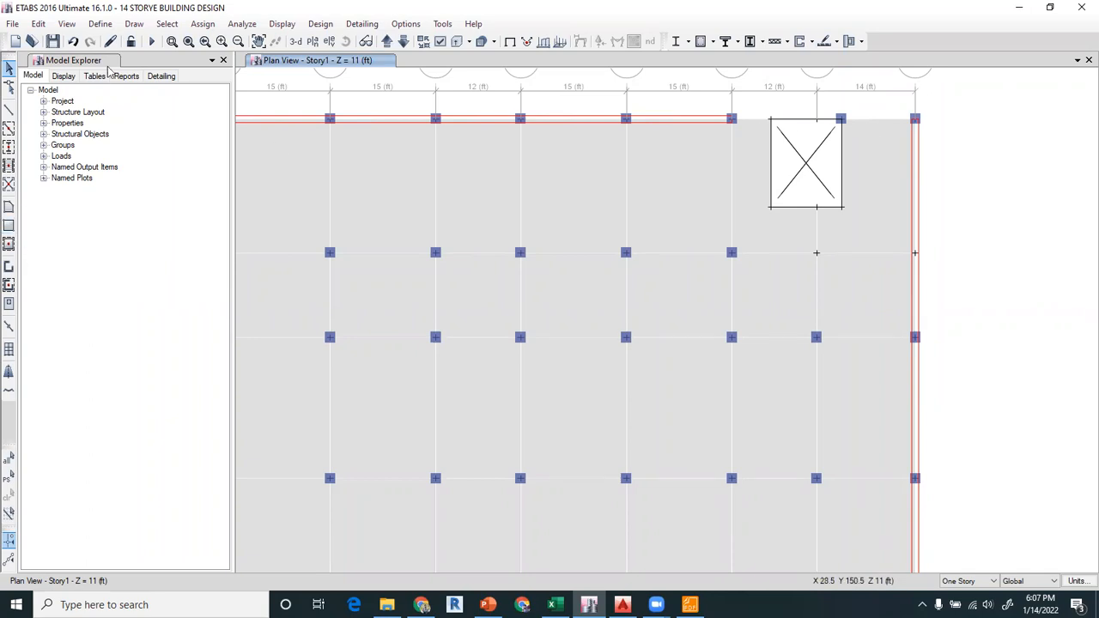
Draw Wall1 pier walls on grid line 10 from the opening's near corner column to grid J, and from grid H 5.5 ft to the opening
left_click(134, 23)
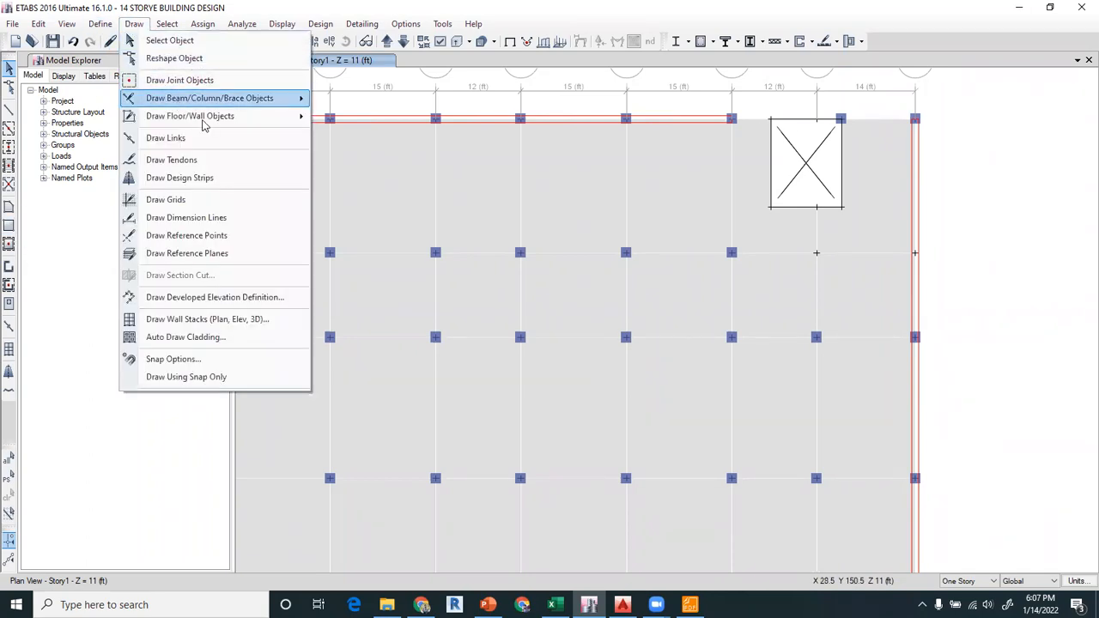
mouse_move(302, 116)
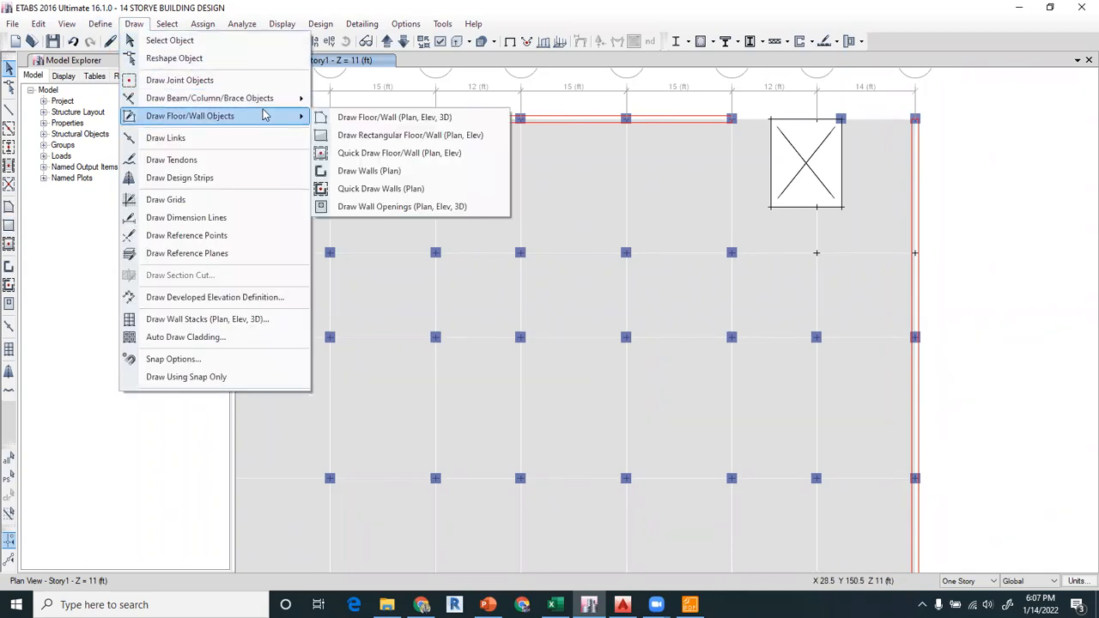
left_click(373, 172)
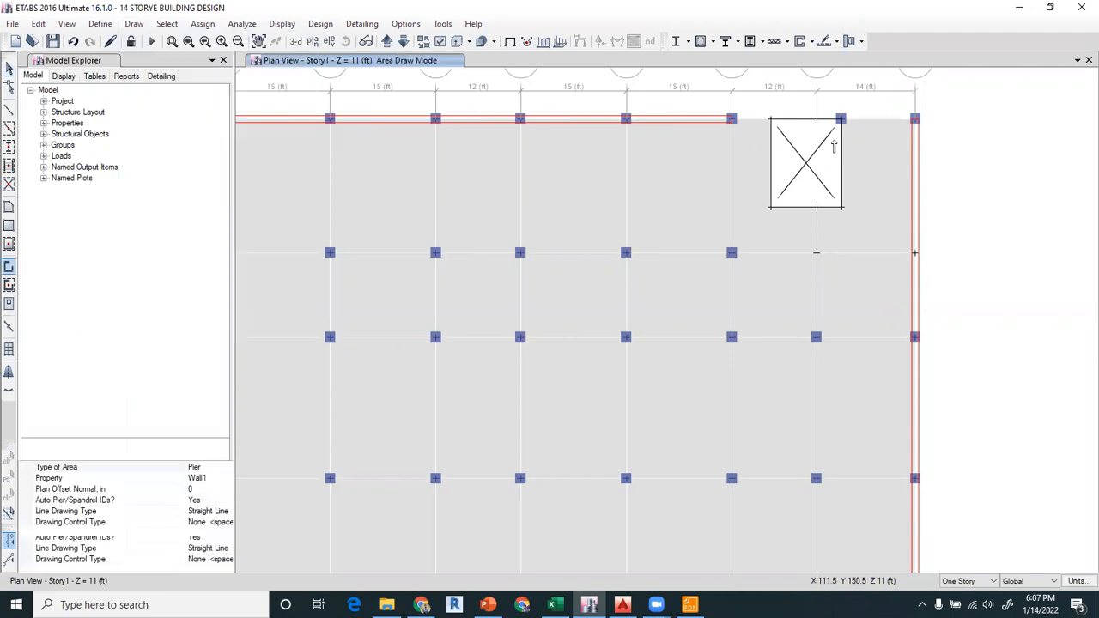
left_click(851, 120)
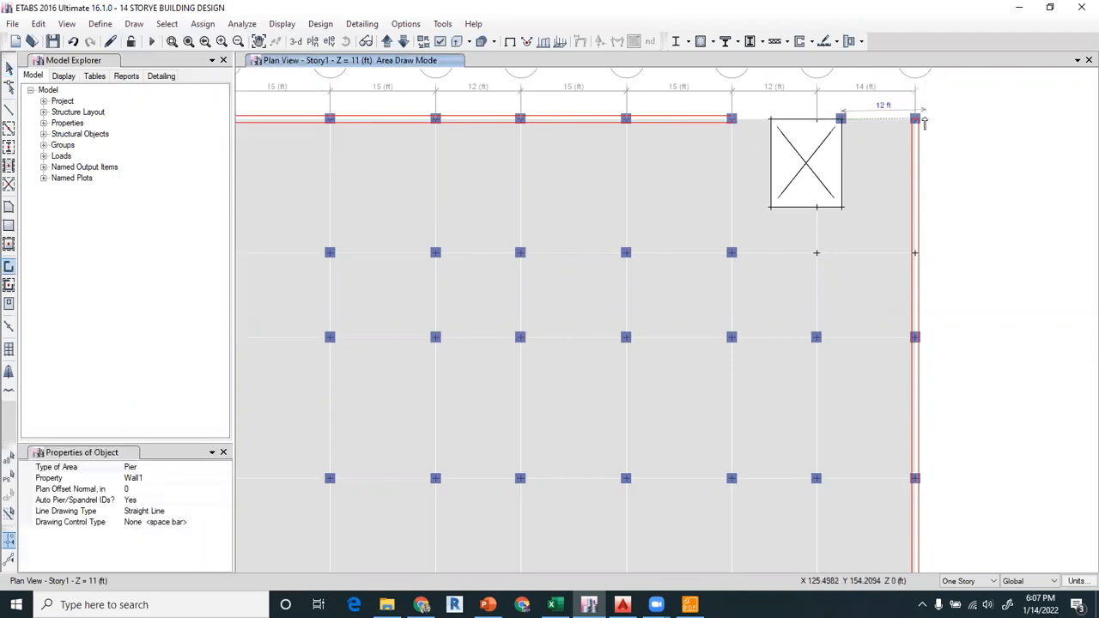
left_click(915, 118)
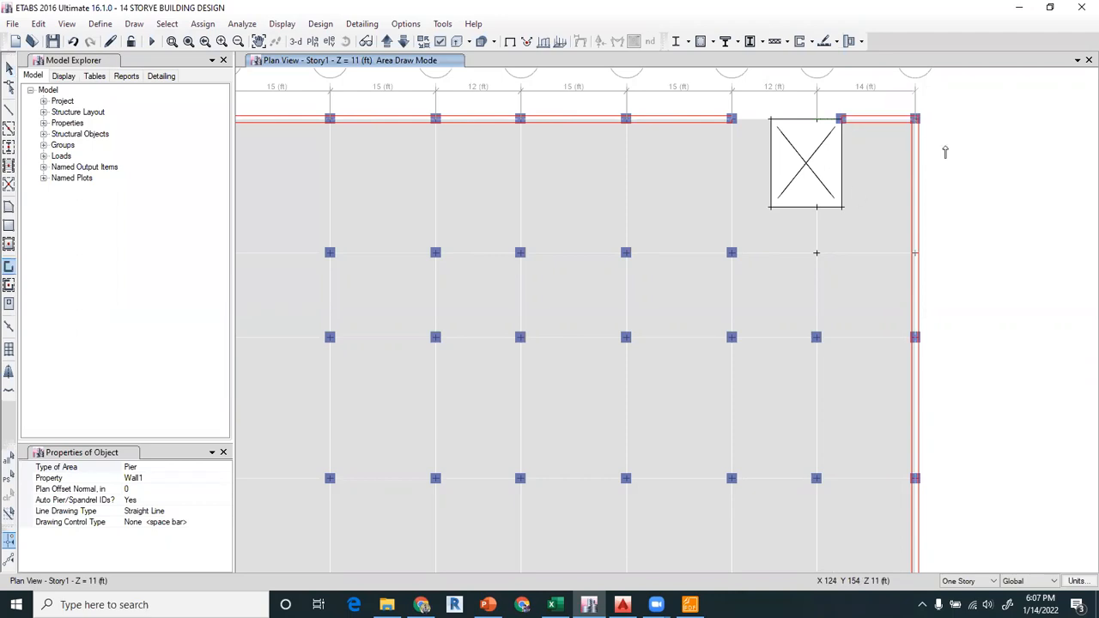
left_click(754, 123)
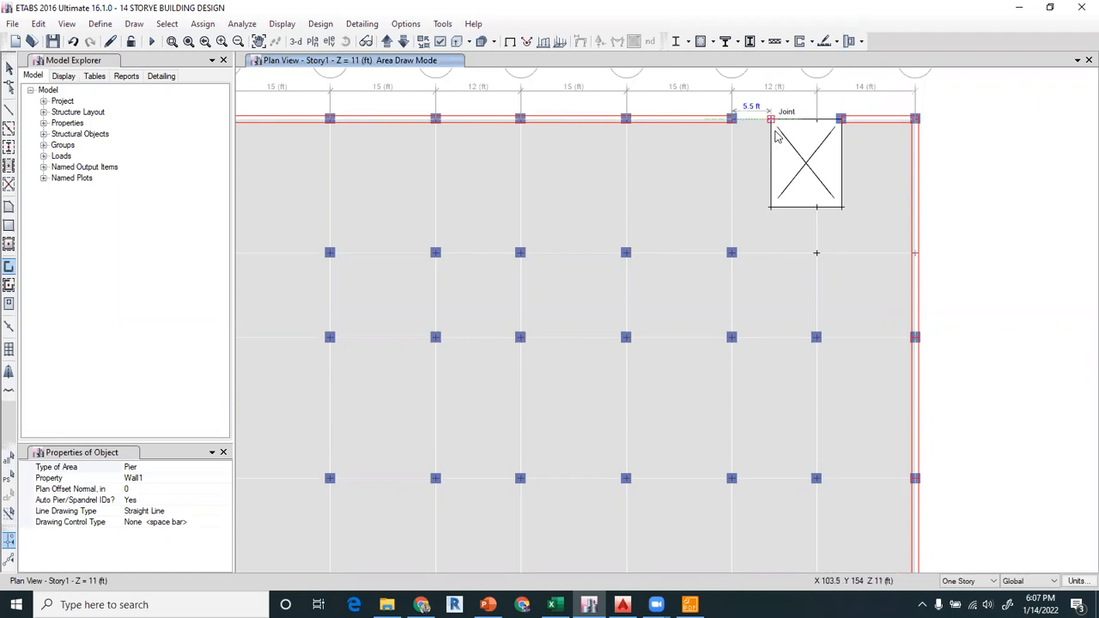
scroll(859, 140, "down", 3)
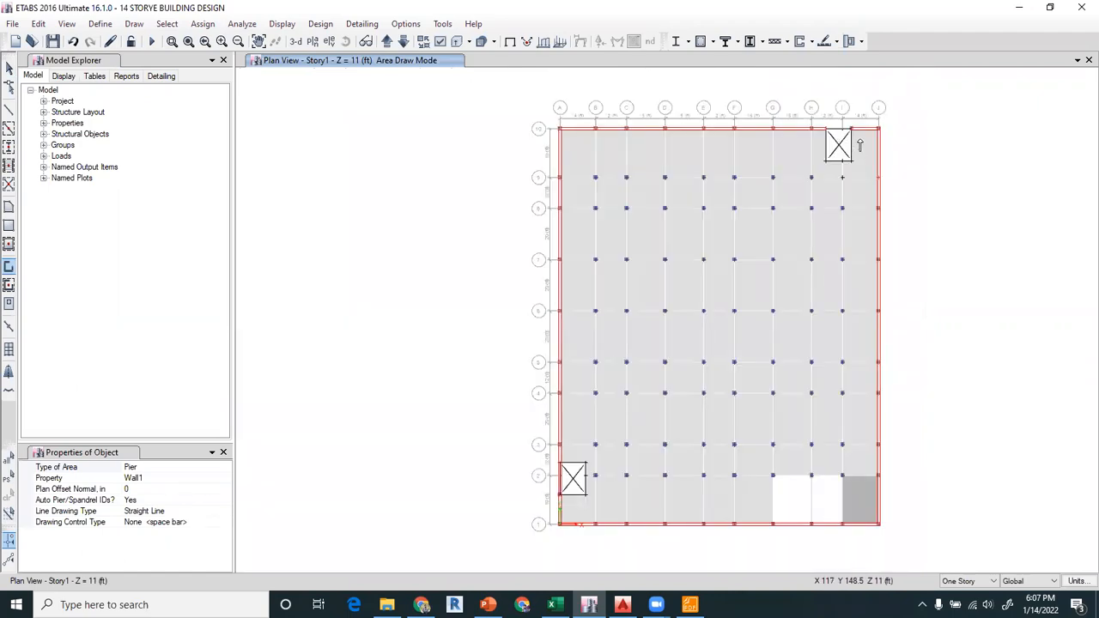
Delete the two wall segments on grid line 10 on either side of the opening between grids H and J
scroll(852, 131, "up", 3)
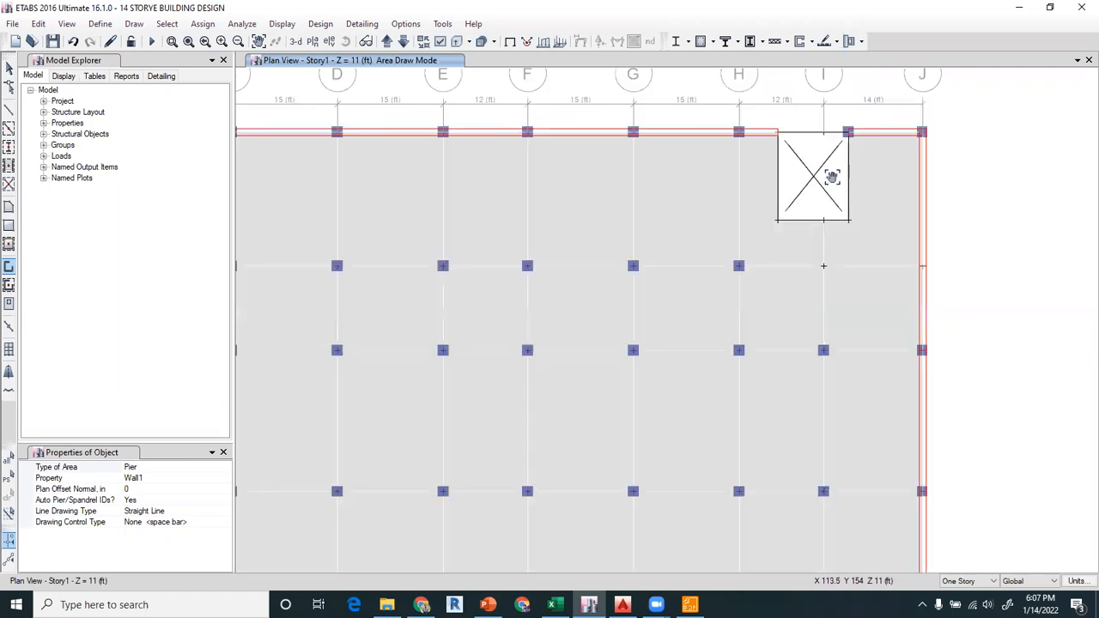
key("Escape")
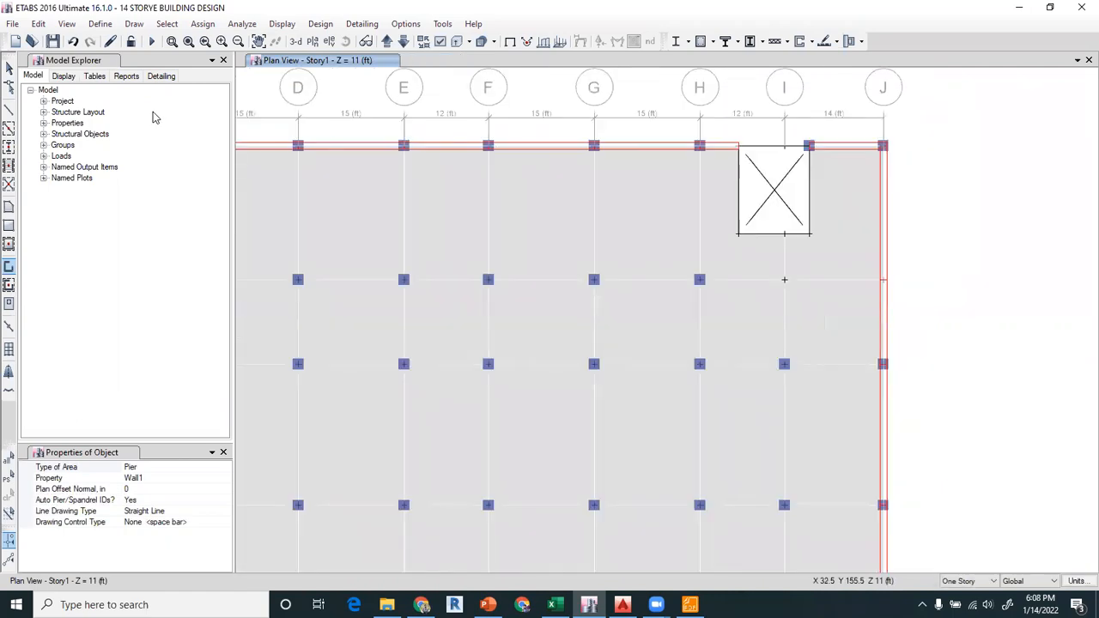
left_click(9, 69)
left_click(712, 146)
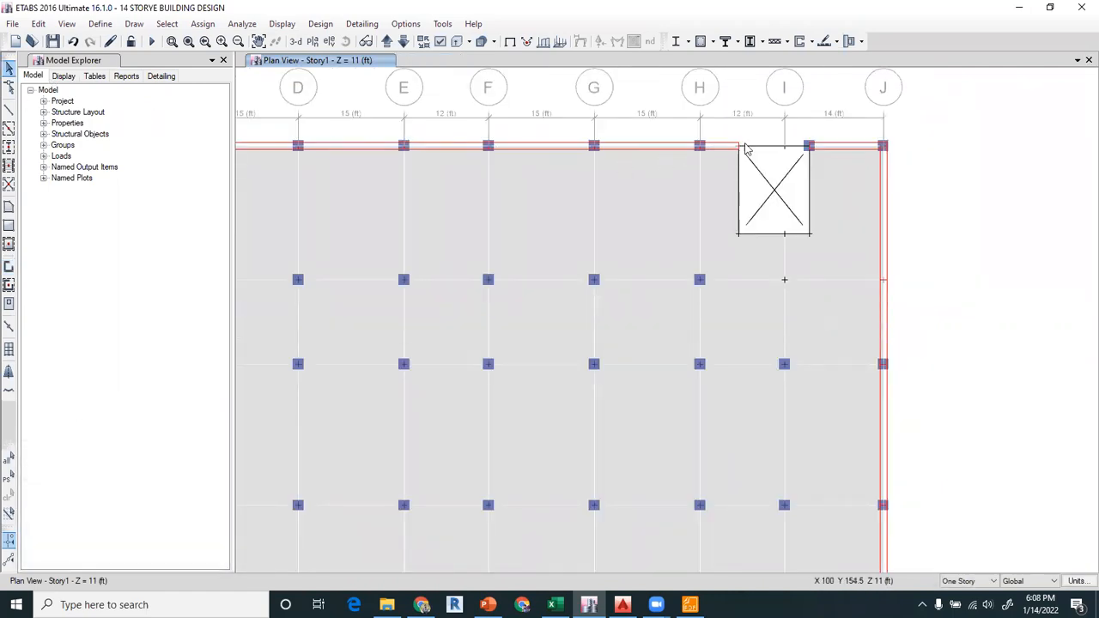
left_click(828, 147)
key("Escape")
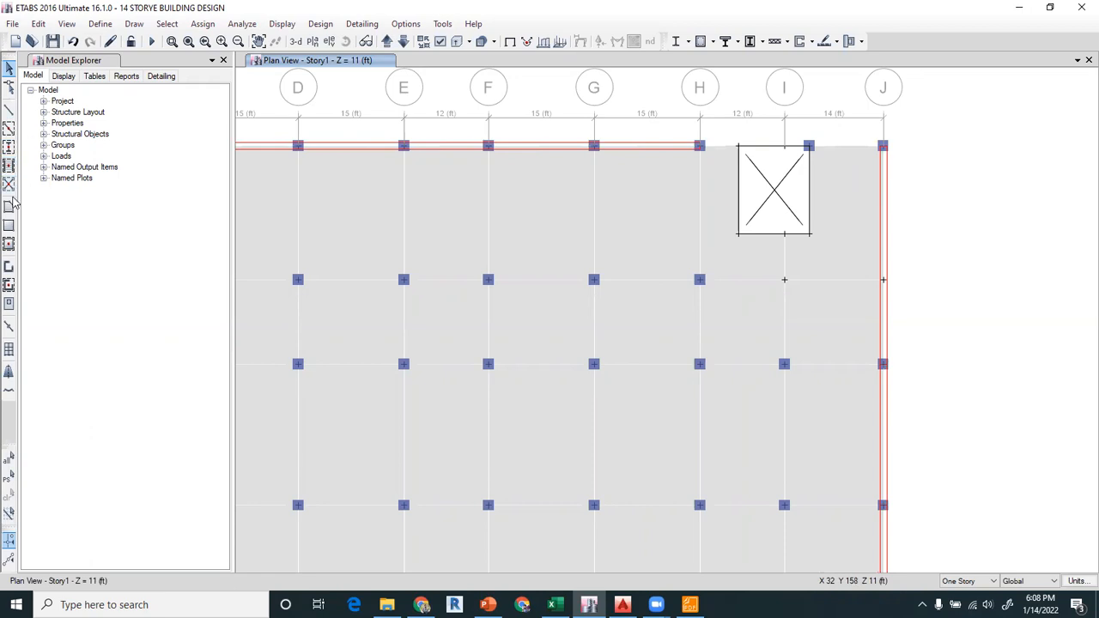
Draw a Wall1 pier wall on grid line 10 from grid H across the opening to its corner column between grids I and J
left_click(9, 267)
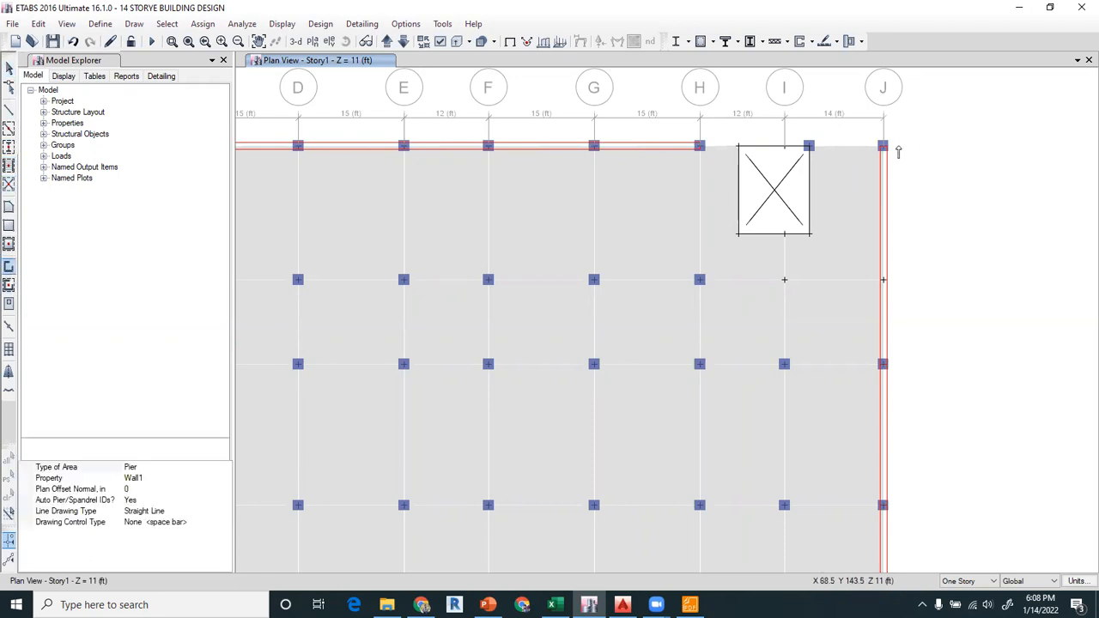
left_click(700, 148)
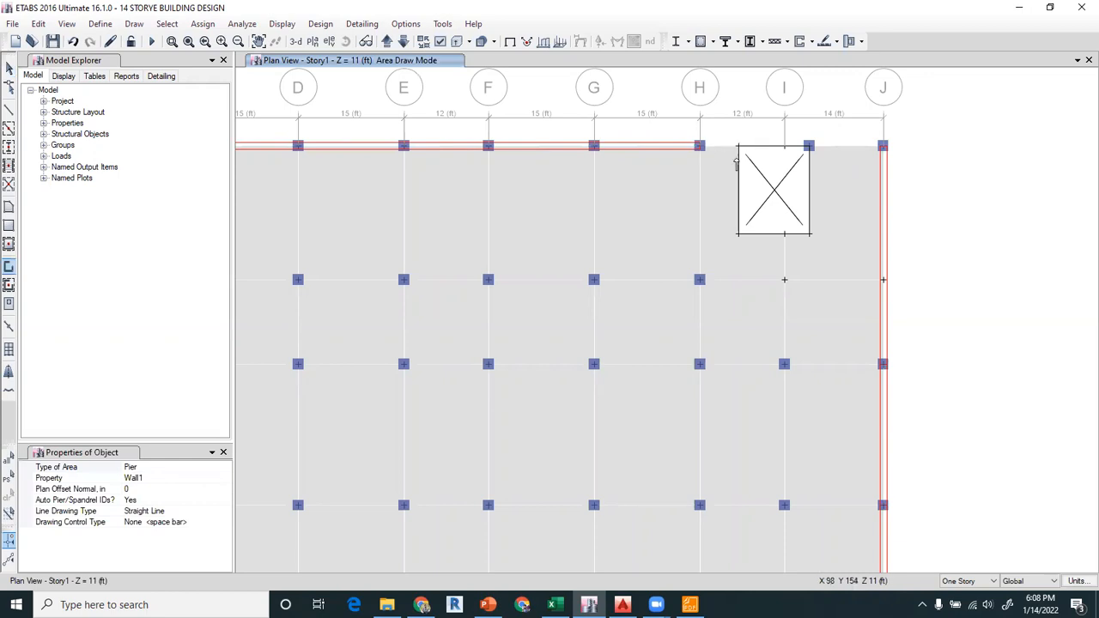
left_click(810, 148)
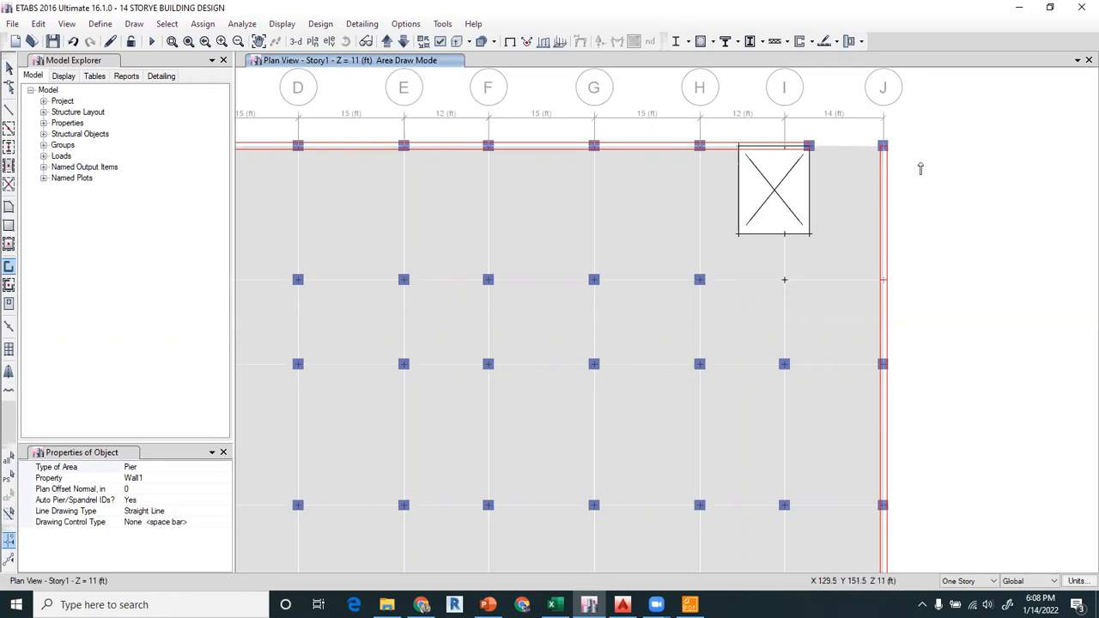
Delete the wall segment on grid line A between grids 1 and 2
scroll(920, 165, "down", 5)
middle_click_drag(973, 300, 980, 156)
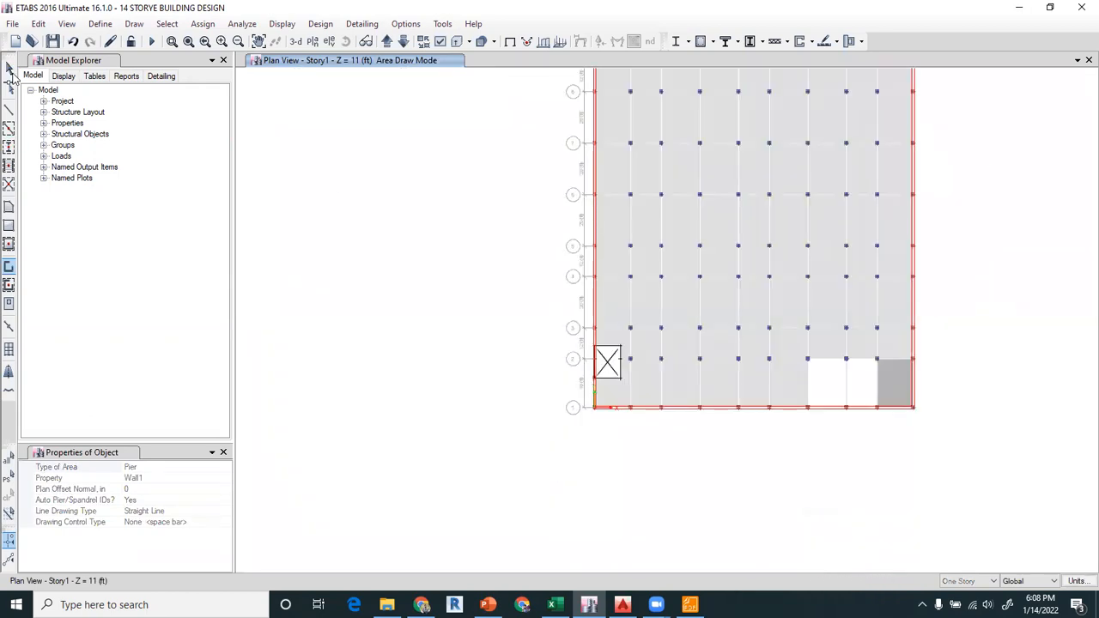
left_click(10, 70)
scroll(613, 403, "up", 3)
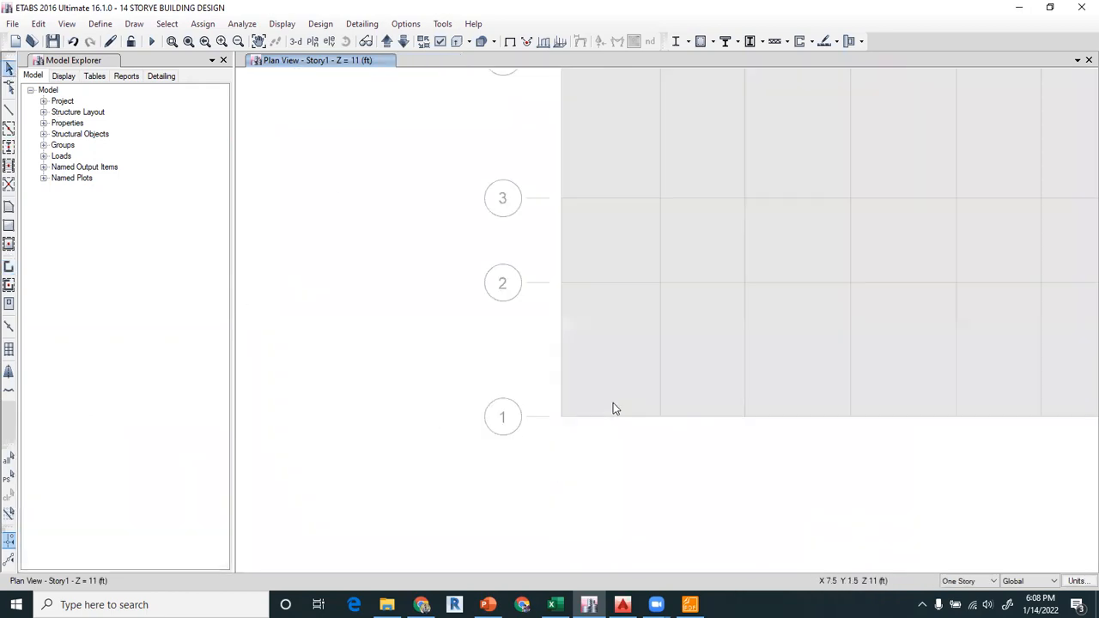
scroll(574, 408, "up", 3)
left_click(522, 346)
key("Delete")
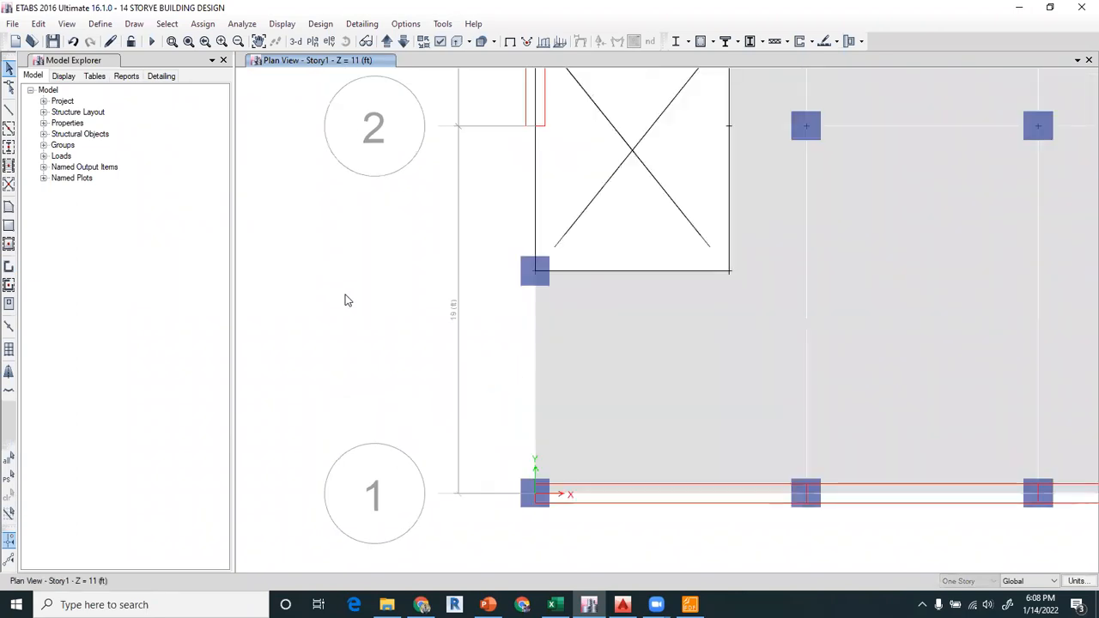
Draw a 7.5 ft Wall1 pier wall on grid line A from grid 2 to the opening's corner column
scroll(396, 279, "down", 2)
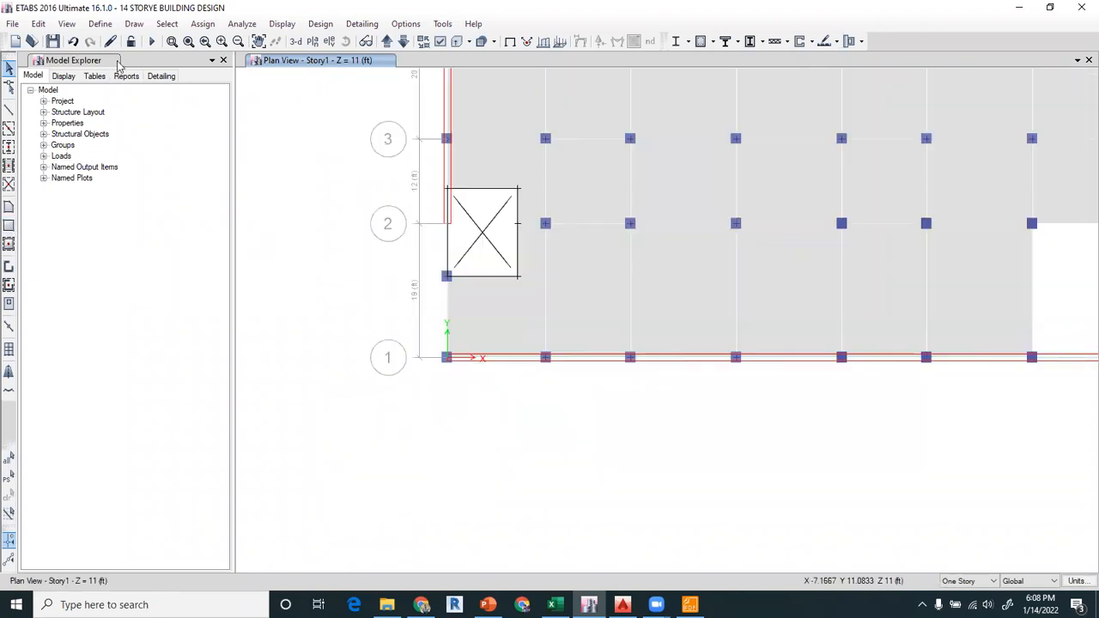
left_click(134, 23)
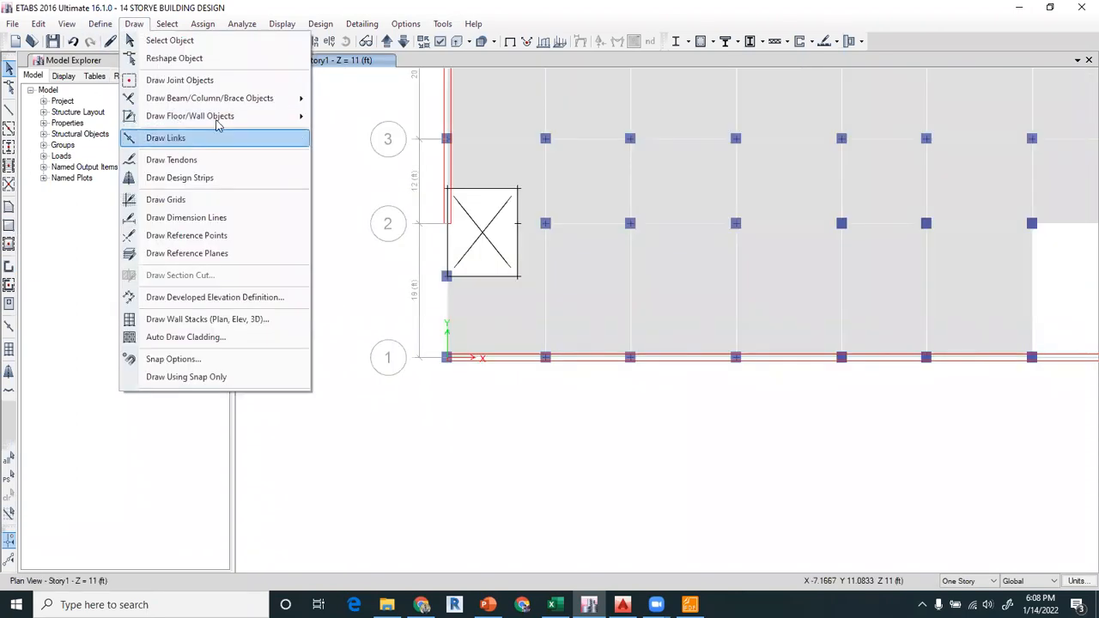
mouse_move(219, 116)
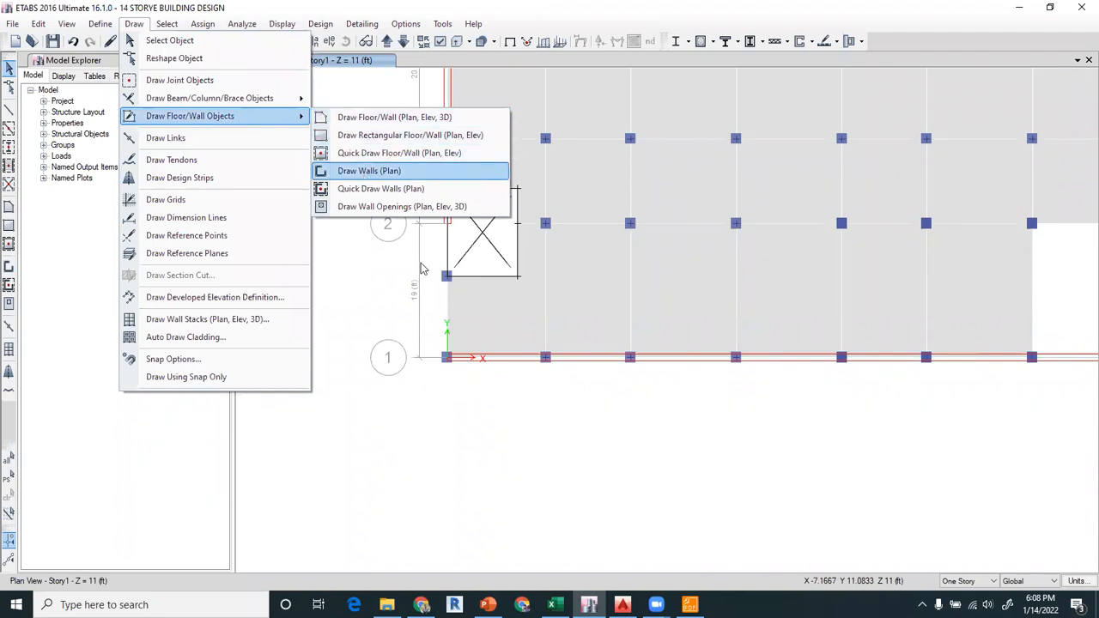
left_click(369, 172)
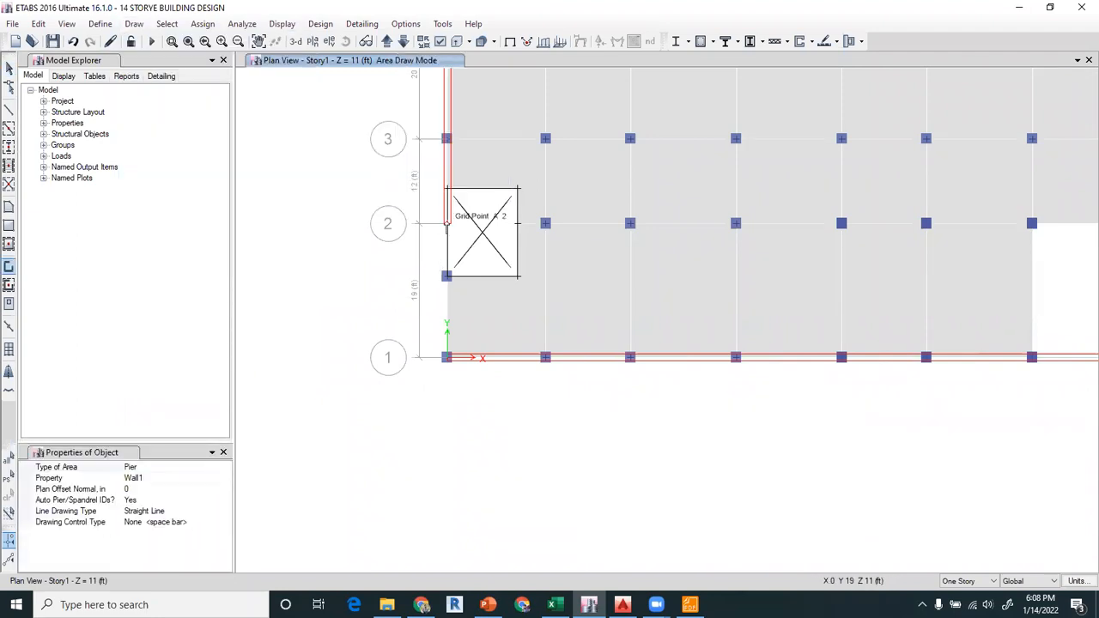
left_click(448, 226)
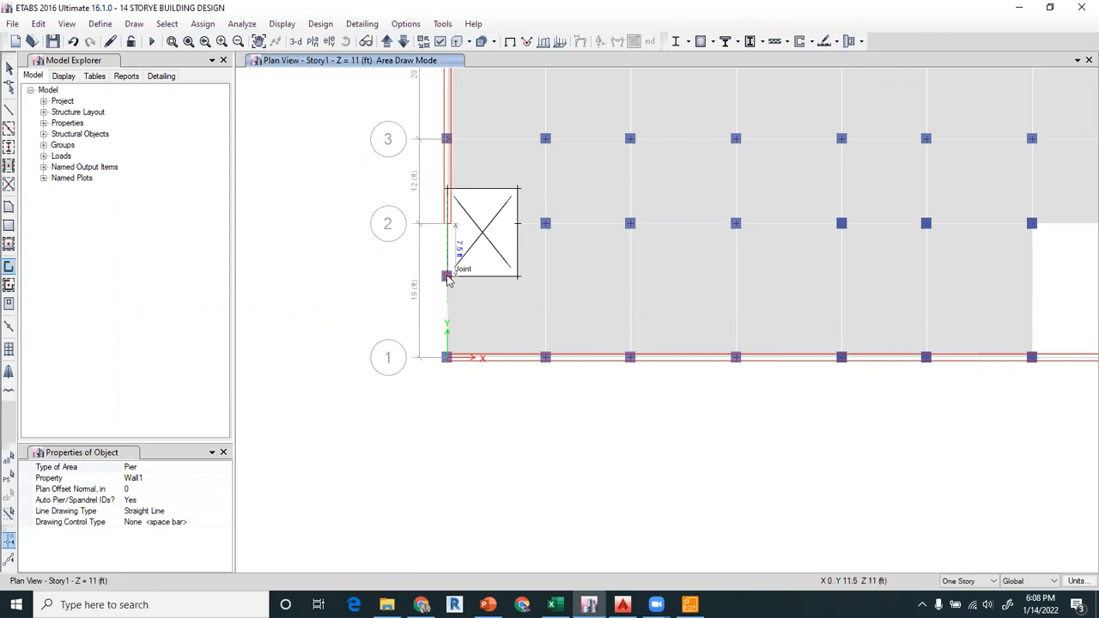
left_click(446, 276)
left_click(9, 69)
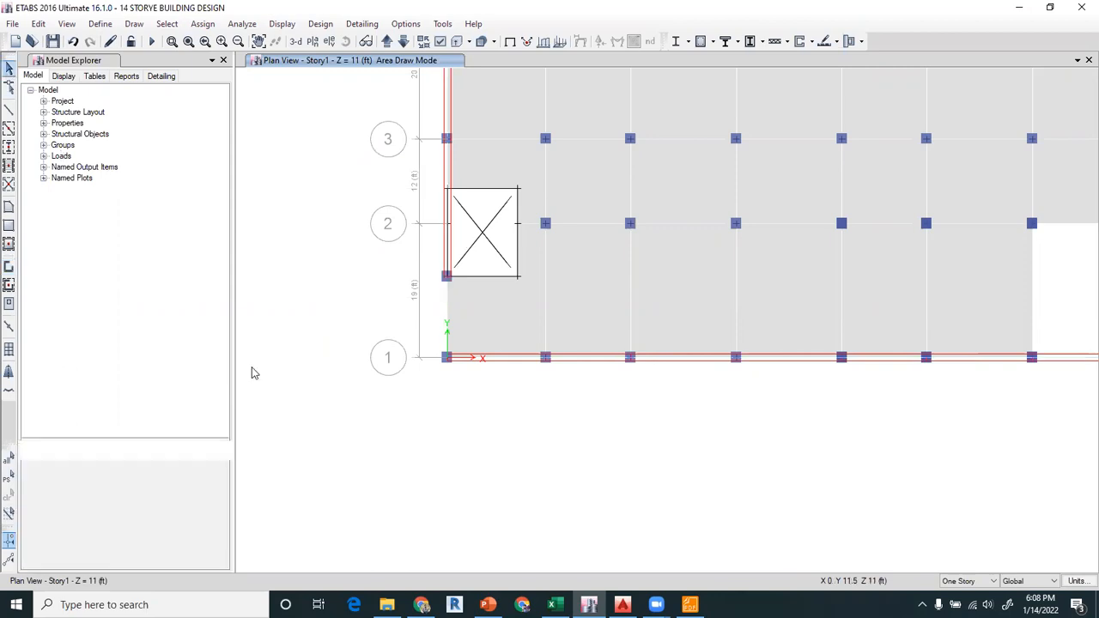
scroll(522, 371, "down", 3)
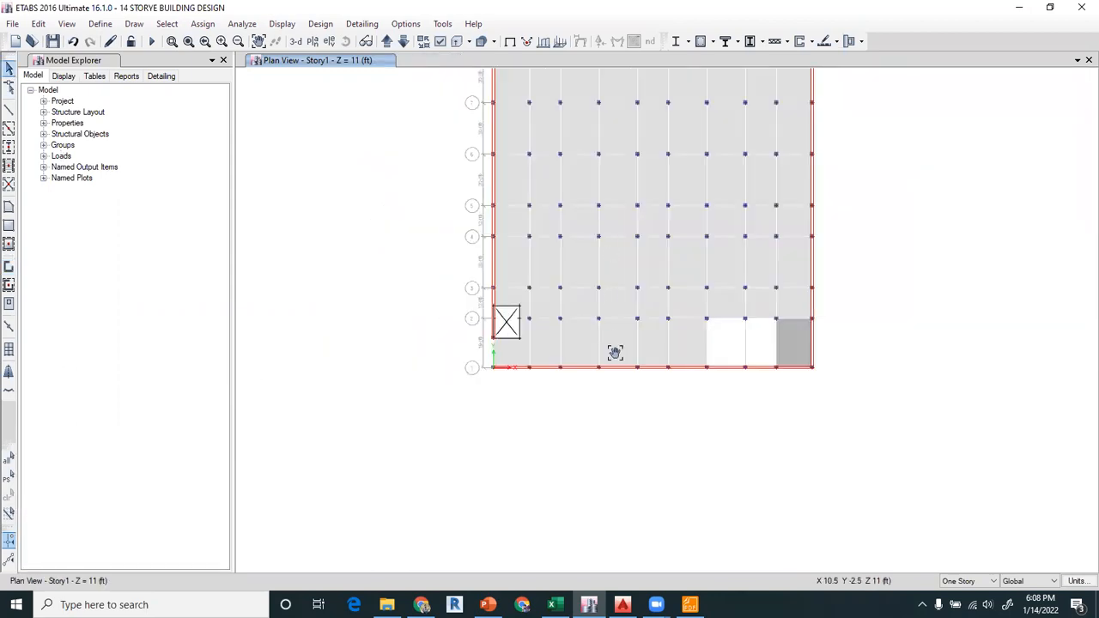
middle_click_drag(616, 351, 616, 479)
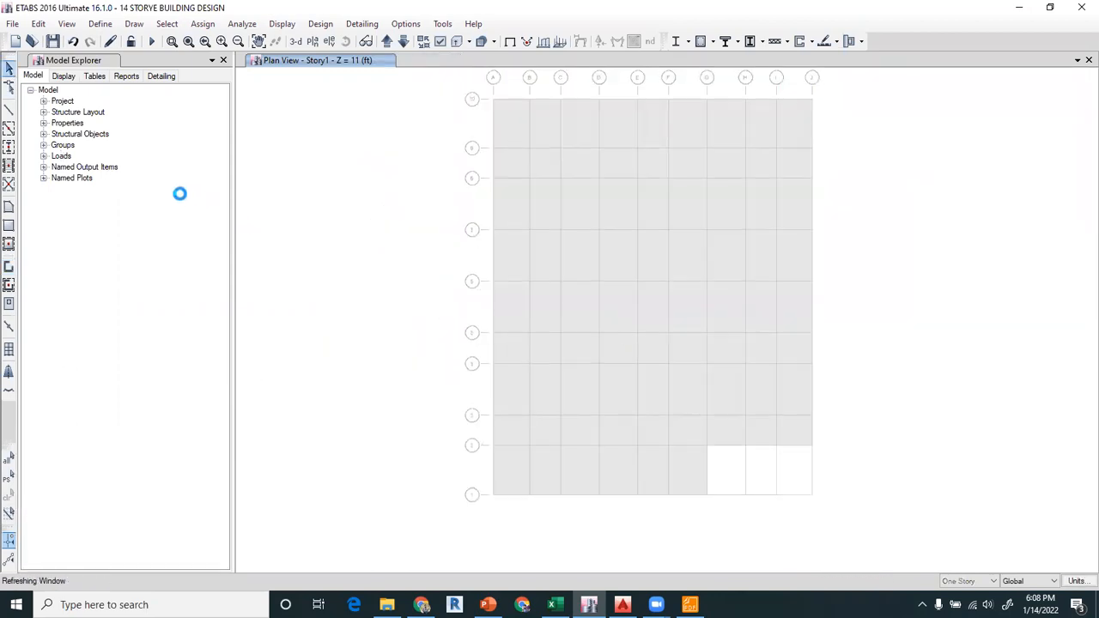
Start a new wall stack definition for drawing in the Story1 plan
left_click(133, 24)
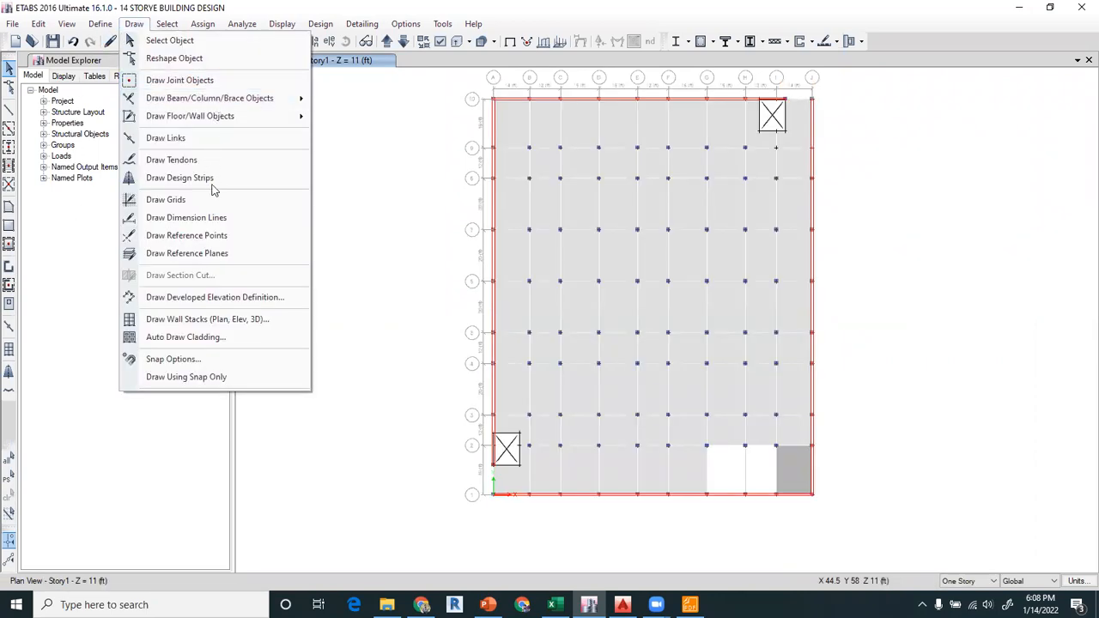
left_click(183, 321)
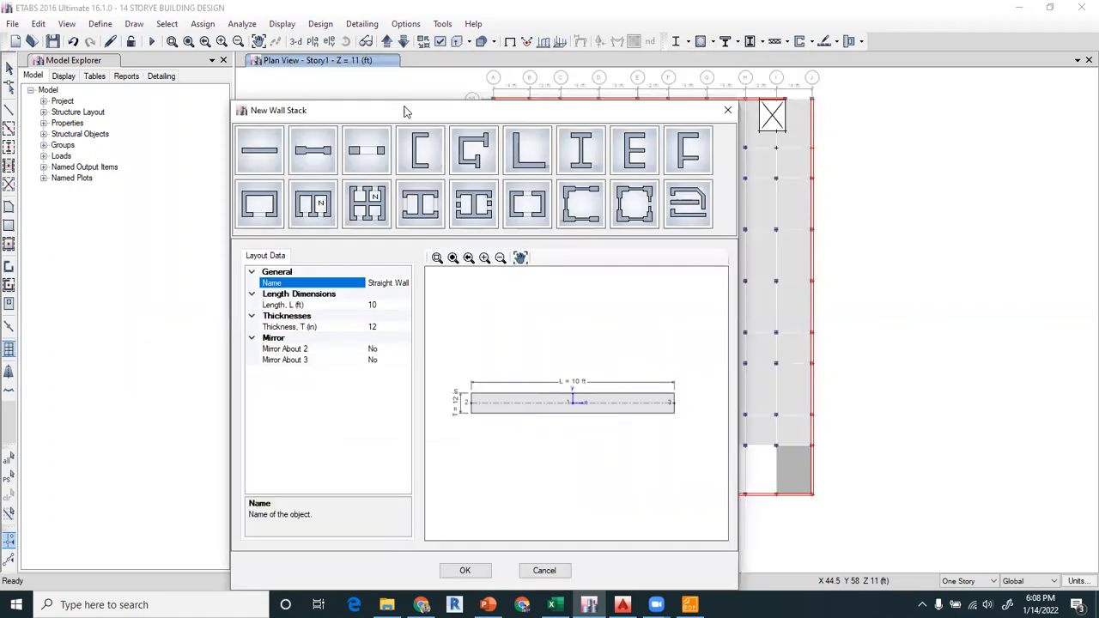
left_click_drag(409, 117, 479, 115)
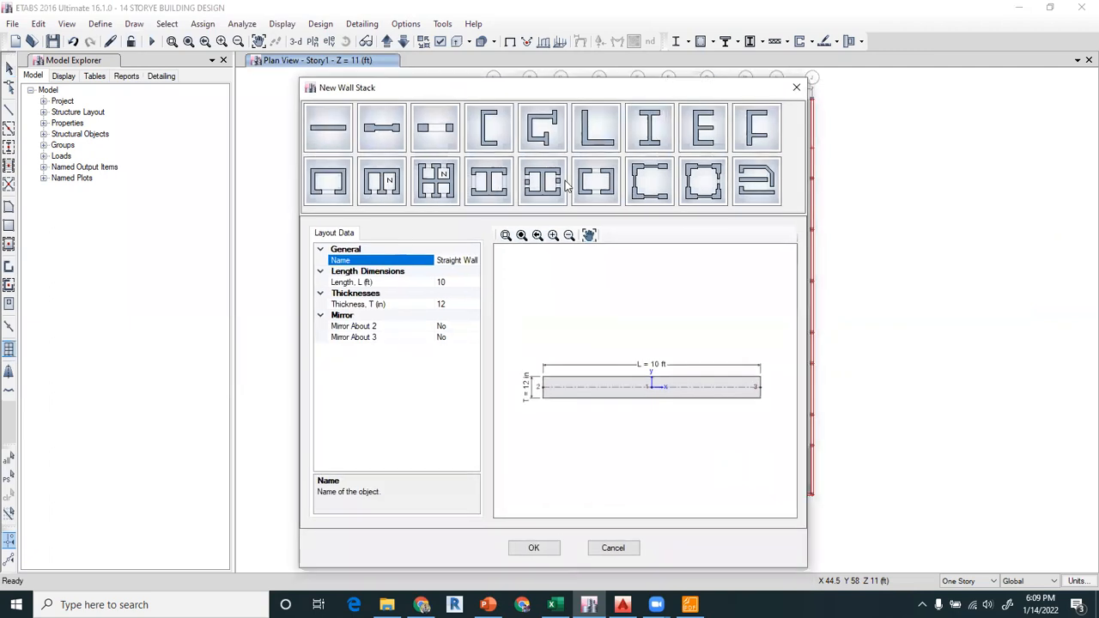
Switch to AutoCAD and add an aligned dimension across the lift's door opening in the plaza plan
left_click(623, 604)
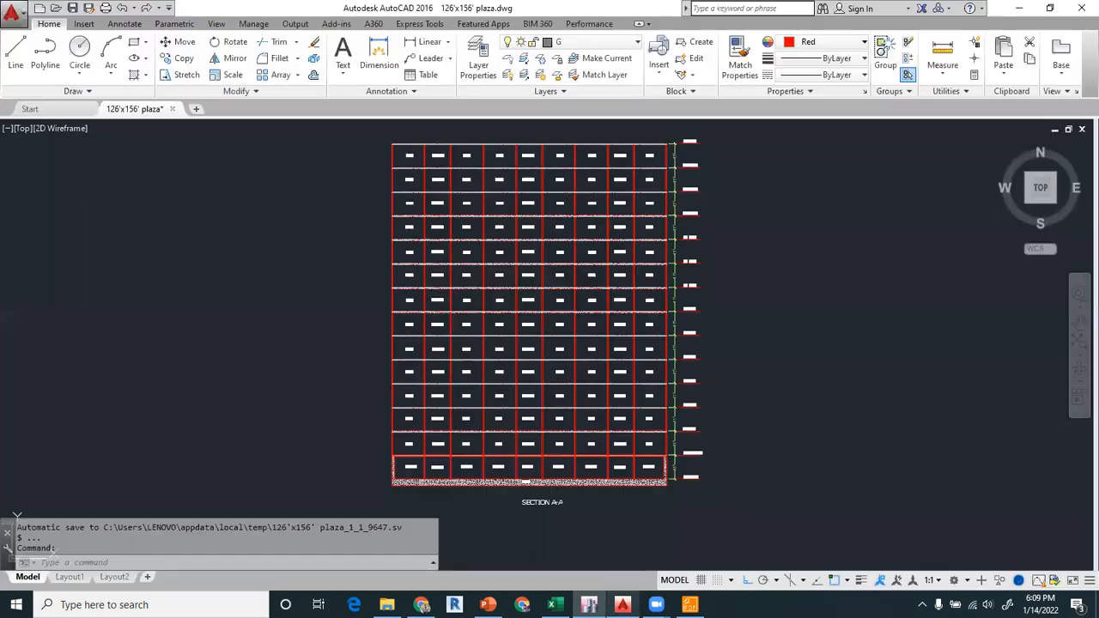
scroll(609, 515, "down", 3)
mouse_move(622, 462)
middle_mouse_down()
mouse_move(655, 356)
mouse_move(650, 254)
middle_mouse_up()
scroll(638, 352, "up", 10)
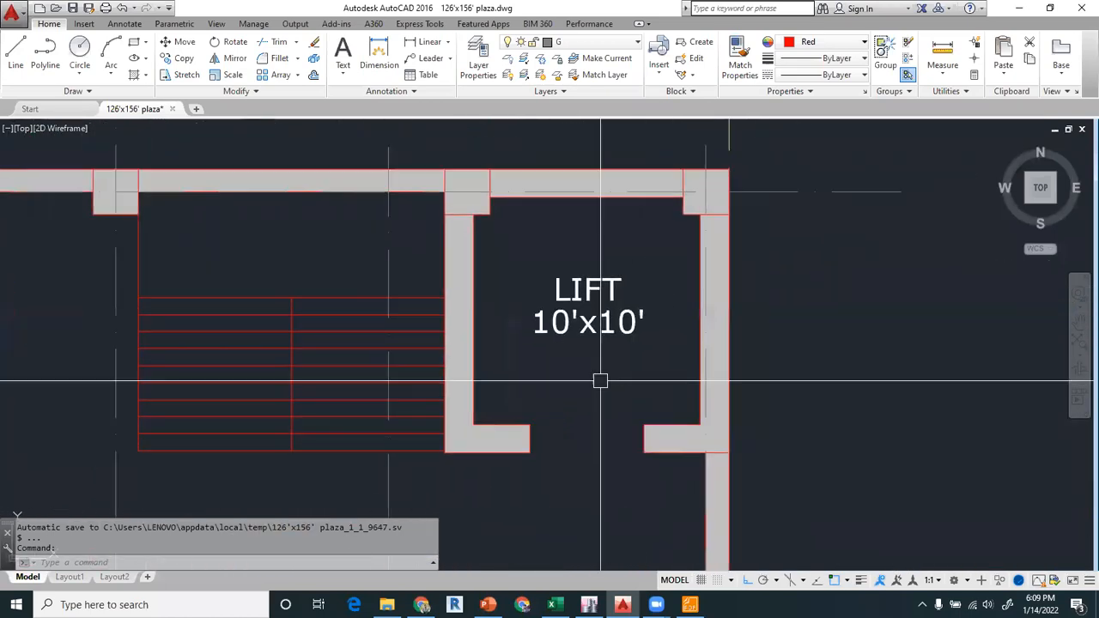
scroll(562, 400, "down", 2)
type("dail")
key("Return")
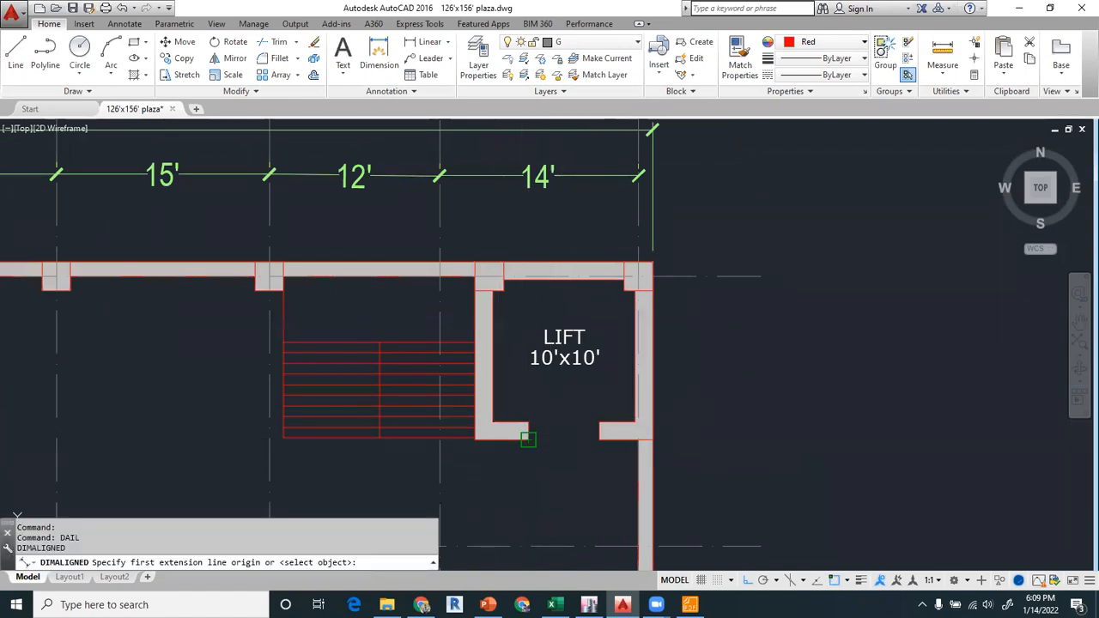
left_click(528, 439)
left_click(599, 439)
left_click(596, 458)
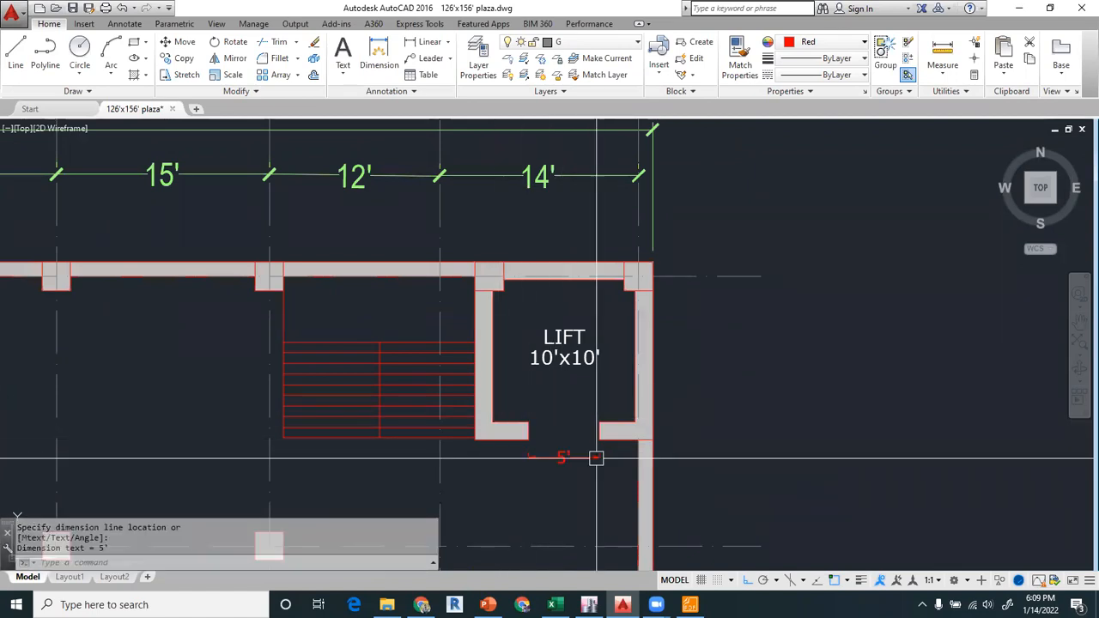
Measure the lift's inside depth and width with aligned dimensions, without placing them
key("Return")
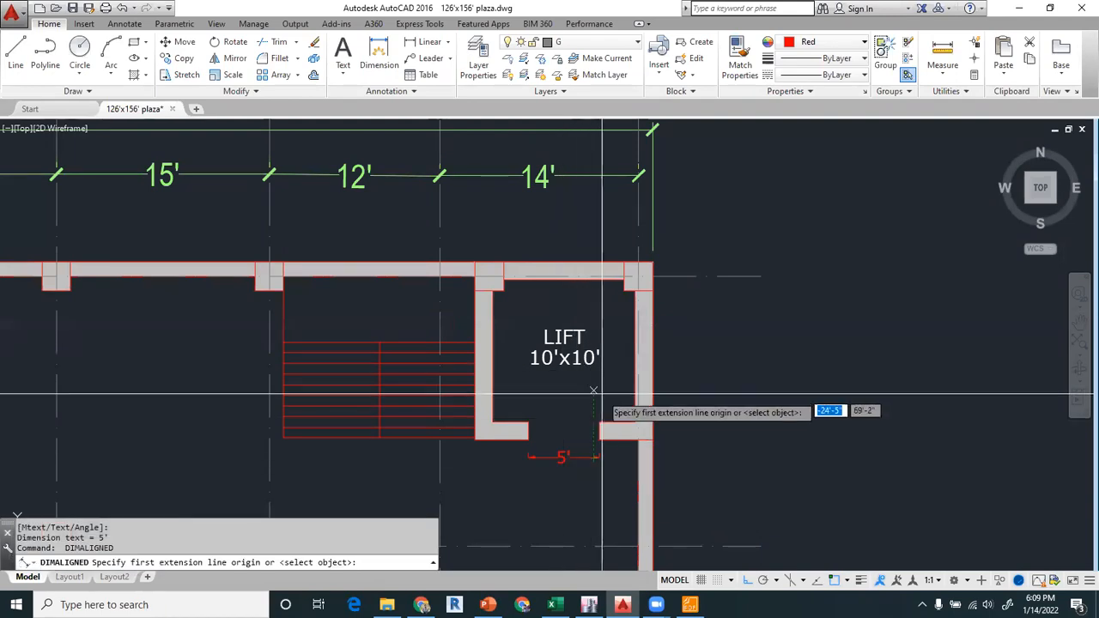
left_click(599, 421)
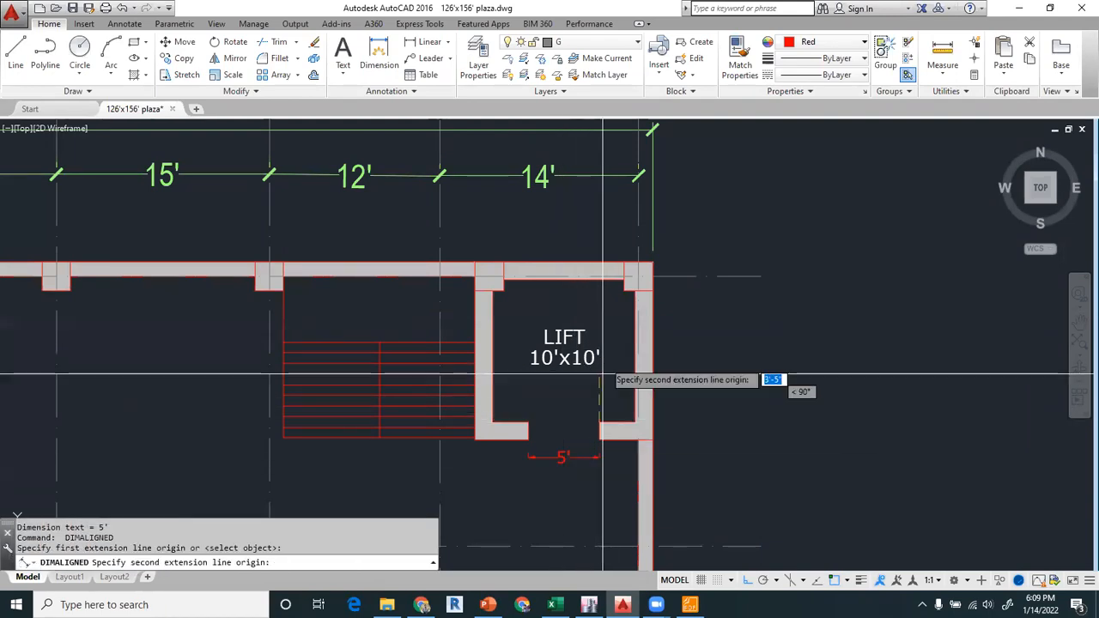
left_click(599, 281)
key("Escape")
key("Return")
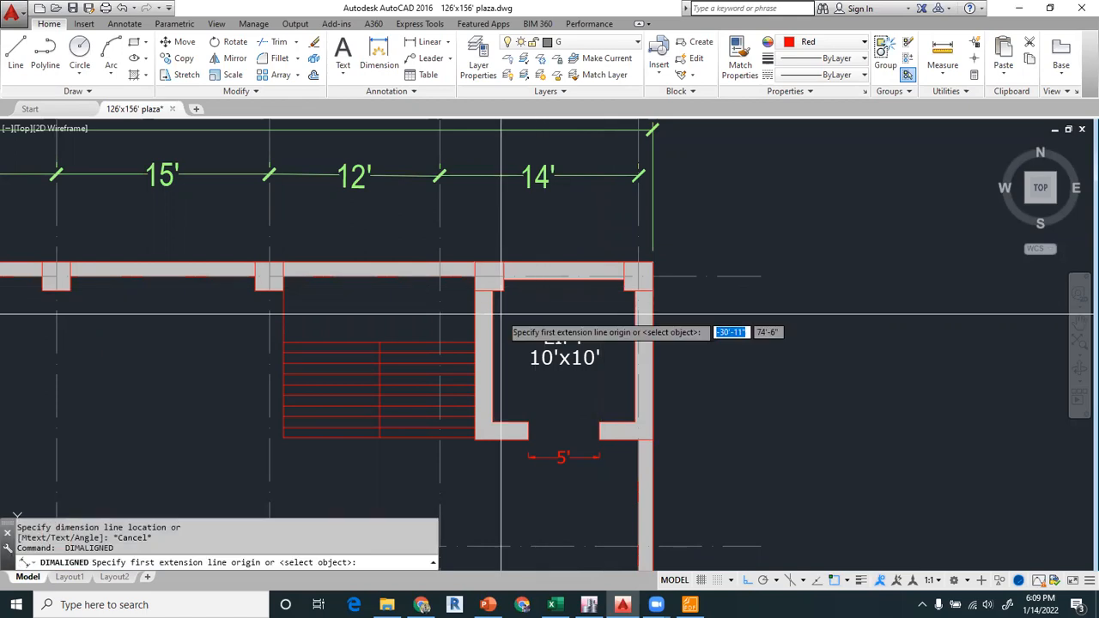
left_click(493, 316)
left_click(635, 316)
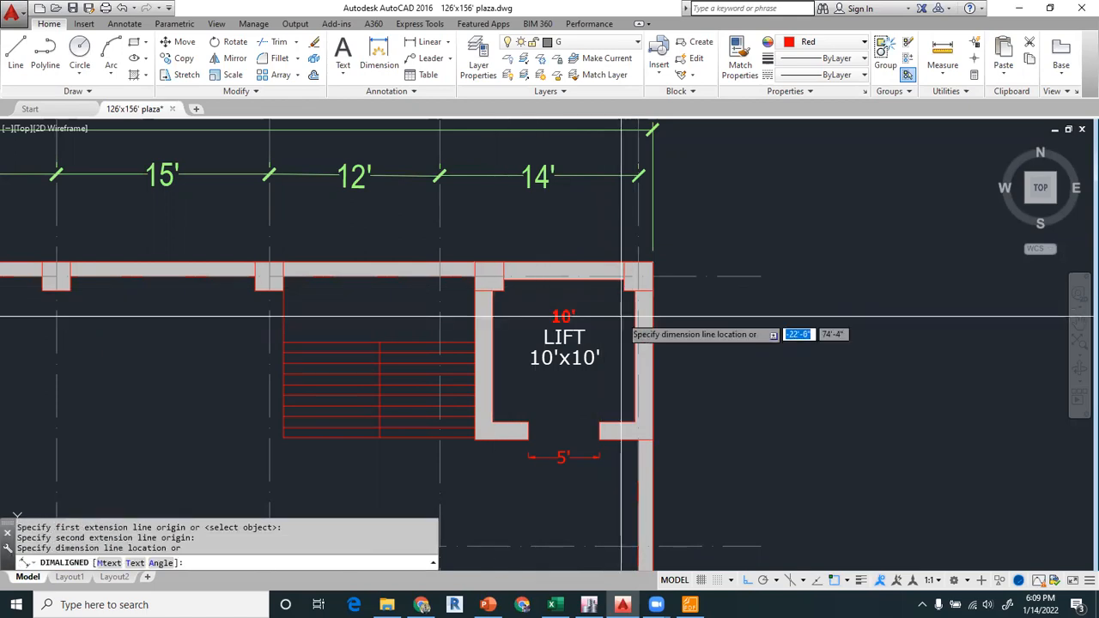
key("Escape")
scroll(609, 321, "down", 3)
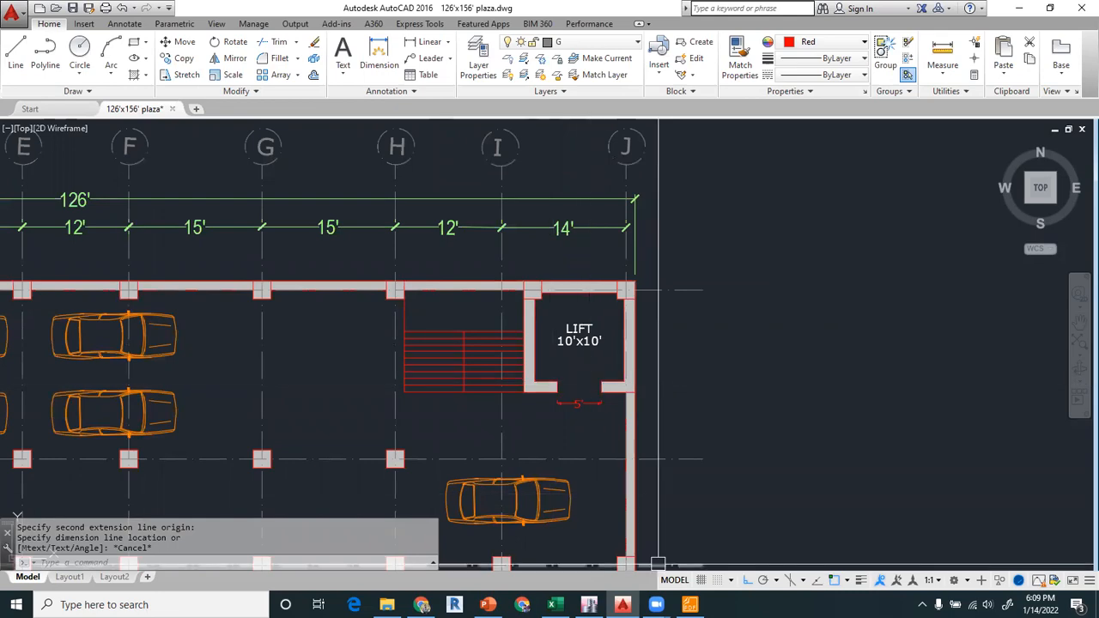
Switch back to ETABS, choose the single-cell wall layout for the new wall stack, and set its inside lengths LX and LY to 10 ft
left_click(589, 605)
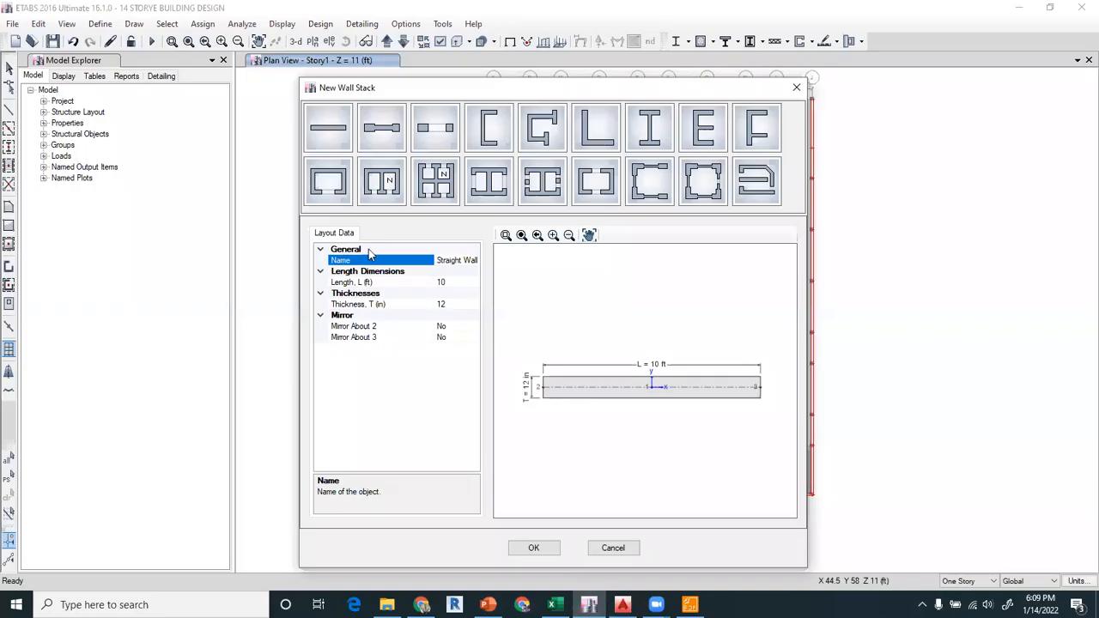
left_click(338, 190)
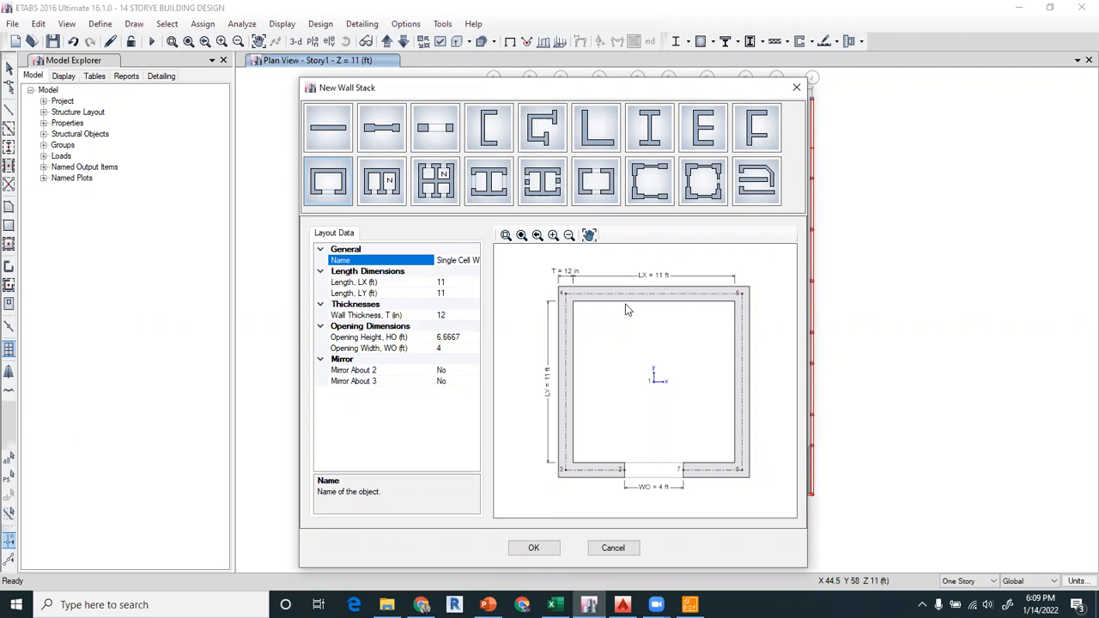
left_click(453, 284)
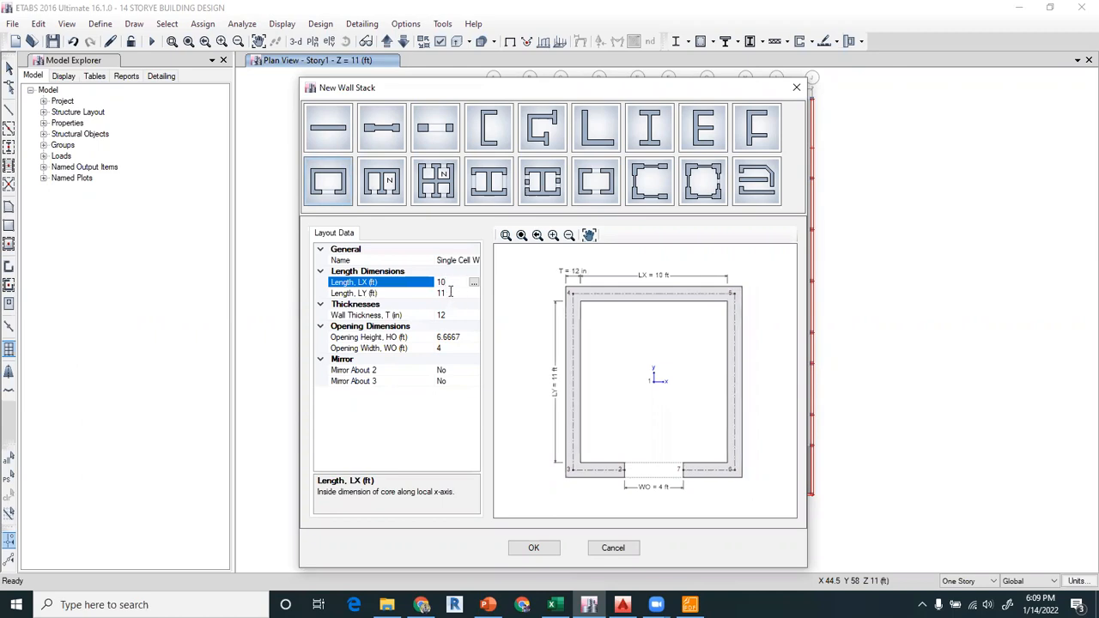
left_click(450, 293)
key("Return")
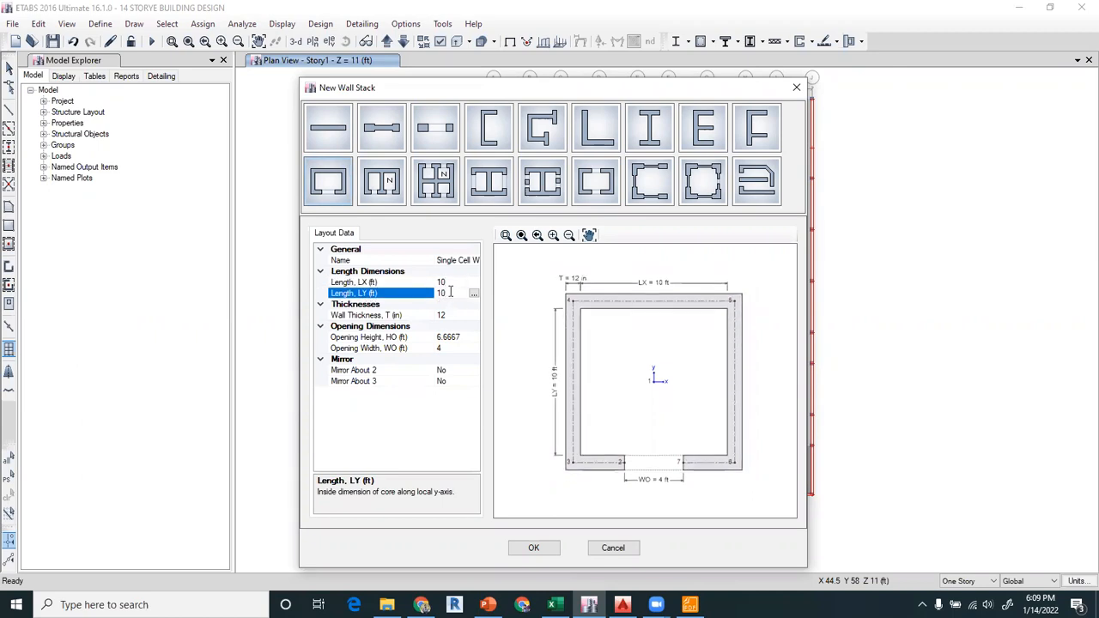
Set the single-cell wall stack's opening height to 7 ft and its opening width to 5 ft
left_click(456, 315)
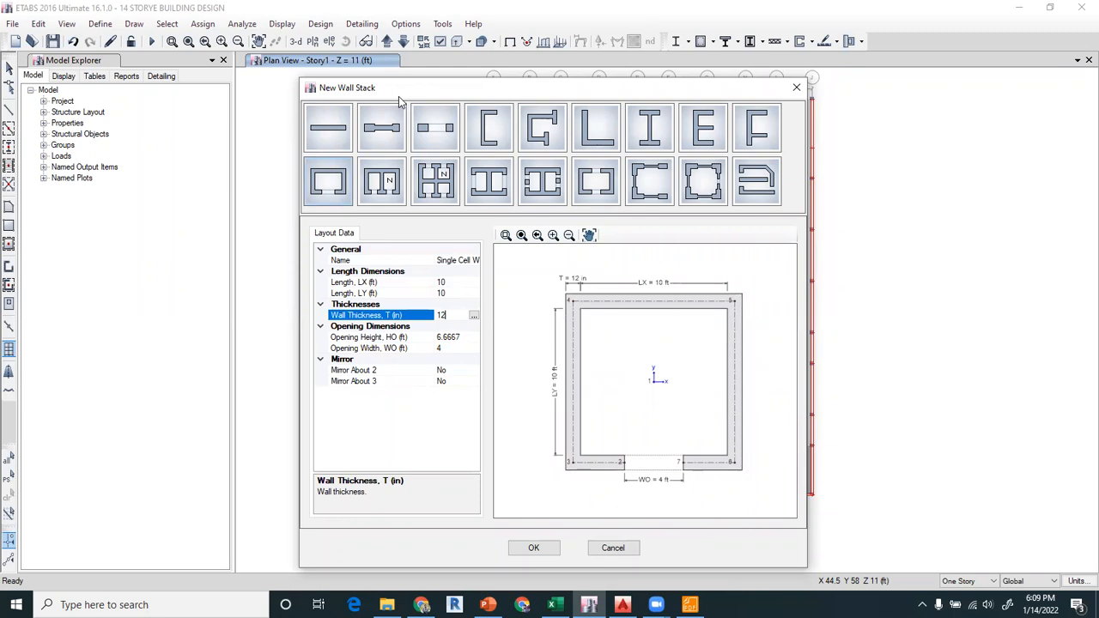
left_click_drag(398, 94, 418, 68)
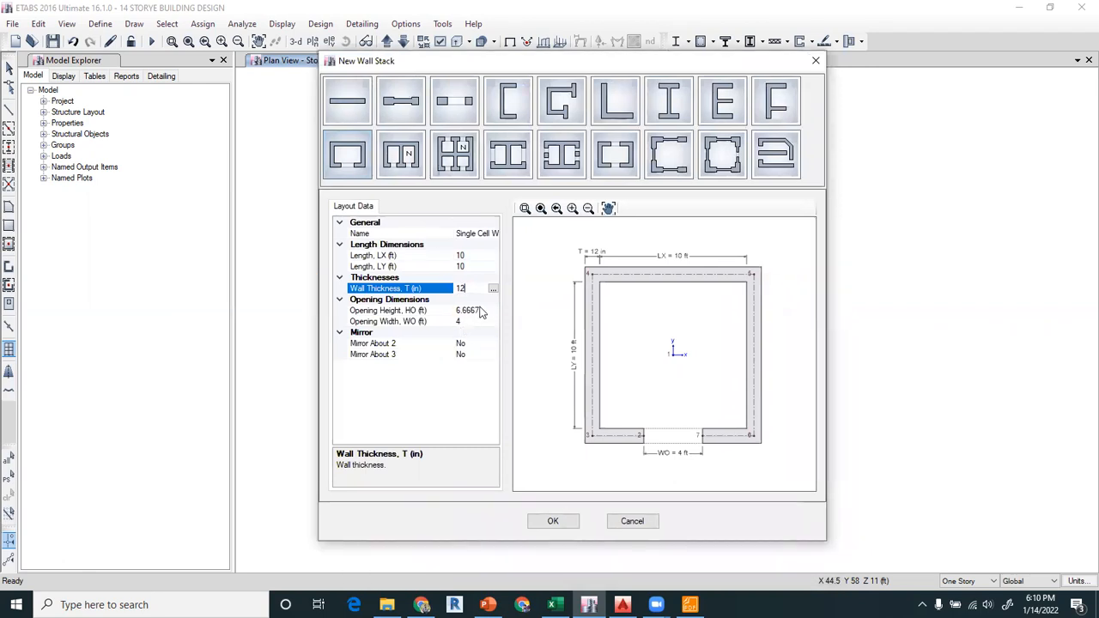
left_click(482, 310)
left_click(482, 310)
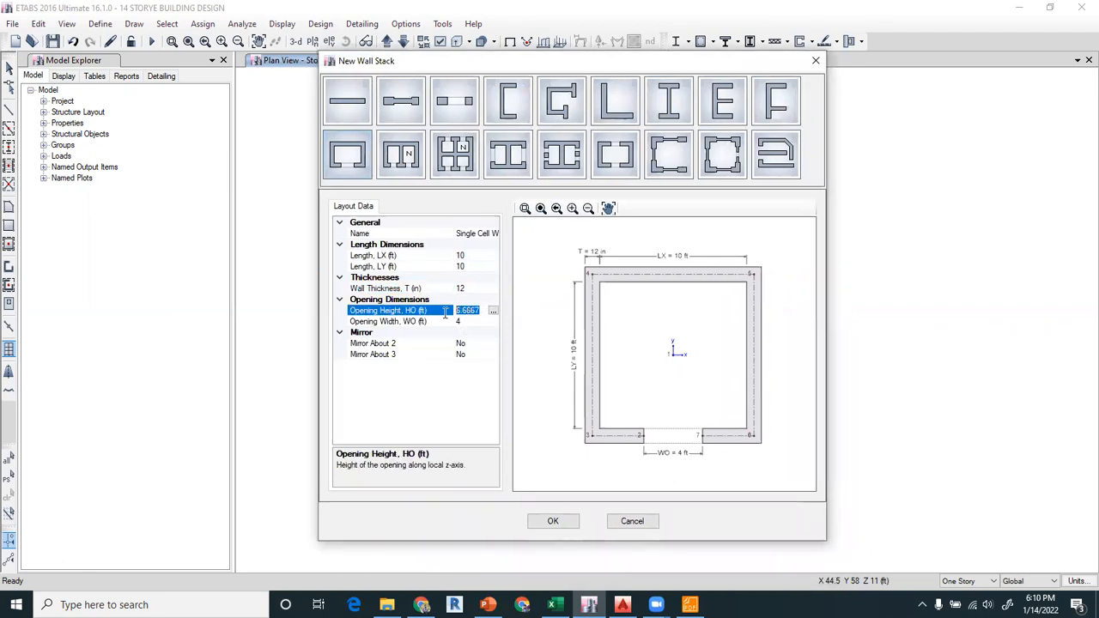
type("7")
left_click(465, 322)
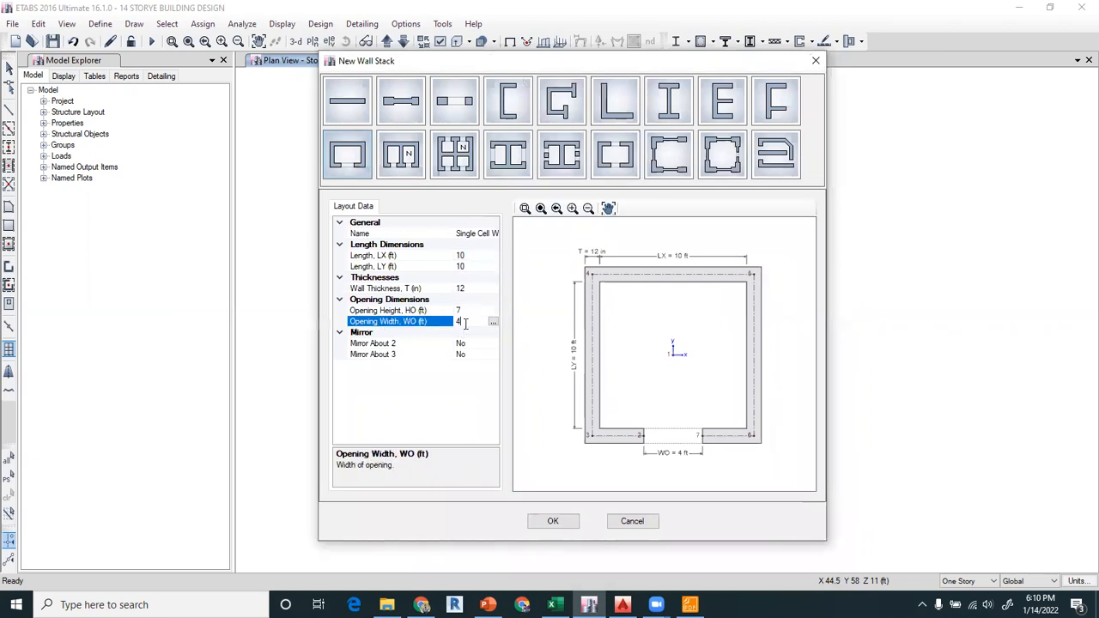
key("Return")
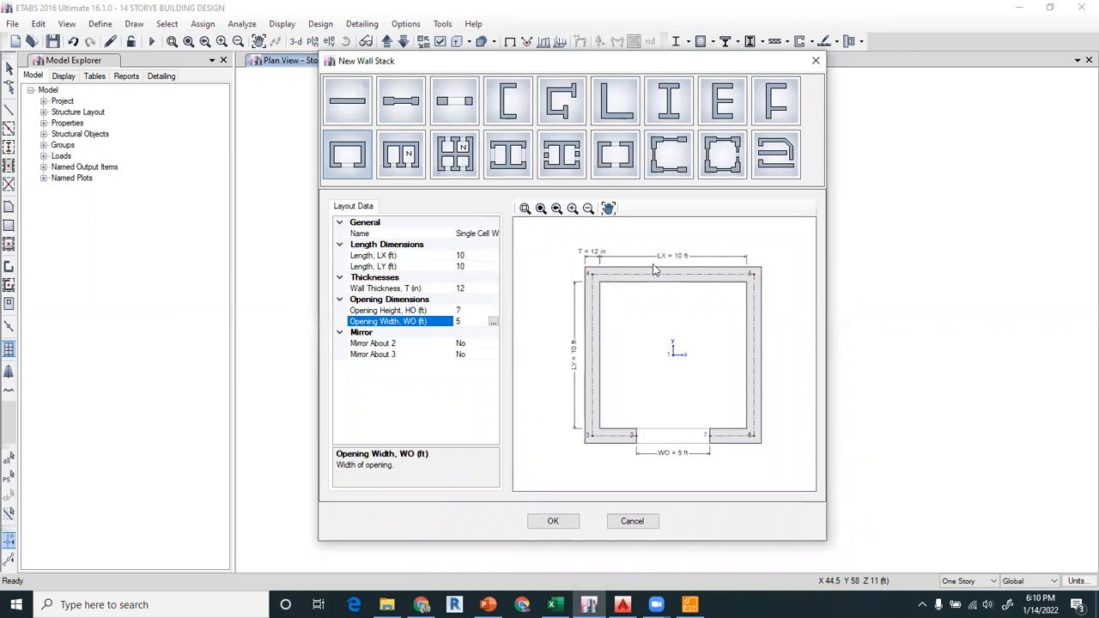
Accept the wall stack, set drawing to apply to All Stories, and place the core at the grid J-10 corner beside the stair opening
left_click(569, 513)
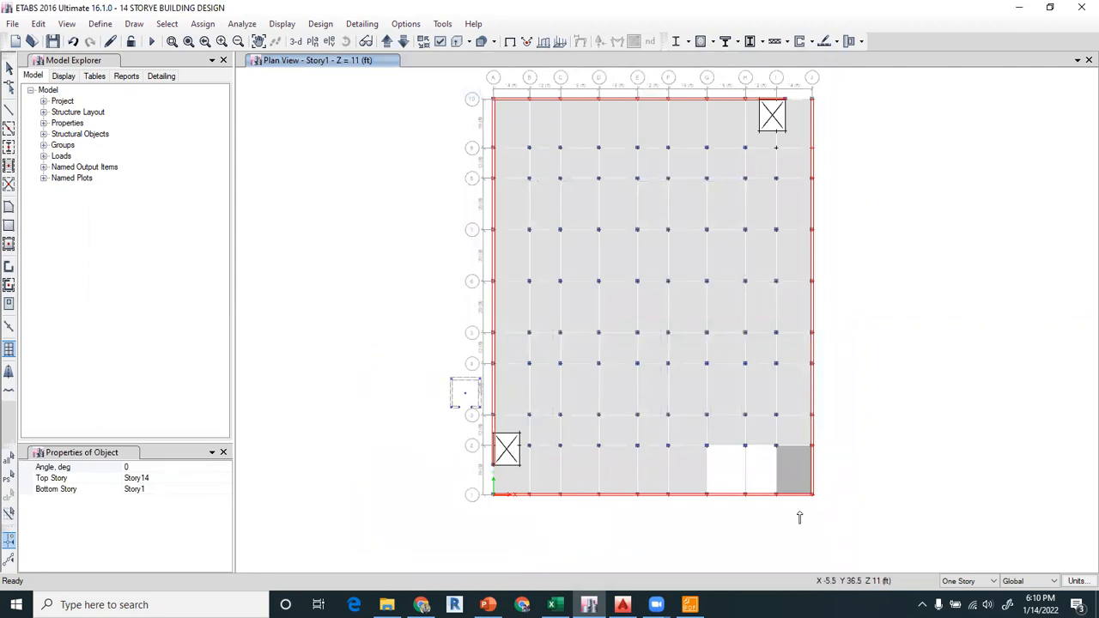
left_click(965, 584)
left_click(962, 601)
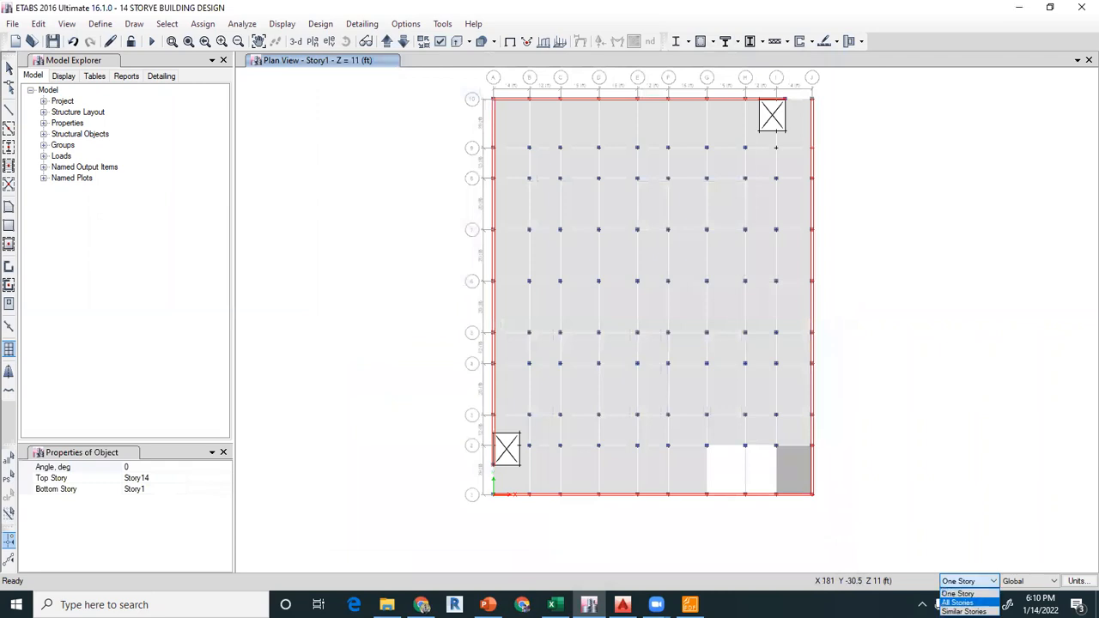
middle_click_drag(924, 183, 906, 265)
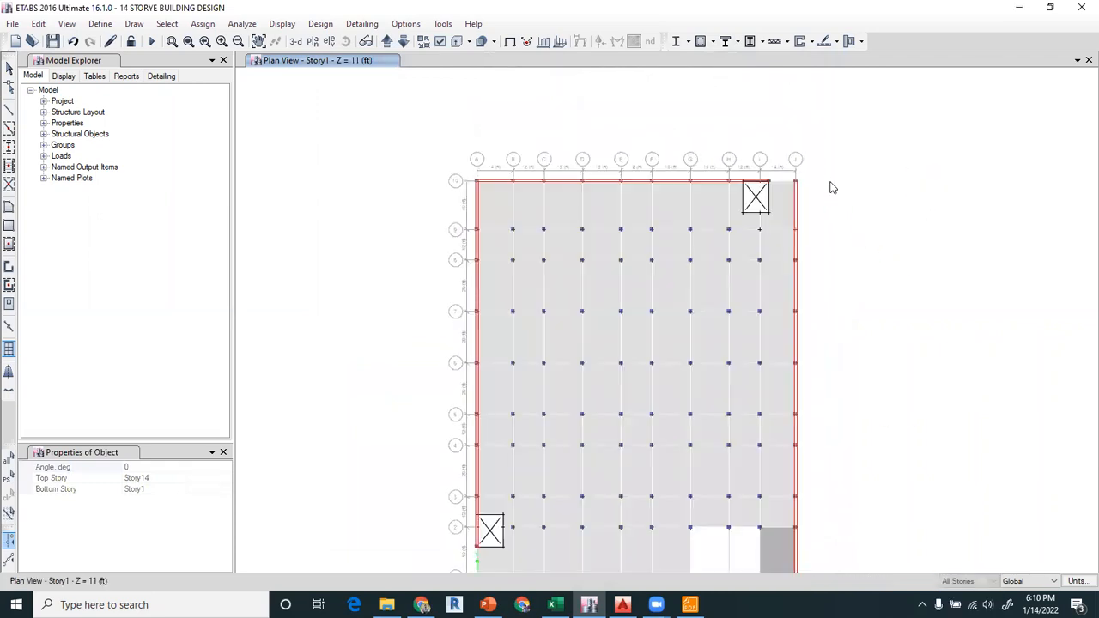
scroll(831, 186, "up", 5)
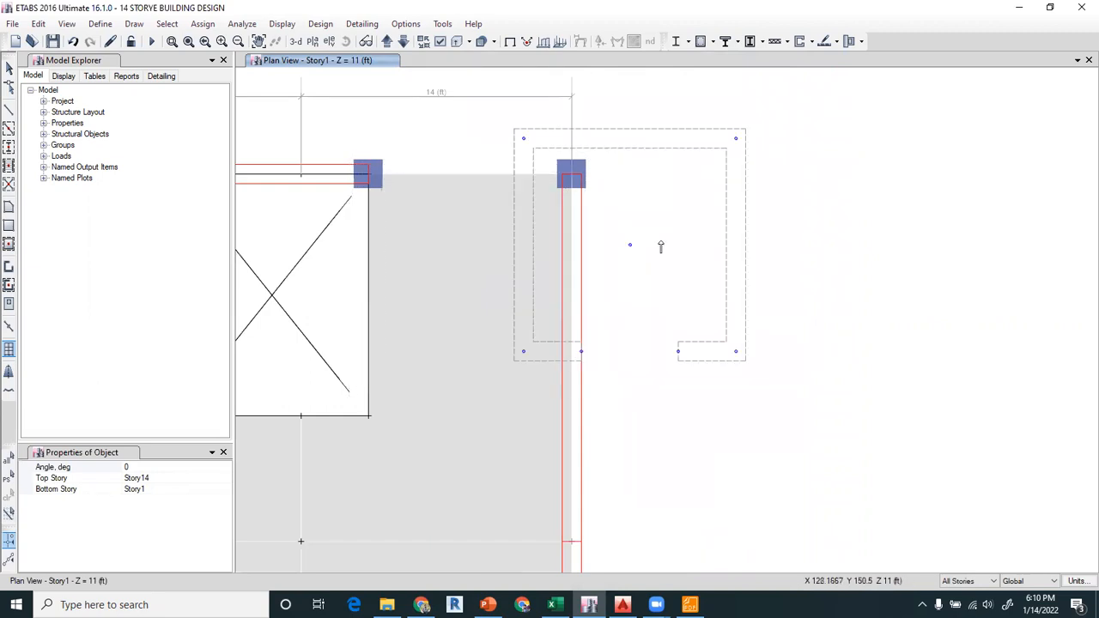
middle_click_drag(695, 265, 936, 163)
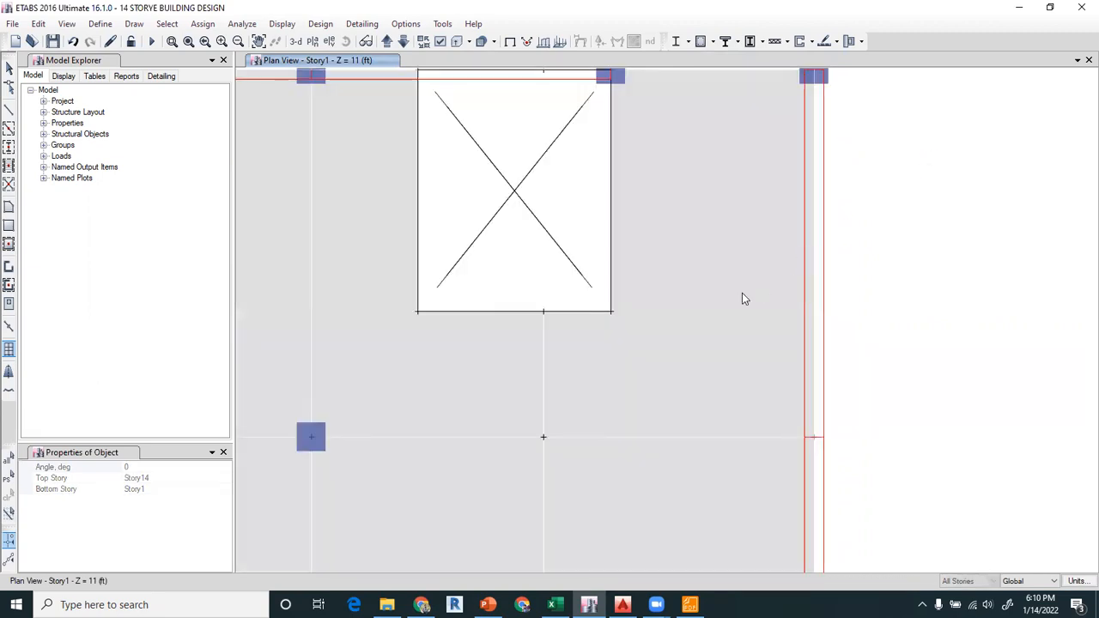
middle_click_drag(446, 397, 572, 295)
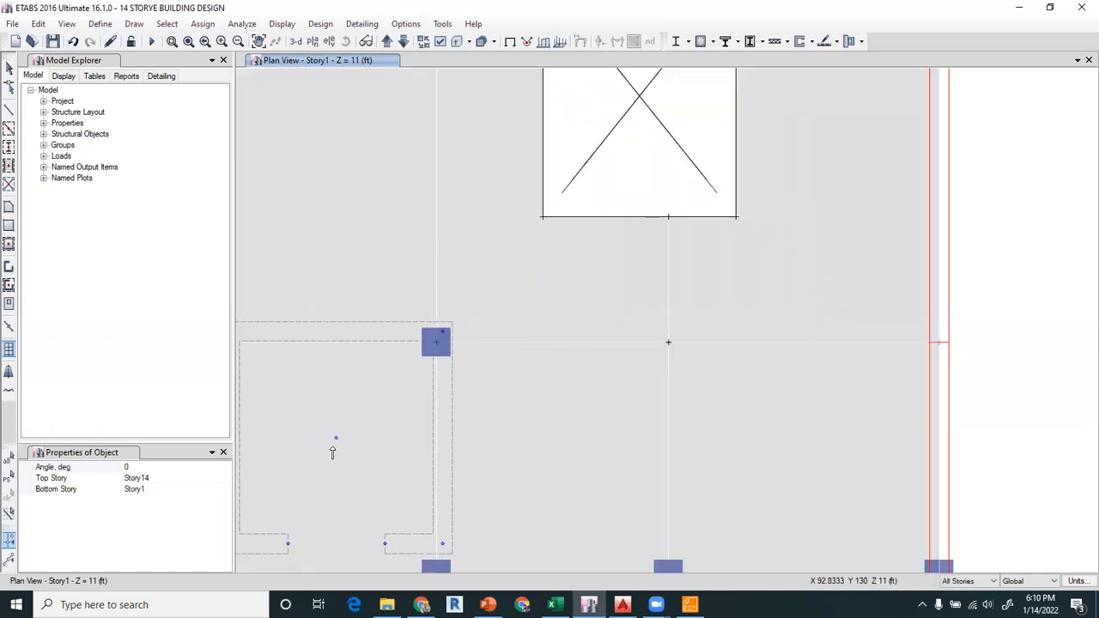
scroll(496, 318, "down", 2)
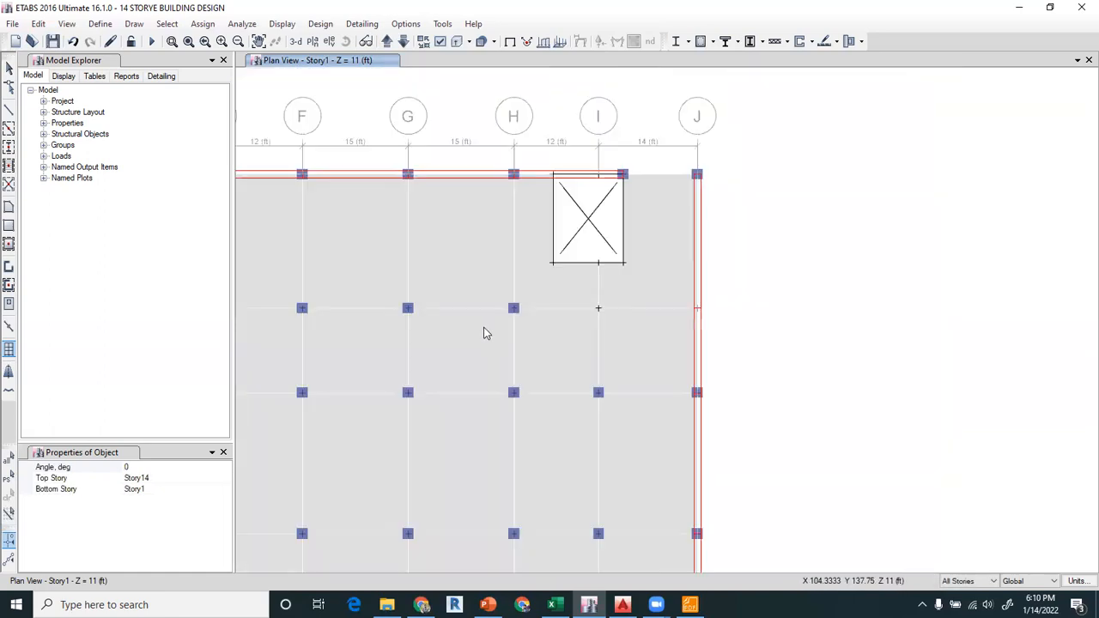
left_click(661, 213)
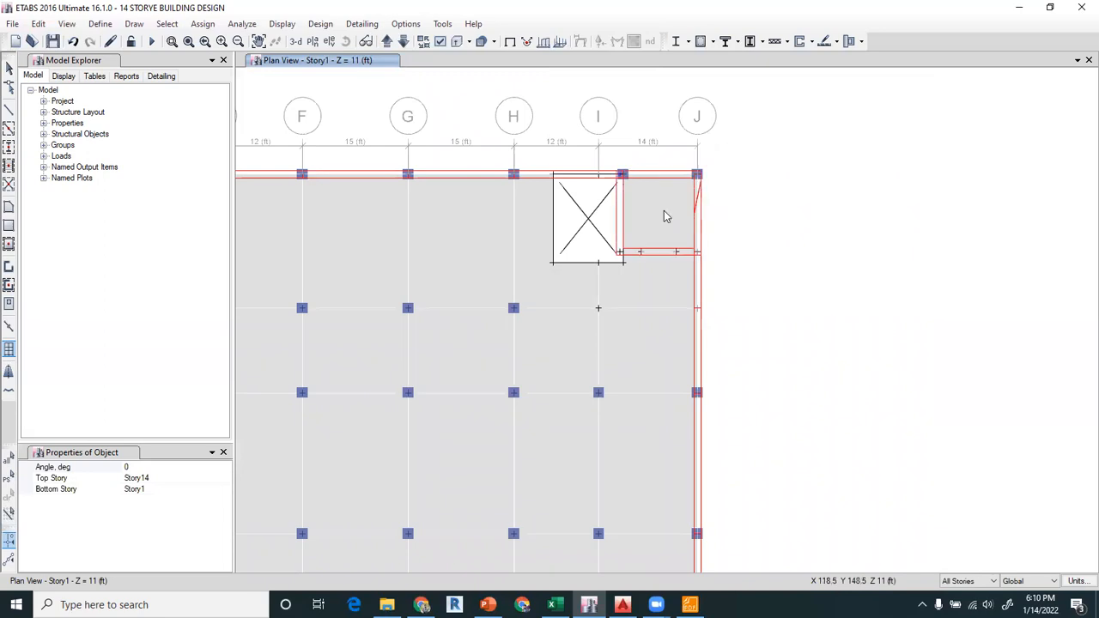
Delete the perimeter wall on grid line J between grids 9 and 10 that overlaps the lift core
left_click(10, 67)
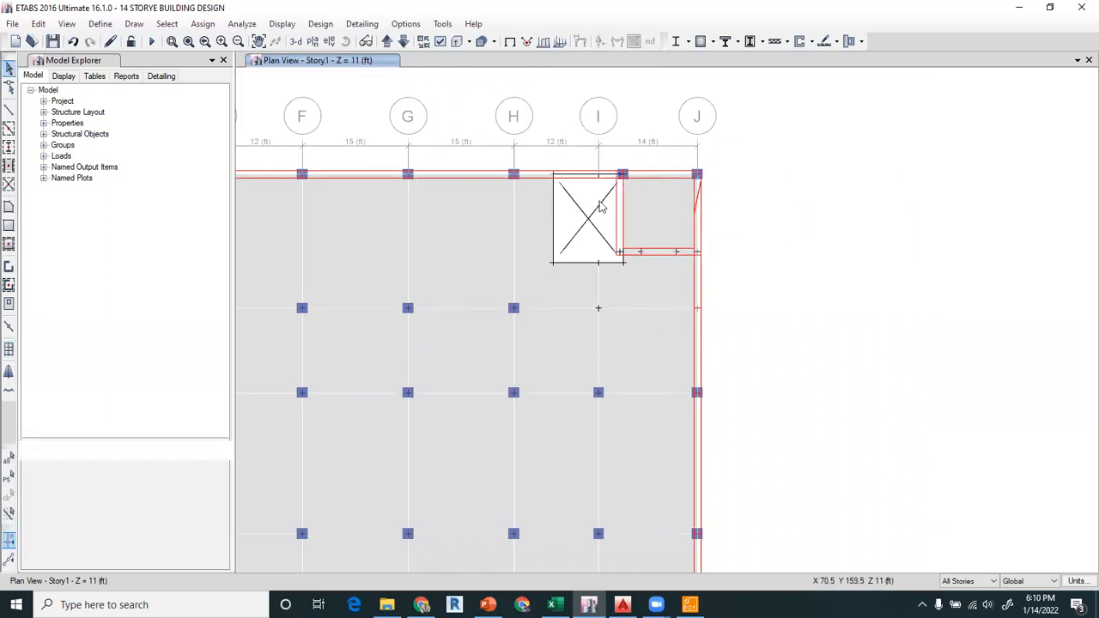
scroll(699, 206, "up", 3)
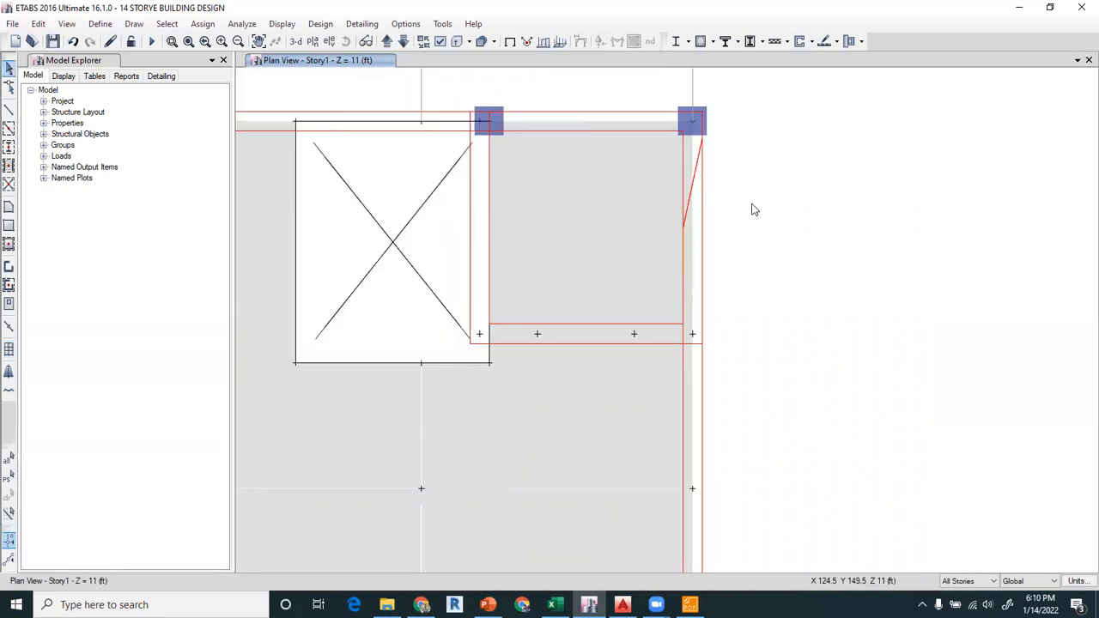
left_click(692, 238)
key("Delete")
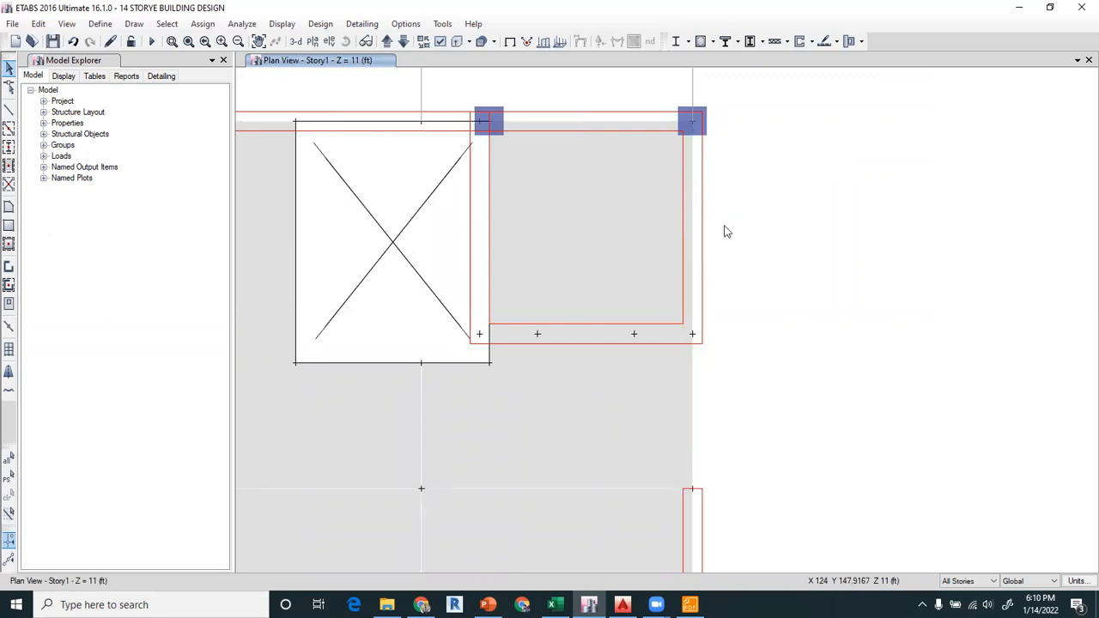
Try to draw a Wall1 pier wall on grid line J from grid 9 to the lift core corner with All Stories active, and undo it
left_click(8, 267)
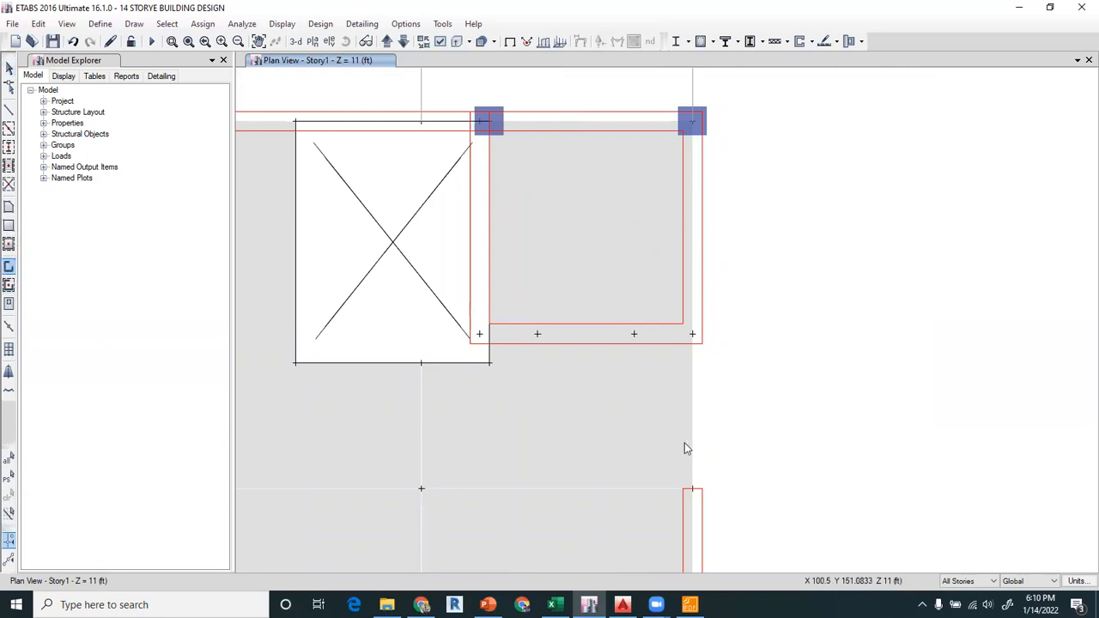
left_click(691, 488)
left_click(700, 339)
key("Escape")
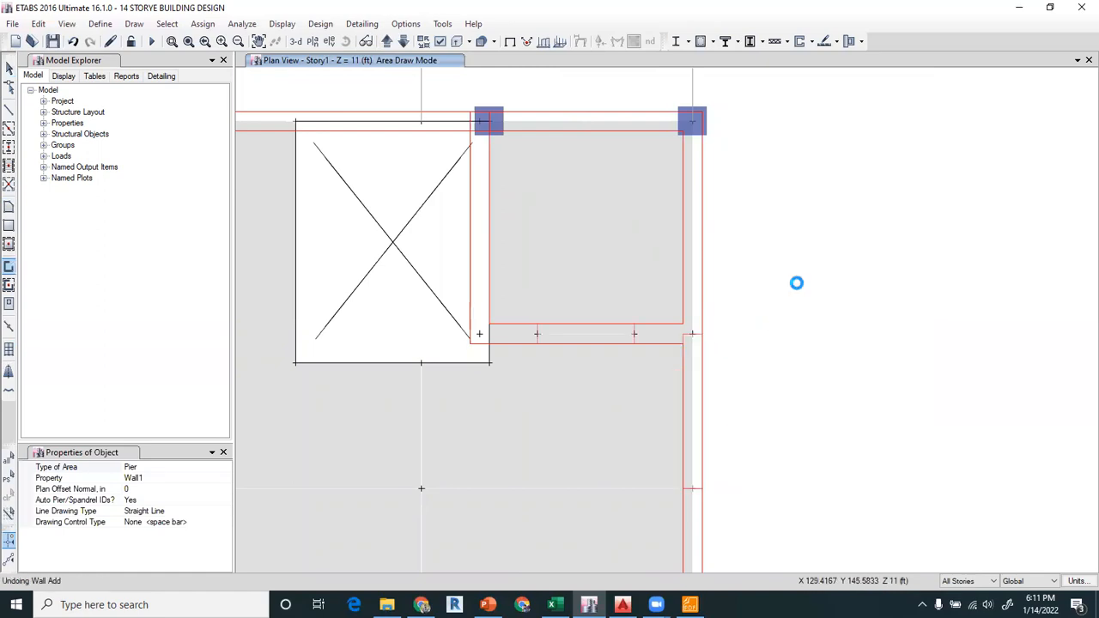
key("ctrl+z")
Limit drawing to One Story and draw an 8 ft Wall1 pier wall on grid line J from grid 9 to the lift core corner
left_click(989, 580)
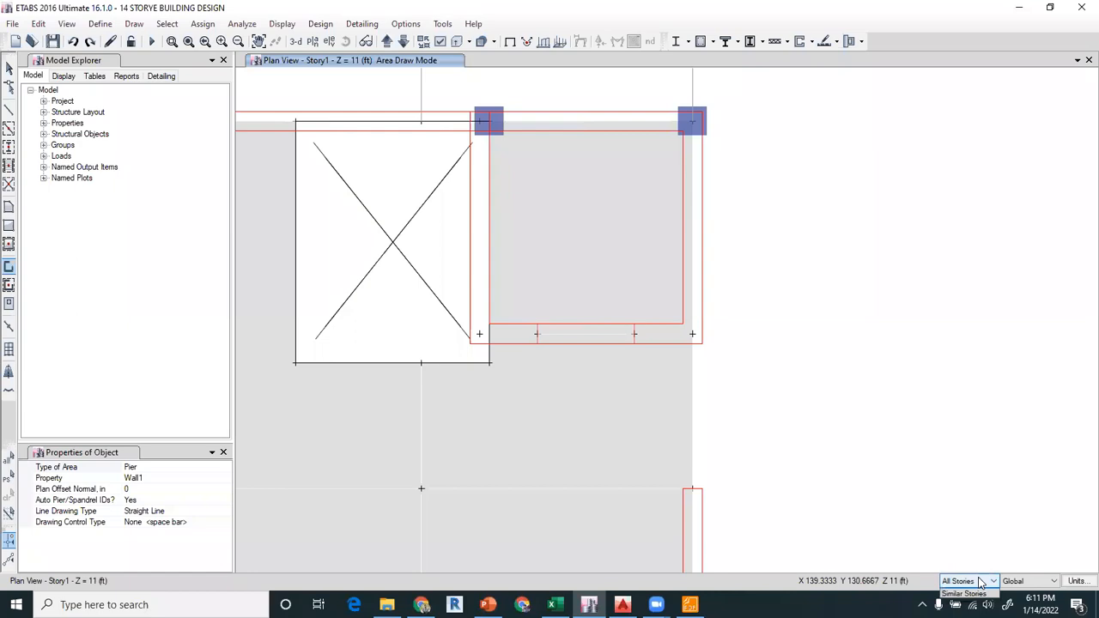
left_click(964, 593)
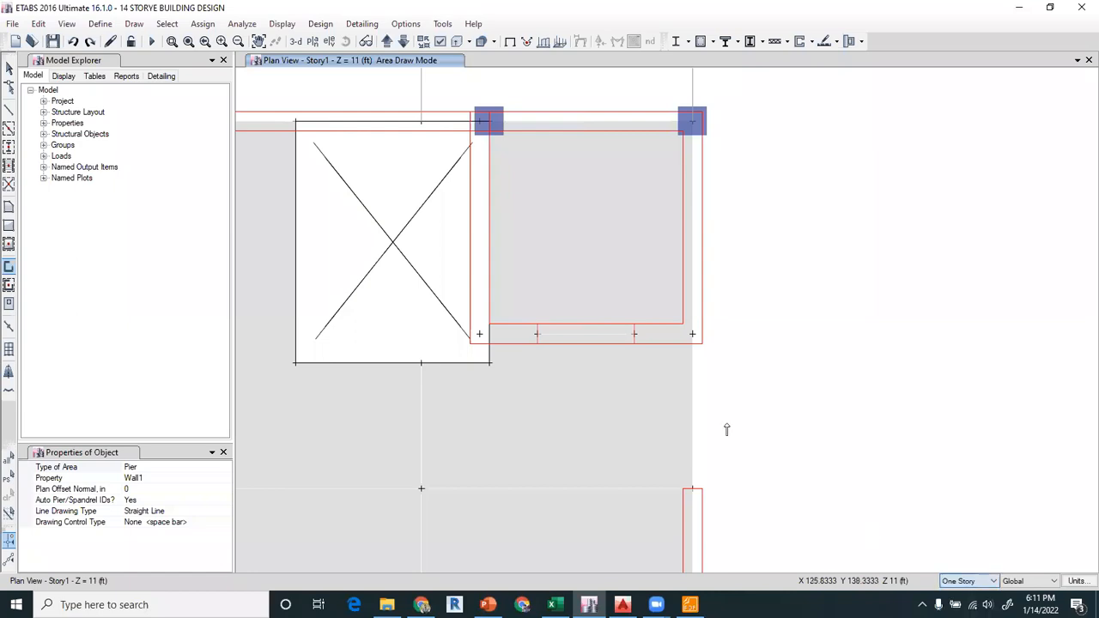
left_click(692, 492)
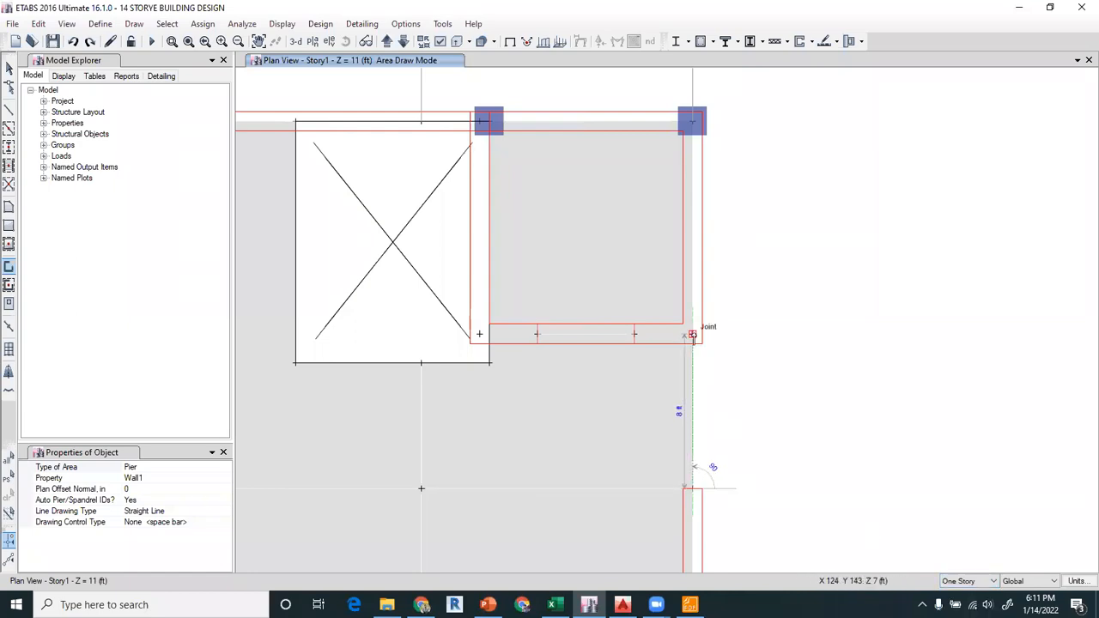
double_click(694, 334)
scroll(799, 295, "down", 2)
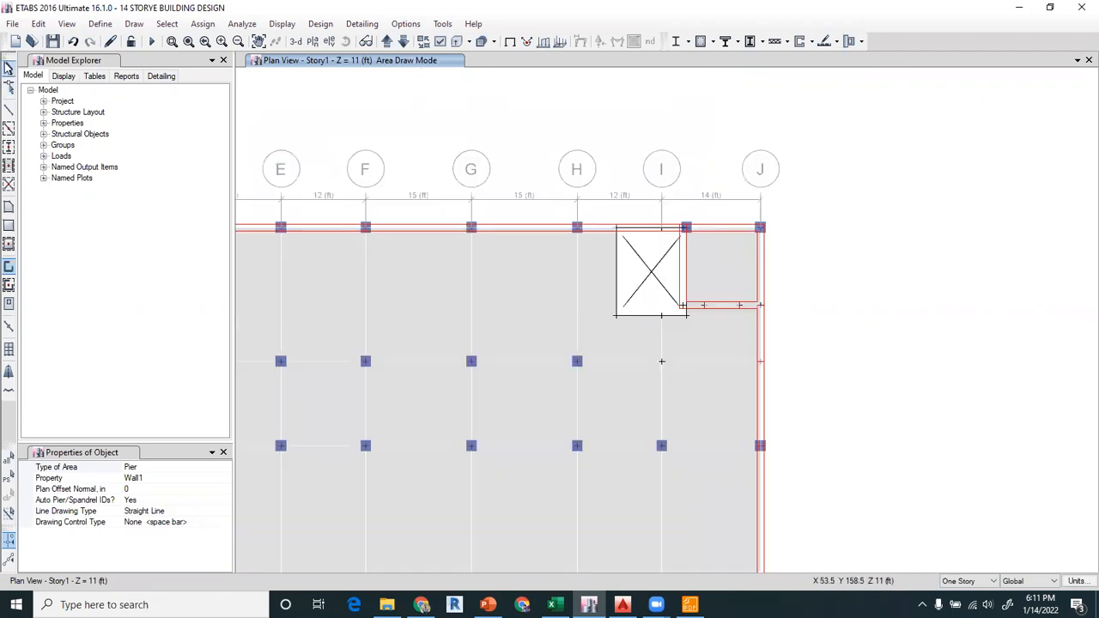
left_click(8, 69)
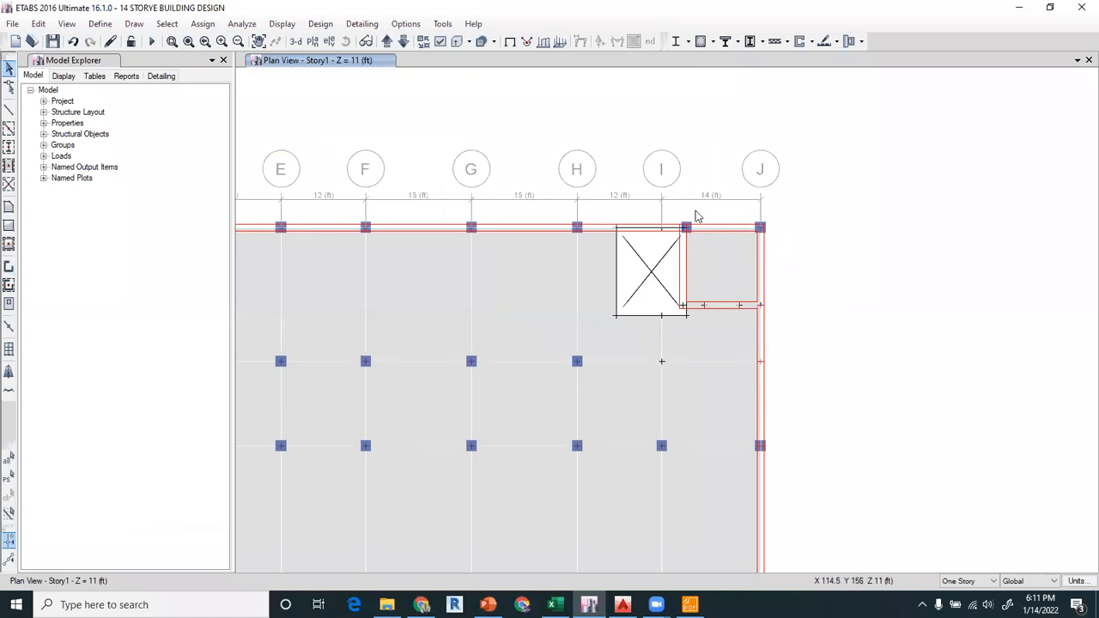
scroll(626, 420, "down", 3)
scroll(645, 355, "up", 1)
middle_click_drag(645, 356, 700, 250)
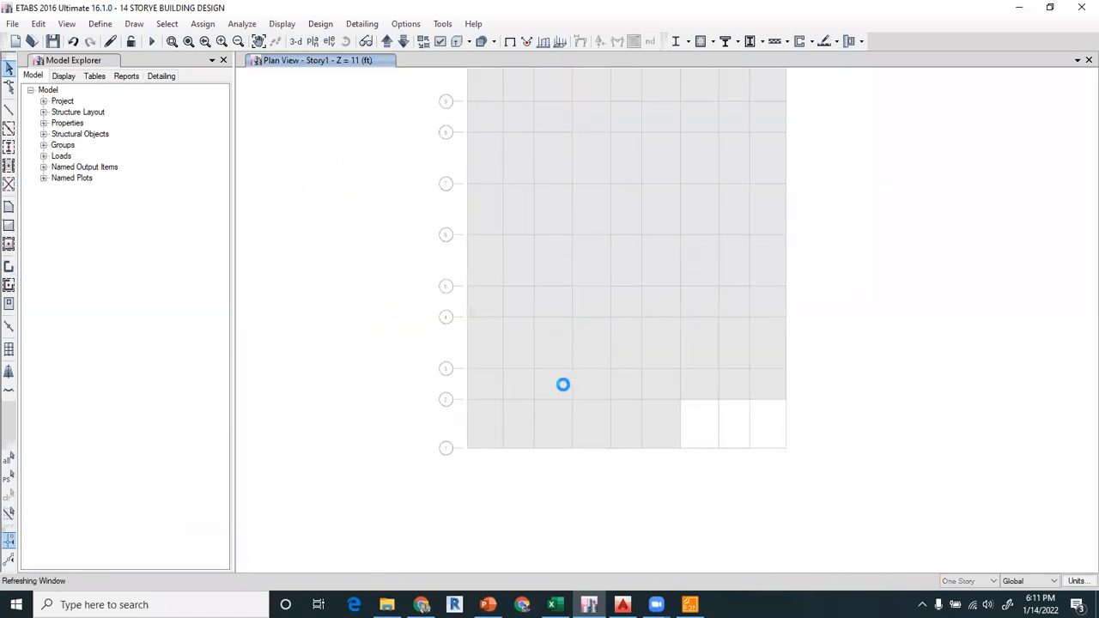
middle_click_drag(795, 167, 736, 265)
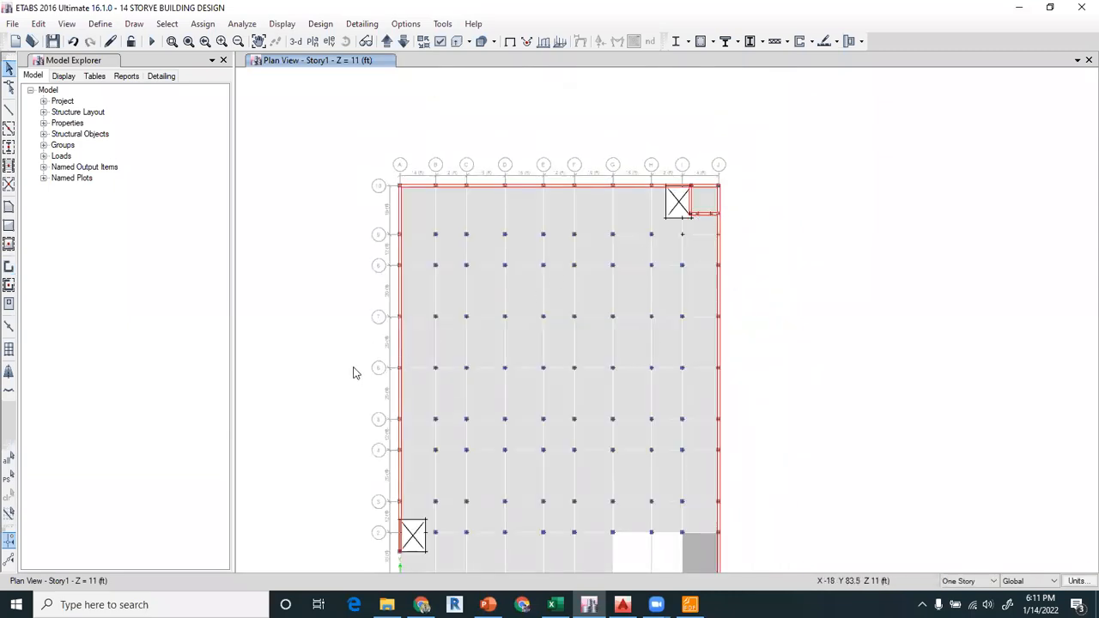
middle_click_drag(551, 336, 565, 295)
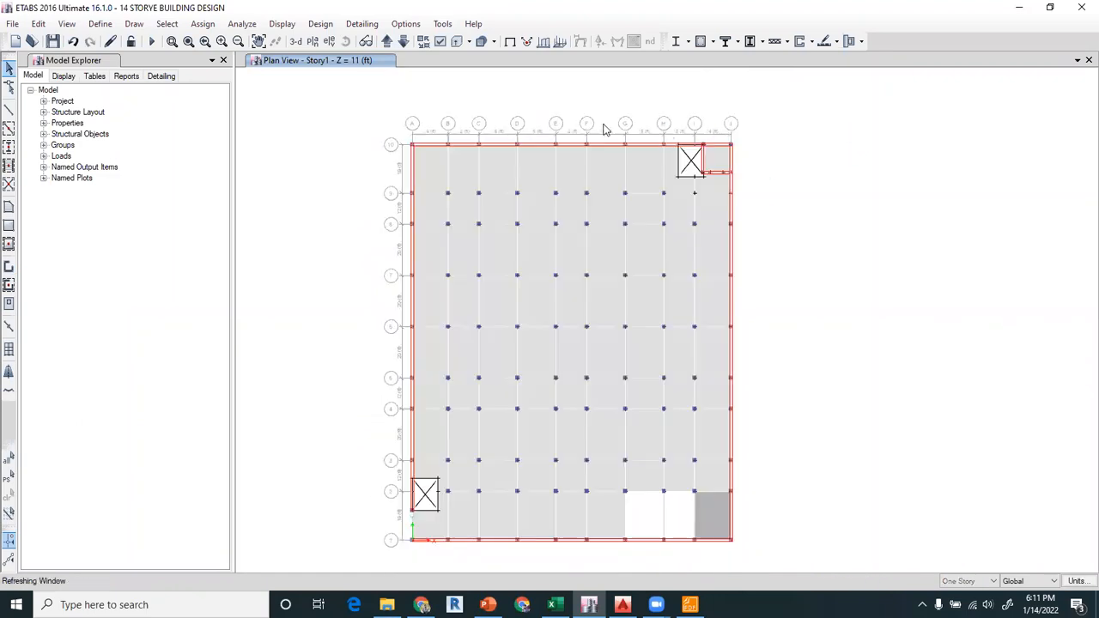
Hide the columns and floors in the Story1 plan through the view options
scroll(712, 158, "up", 3)
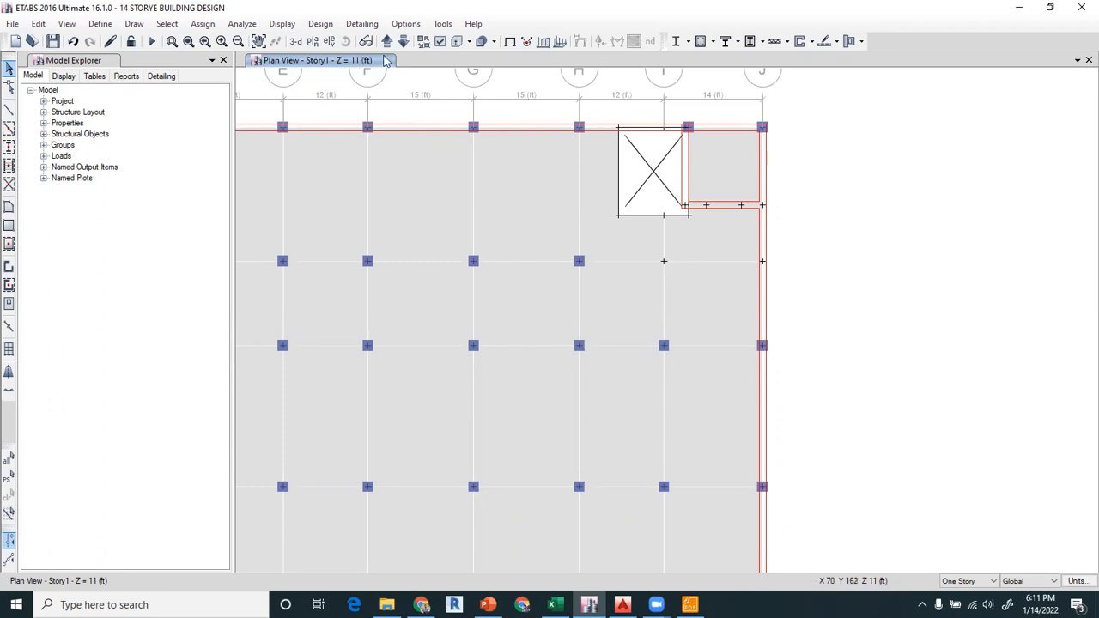
left_click(439, 42)
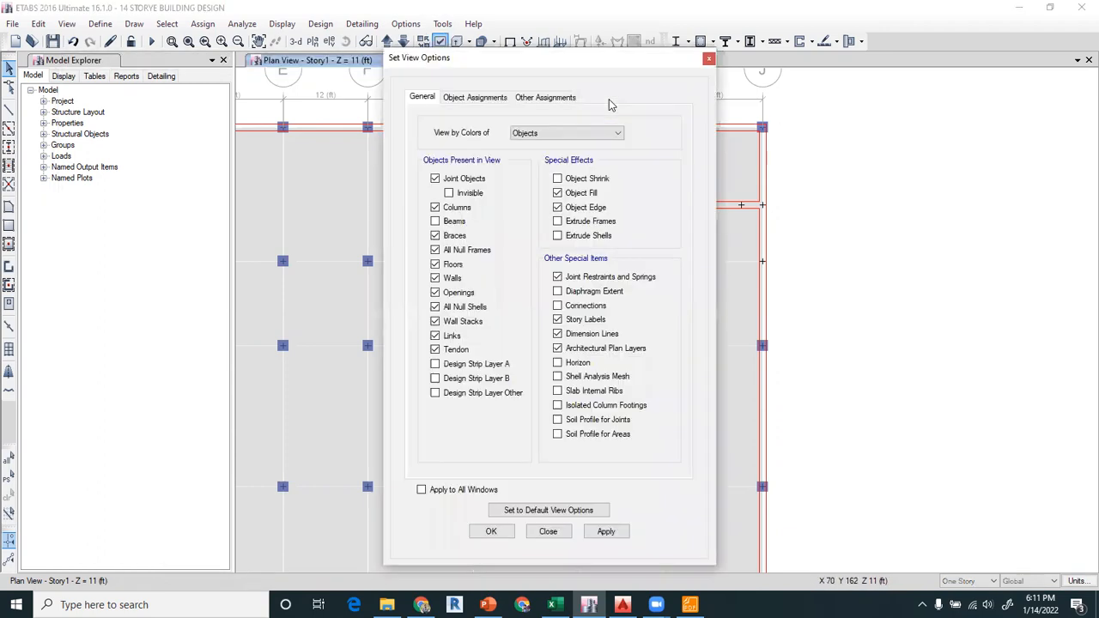
left_click(460, 211)
left_click(492, 532)
left_click_drag(672, 112, 785, 220)
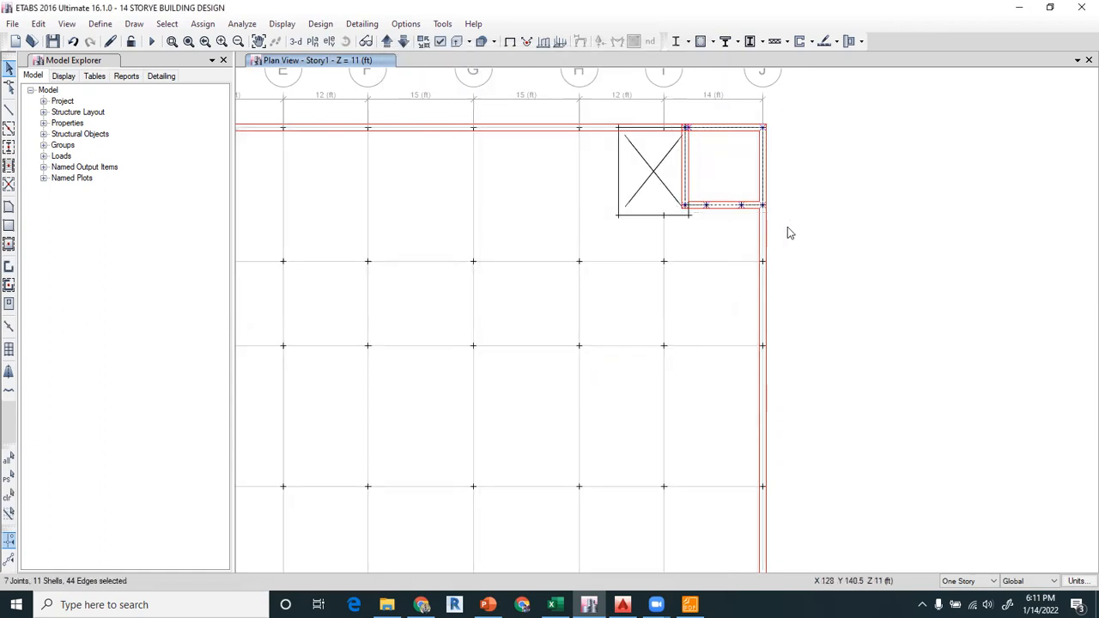
left_click(38, 24)
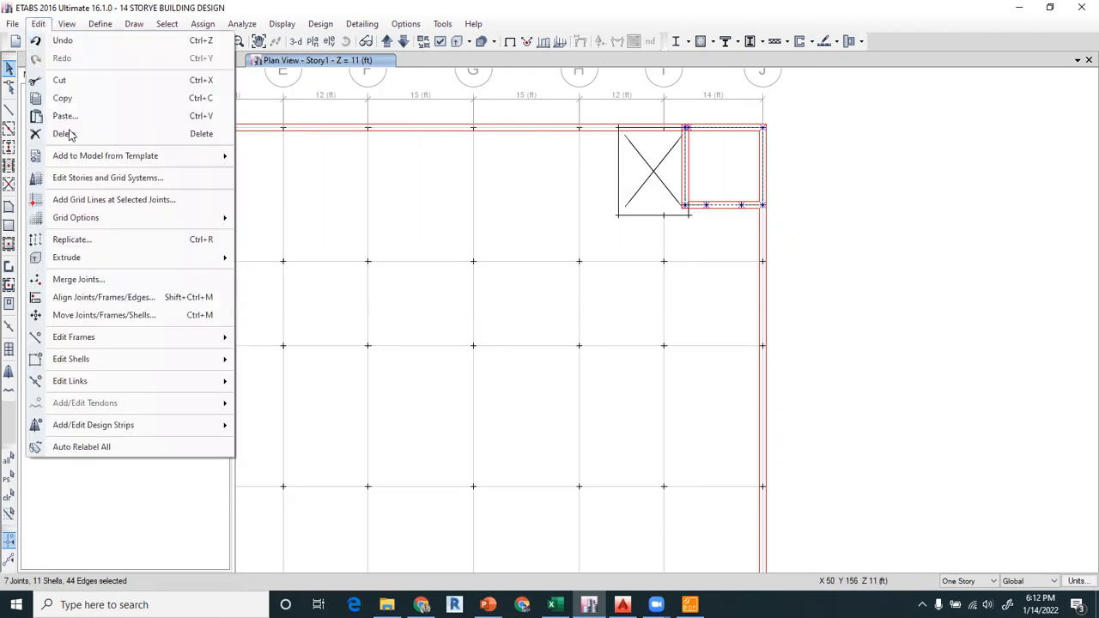
left_click(89, 241)
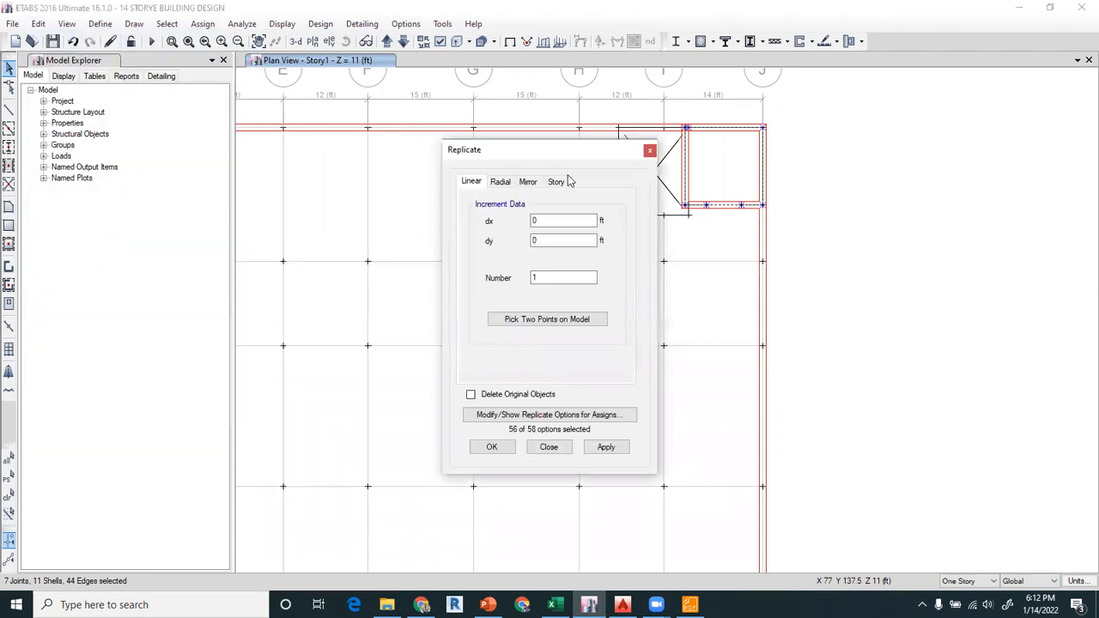
left_click_drag(575, 157, 418, 150)
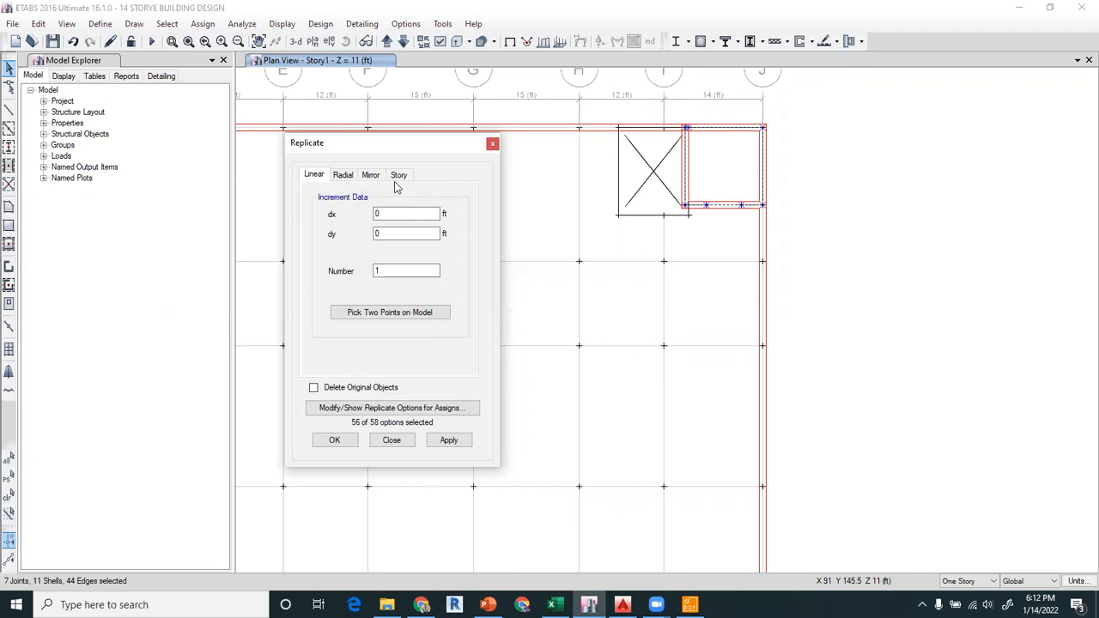
left_click(493, 146)
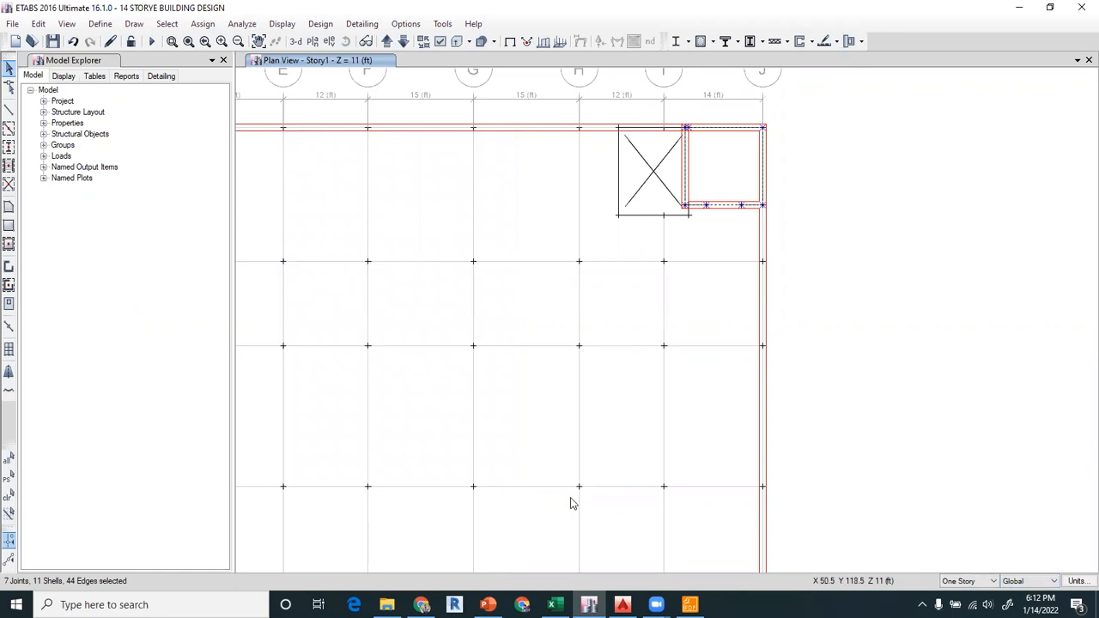
Select the lift core at grid J-10 across All Stories and replicate it once by dx 36.6238 ft and dy -14.797 ft, outside the plan
left_click(969, 581)
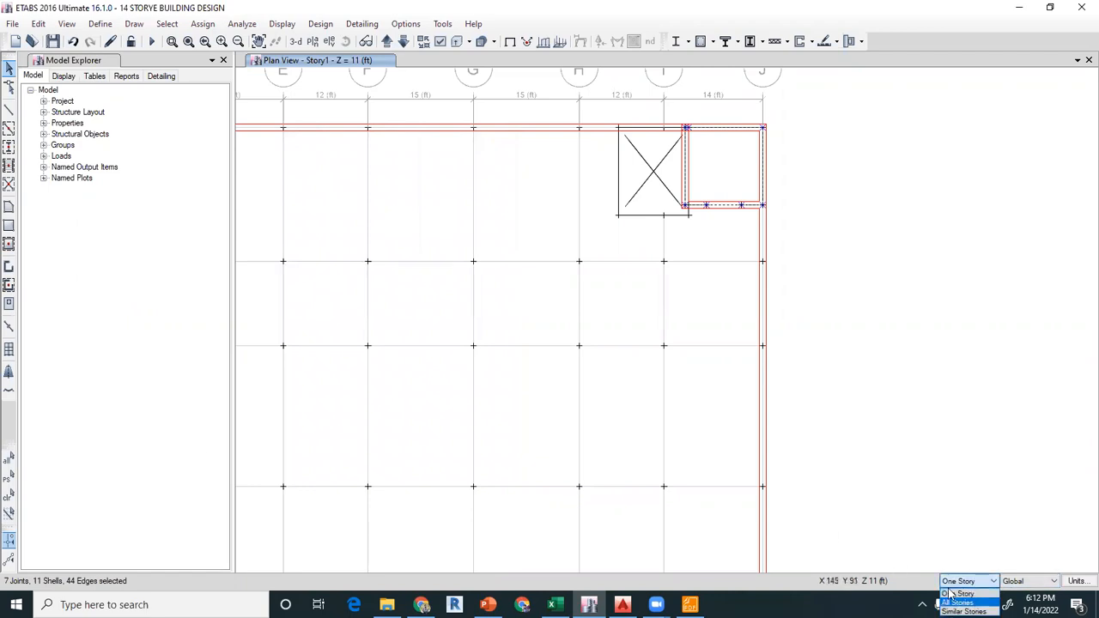
left_click(958, 603)
left_click_drag(677, 117, 793, 216)
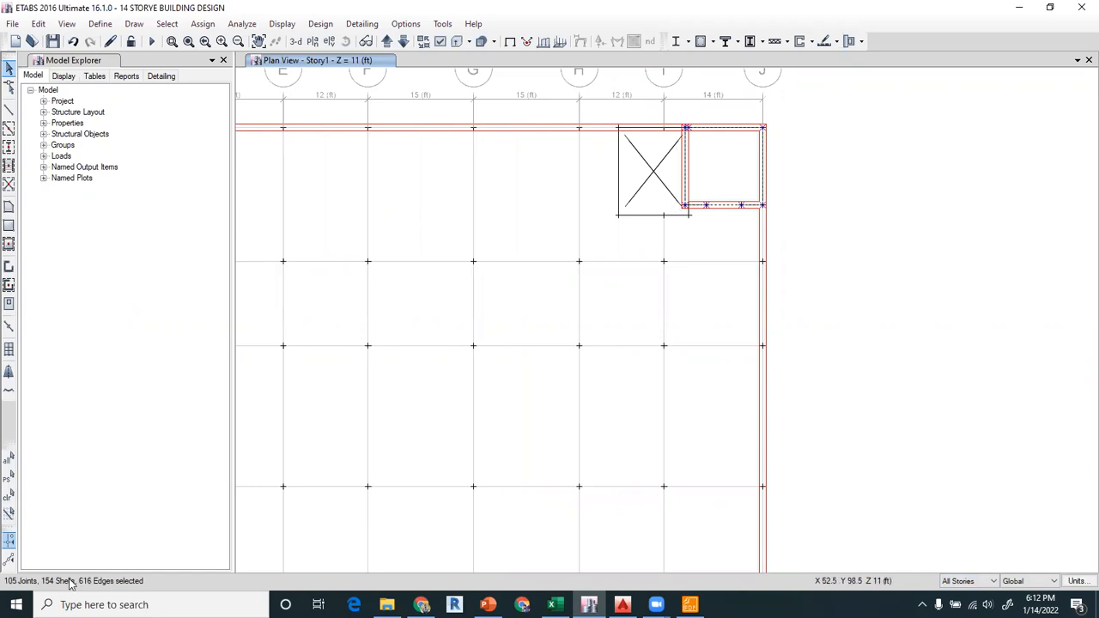
left_click(39, 23)
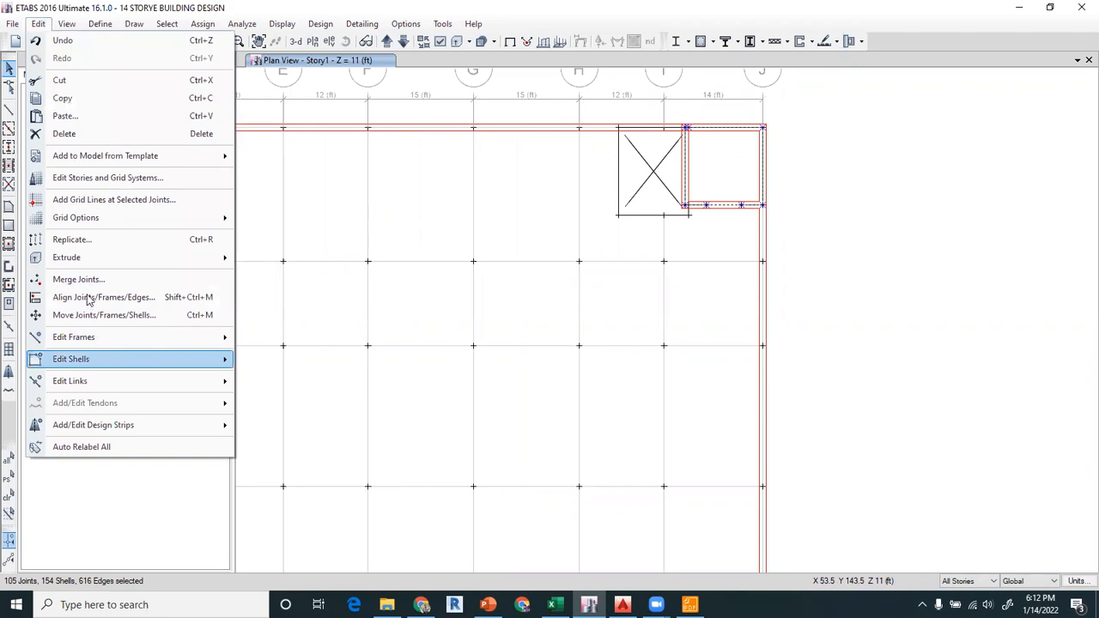
left_click(86, 240)
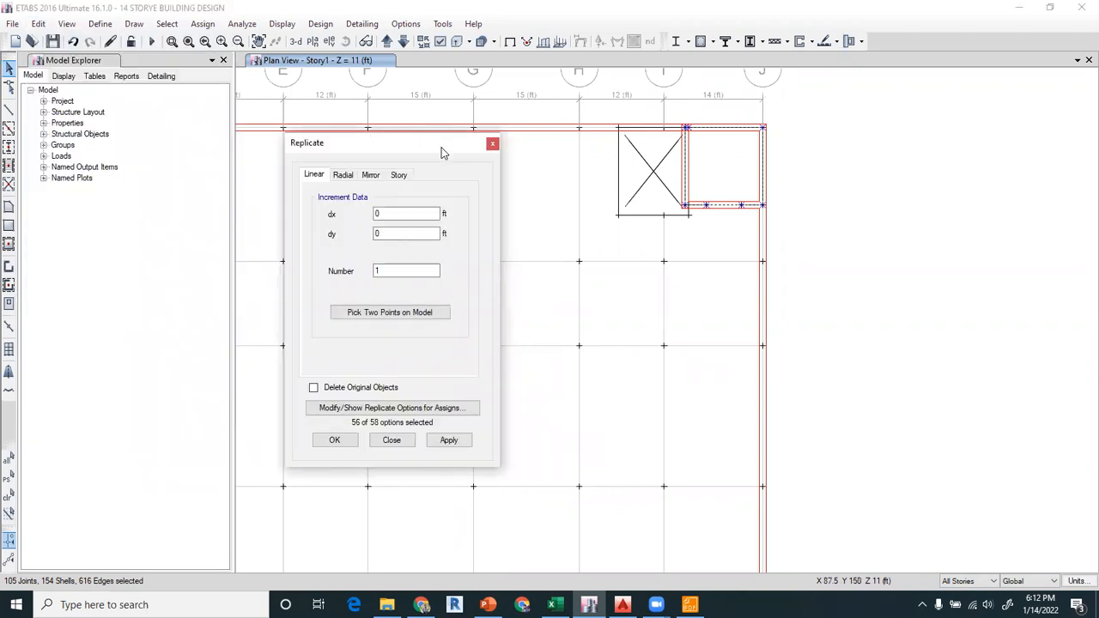
left_click_drag(443, 153, 281, 100)
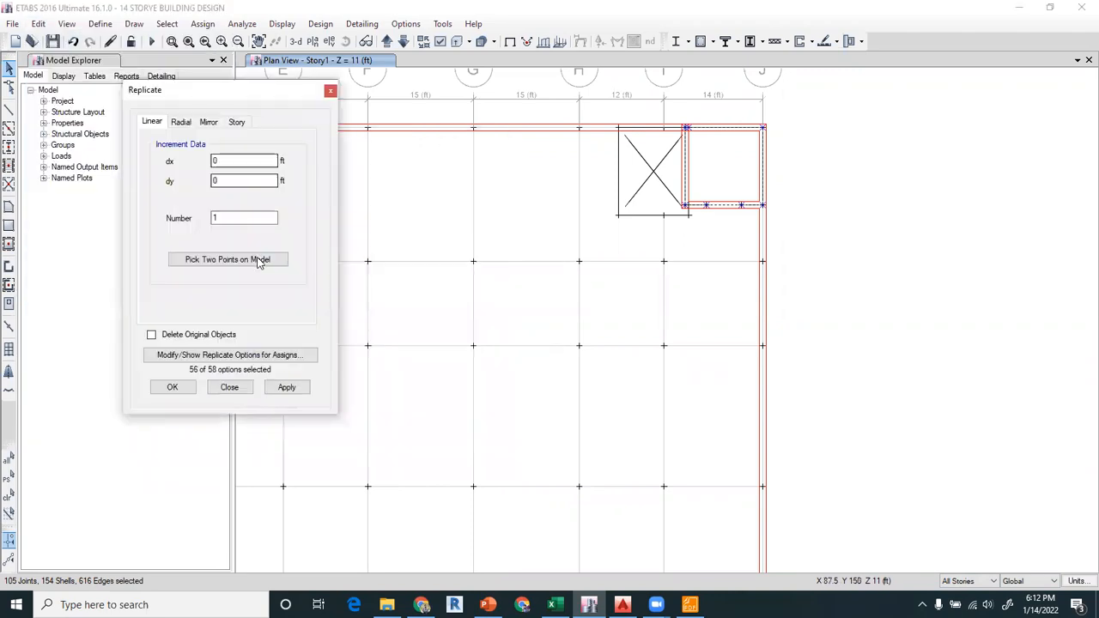
left_click(214, 262)
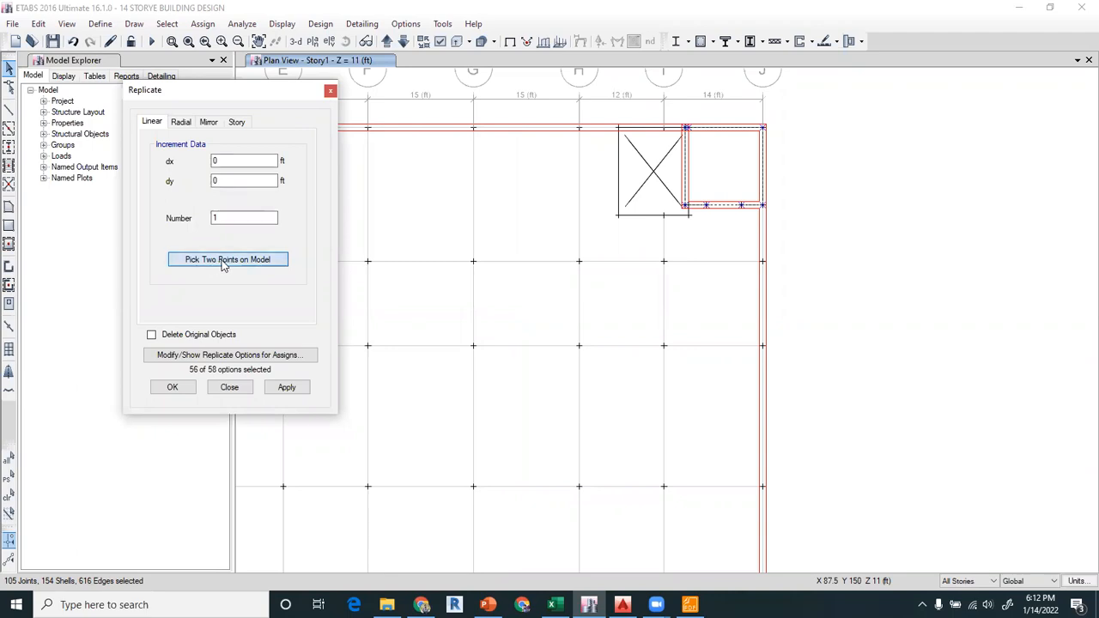
left_click(763, 129)
scroll(785, 118, "down", 3)
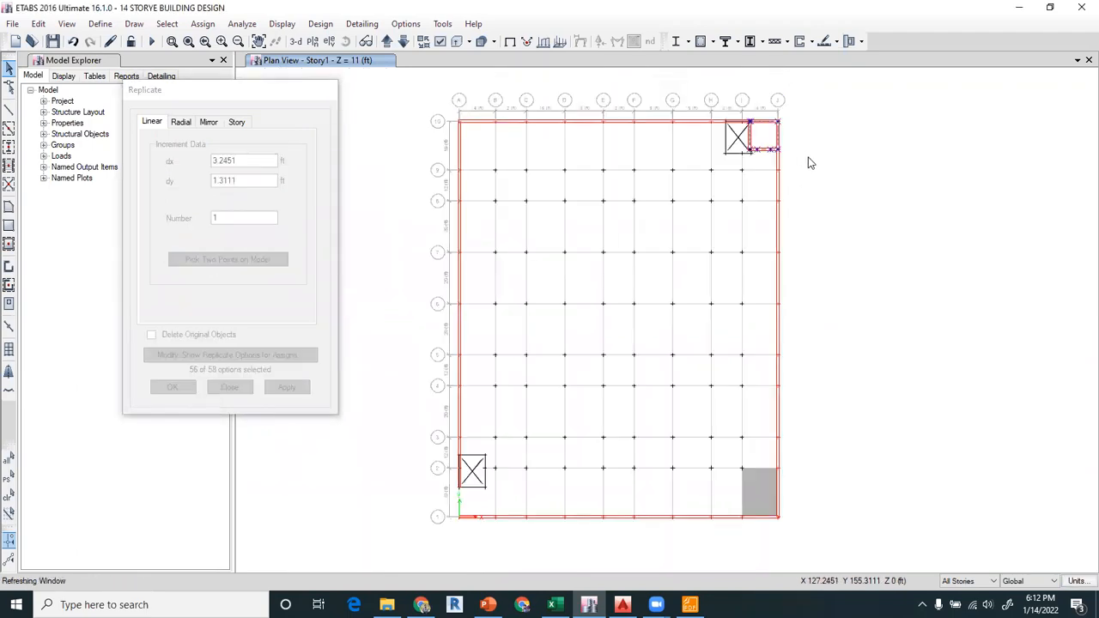
left_click(873, 165)
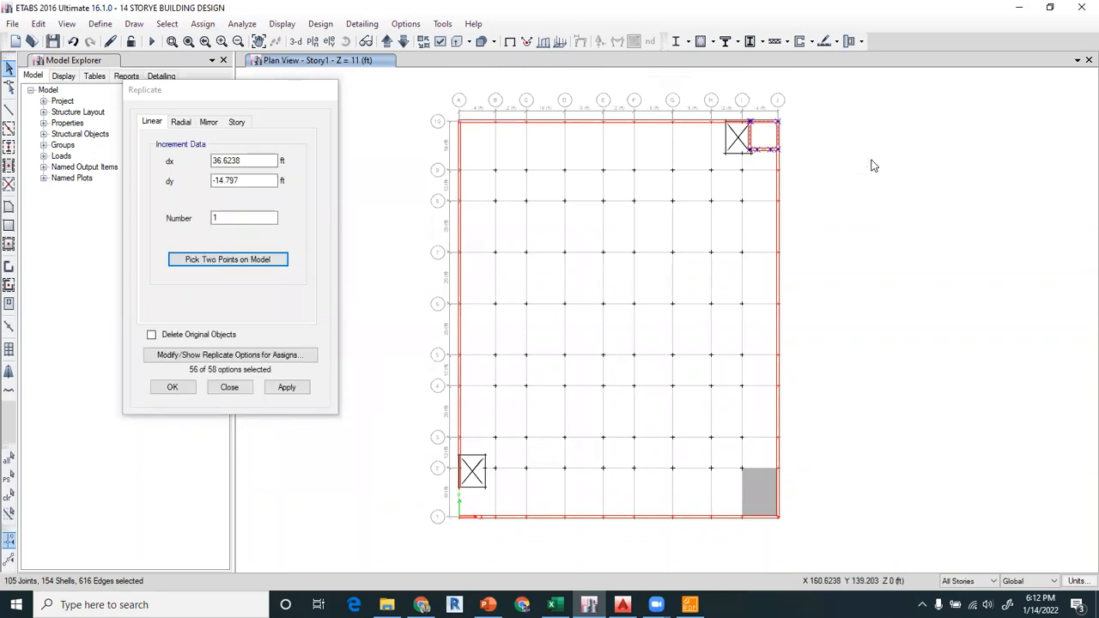
left_click(286, 387)
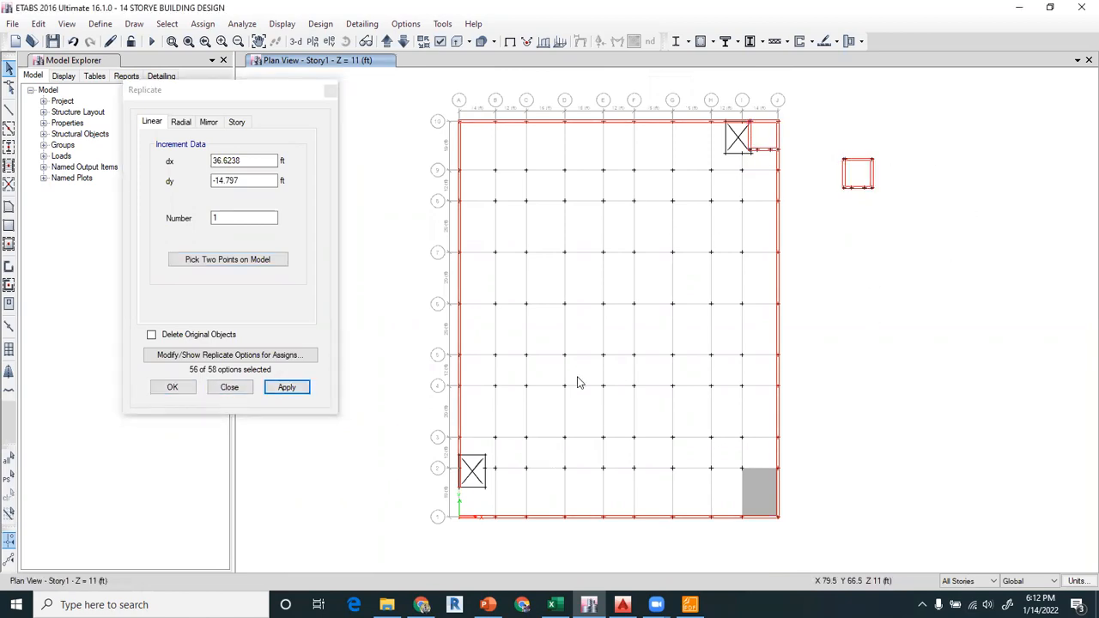
left_click(331, 91)
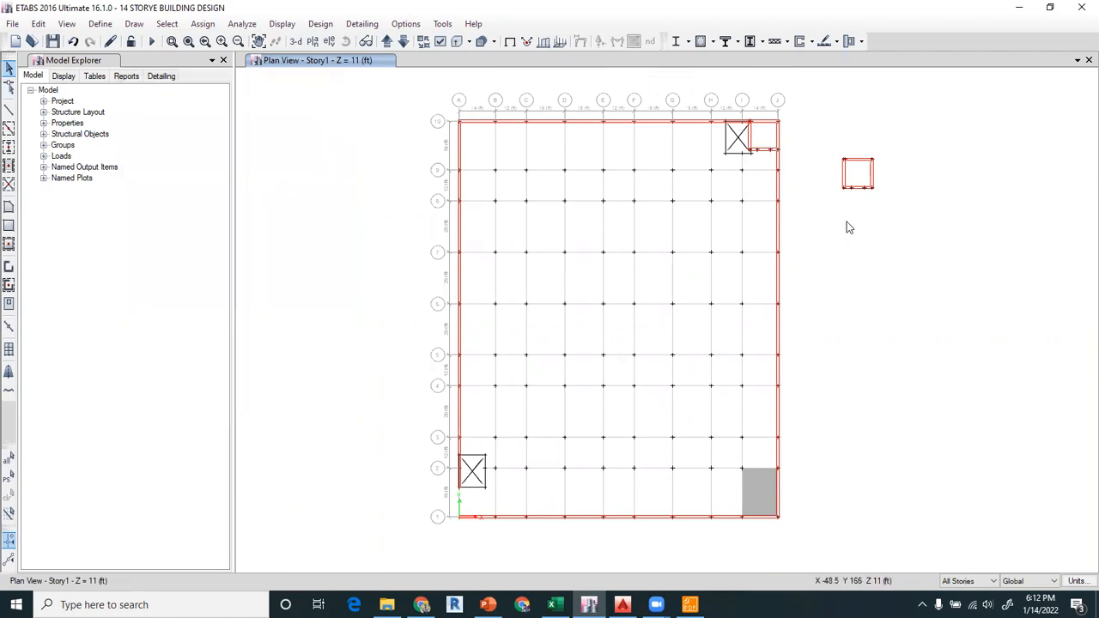
left_click_drag(829, 148, 918, 234)
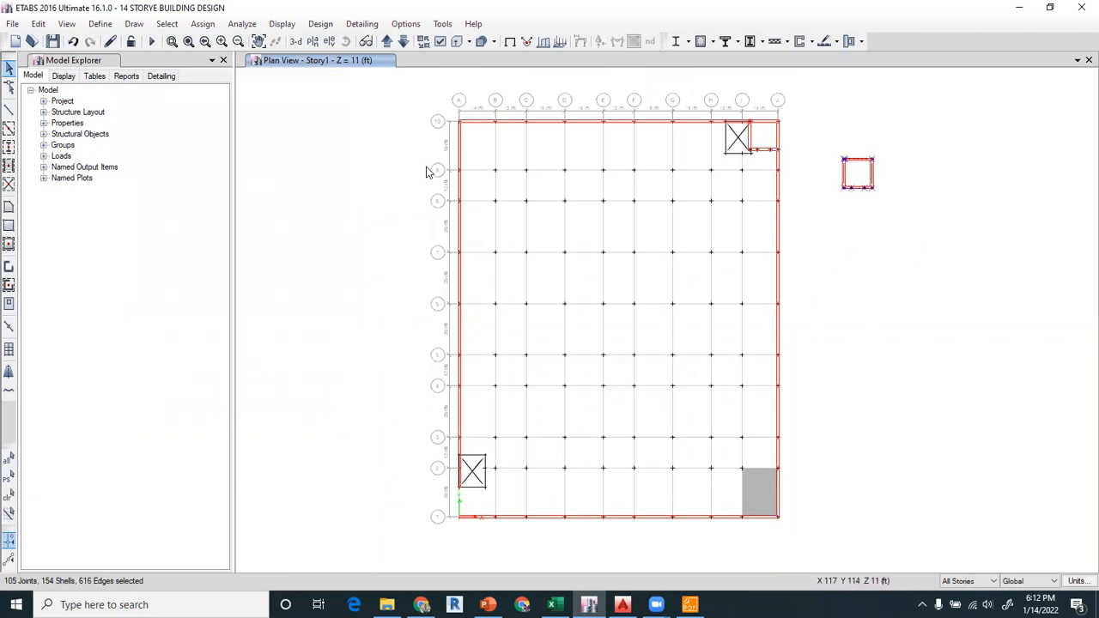
left_click(204, 25)
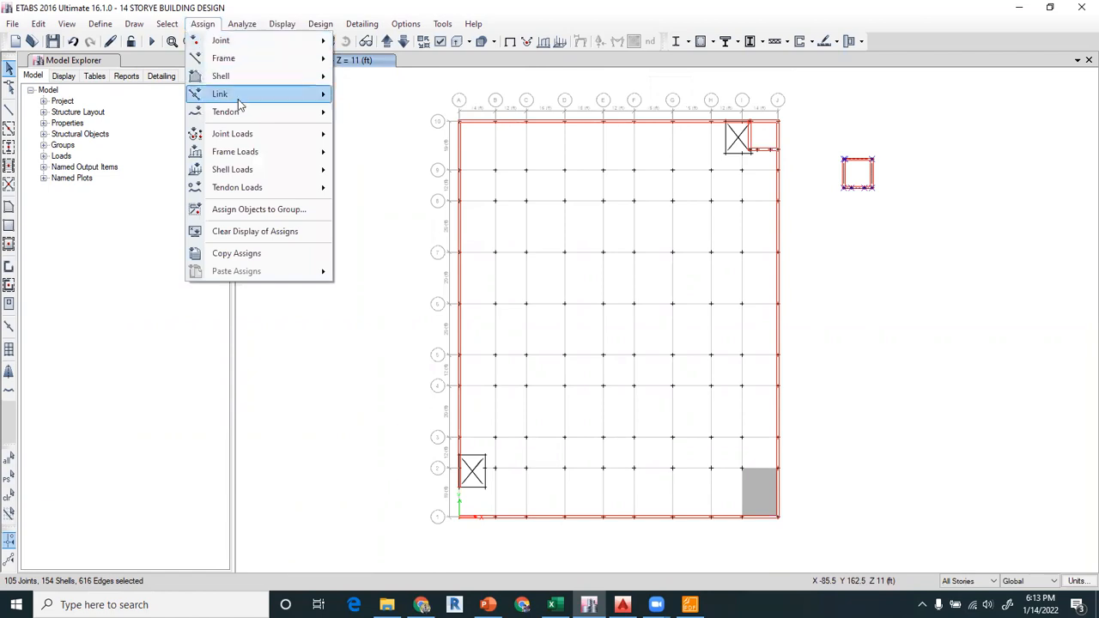
mouse_move(241, 80)
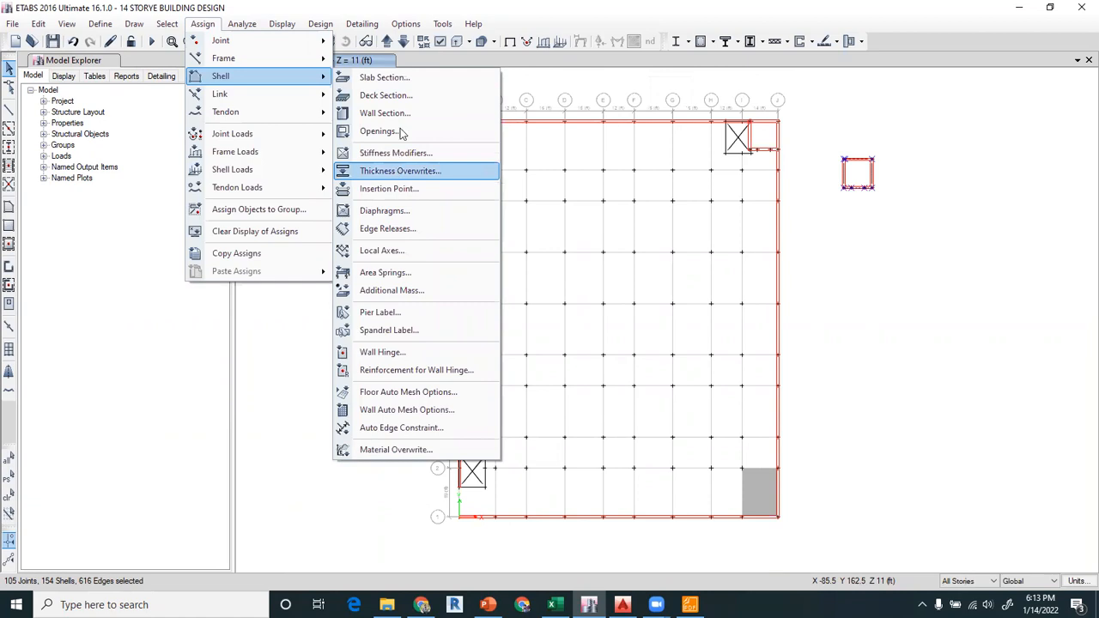
left_click(559, 129)
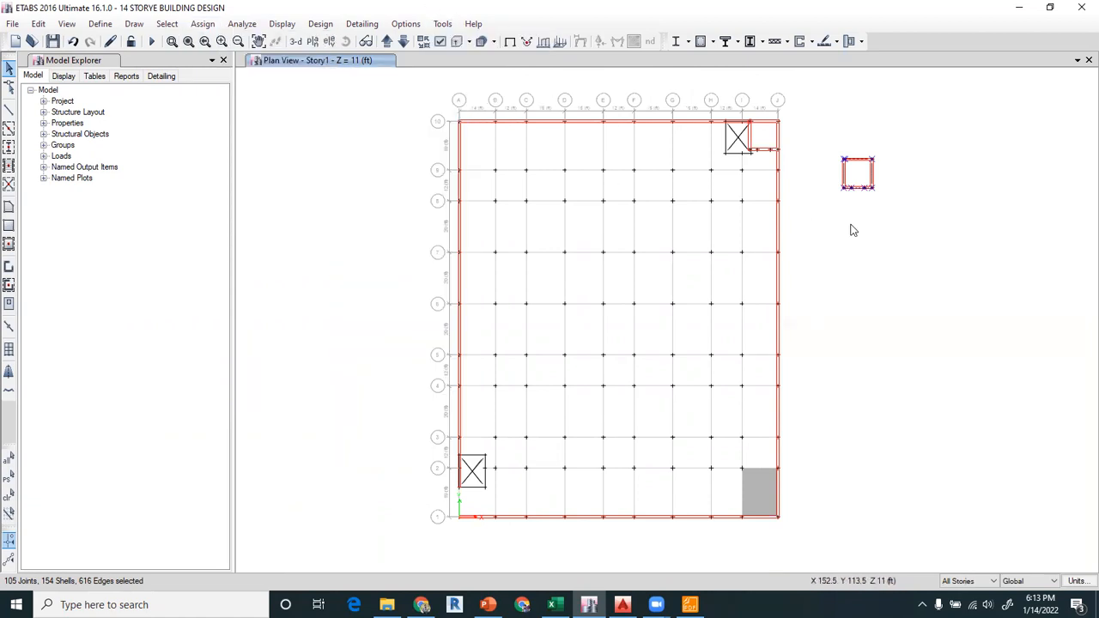
left_click(8, 496)
Move the replicated lift core by two picked points, from its lower-left corner to grid point A-1
left_click_drag(825, 143, 919, 238)
left_click(38, 23)
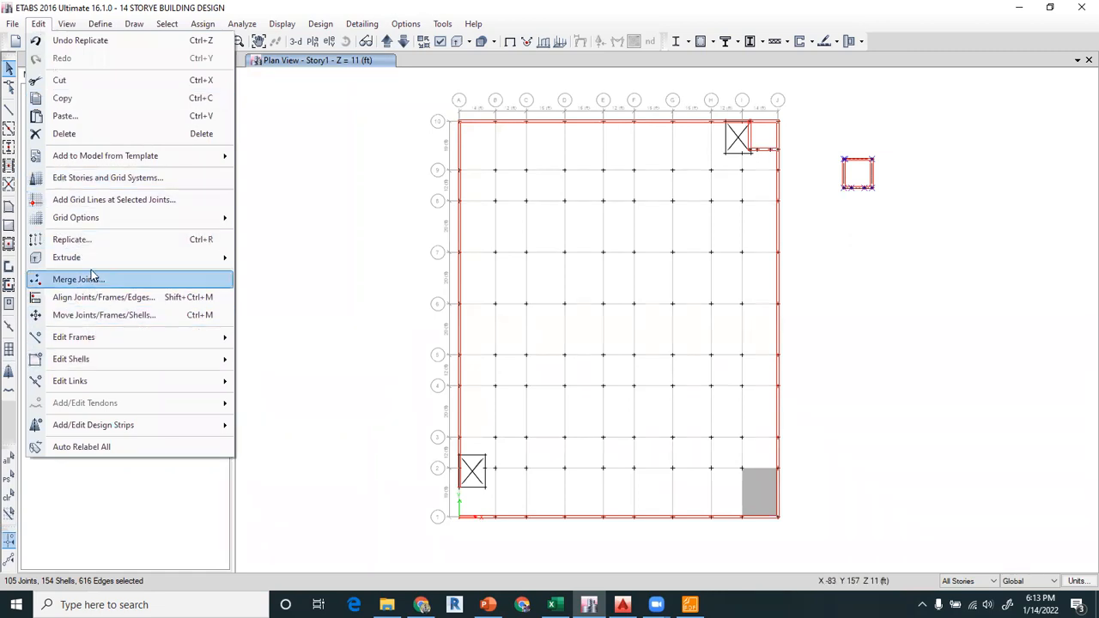
left_click(97, 315)
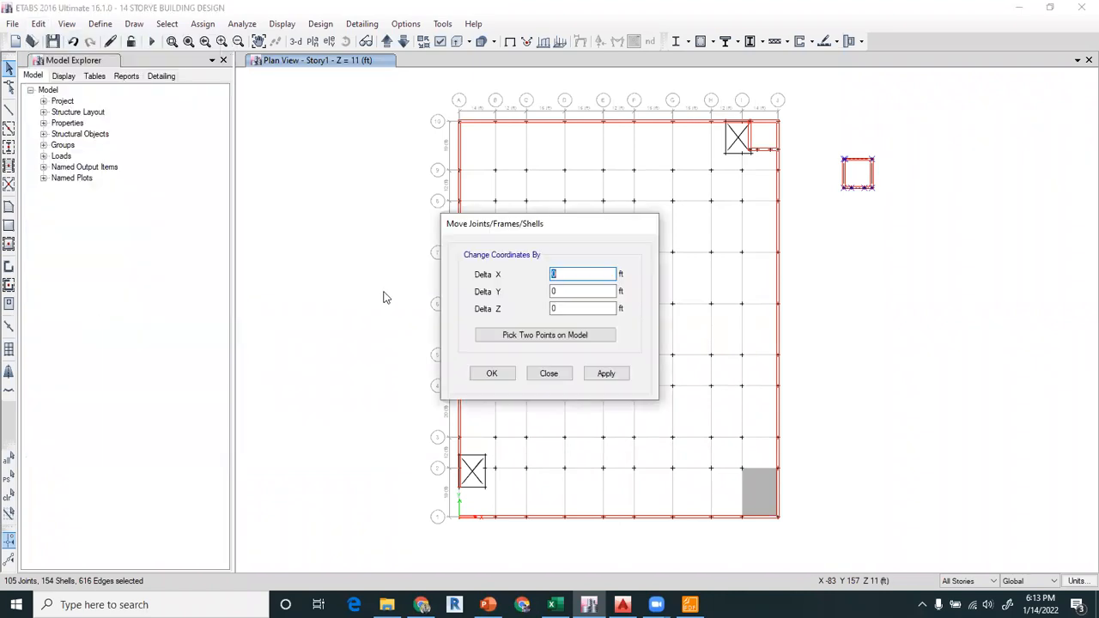
left_click_drag(554, 234, 342, 197)
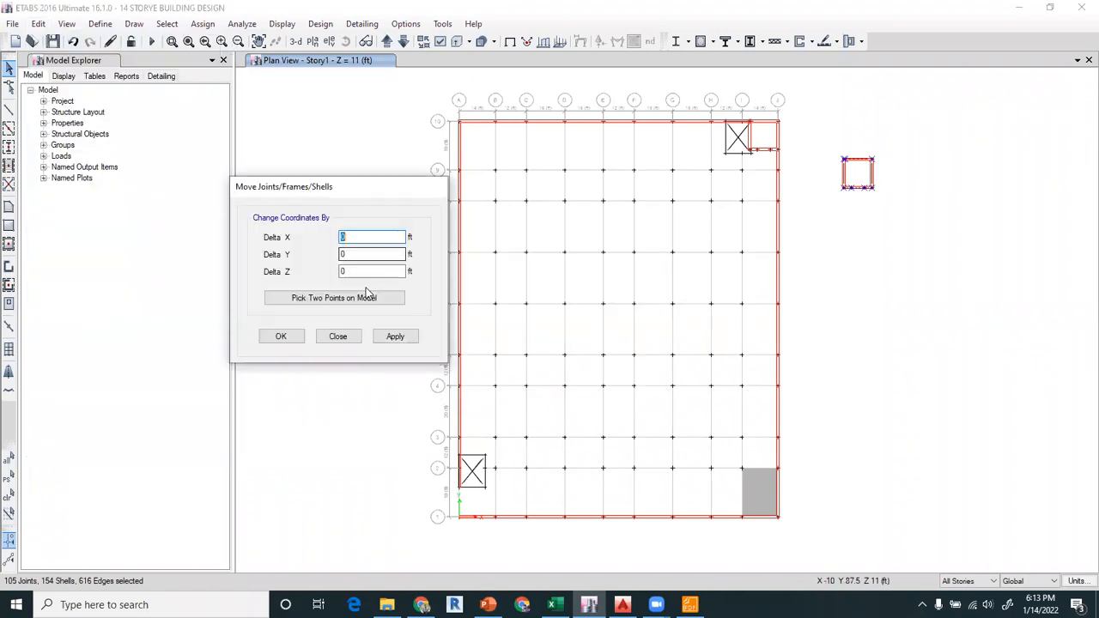
left_click(322, 299)
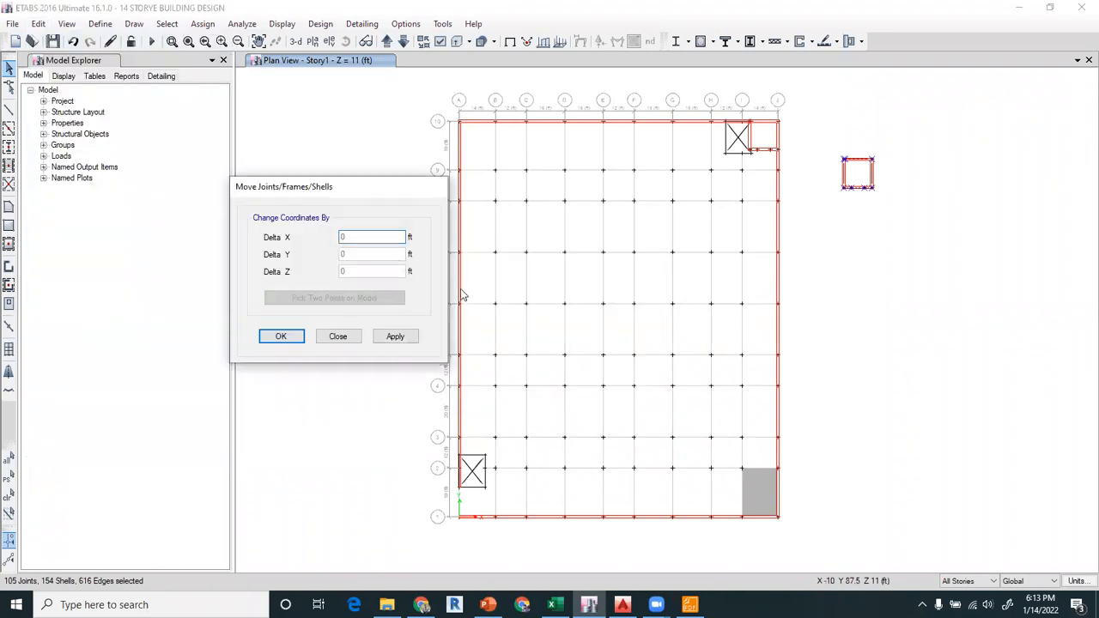
left_click(844, 187)
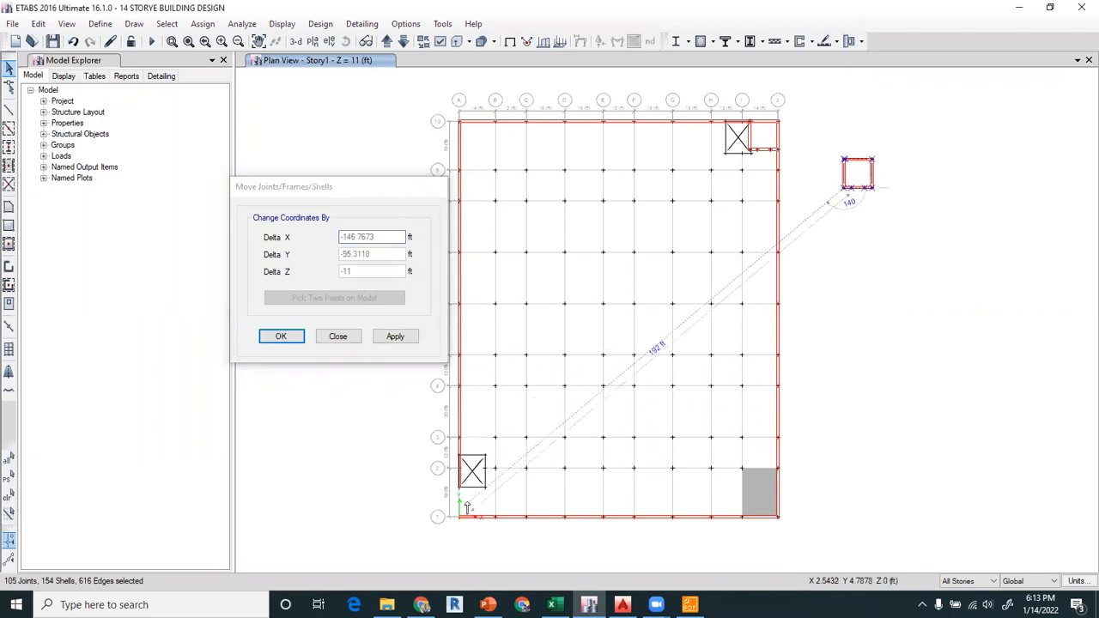
scroll(464, 502, "up", 2)
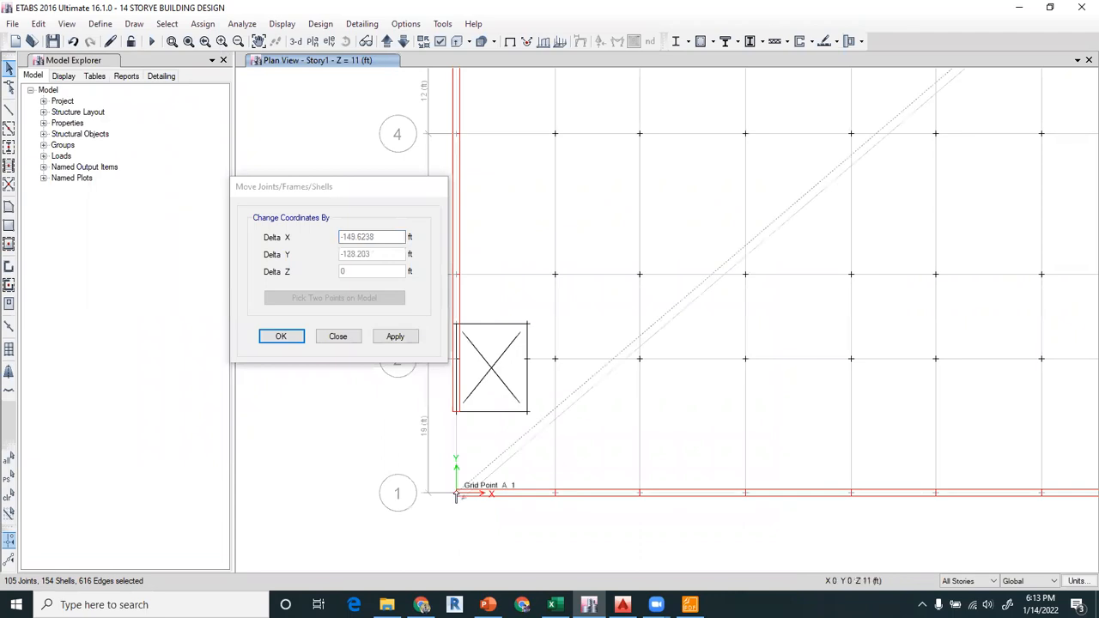
left_click(456, 495)
left_click(388, 337)
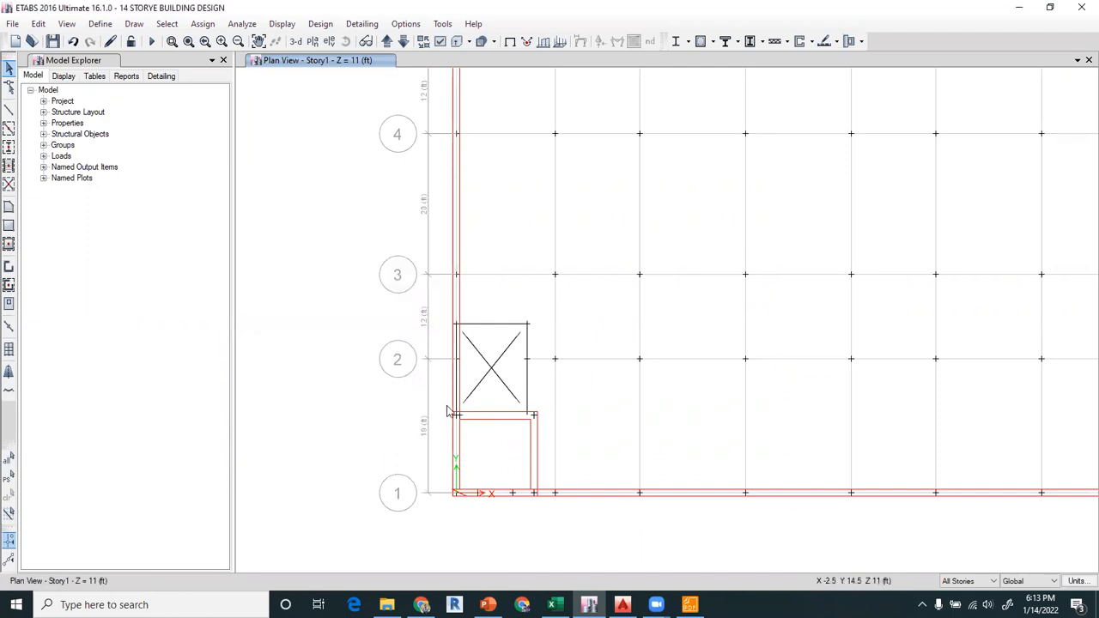
Delete the perimeter wall on grid line 1 between grids A and B that overlaps the lift core
scroll(517, 501, "up", 3)
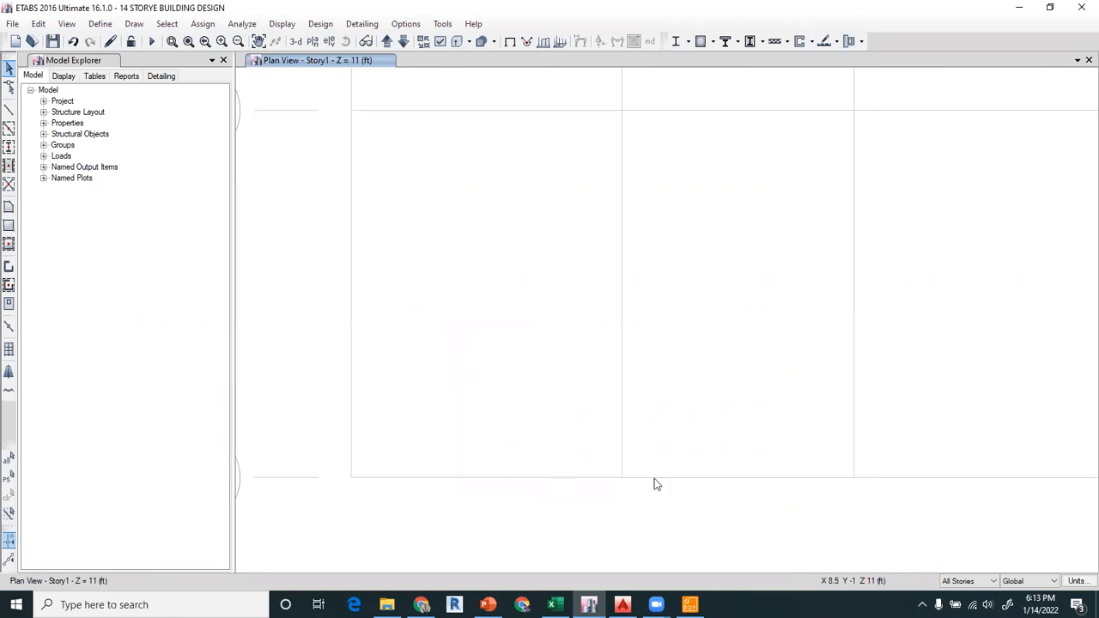
left_click(621, 482)
left_click(601, 483)
left_click(602, 483)
key("Delete")
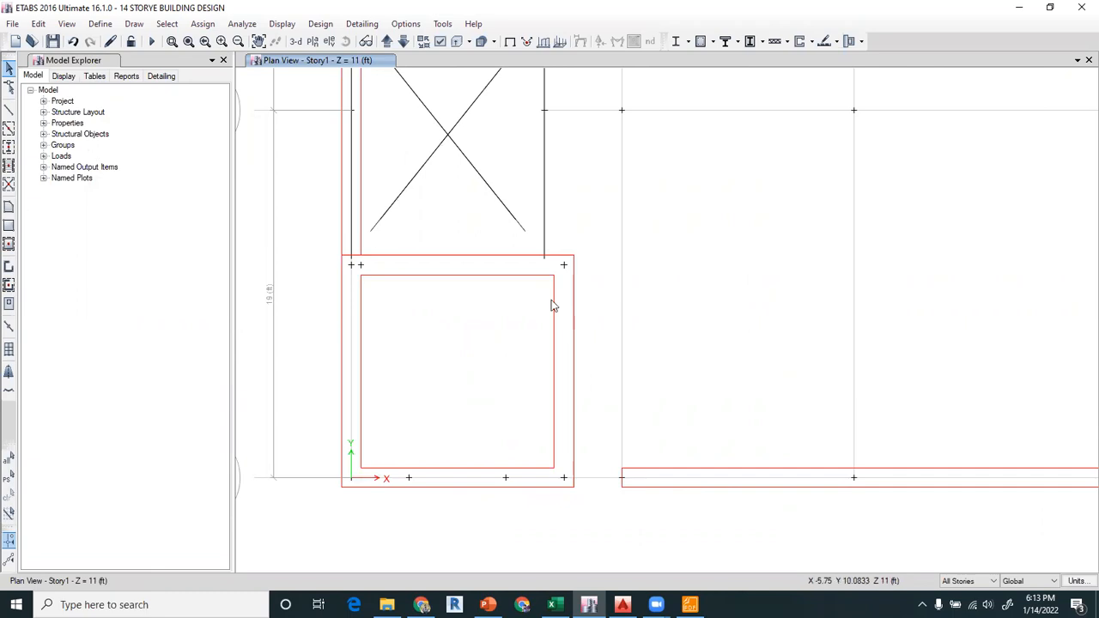
Switch to AutoCAD, examine the 10'x10' lift and its door opening in the basement plan's corner, and return to ETABS
scroll(499, 361, "down", 3)
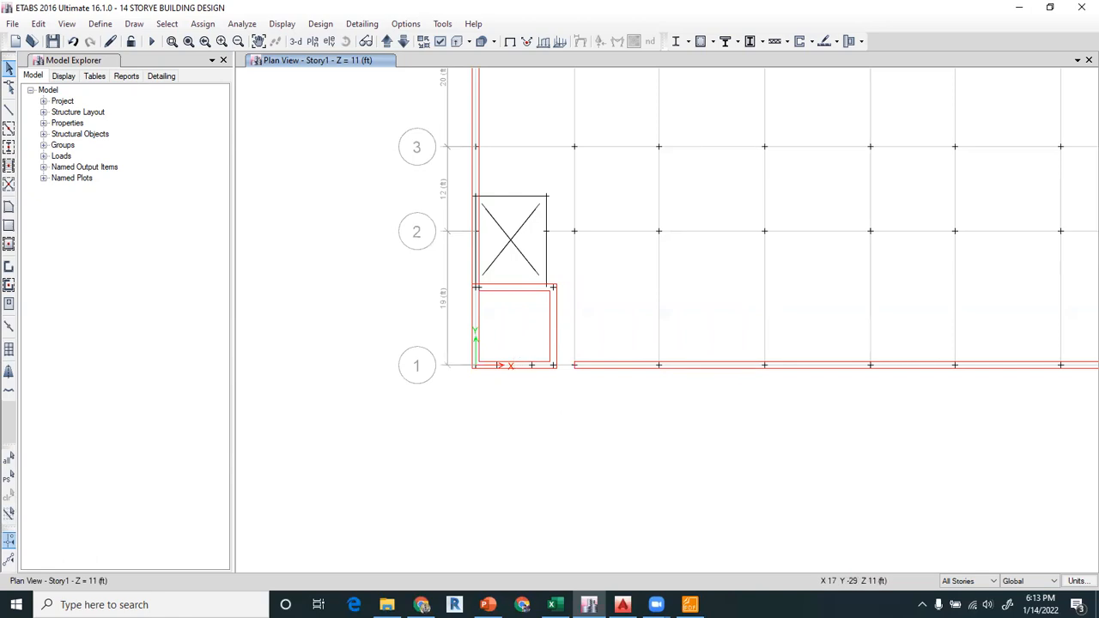
left_click(622, 604)
scroll(513, 409, "down", 5)
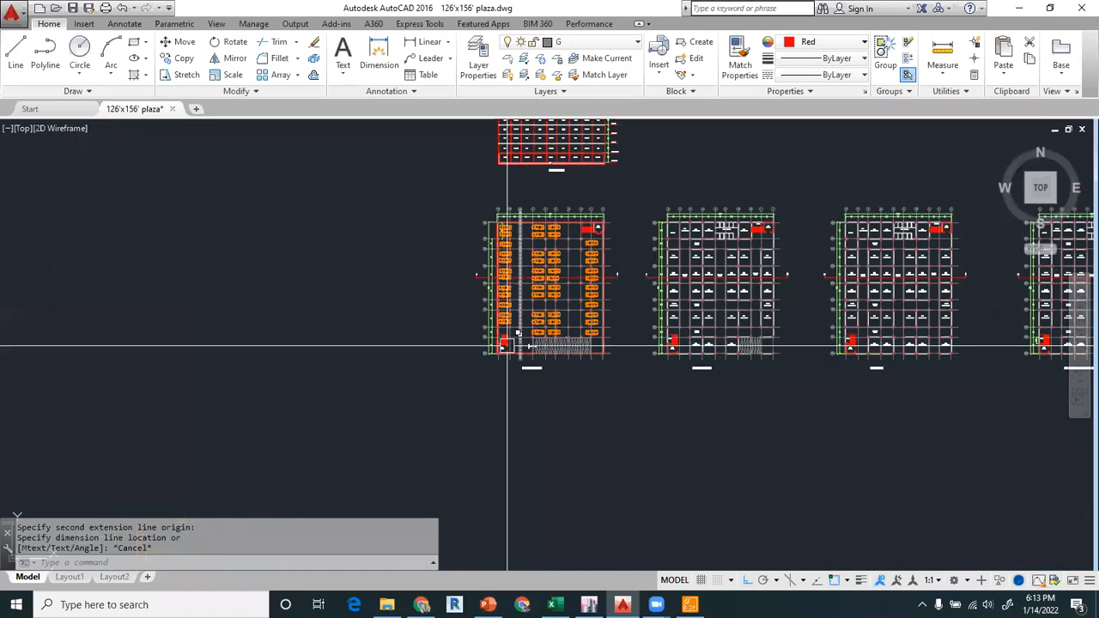
scroll(507, 347, "up", 6)
scroll(523, 340, "down", 2)
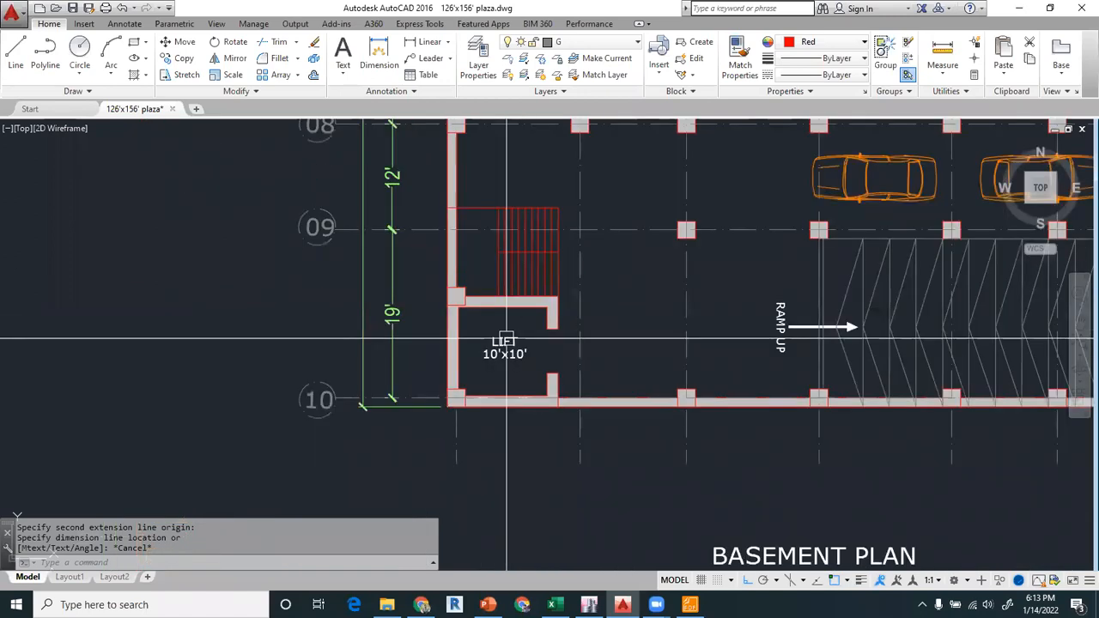
key("alt+Tab")
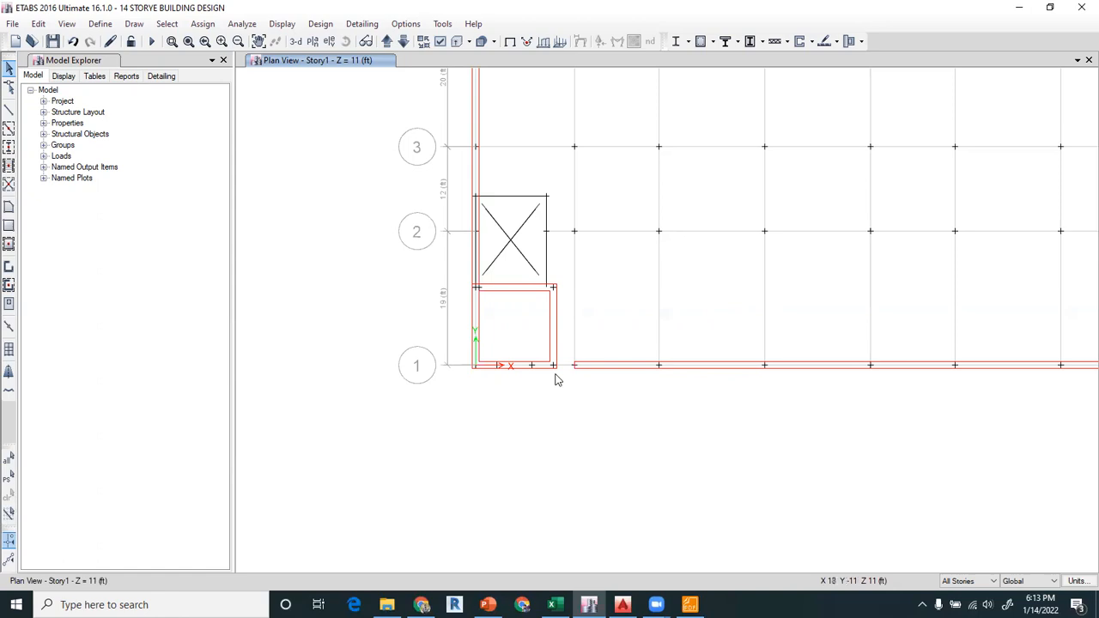
Delete the replicated lift core at grid corner A-1 on all stories
left_click_drag(565, 393, 562, 388)
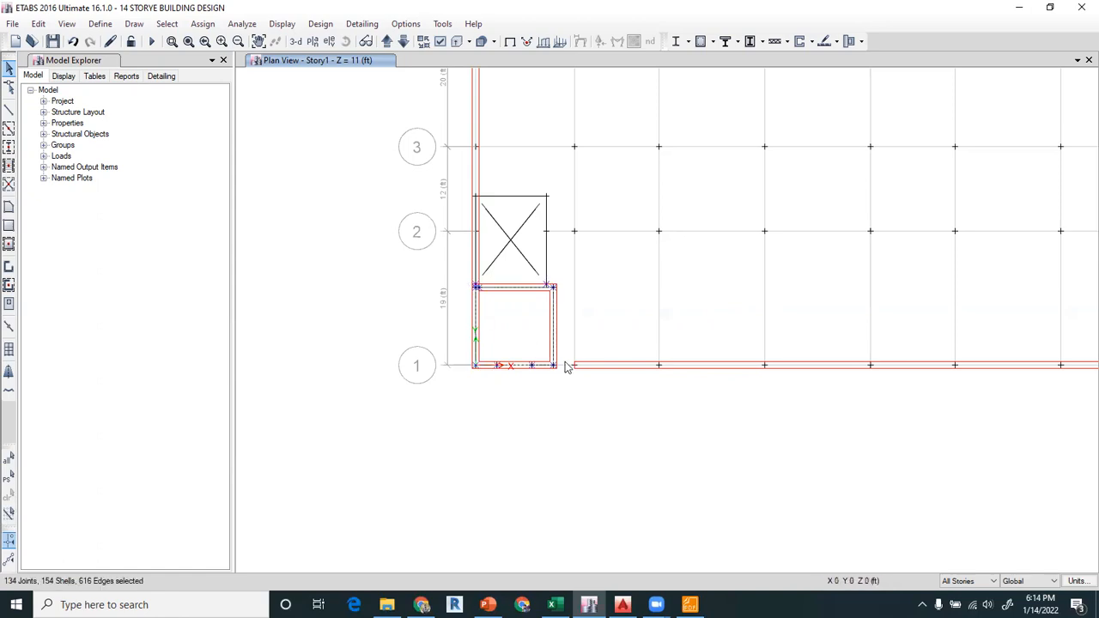
key("Delete")
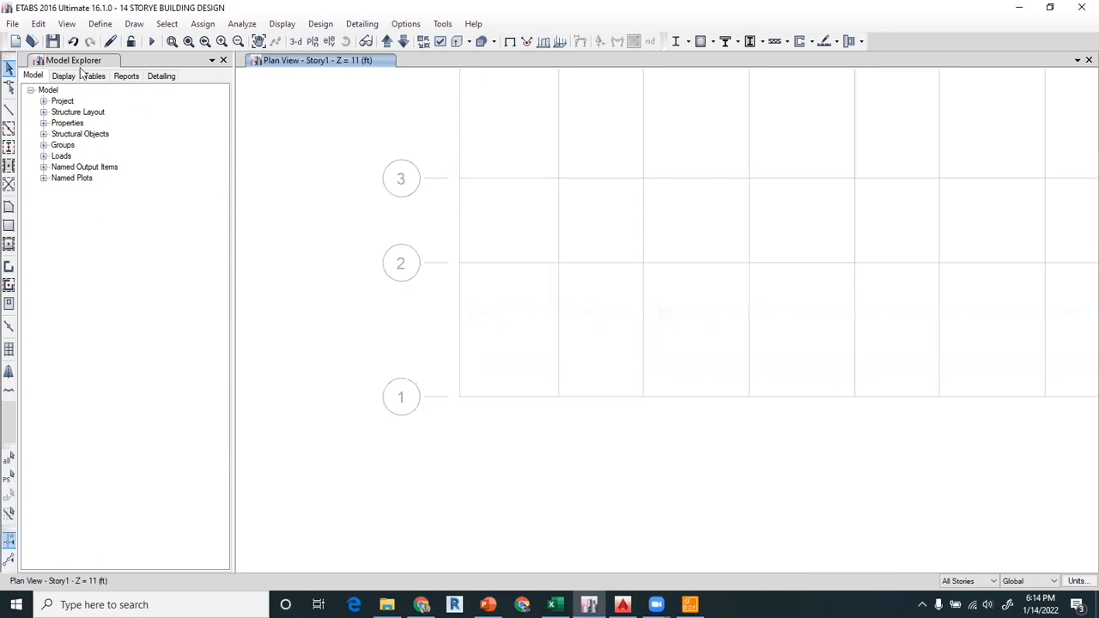
Start a new single-cell wall stack and set its inside lengths LX and LY to 10 ft each
left_click(134, 23)
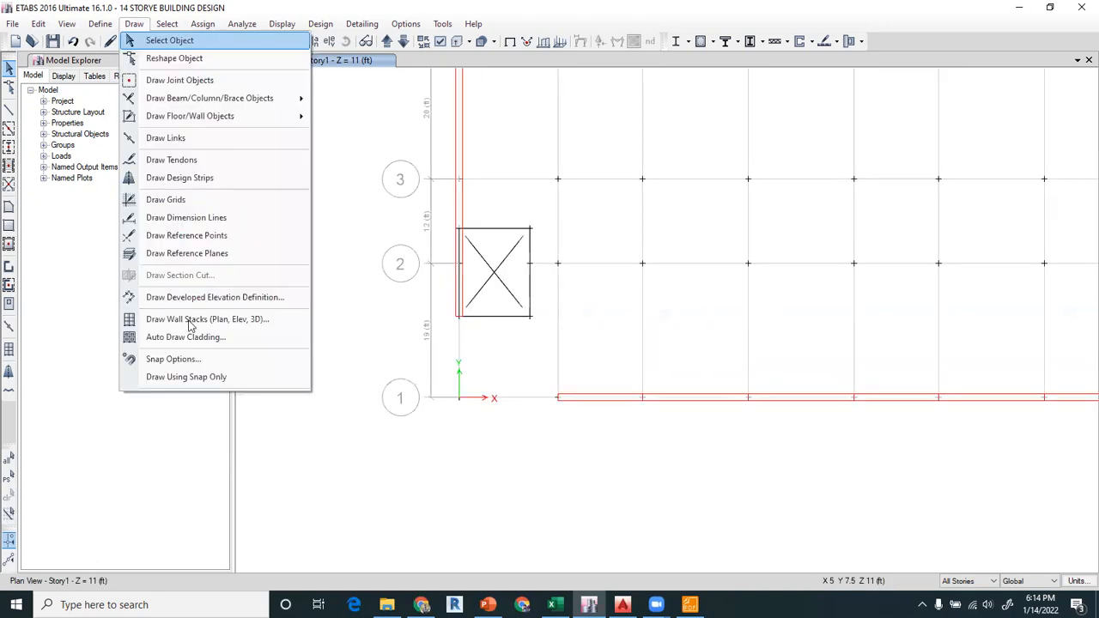
left_click(249, 320)
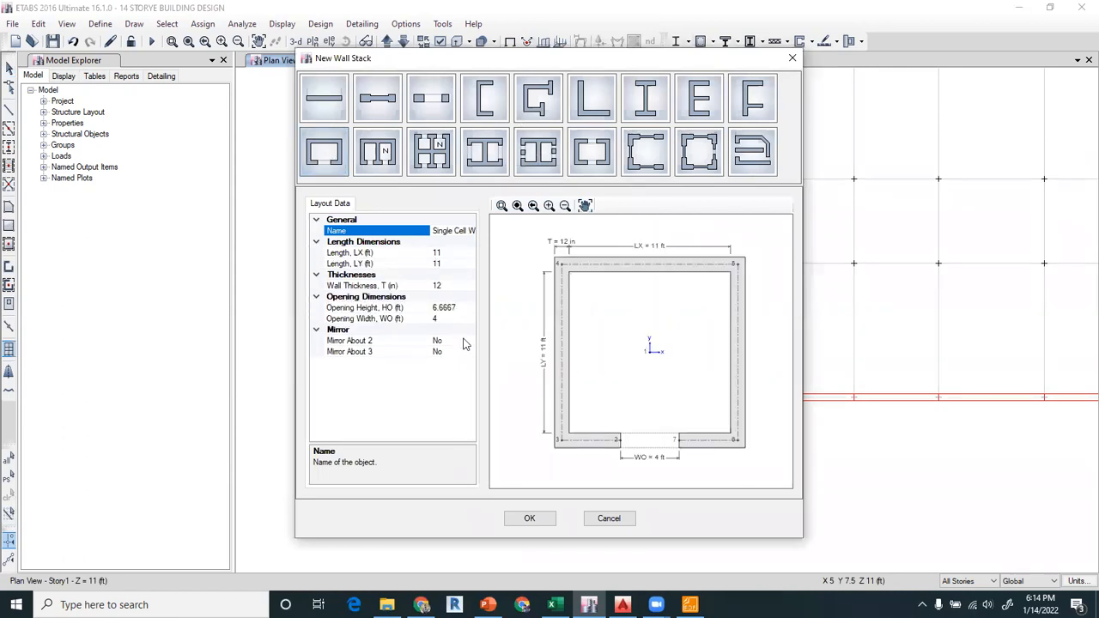
left_click(443, 251)
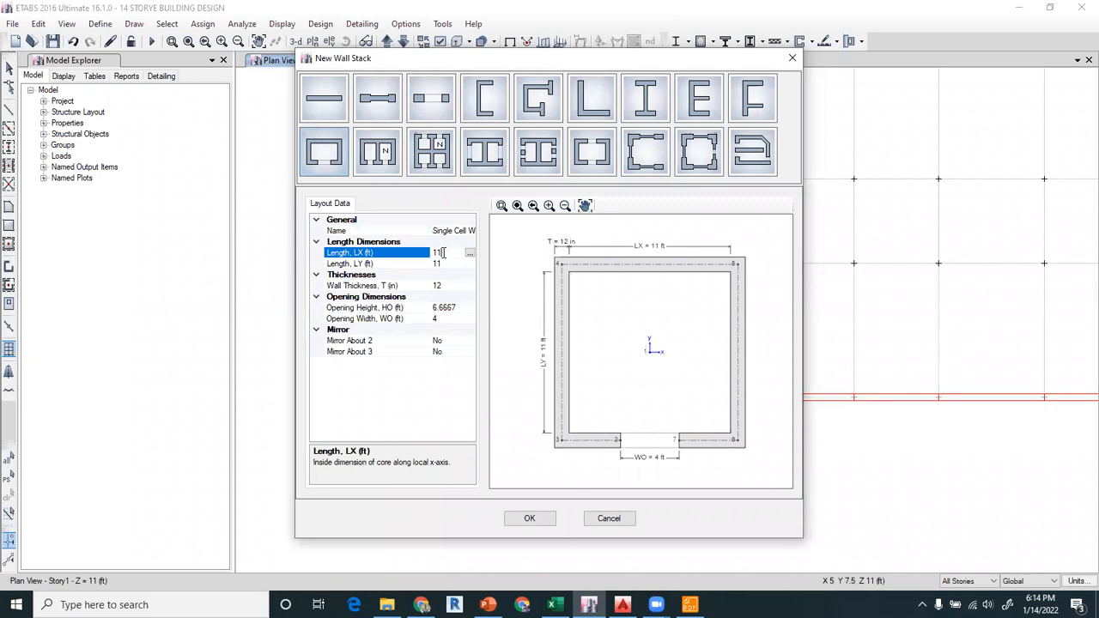
type("0")
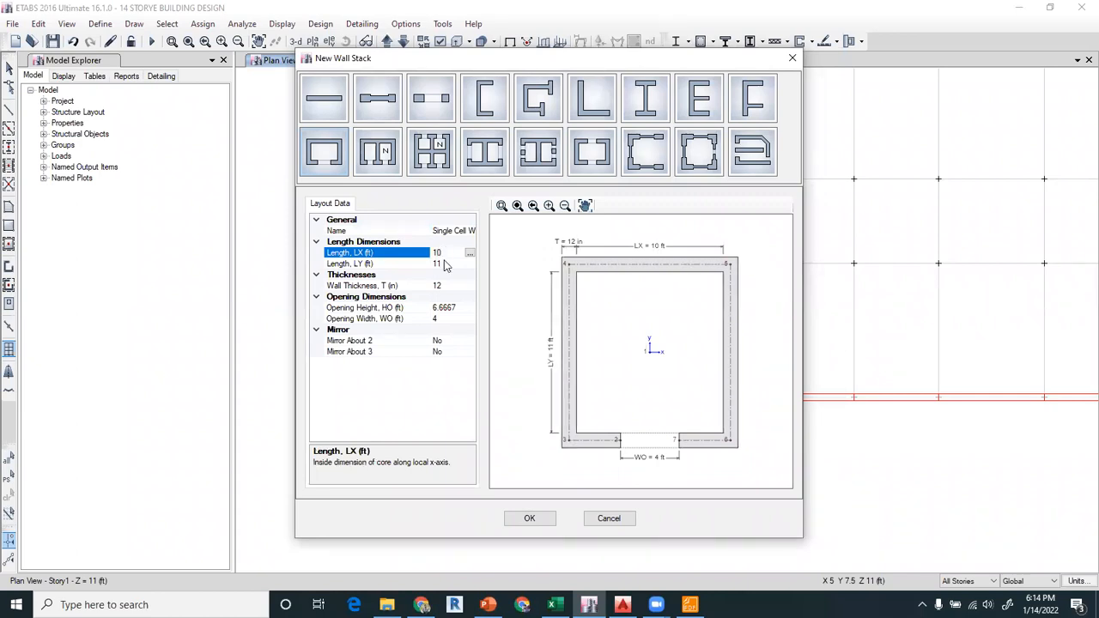
left_click(445, 264)
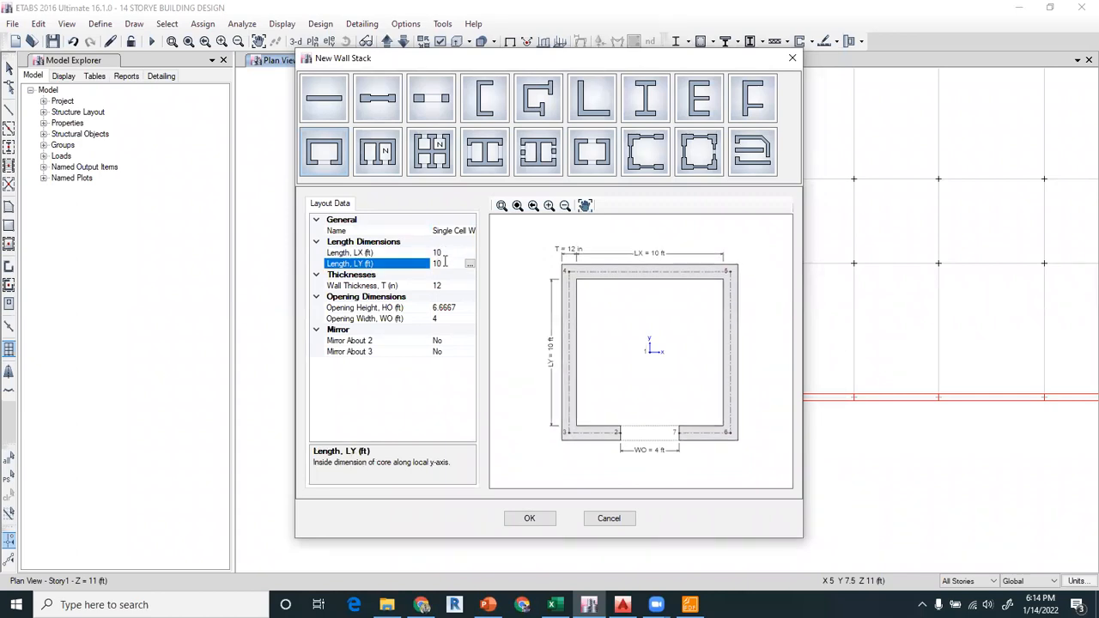
Set the wall stack's opening height to 7 ft and opening width to 5 ft, and accept the layout
left_click(452, 307)
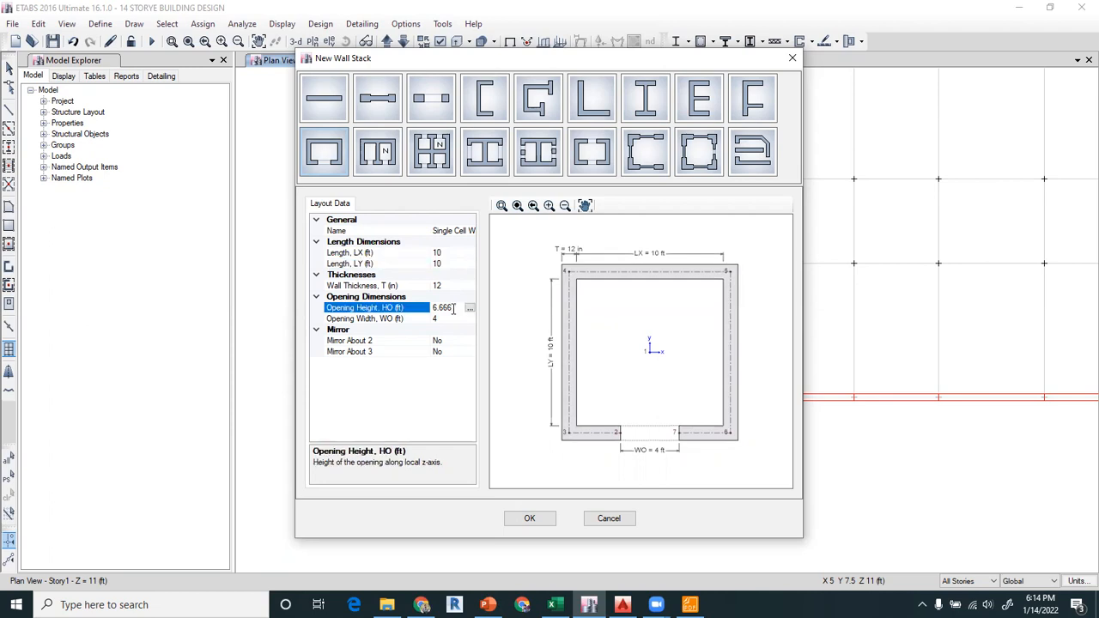
left_click_drag(404, 314, 412, 315)
type("7")
left_click(447, 320)
type("5")
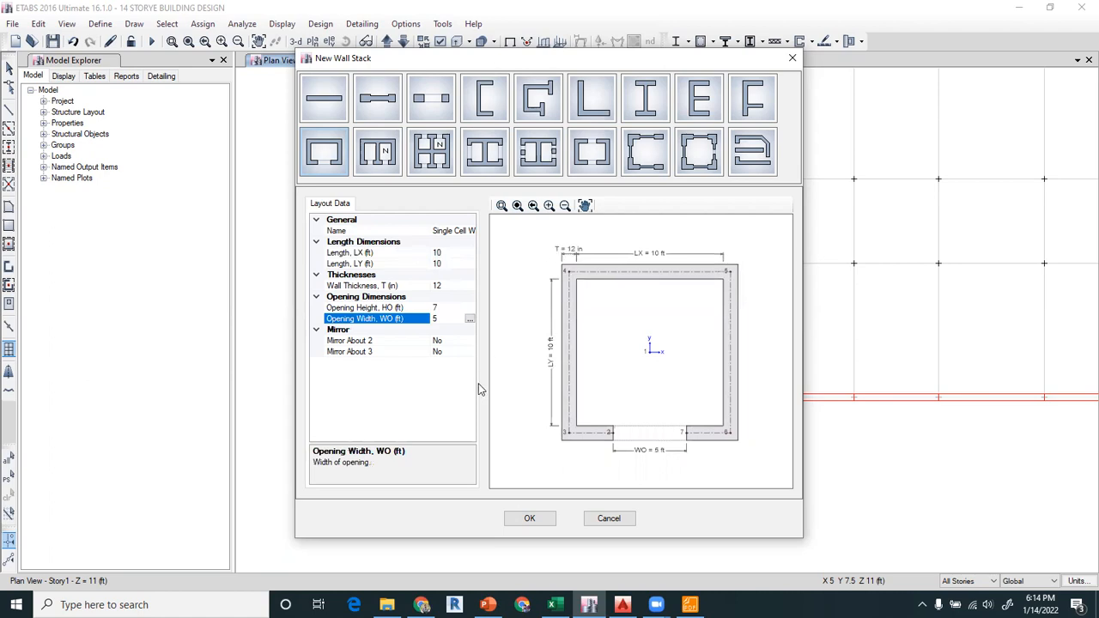
key("Return")
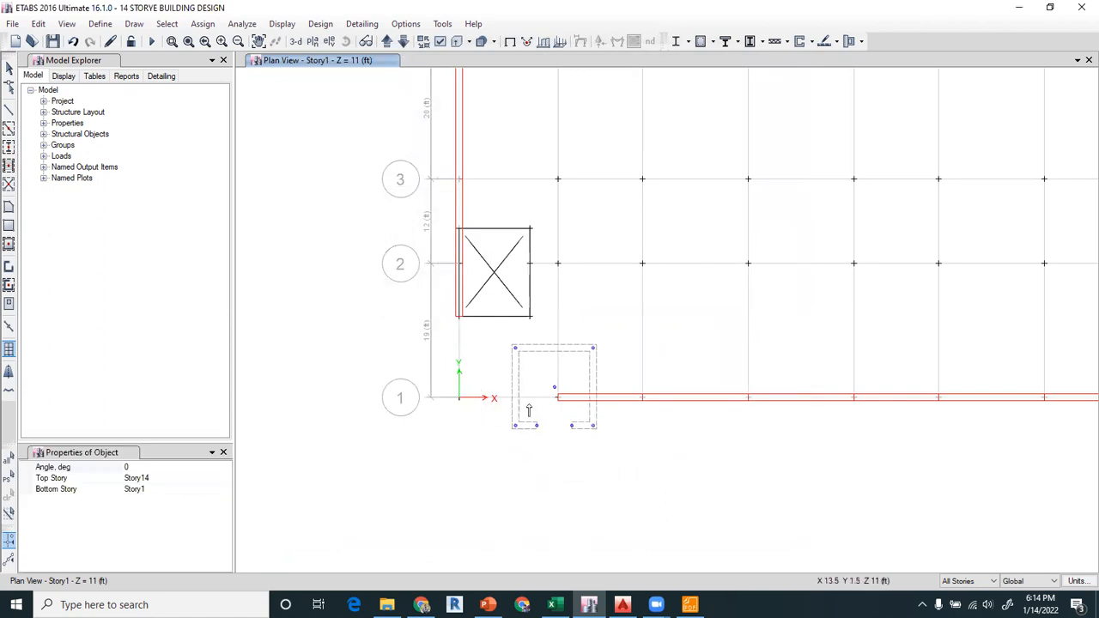
Set the lift core's angle to 90 degrees and check the door orientation against the AutoCAD basement plan
scroll(542, 400, "down", 3)
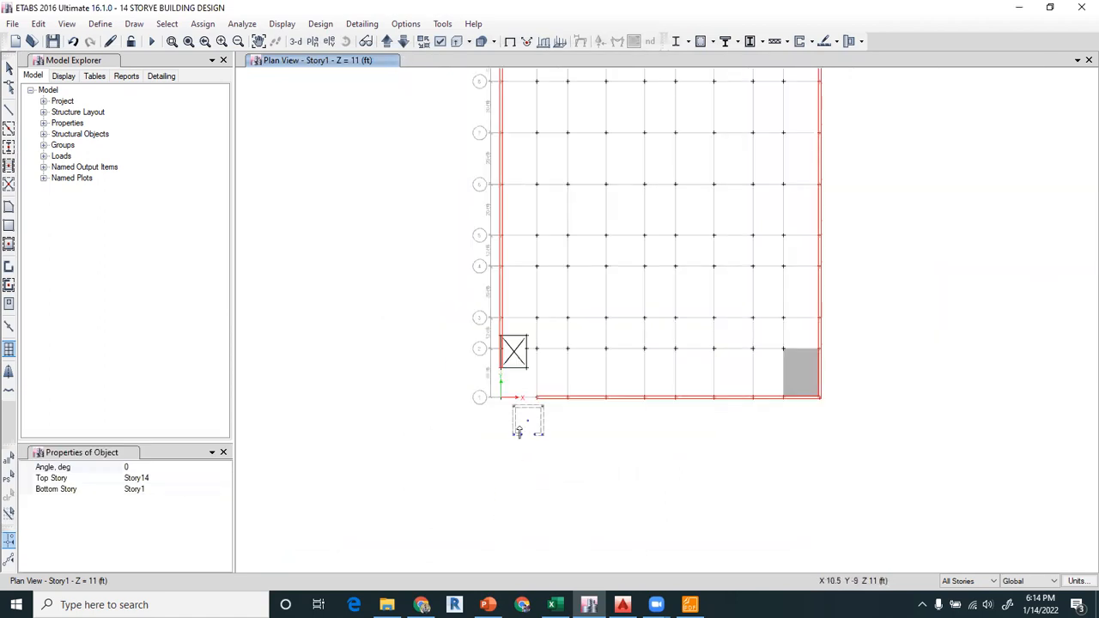
scroll(526, 431, "up", 2)
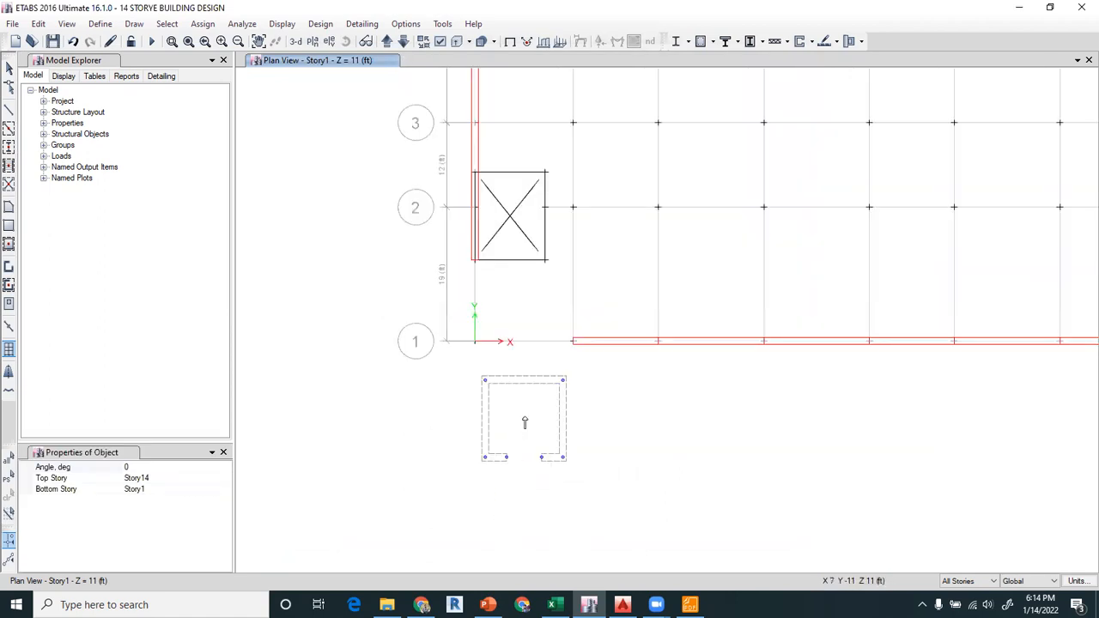
scroll(523, 423, "down", 4)
scroll(639, 269, "up", 5)
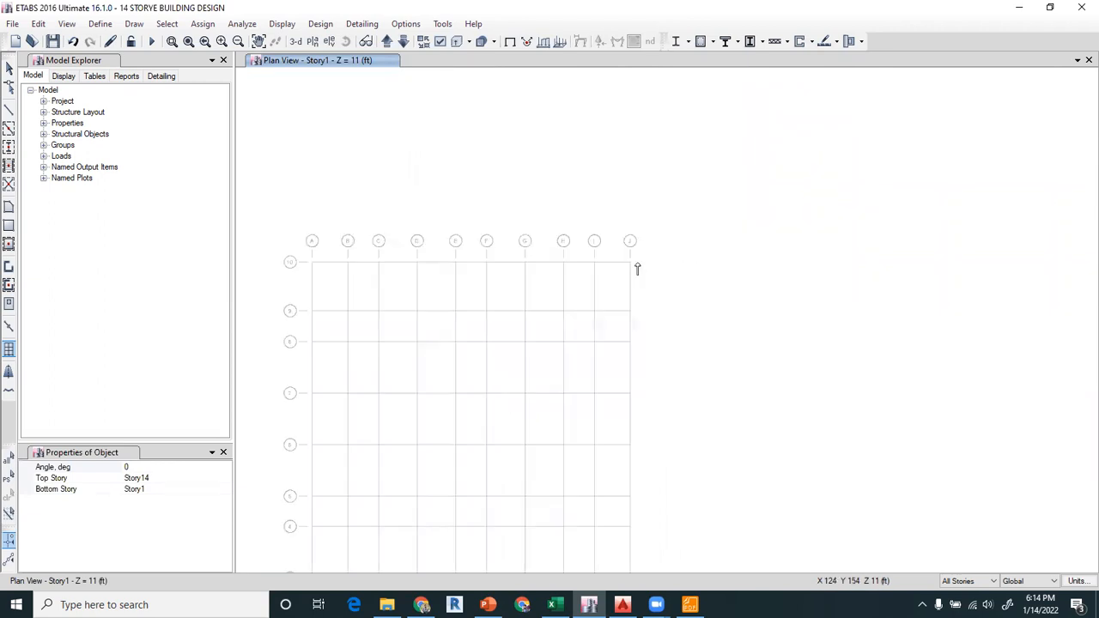
scroll(684, 249, "down", 3)
scroll(607, 363, "down", 2)
scroll(571, 376, "up", 3)
scroll(571, 375, "up", 3)
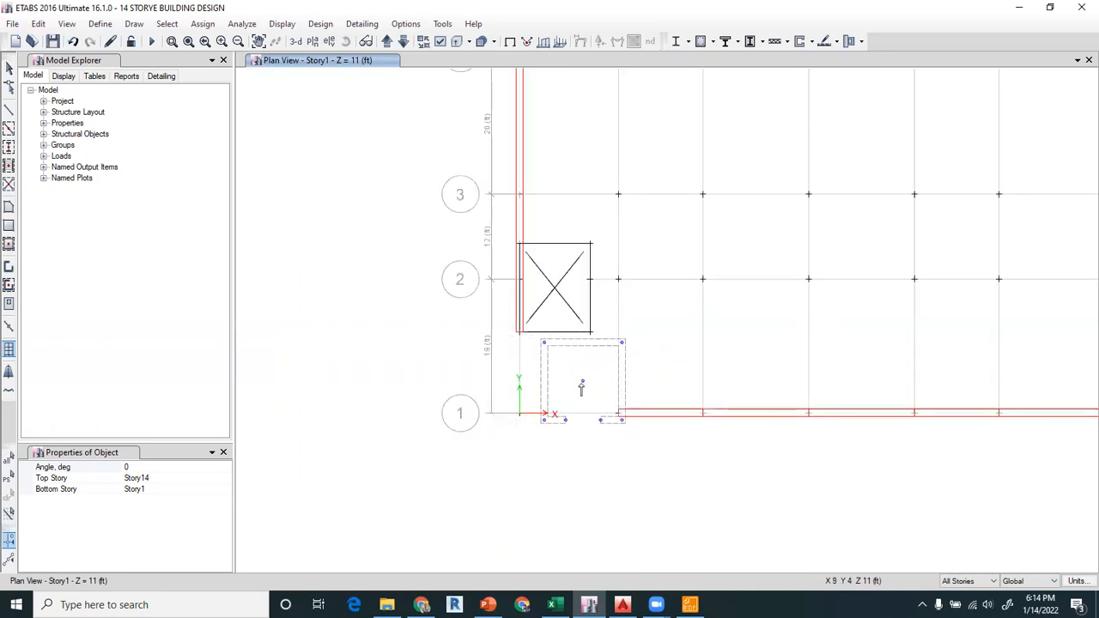
left_click(135, 467)
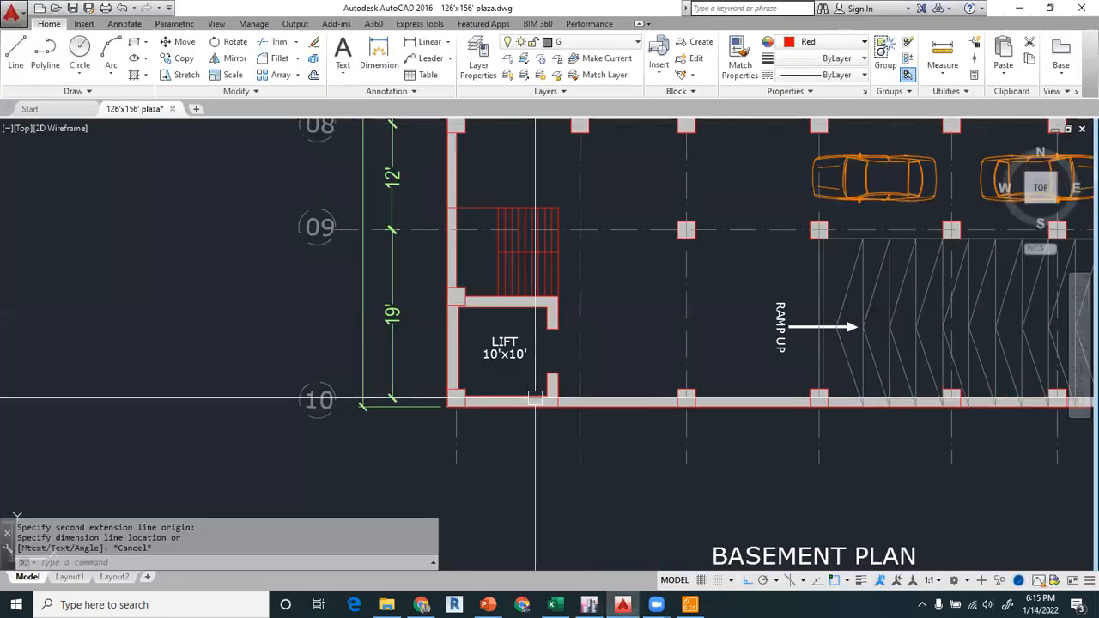
left_click(623, 604)
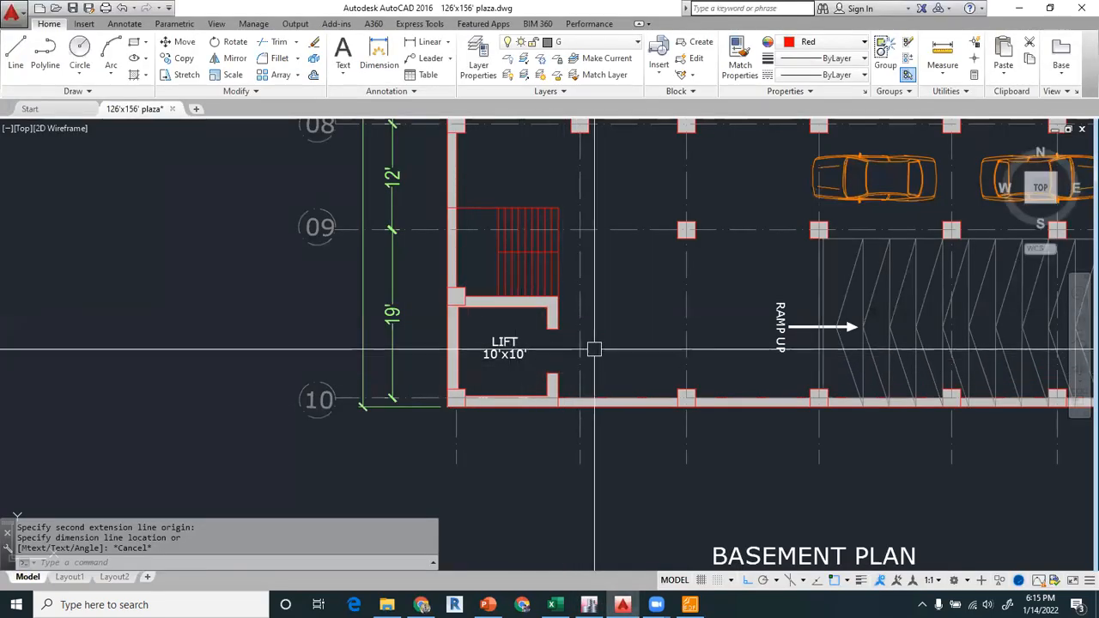
left_click(589, 604)
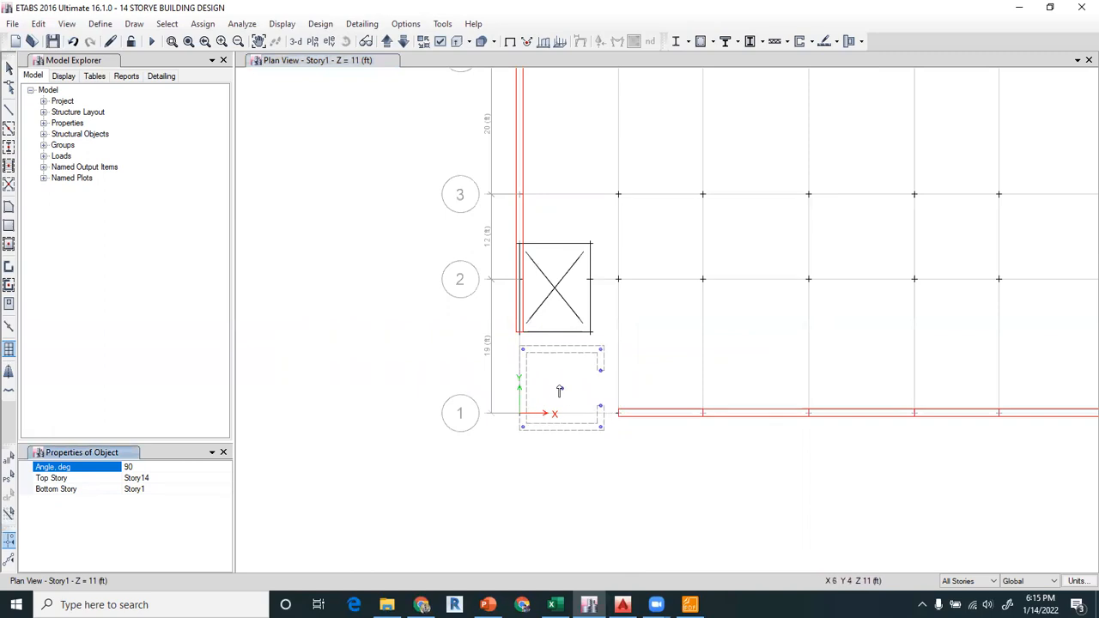
Place the rotated lift core at grid corner A-1, directly below the stair opening, and finish drawing wall stacks
left_click(557, 382)
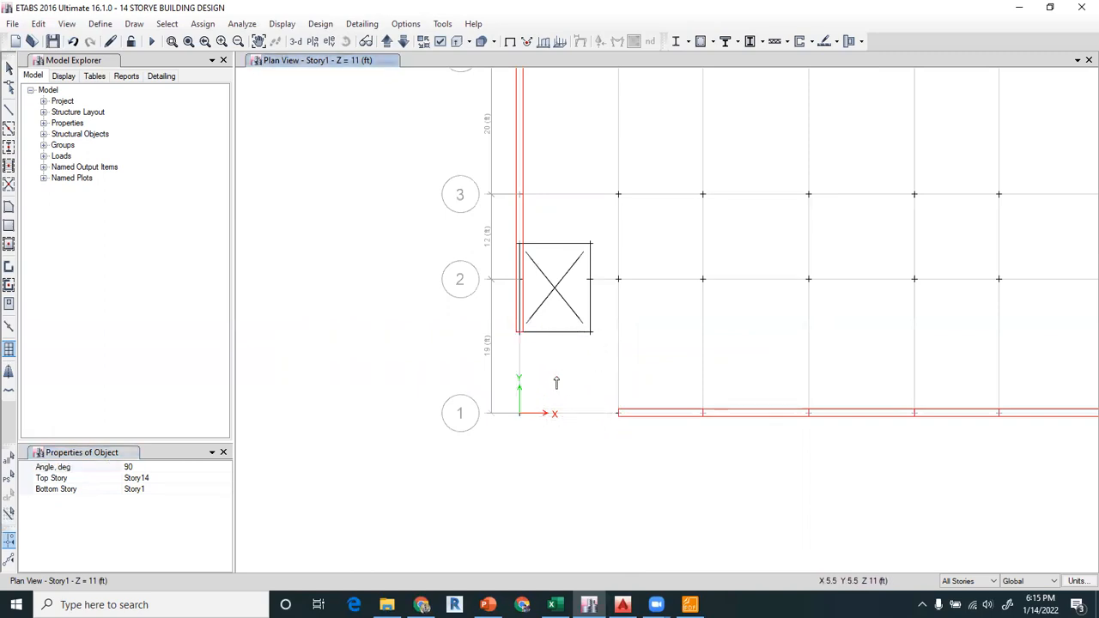
left_click(556, 382)
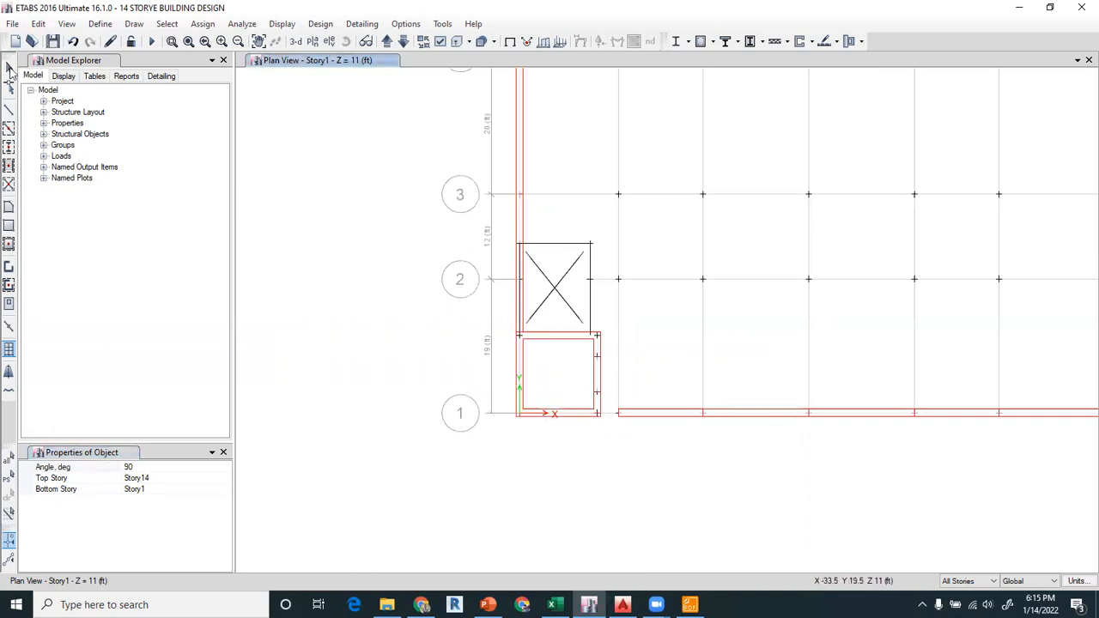
left_click(9, 68)
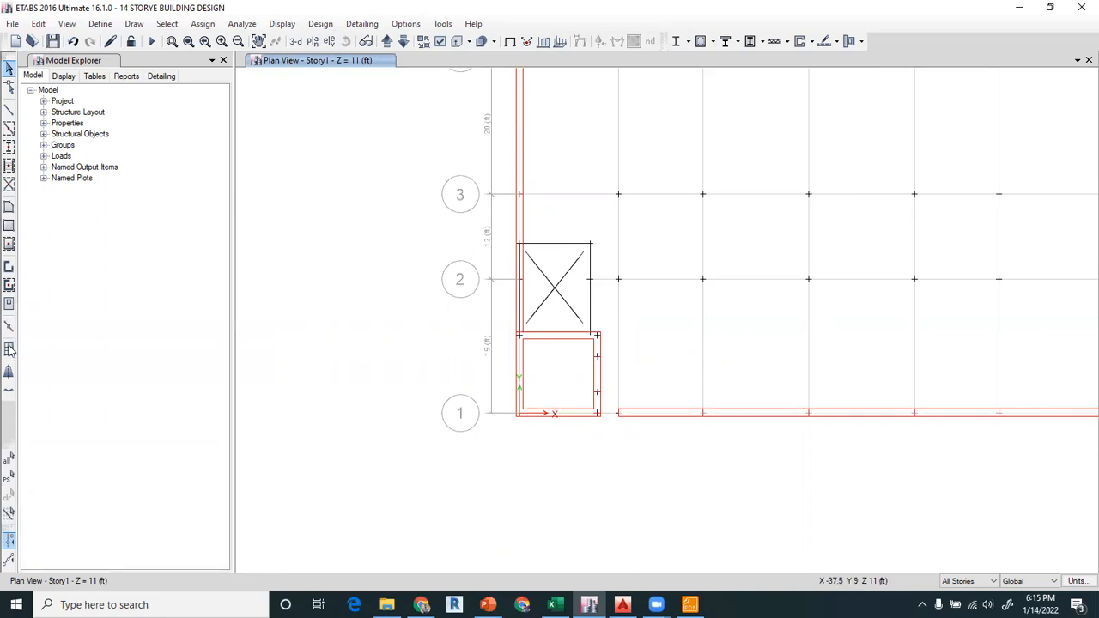
Try to draw a Wall1 segment on grid line 1 from grid B to the lift core's corner with All Stories active
left_click(9, 272)
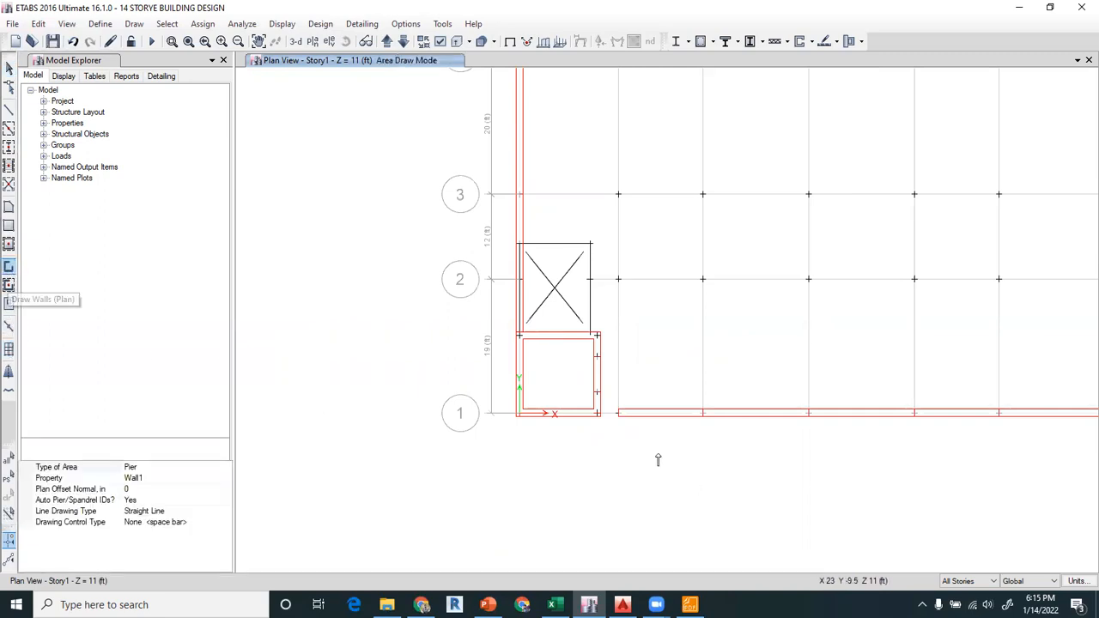
scroll(609, 451, "up", 3)
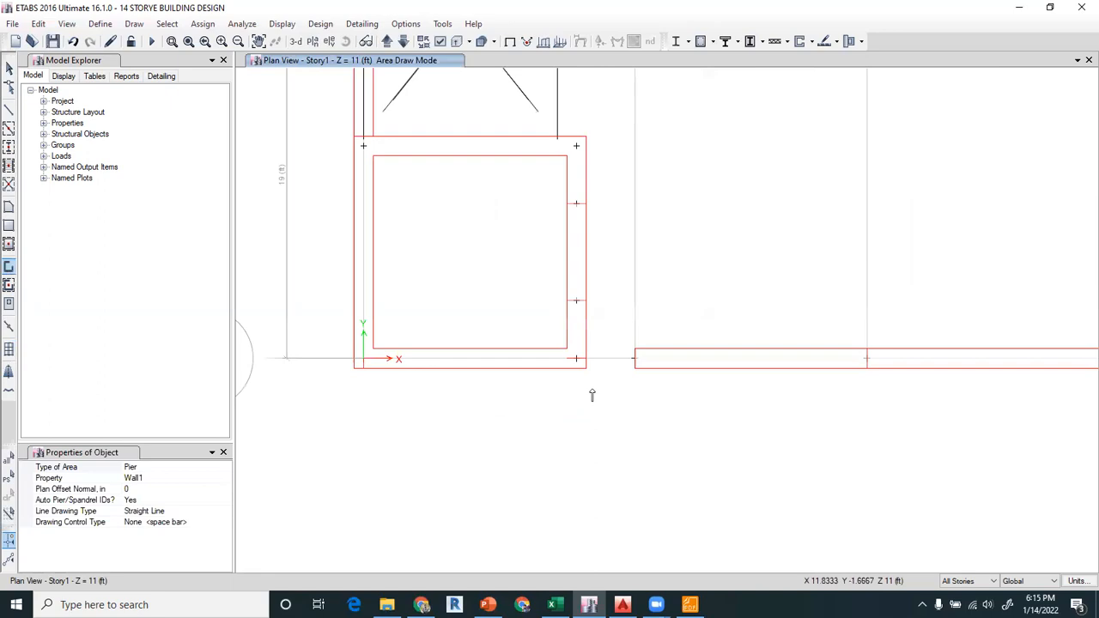
left_click(635, 359)
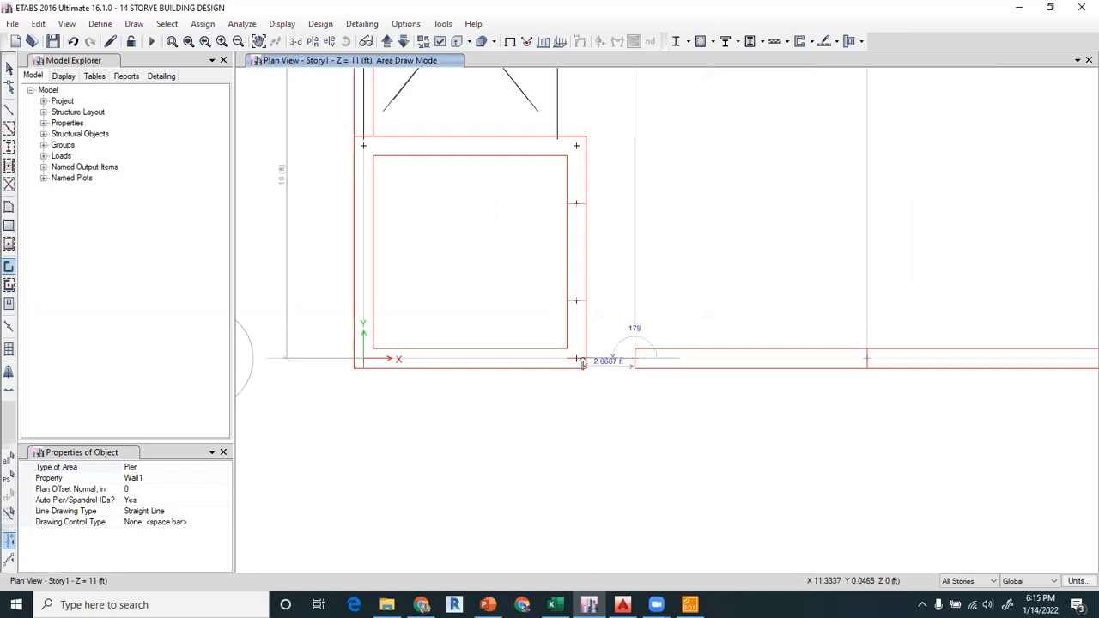
left_click(576, 359)
key("Return")
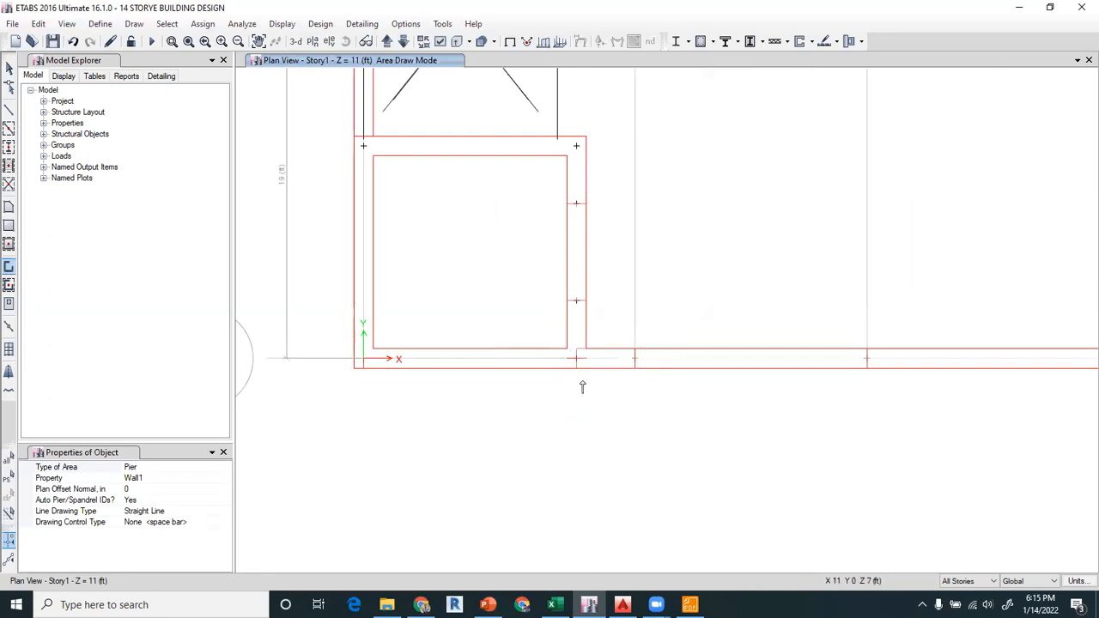
Restrict drawing to One Story and draw the Wall1 segment on grid line 1 from grid B to the lift core
left_click(958, 582)
left_click(959, 594)
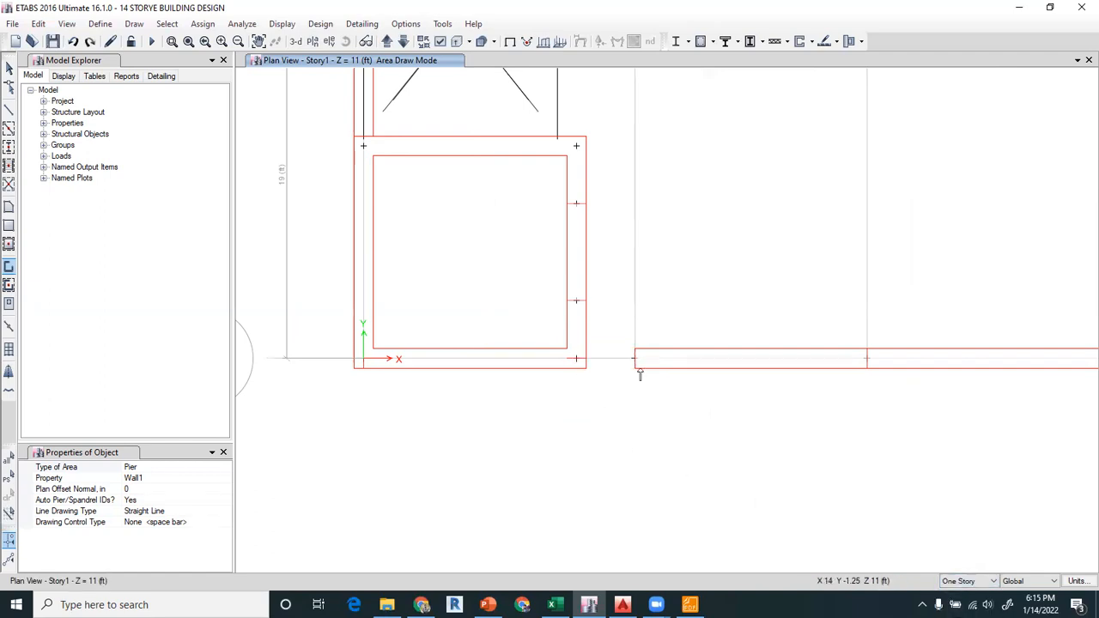
left_click(577, 361)
left_click(8, 67)
Examine the perimeter walls, ramp and both lift cores from several angles in the 3D view
left_click(295, 42)
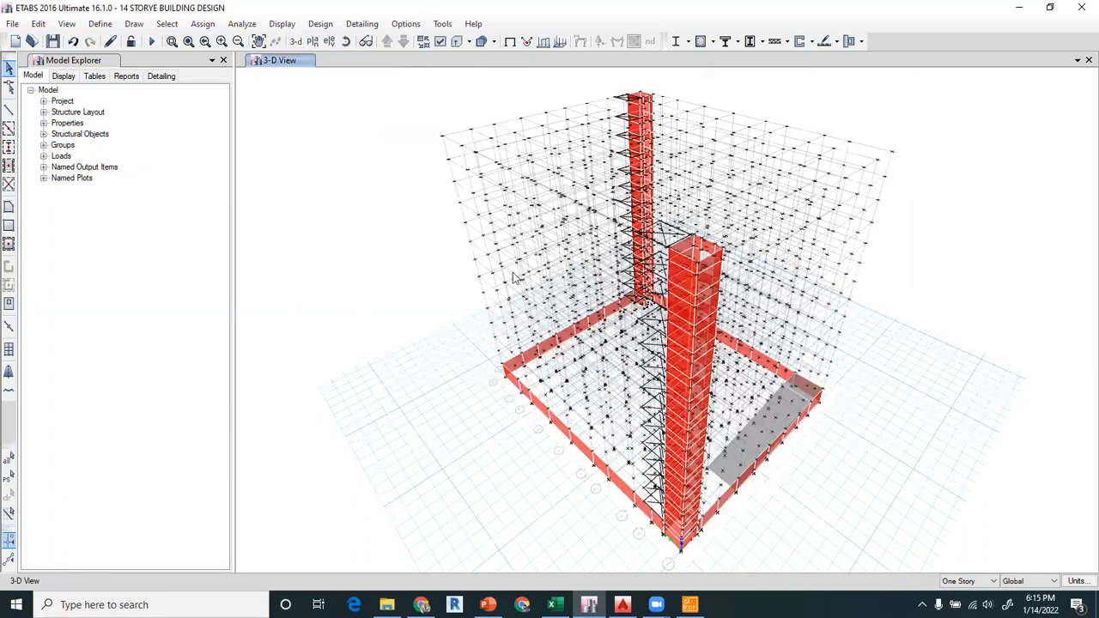
left_click(345, 42)
left_click_drag(575, 484, 635, 472)
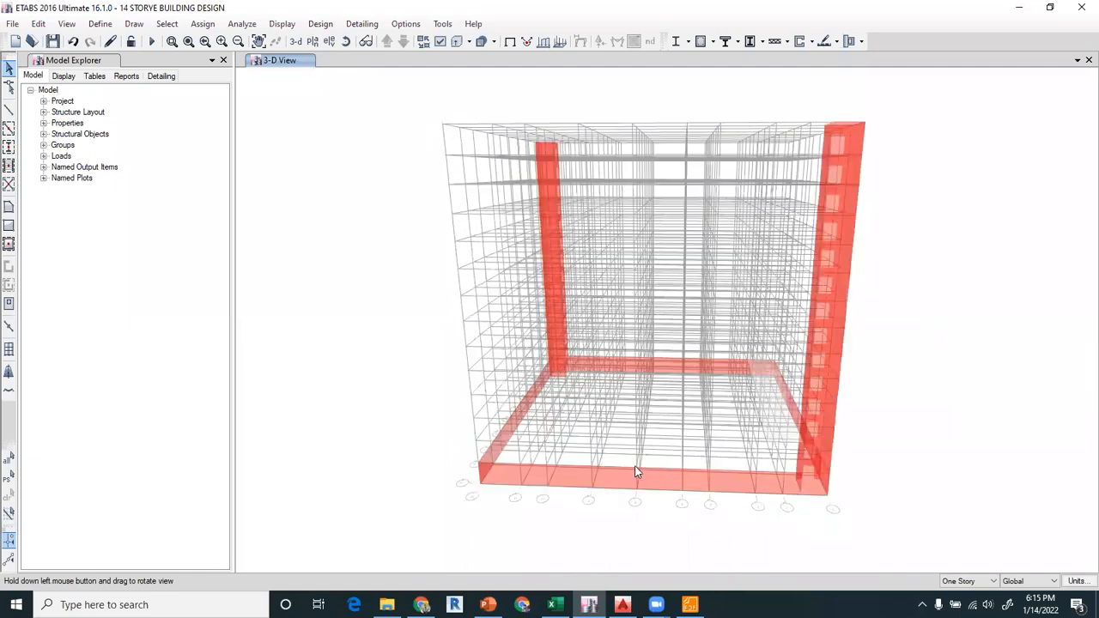
left_click_drag(762, 470, 965, 472)
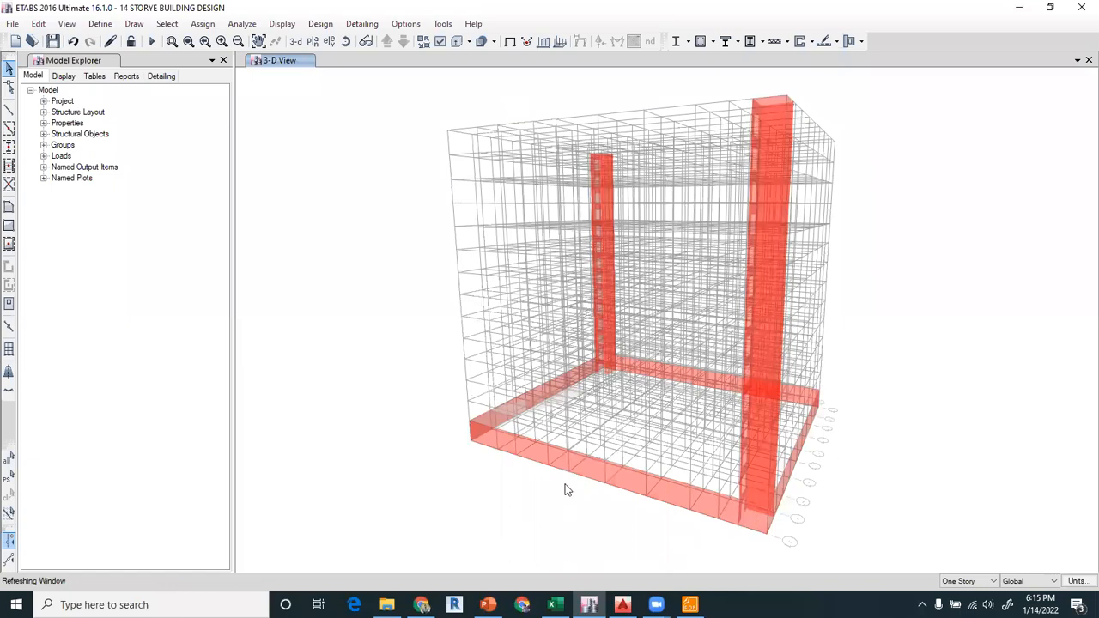
scroll(564, 477, "up", 2)
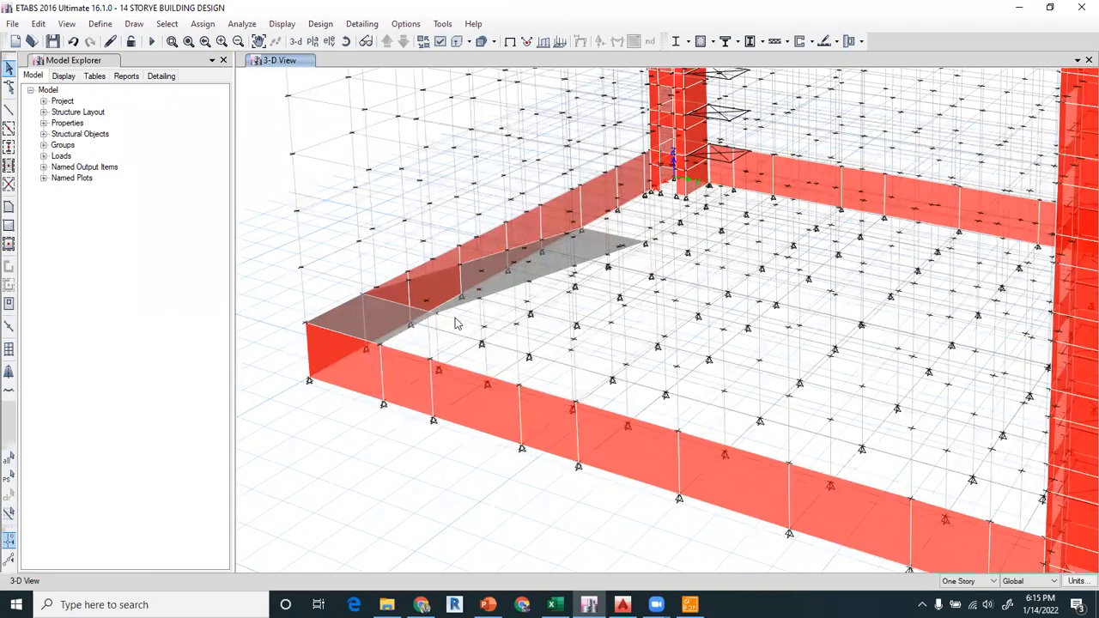
Open the Story14 plan view
left_click(315, 41)
left_click(488, 465)
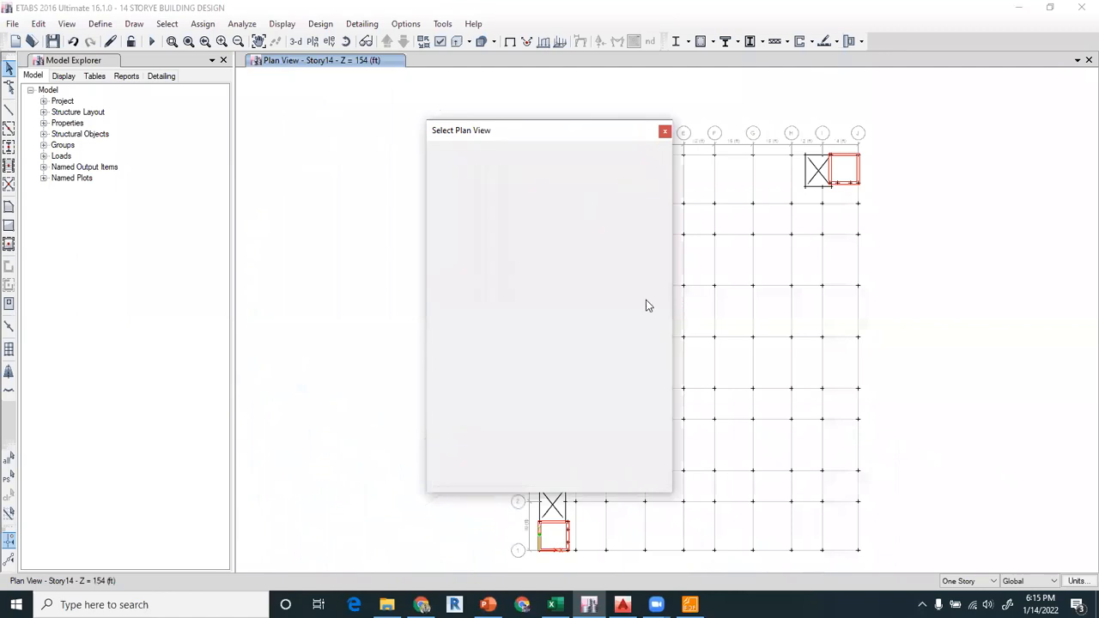
middle_click_drag(673, 341, 640, 307)
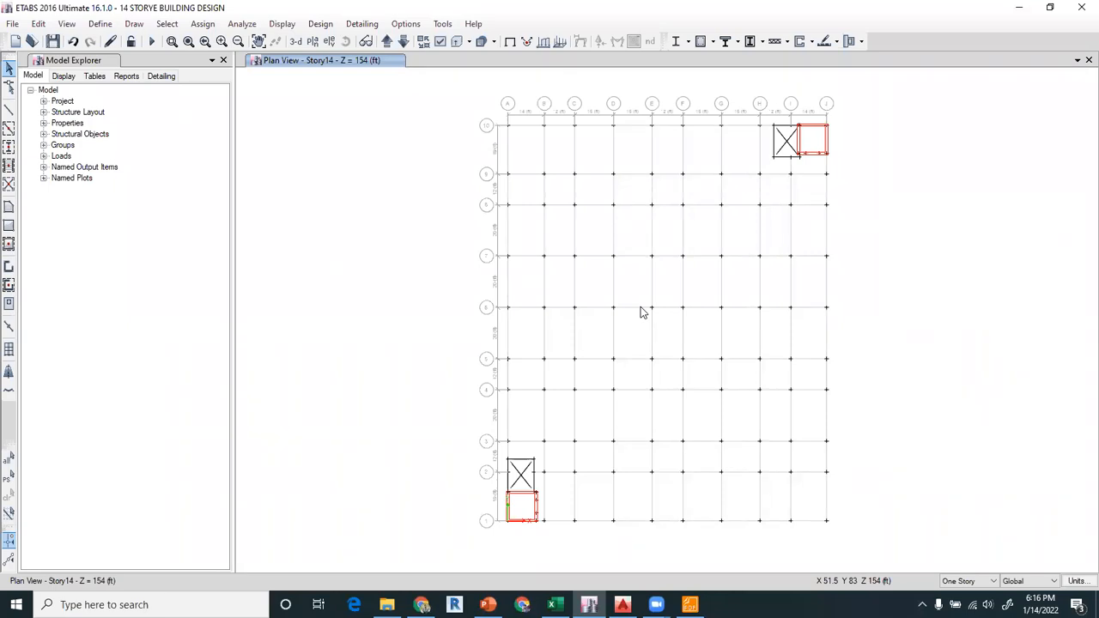
Switch to AutoCAD, examine the location of the 22'x32' overhead water tank (OHWT) in the plan, and return to ETABS
left_click(623, 605)
scroll(633, 324, "down", 5)
scroll(633, 324, "up", 3)
scroll(640, 292, "up", 8)
middle_click_drag(665, 322, 618, 339)
scroll(631, 336, "down", 4)
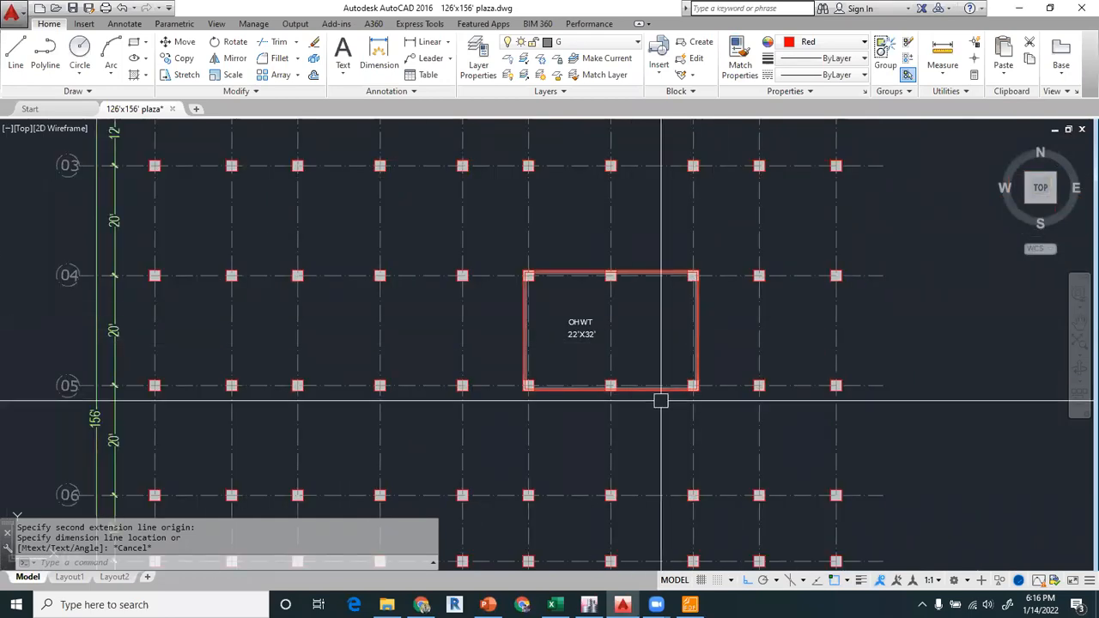
left_click(590, 604)
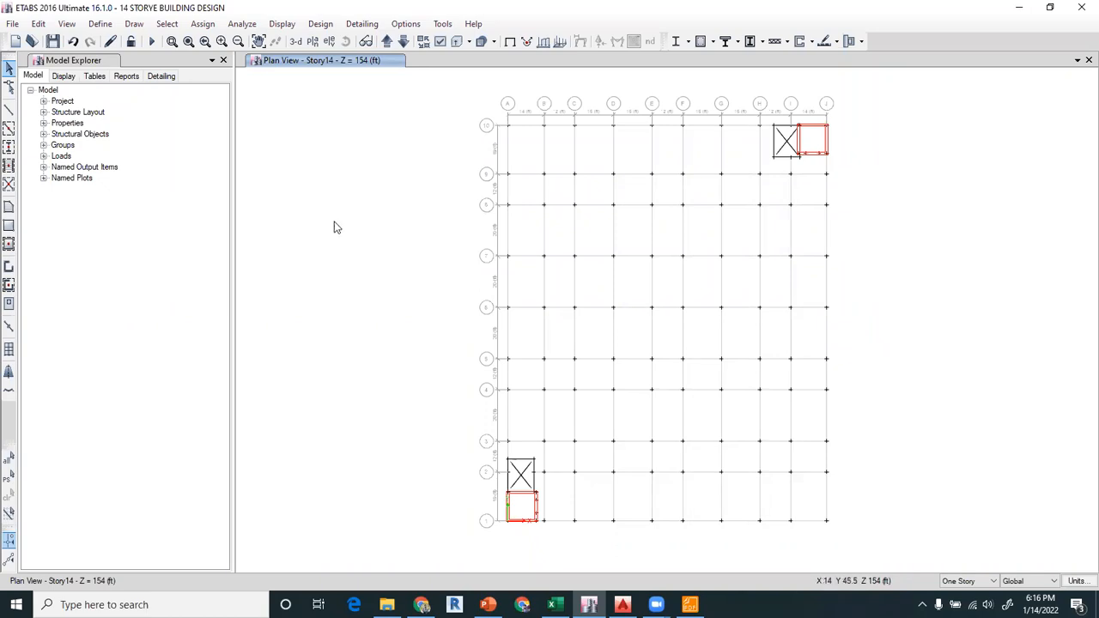
Open the story and grid system data and quickly add two more stories to the model
right_click(389, 146)
left_click(409, 152)
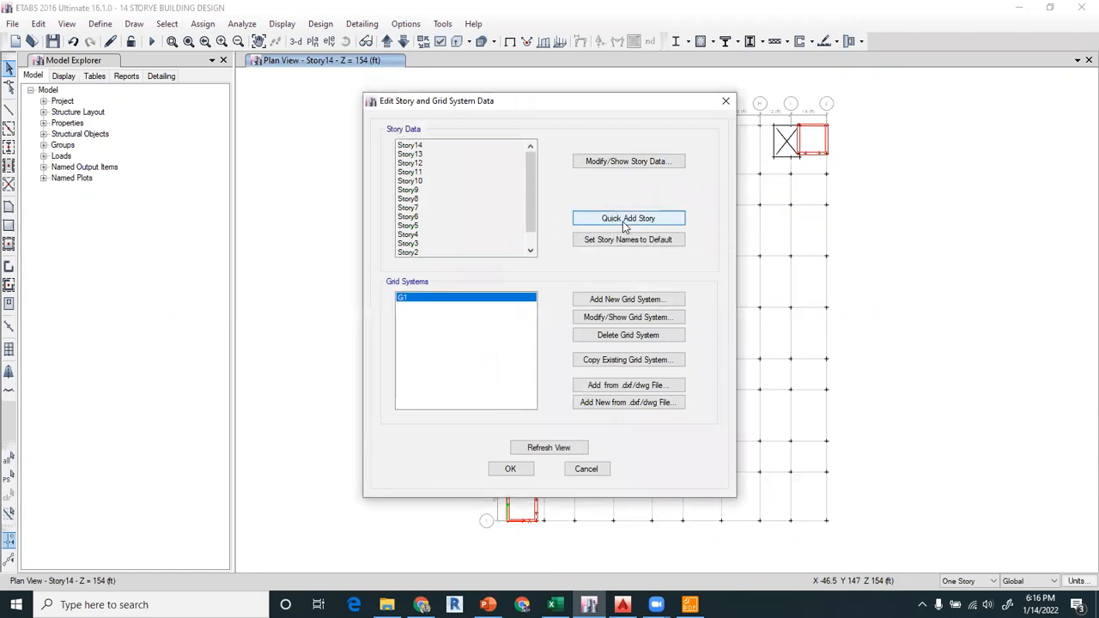
left_click(624, 221)
left_click(623, 221)
Rename the Base level as Basement in the story data
left_click(604, 162)
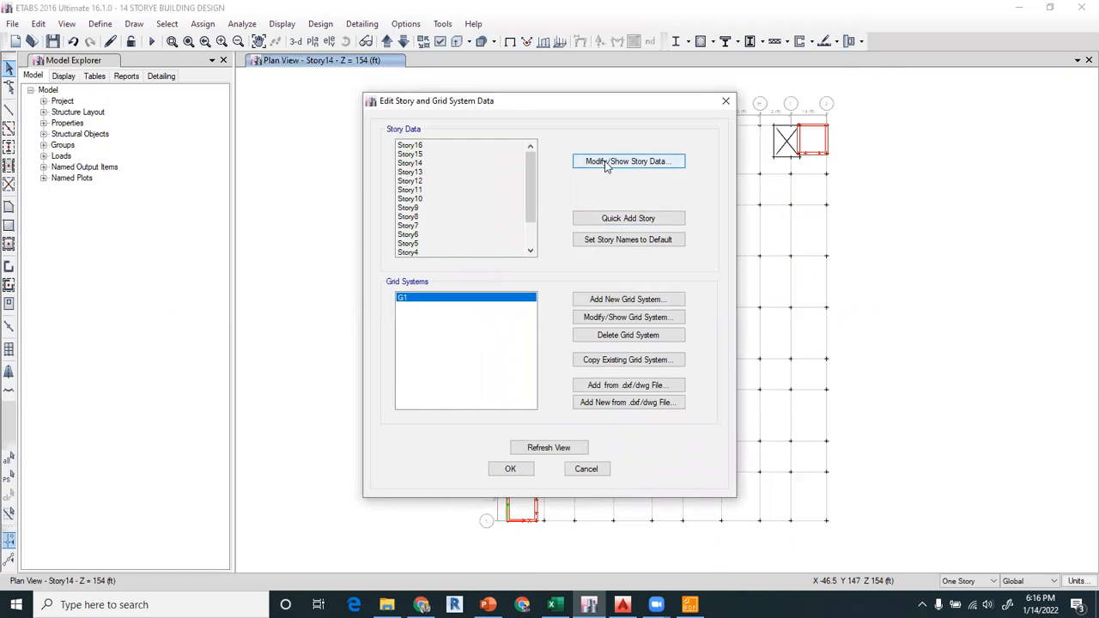
scroll(403, 341, "down", 1)
scroll(404, 341, "down", 1)
left_click(378, 378)
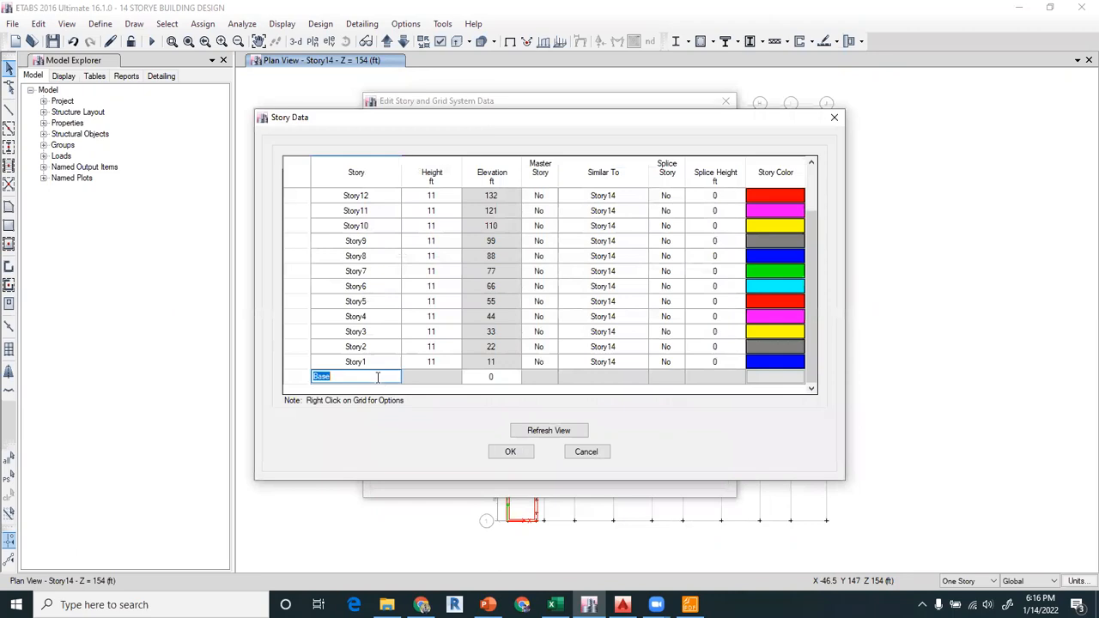
left_click(378, 378)
type("men")
key("Return")
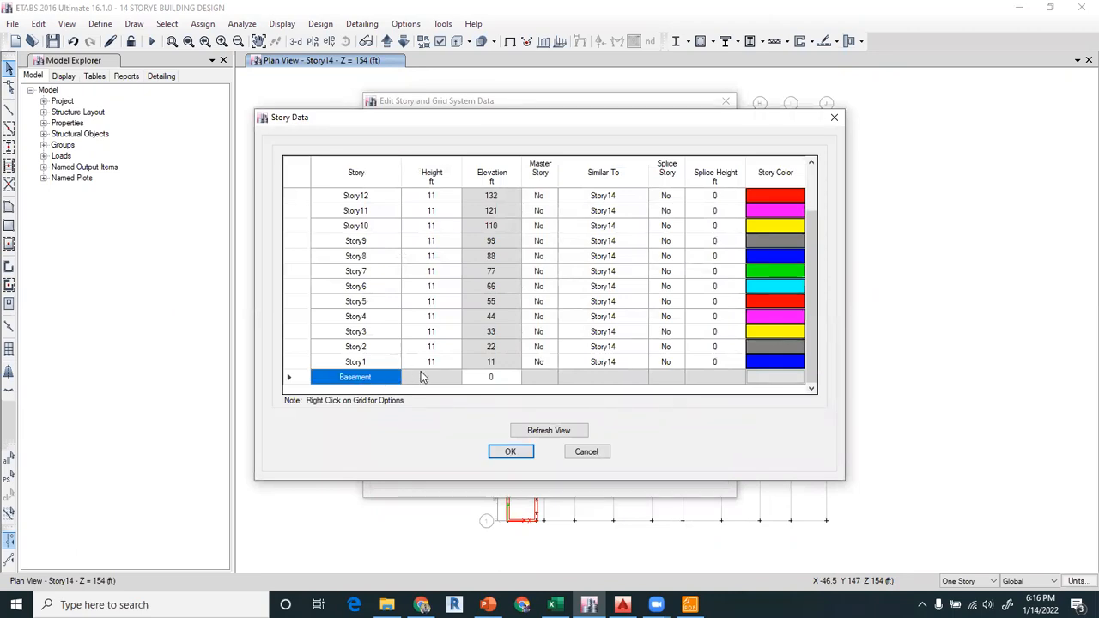
Rename Story1 through Story4 as G.FLOOR, 1ST, 2ND and 3RD in the story data
left_click(389, 359)
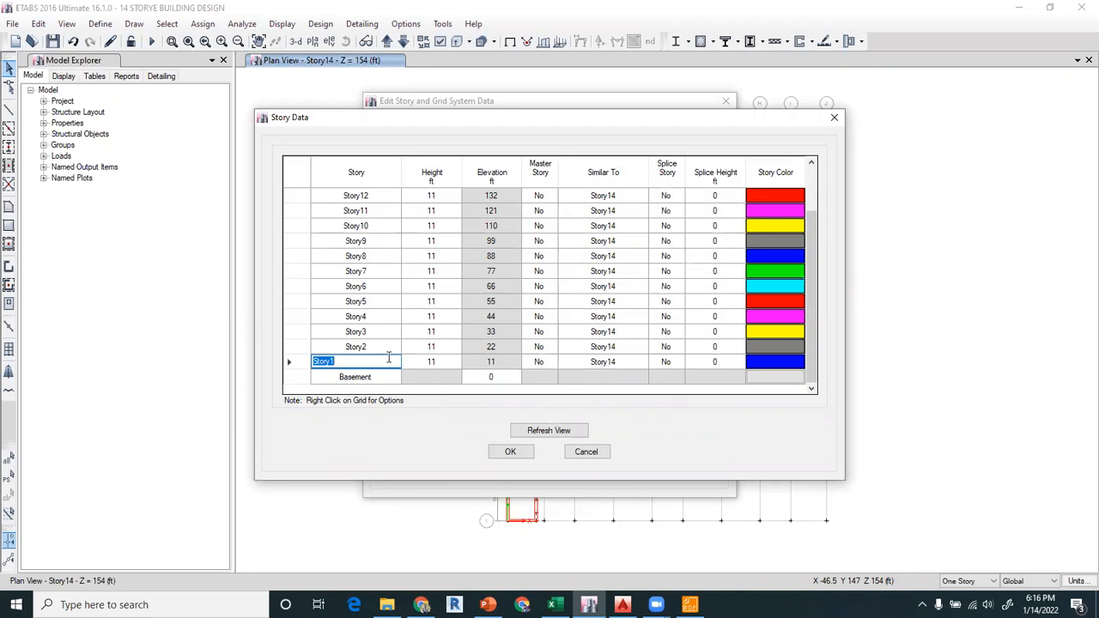
type("gG.FLOOR")
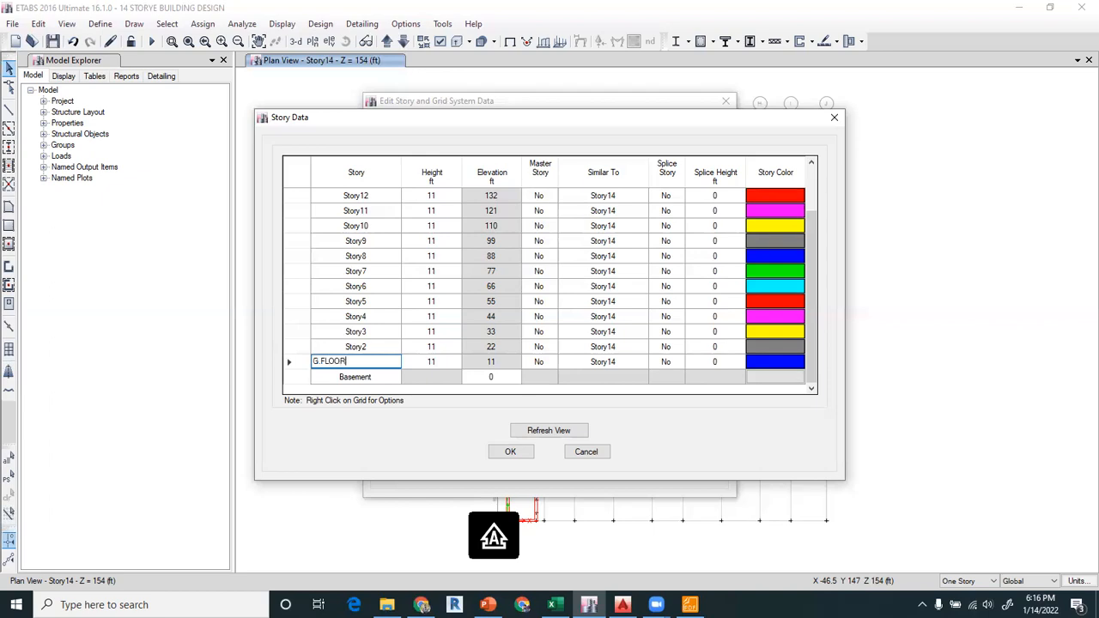
left_click(385, 346)
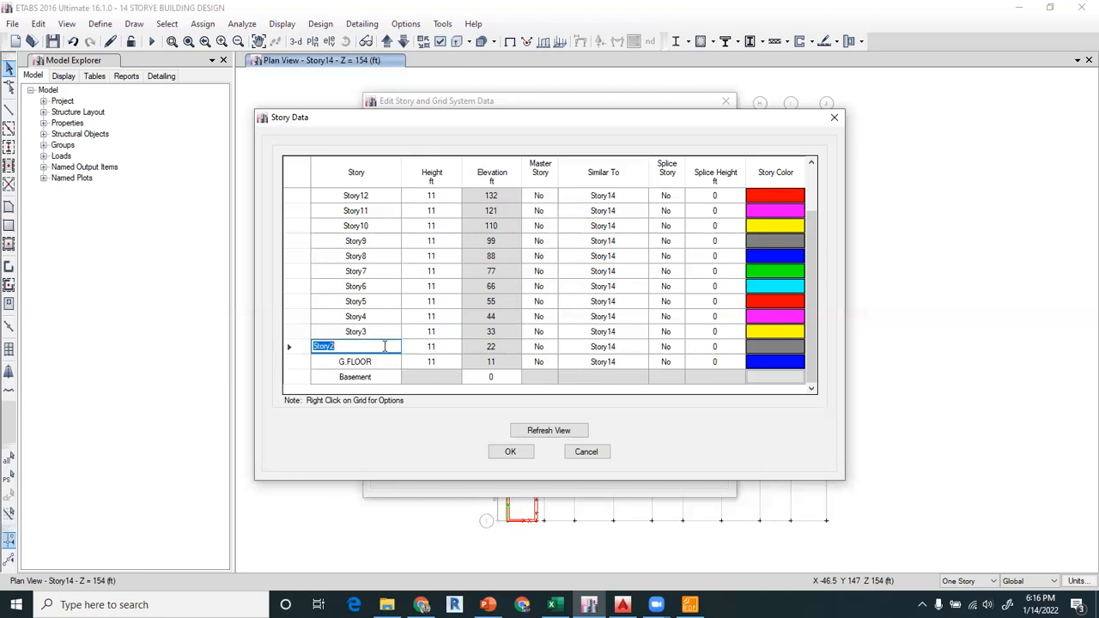
type("1ST")
key("Return")
left_click(383, 332)
type("2ND")
key("Return")
left_click(365, 320)
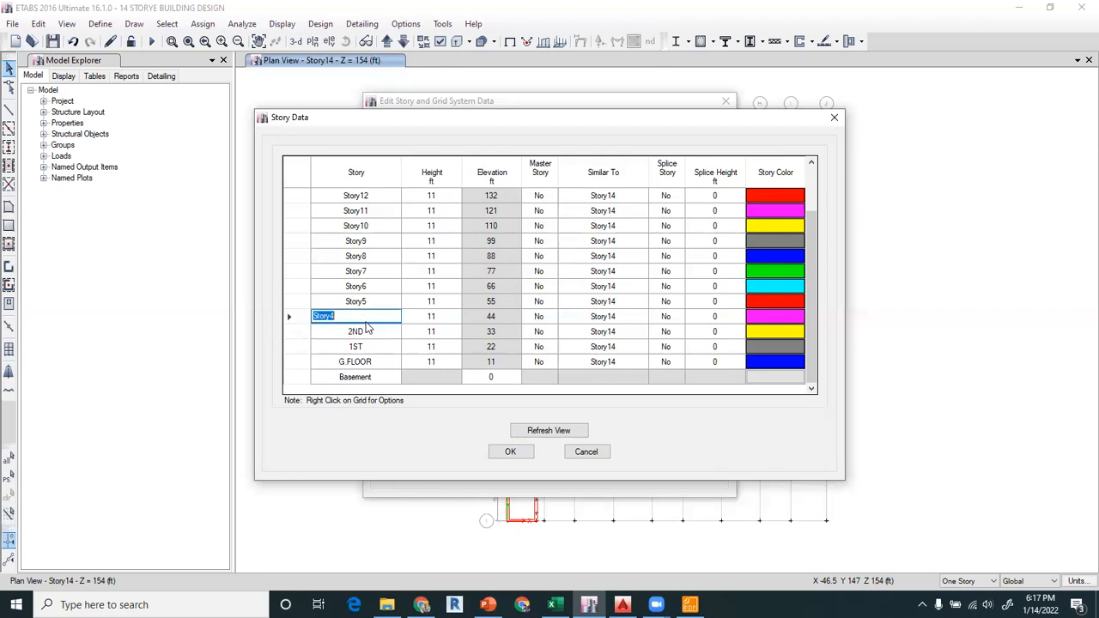
type("3RD")
key("Return")
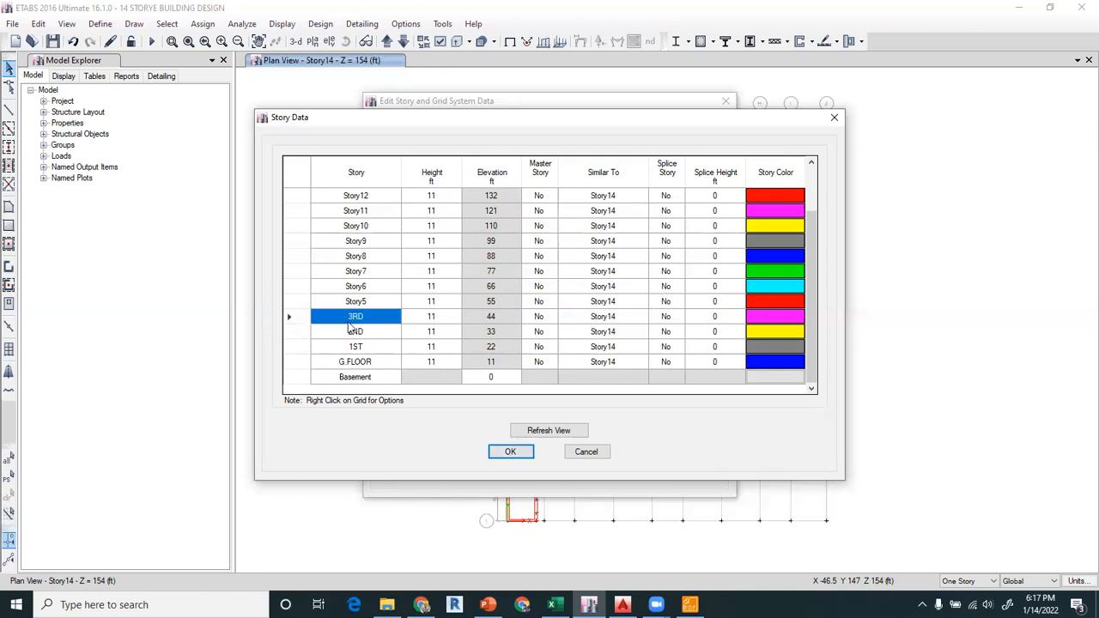
Rename Story5, Story6 and Story7 as 4TH, 5TH and 6TH
left_click(368, 301)
type("4TH")
key("Return")
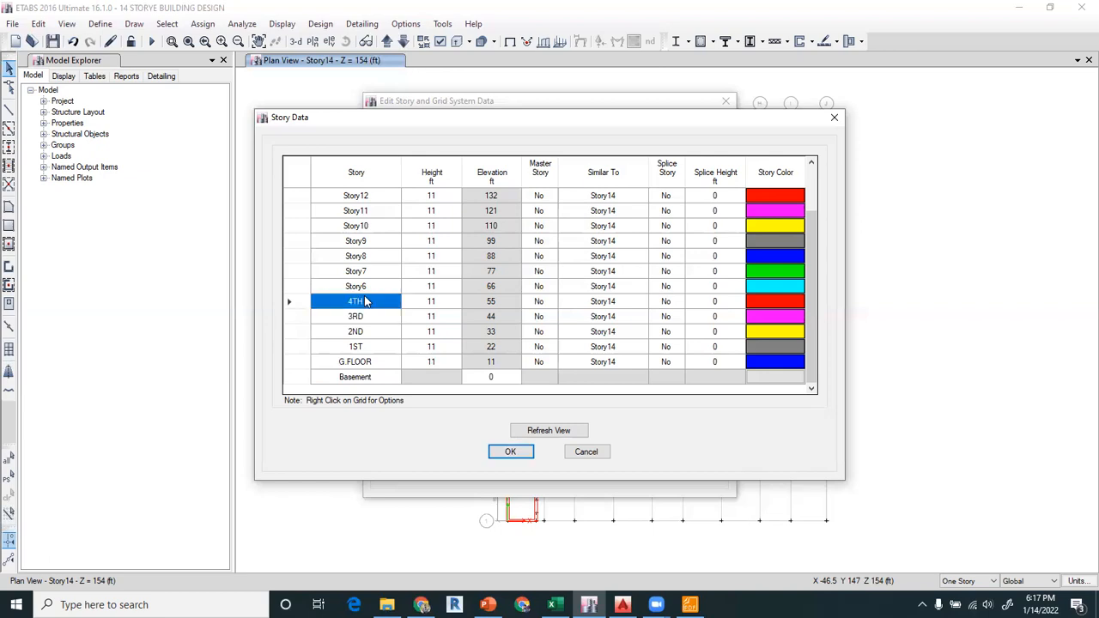
left_click(369, 286)
type("5TH")
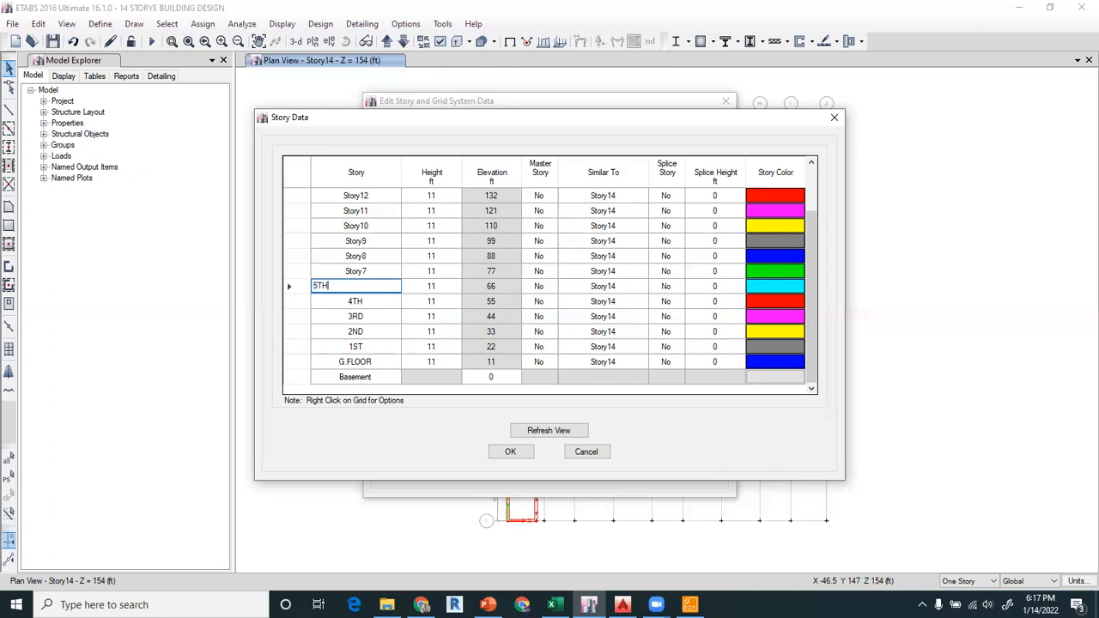
key("Return")
left_click(369, 271)
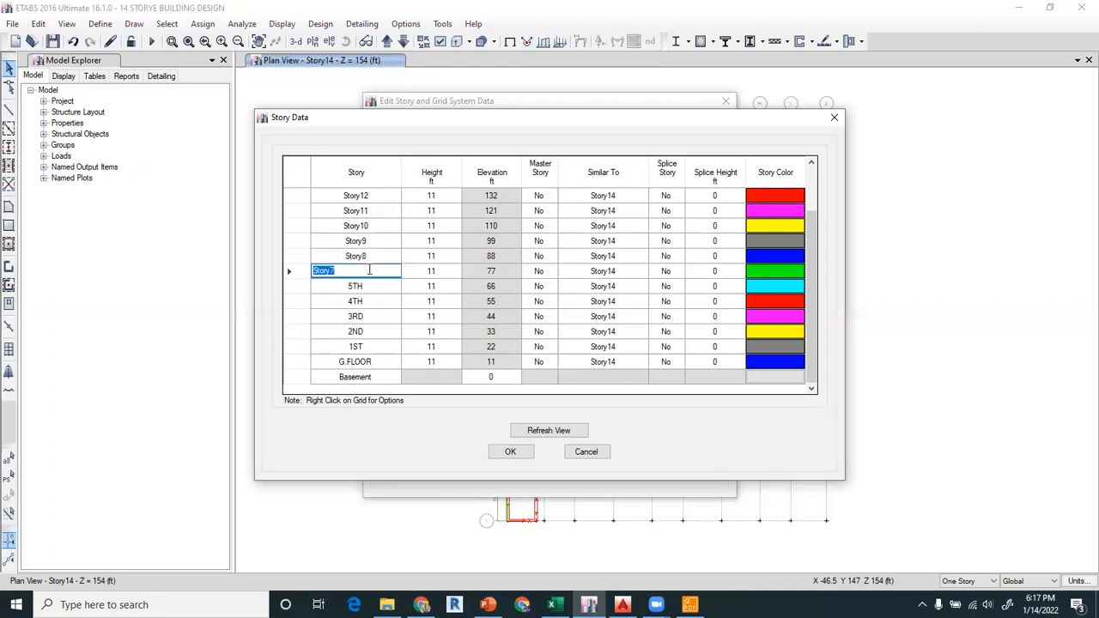
type("76TH")
key("Return")
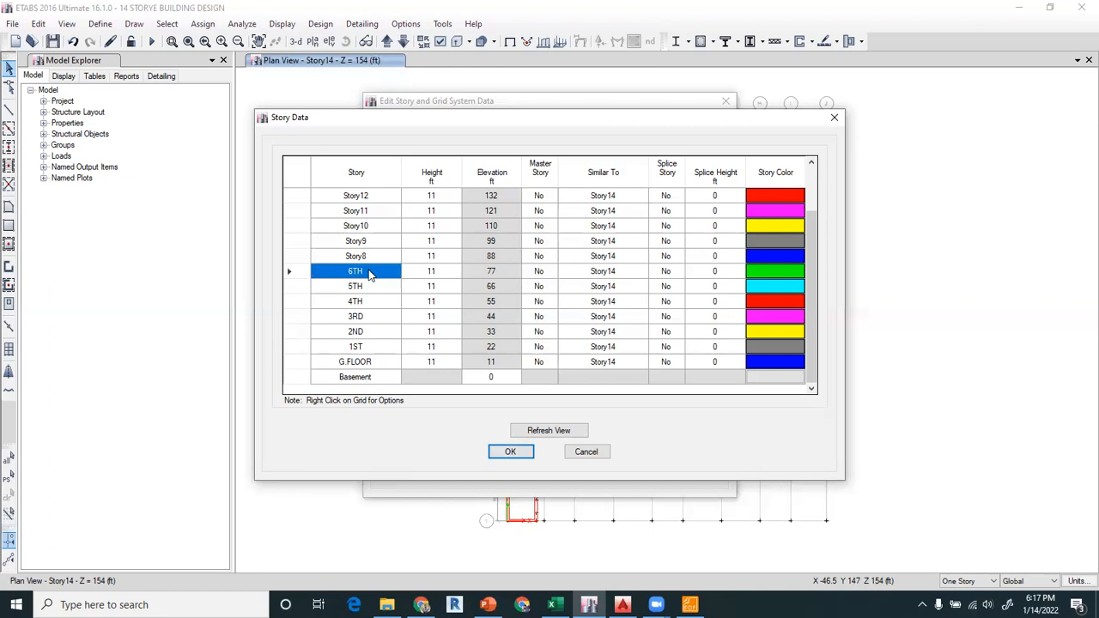
Rename Story8, Story9 and Story10 as 7TH, 8TH and 9TH
left_click(368, 256)
type("7TH")
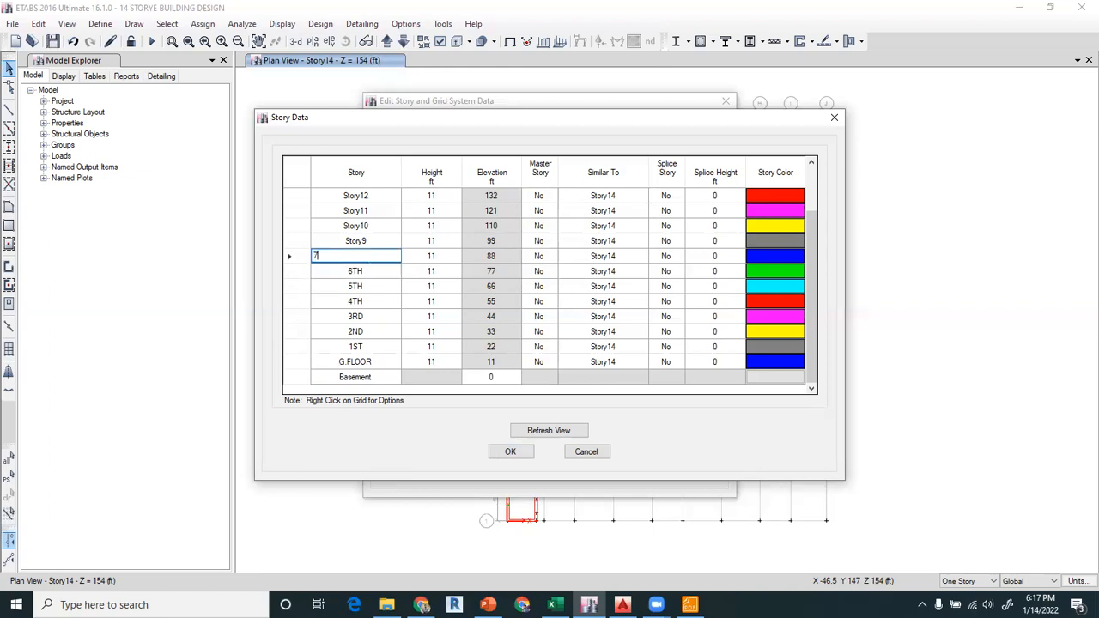
key("Return")
left_click(361, 242)
type("8")
key("Return")
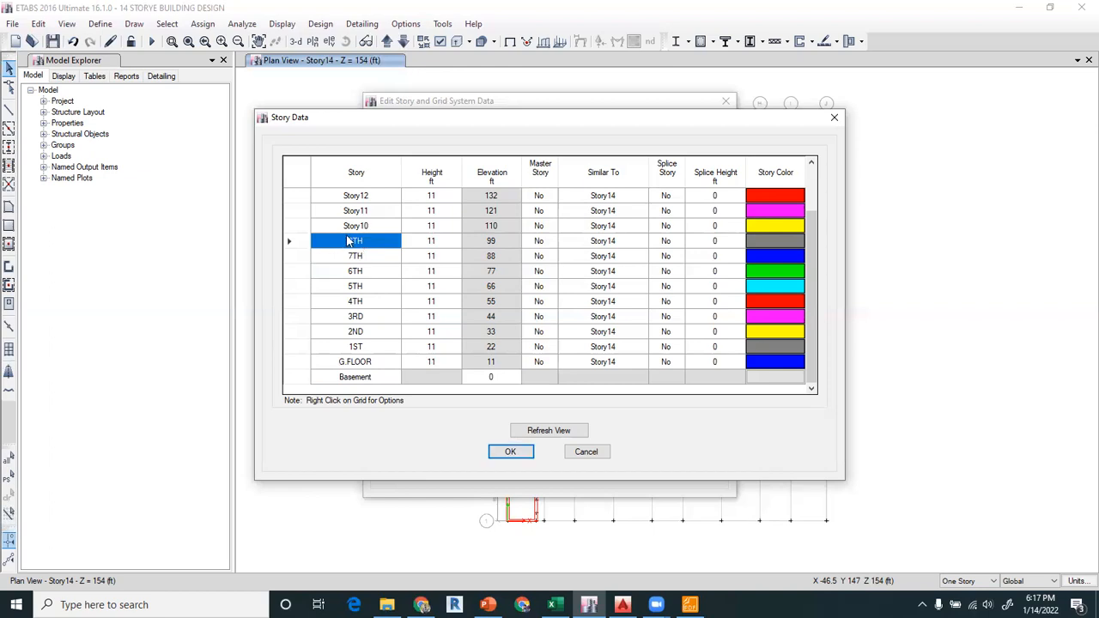
left_click(348, 226)
type("9TH")
key("Return")
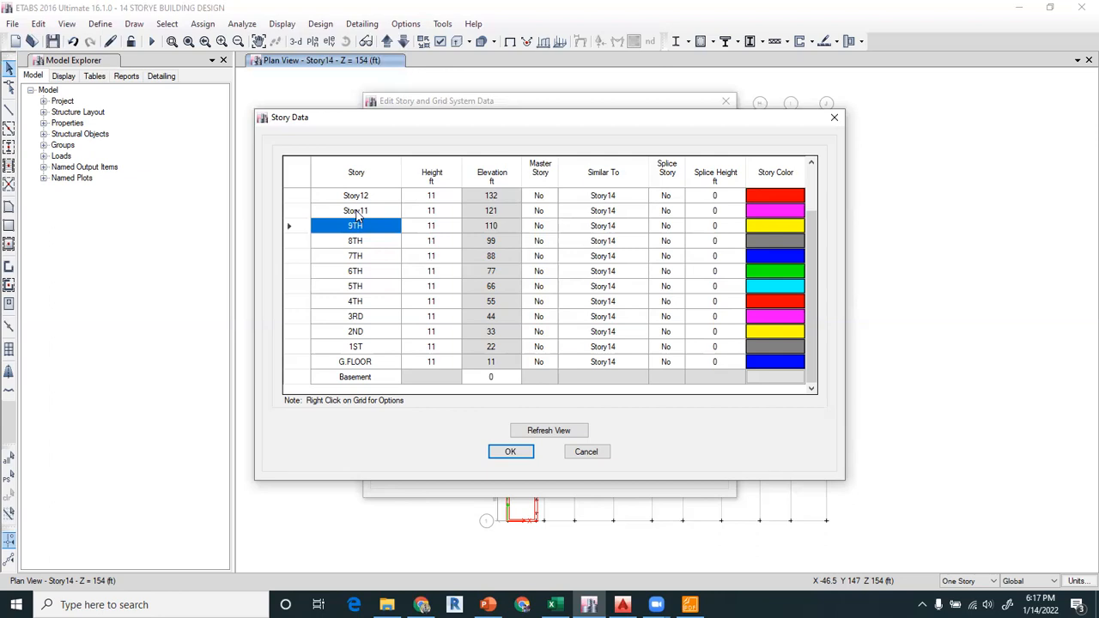
Rename Story11, Story12 and Story13 as 10TH, 11TH and 12TH
scroll(370, 271, "up", 1)
left_click(369, 258)
type("1")
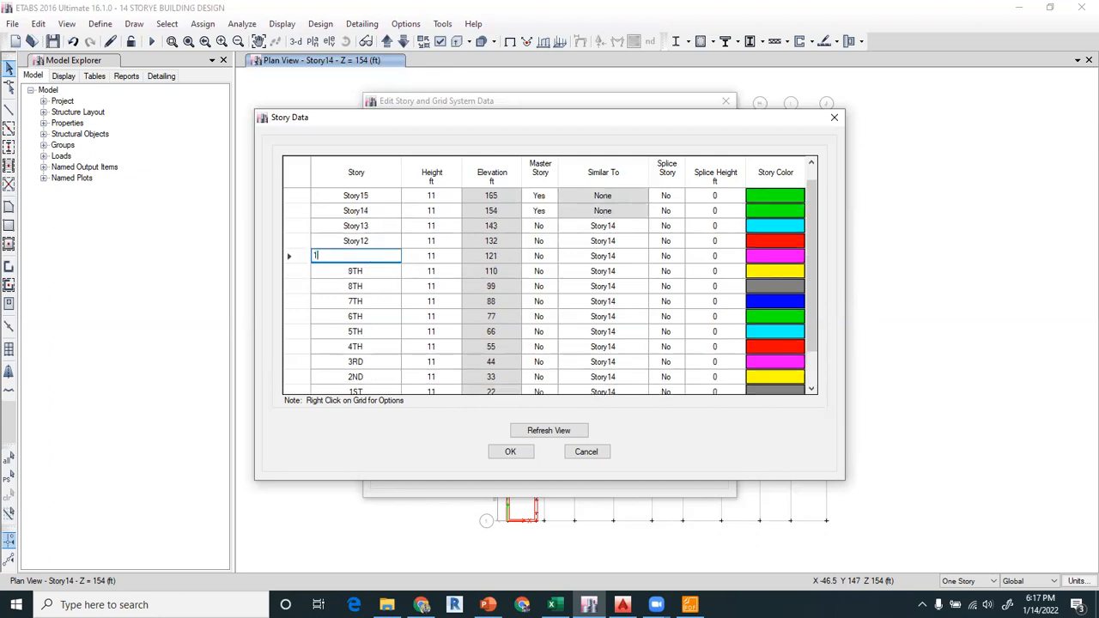
key("Return")
left_click(355, 241)
type("11TH")
key("Return")
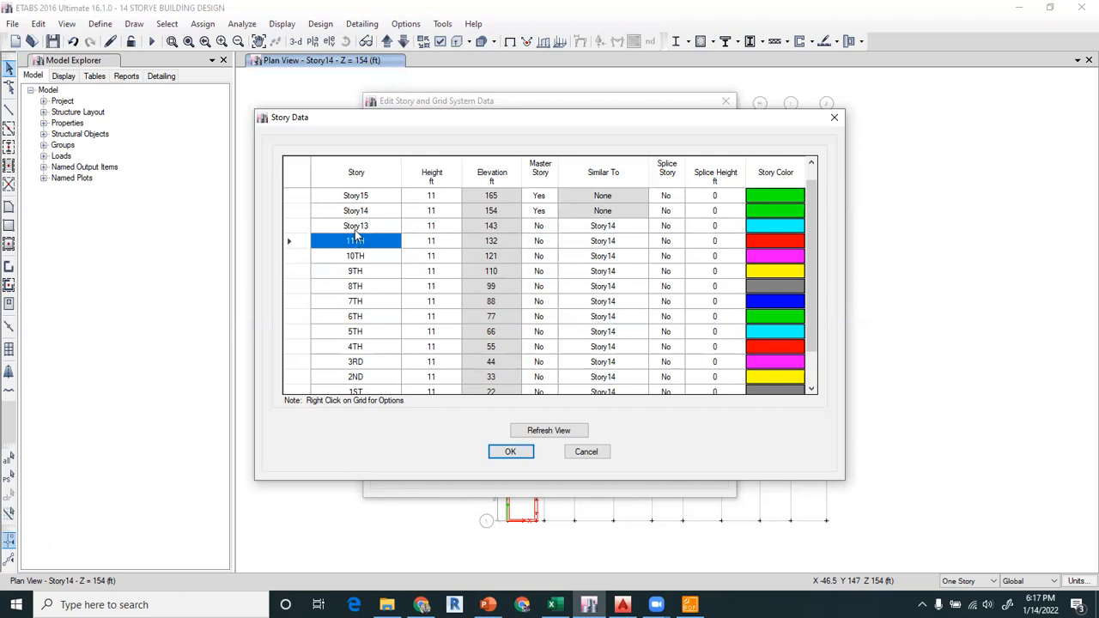
left_click(355, 225)
type("1")
key("Return")
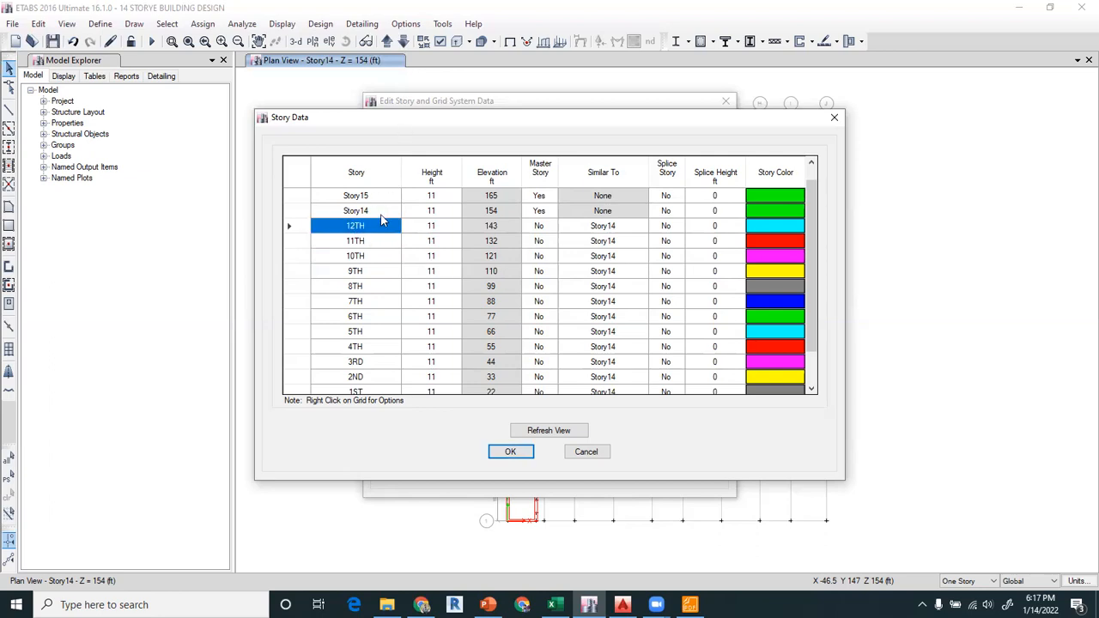
Rename Story14 as TOP in the story data
scroll(375, 212, "up", 1)
double_click(378, 222)
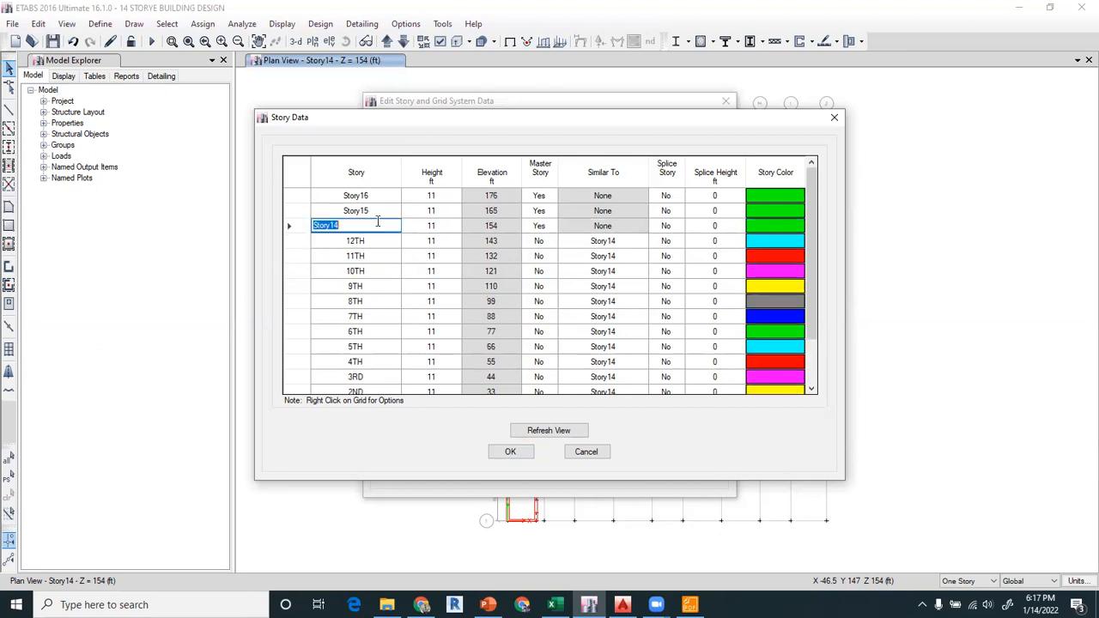
type("TOP")
key("Return")
Rename Story15 as OWHT BOTTOM and Story16 as OHWT TOP for the overhead water tank levels
double_click(387, 208)
type("OTTOM")
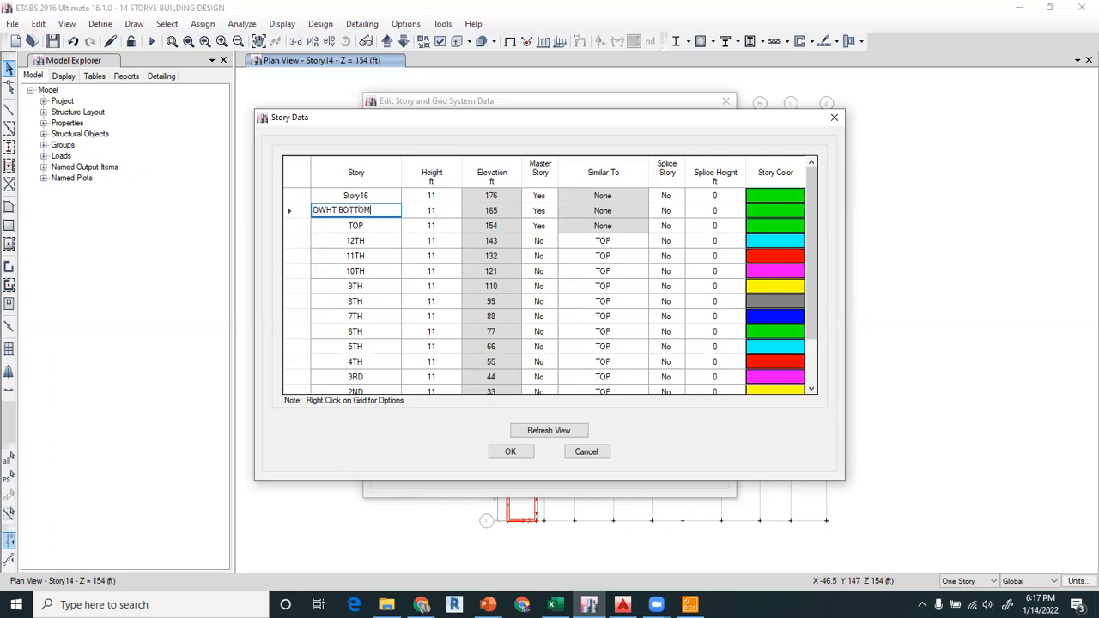
double_click(383, 193)
type("OH")
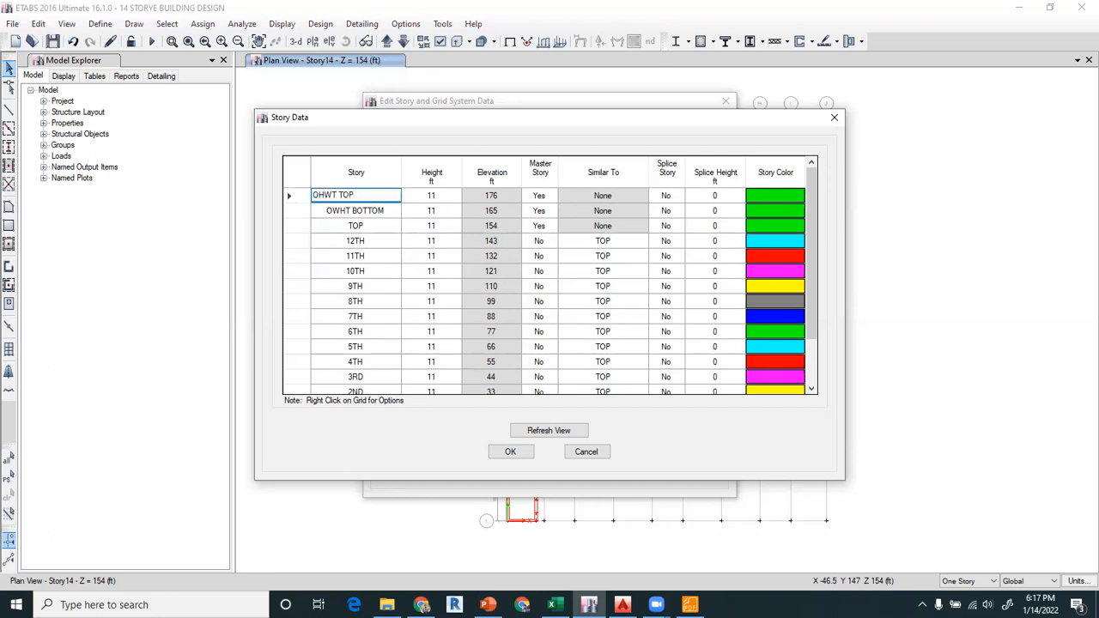
type("WT TOP")
key("Return")
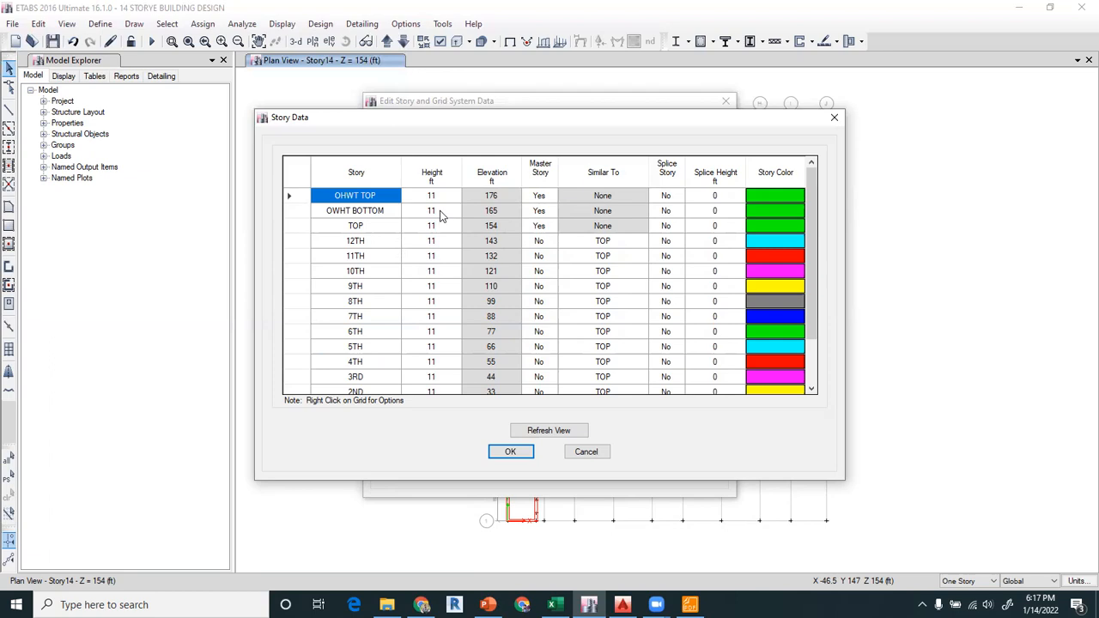
Set the story height of OWHT BOTTOM to 3 ft and OHWT TOP to 5 ft, and apply the story data to the model
double_click(440, 212)
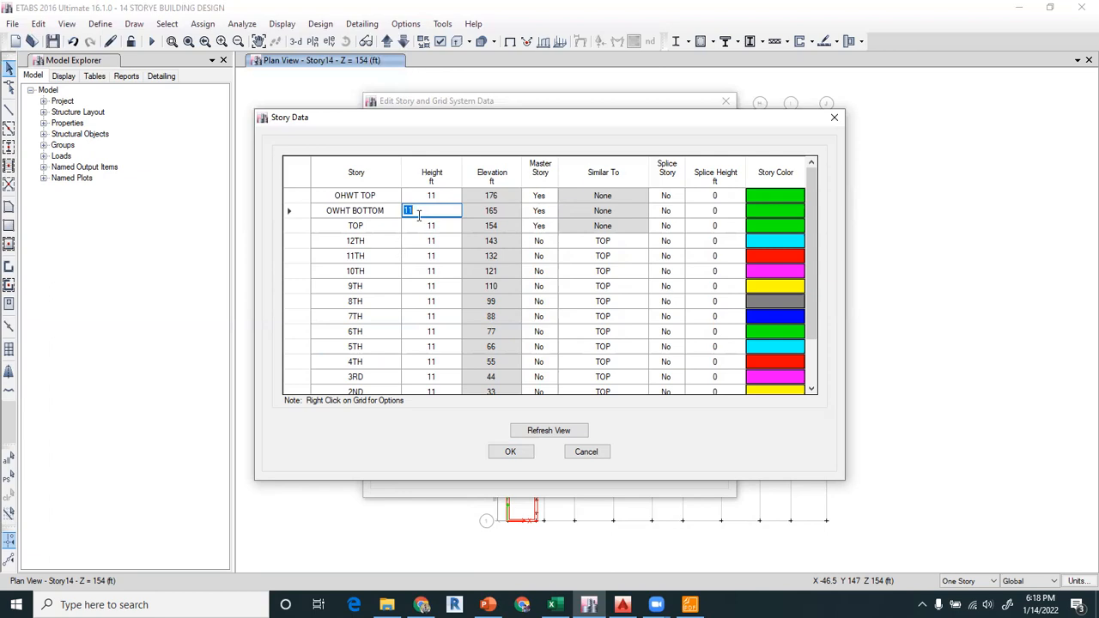
type("3")
left_click(416, 215)
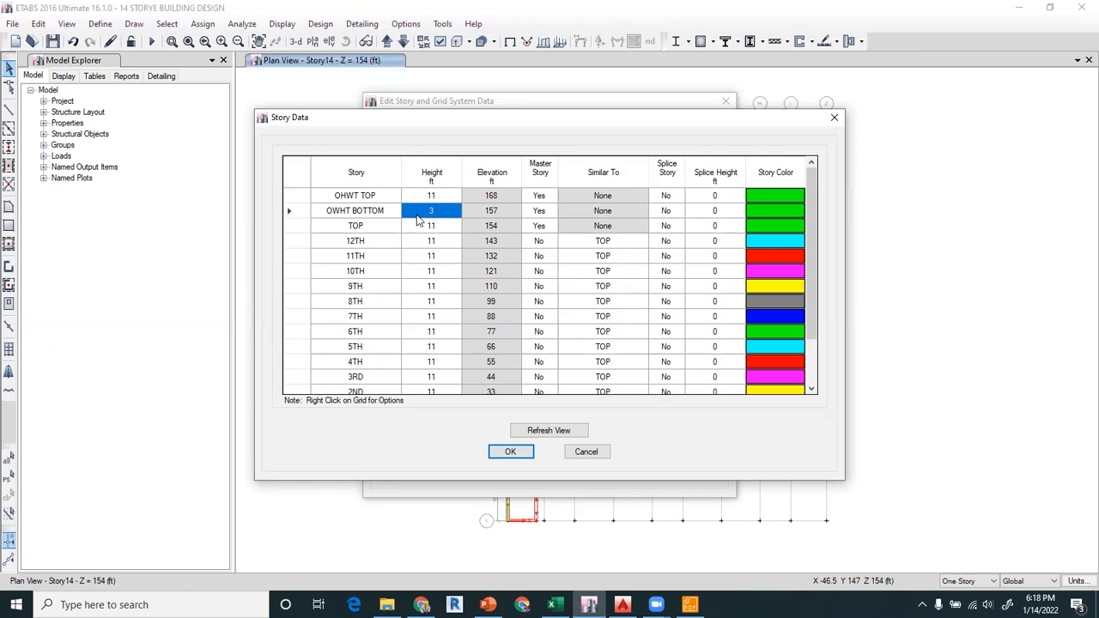
double_click(432, 196)
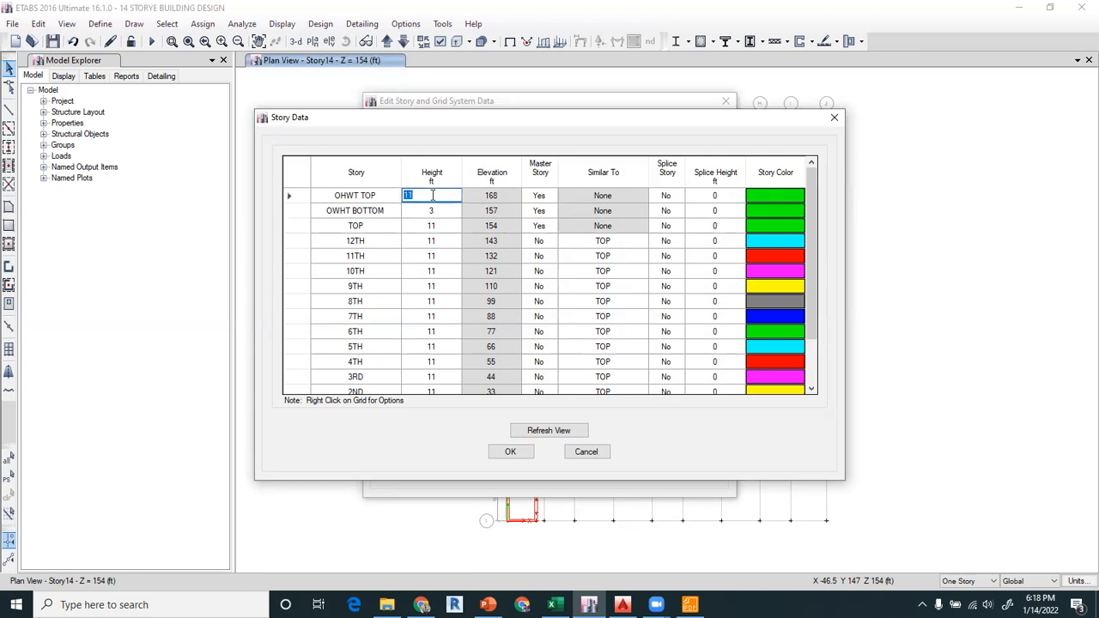
type("5")
key("Return")
left_click(508, 451)
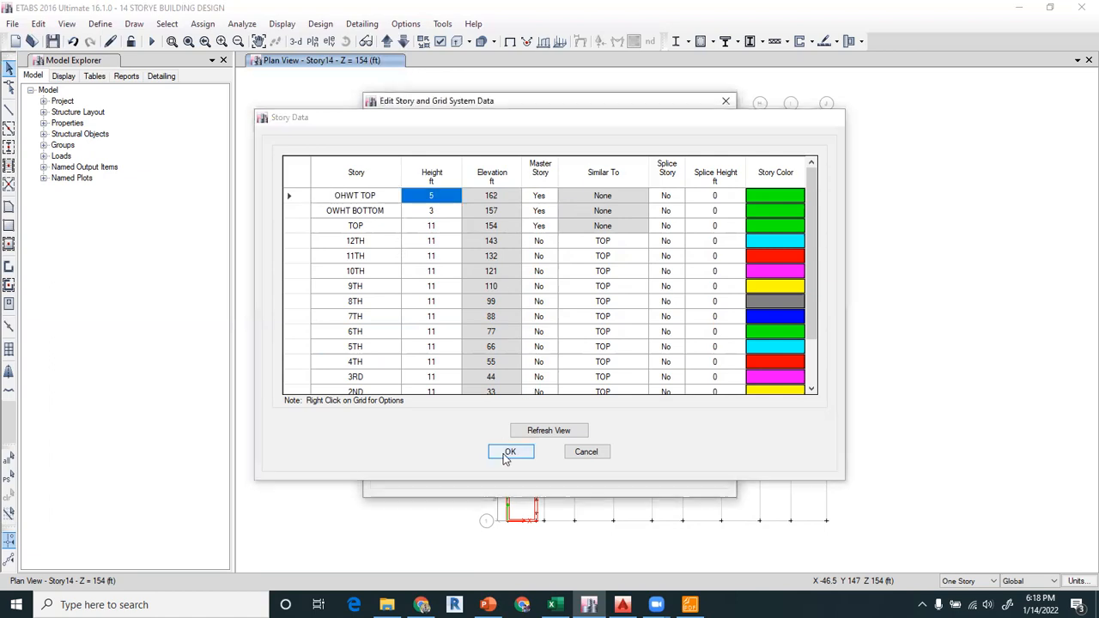
left_click(513, 468)
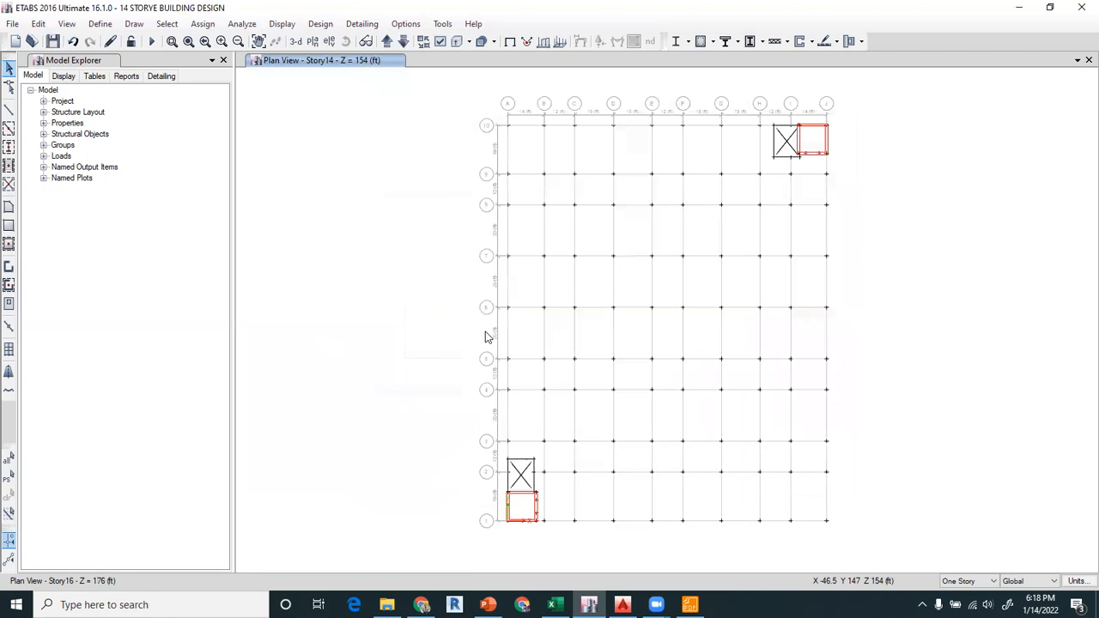
Open the plan view of the OWHT BOTTOM story
left_click(386, 41)
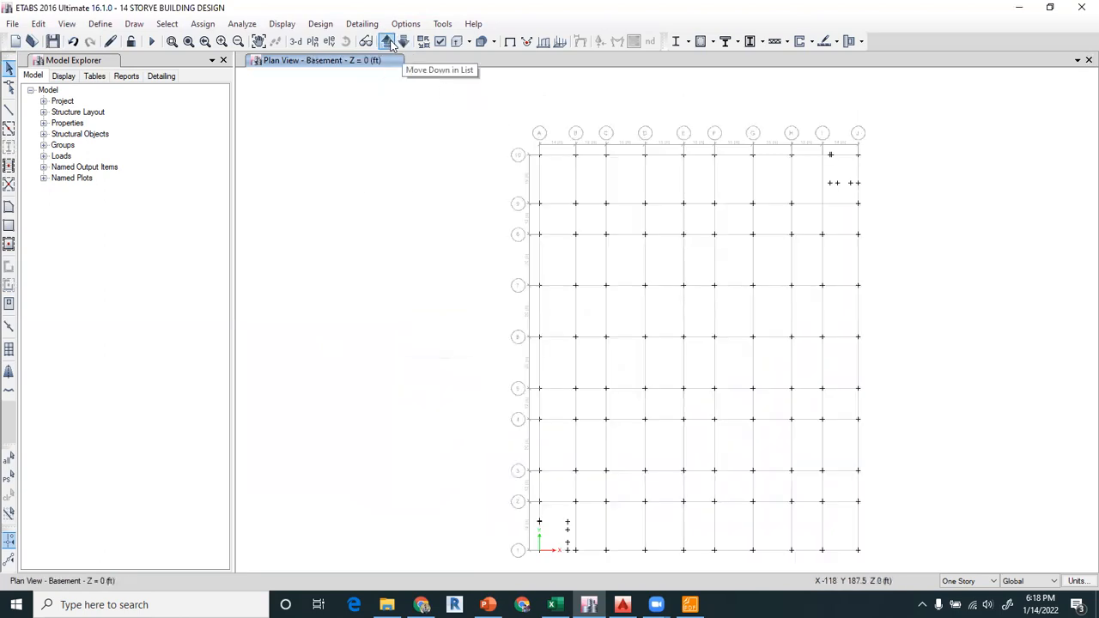
left_click(386, 41)
left_click(314, 43)
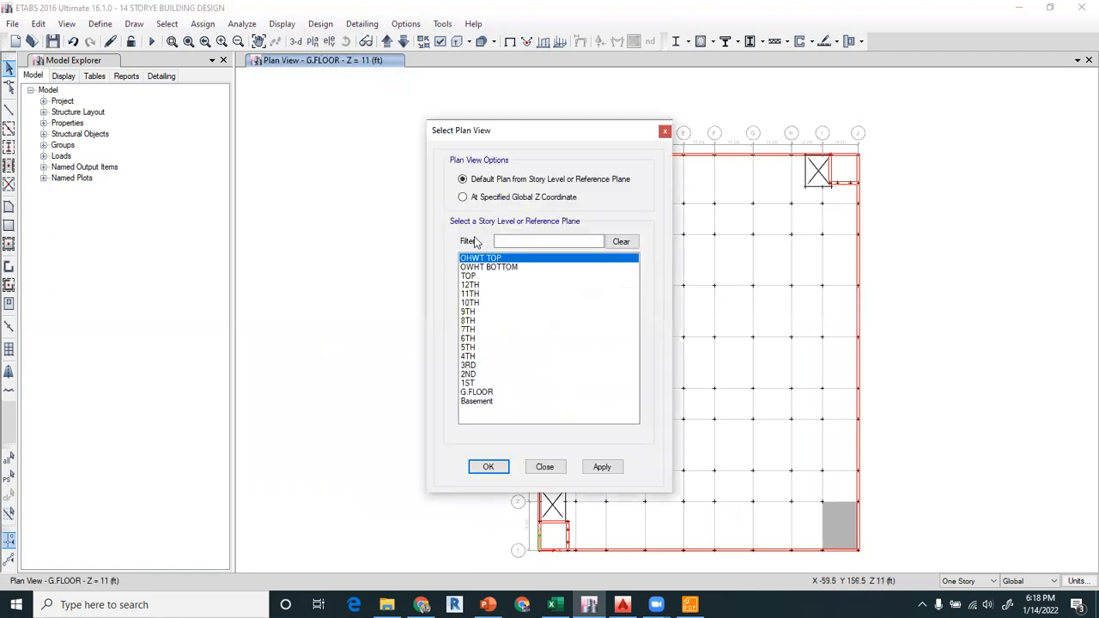
left_click(508, 268)
left_click(491, 468)
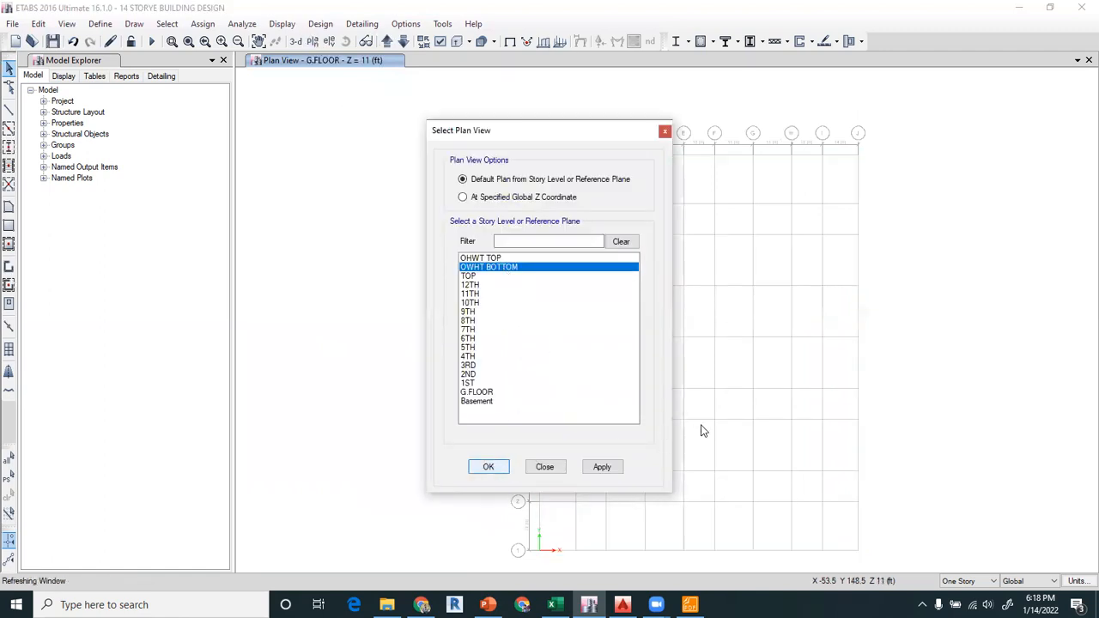
middle_click_drag(716, 253, 569, 285)
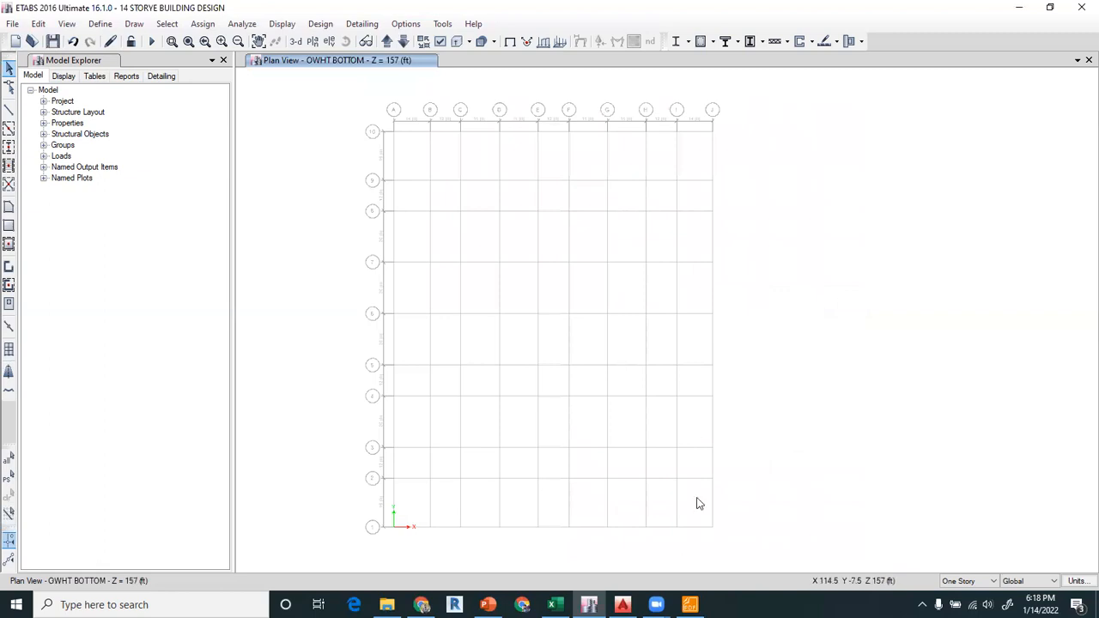
Switch to AutoCAD, examine which grid lines bound the overhead water tank in the roof plan, and return to ETABS
left_click(623, 605)
scroll(663, 294, "down", 5)
scroll(638, 297, "up", 4)
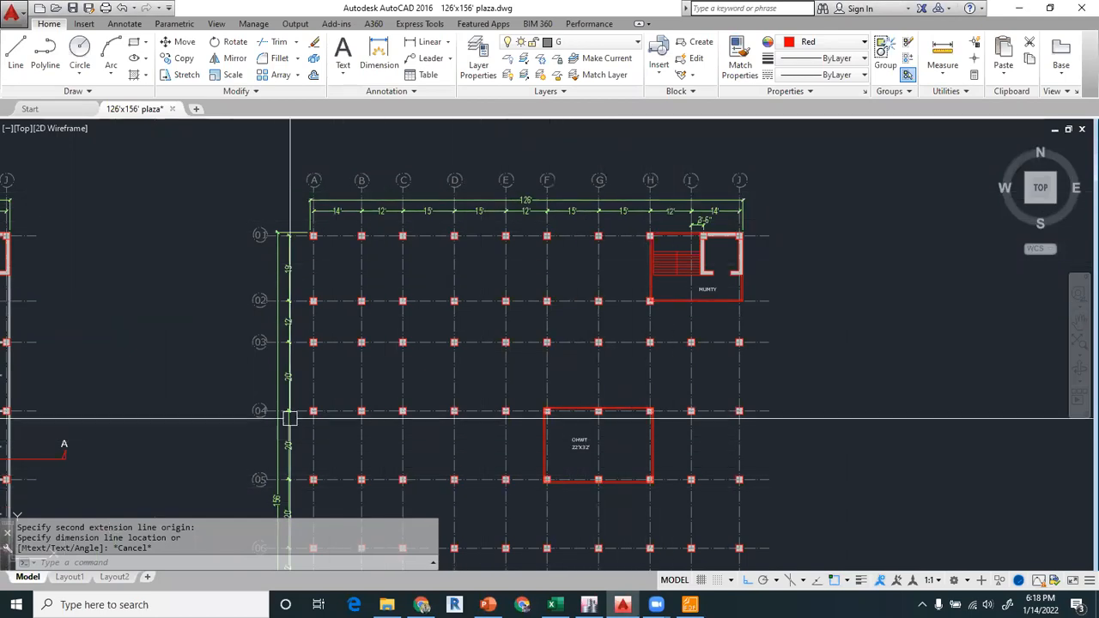
middle_click_drag(318, 419, 319, 404)
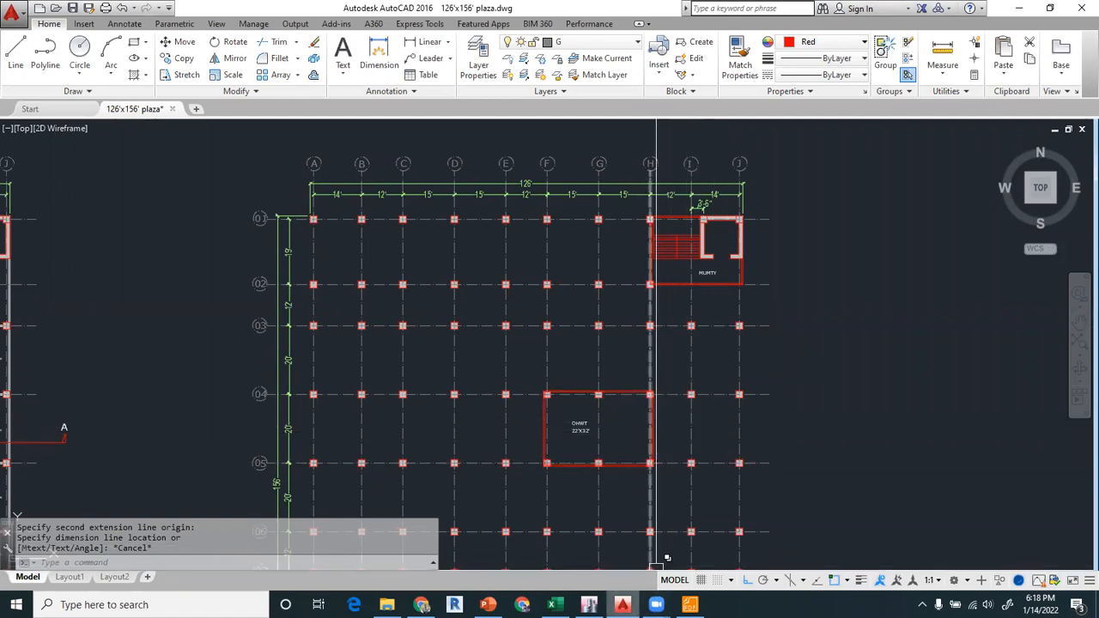
mouse_move(623, 605)
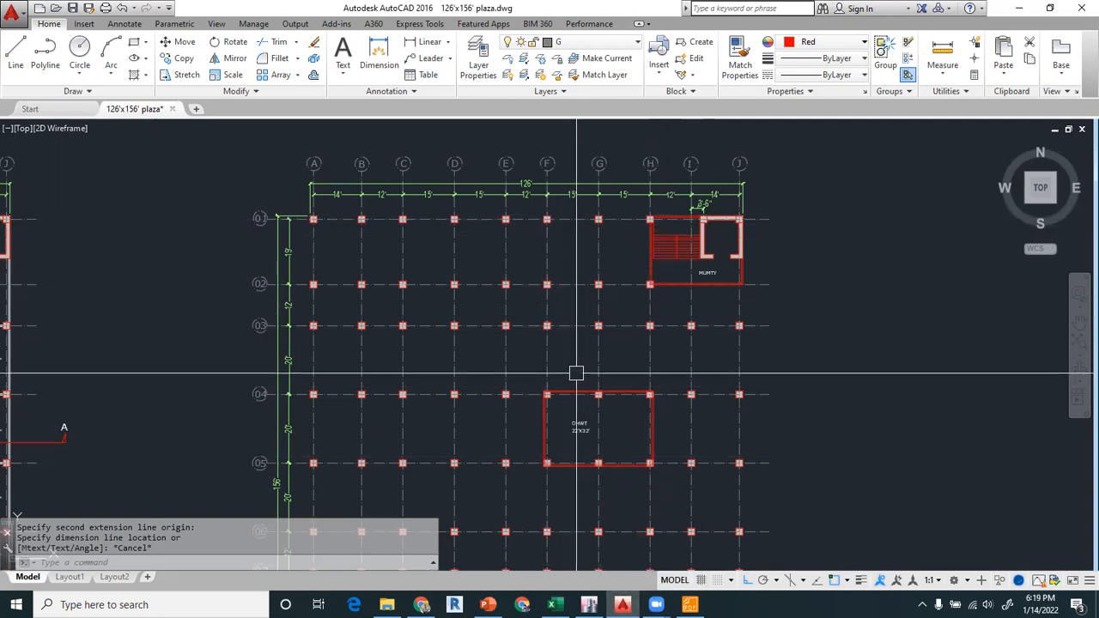
left_click(589, 604)
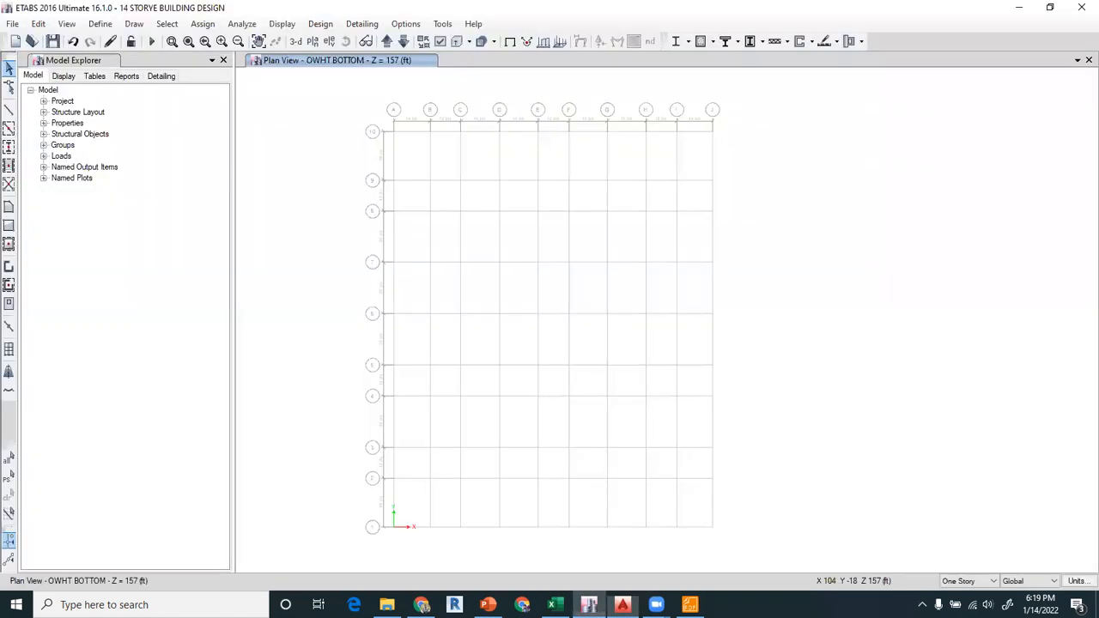
Step the plan view down to TOP, up through the water tank levels to OHWT TOP, and around to Basement
left_click(402, 42)
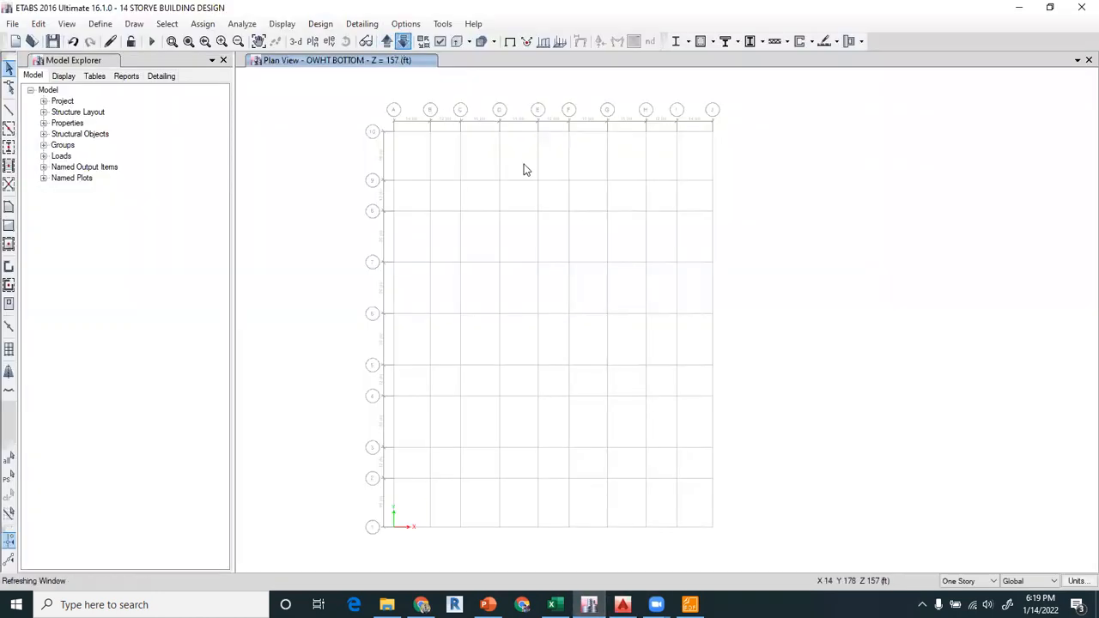
left_click(386, 42)
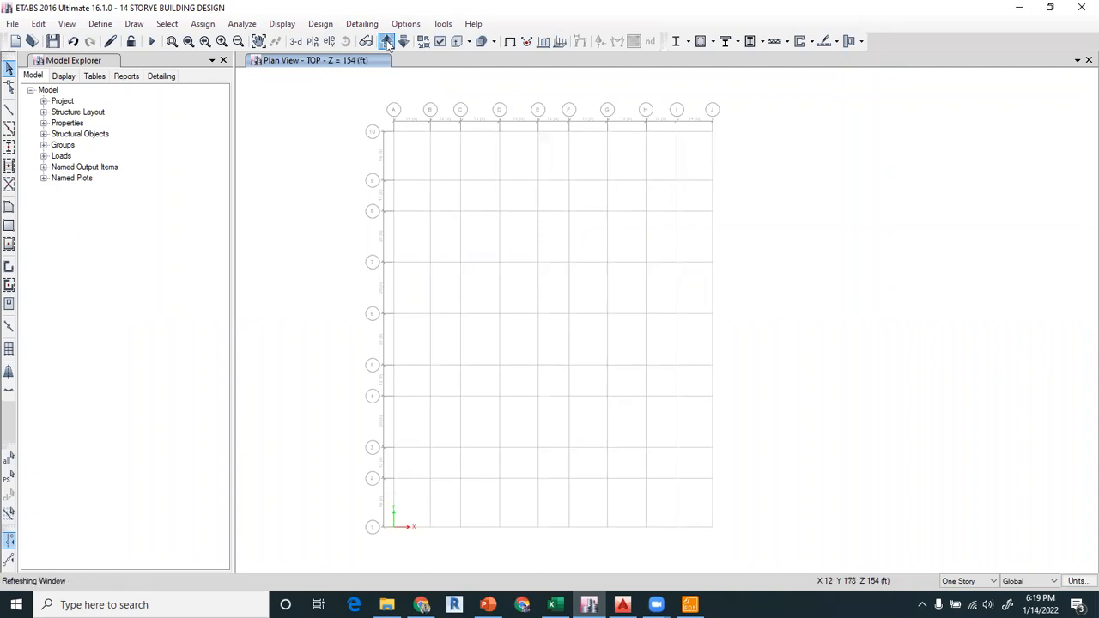
left_click(386, 42)
left_click(387, 42)
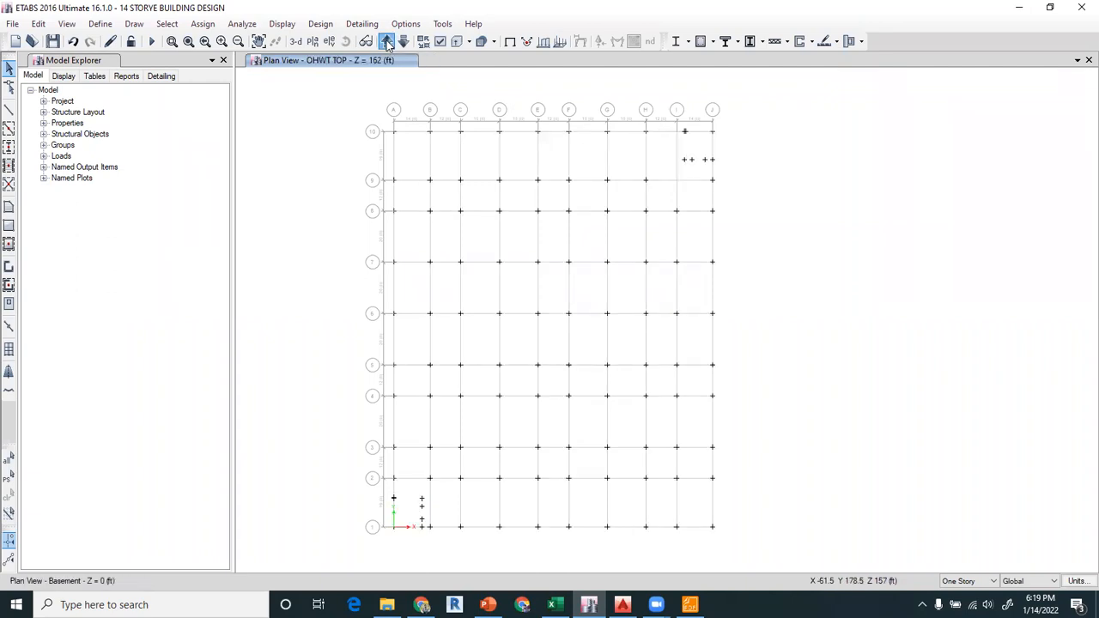
Open the plan view of the TOP story and turn on the display of columns and beams
left_click(313, 42)
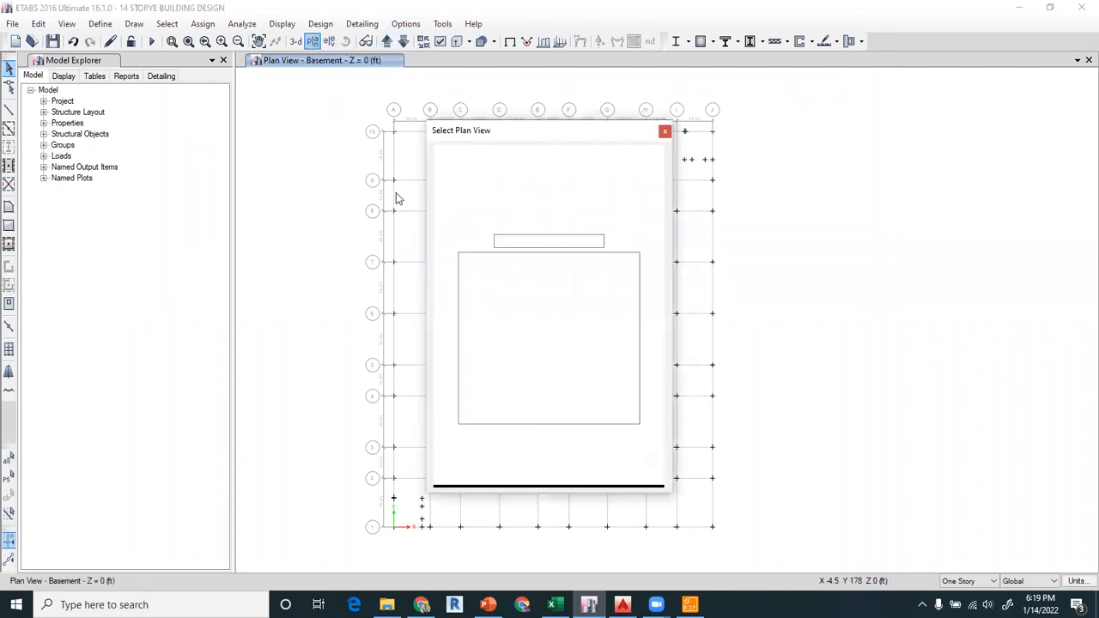
left_click(472, 277)
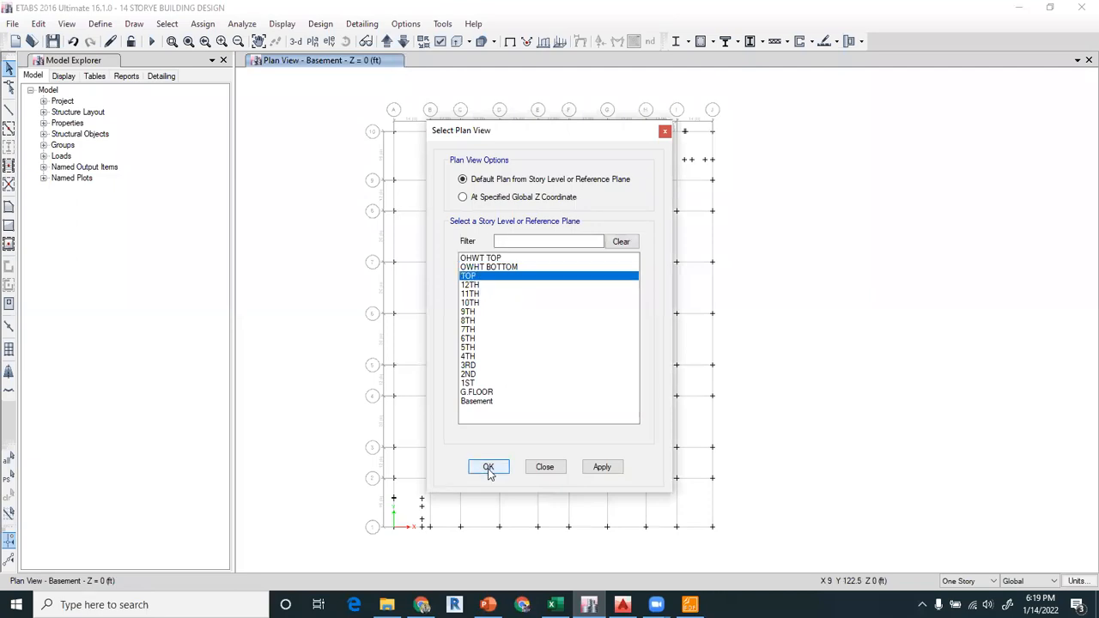
left_click(489, 467)
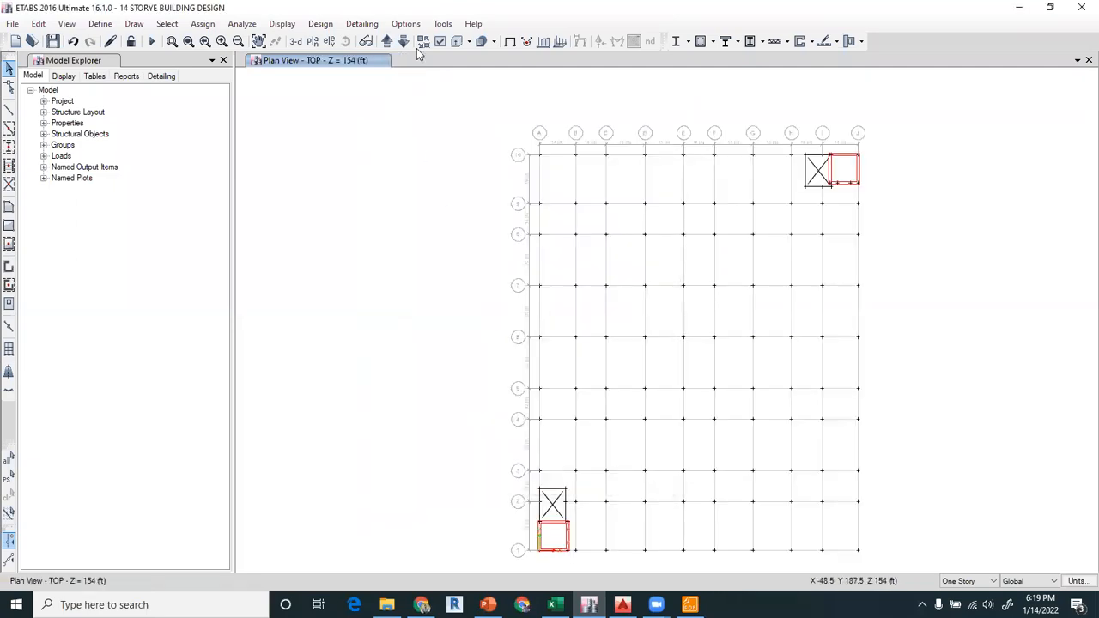
left_click(442, 43)
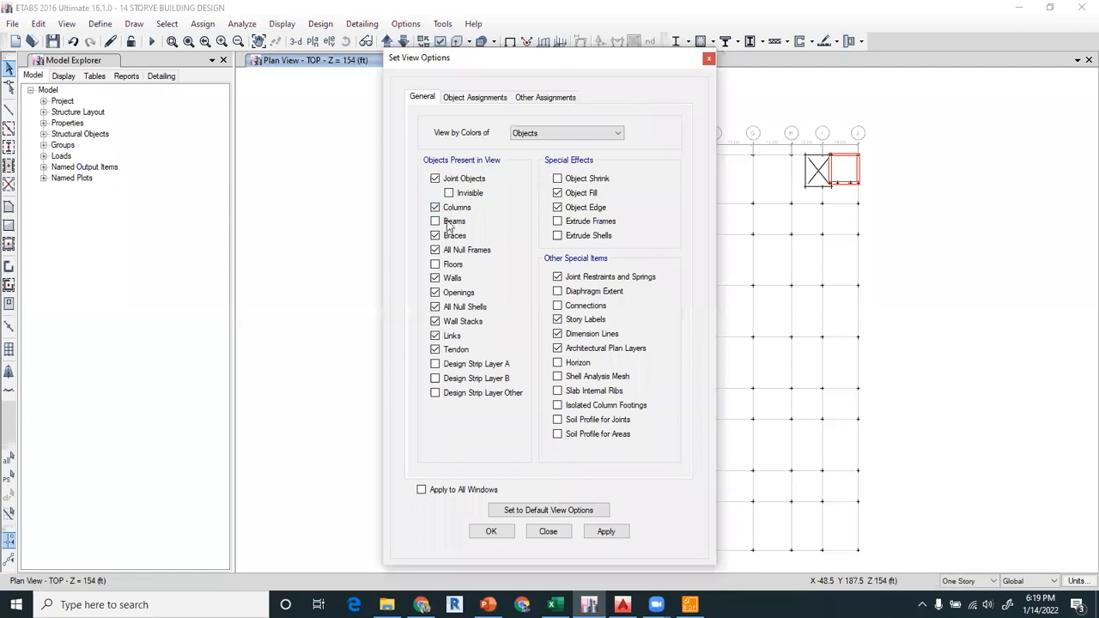
left_click(515, 508)
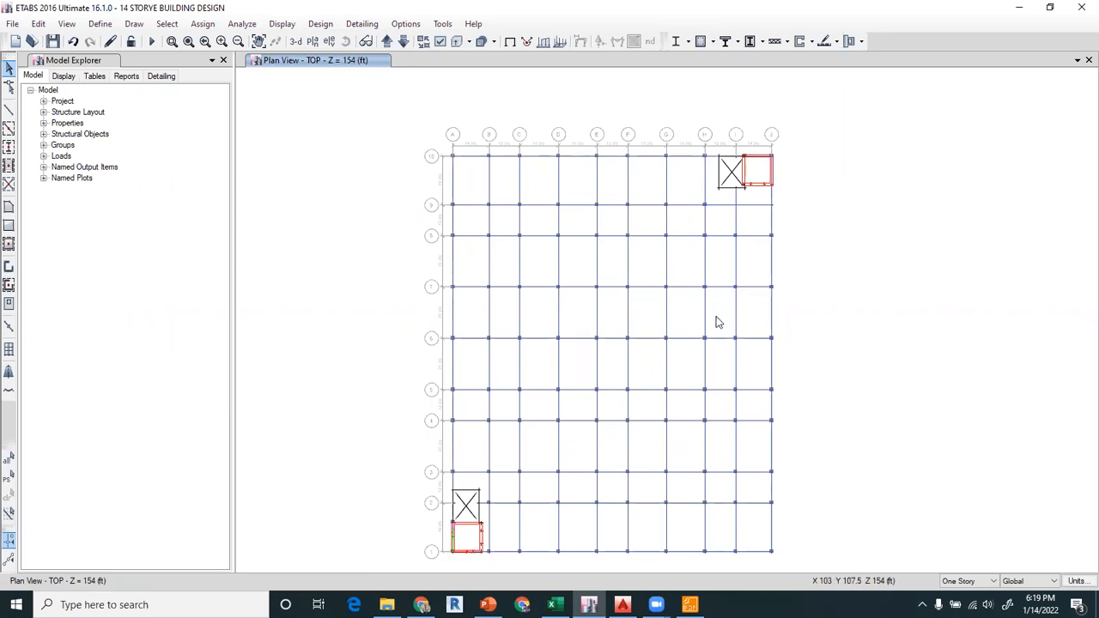
Replicate the columns and beams bounded by grid lines F to H and 6 to 7 onto the OWHT BOTTOM story
left_click_drag(615, 277, 720, 356)
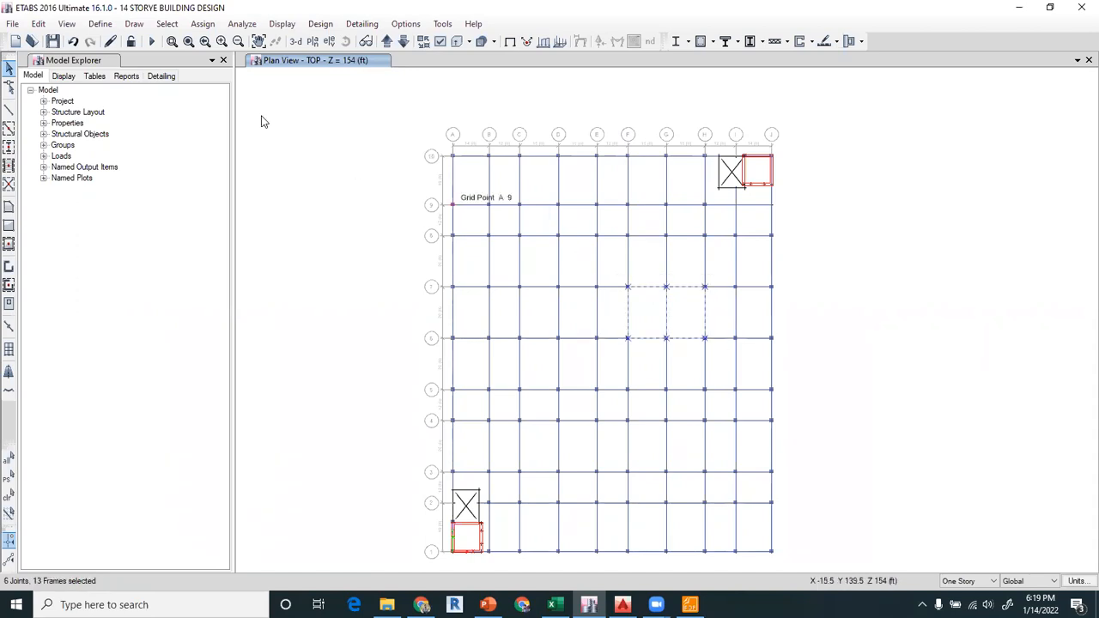
left_click(39, 23)
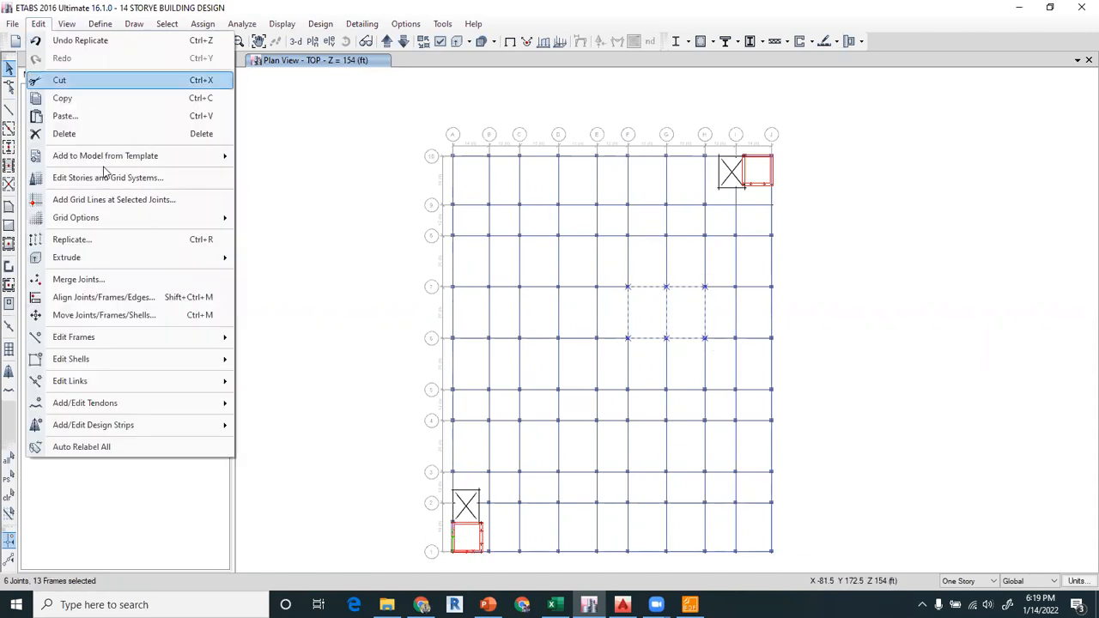
left_click(86, 240)
left_click(235, 122)
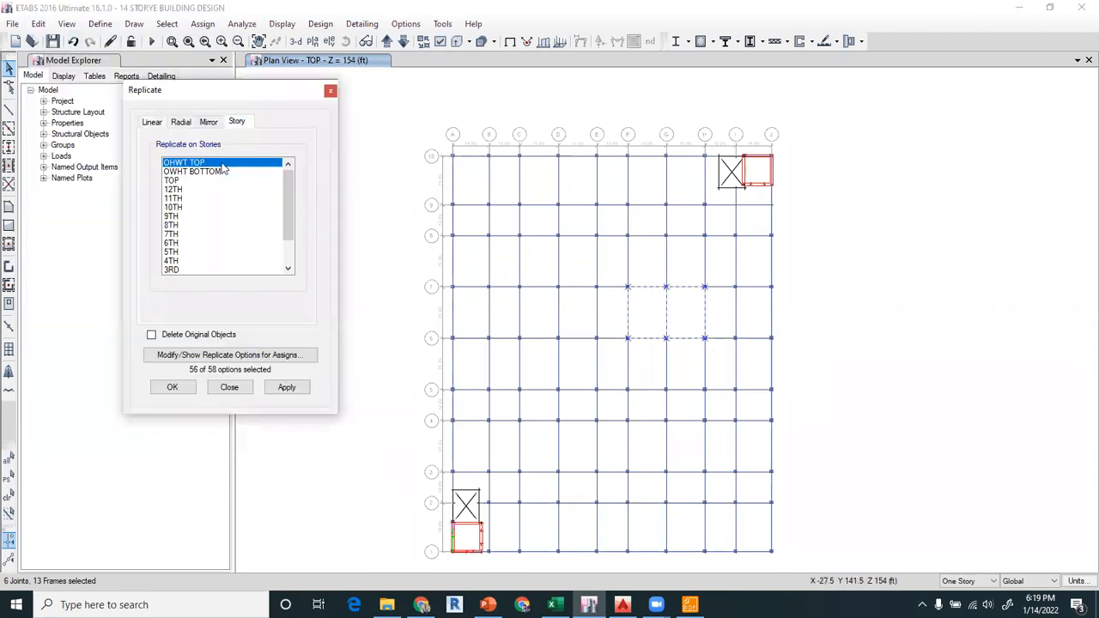
left_click(207, 173)
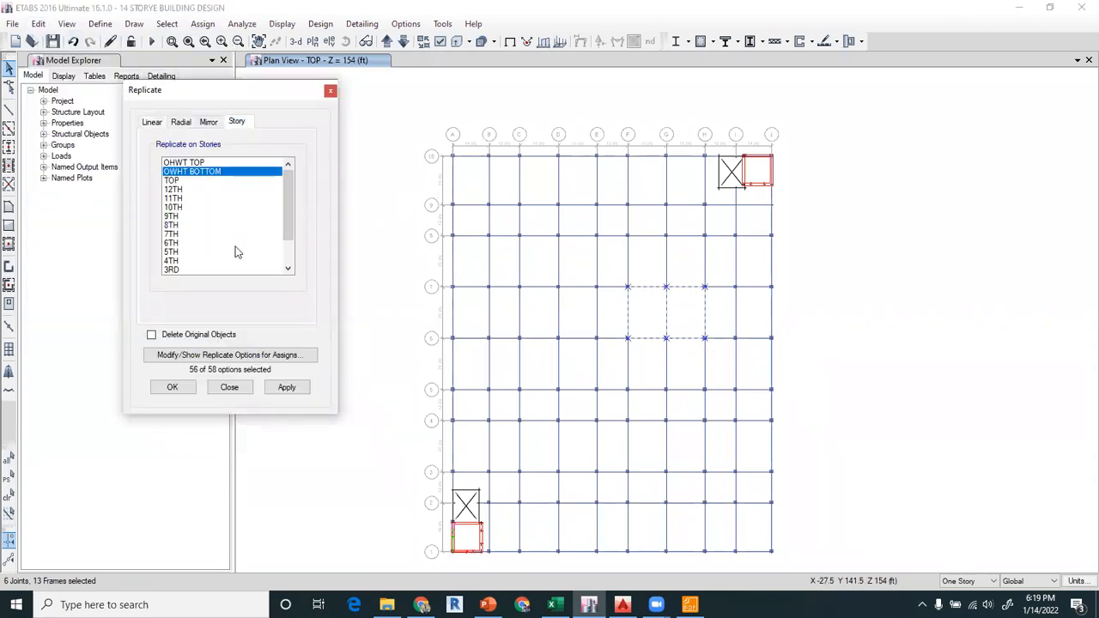
left_click(287, 388)
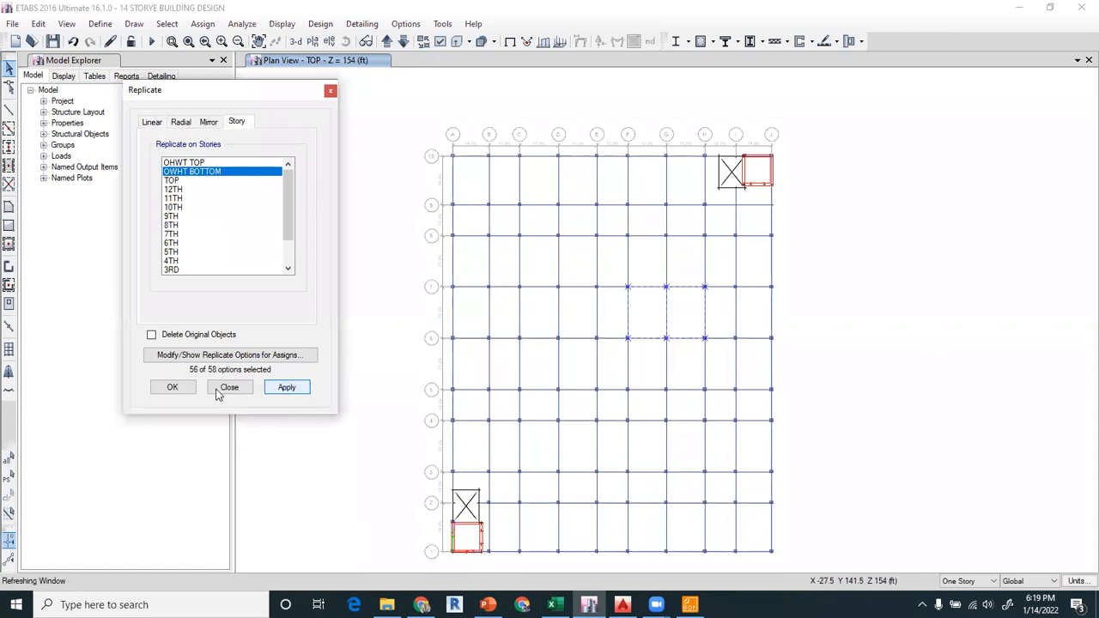
left_click(177, 391)
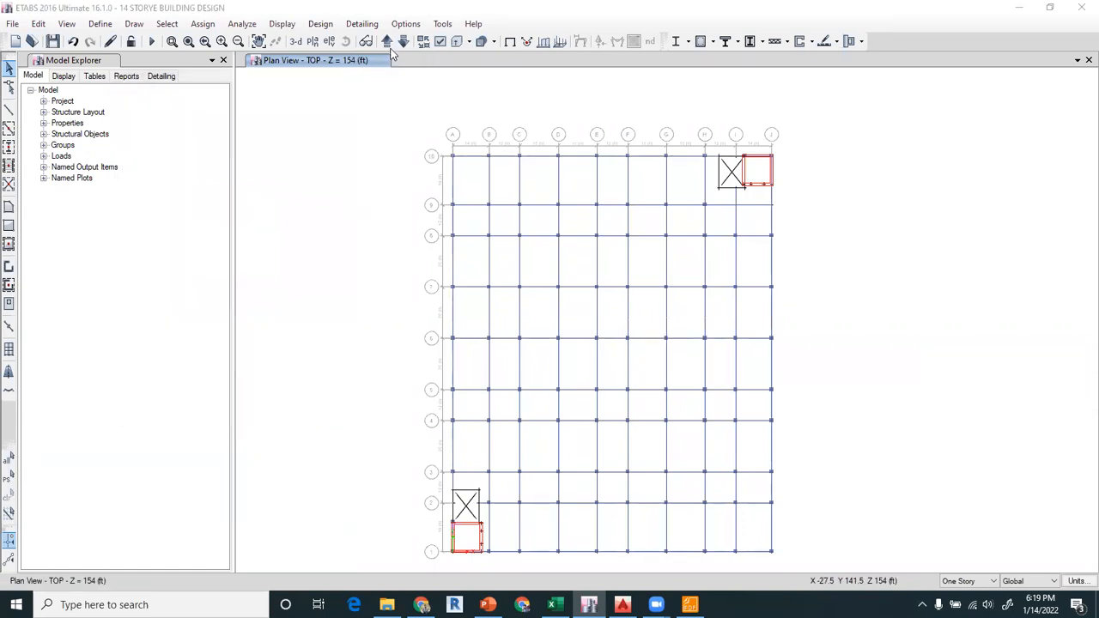
Draw Wall1 tank walls on the OHWT TOP plan along grid lines F, G and H and lines 6 and 7
left_click(387, 40)
middle_click_drag(687, 405, 584, 362)
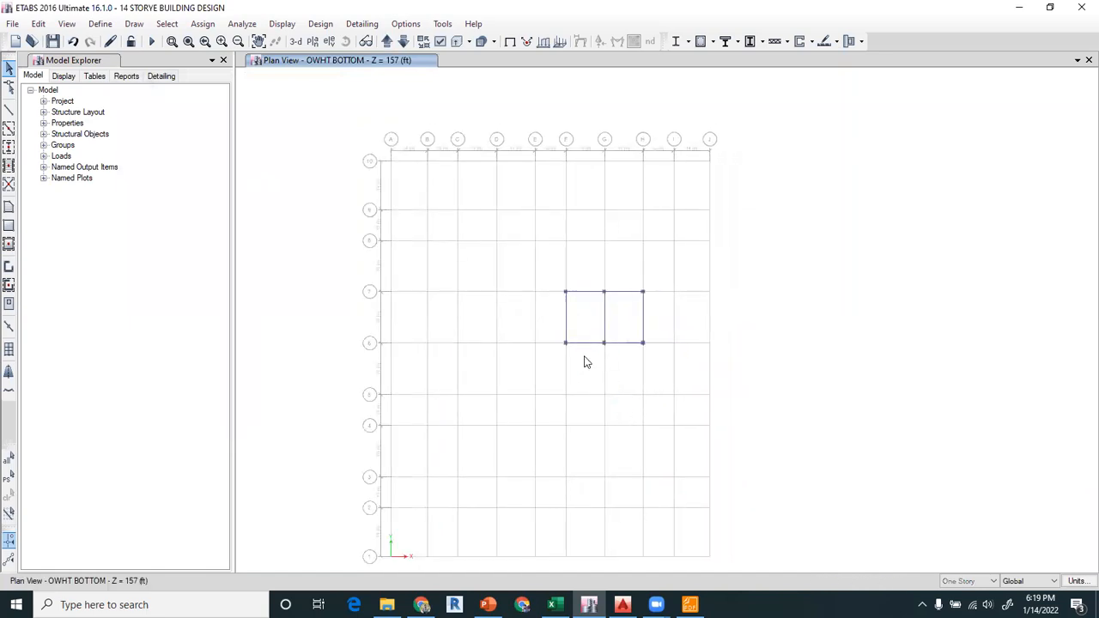
left_click(387, 43)
left_click(9, 288)
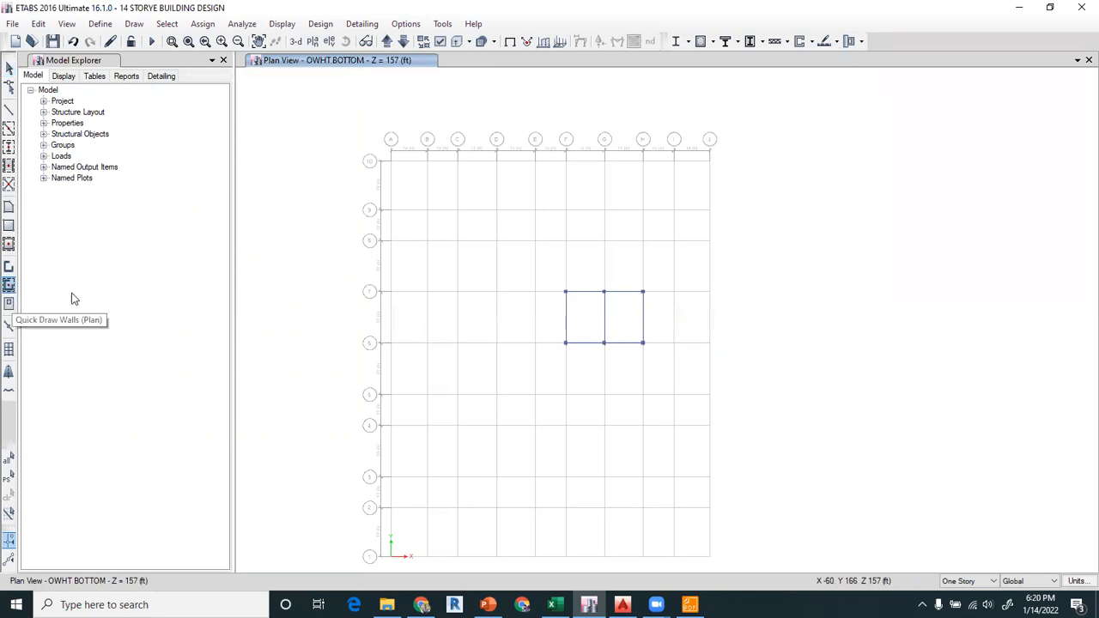
left_click(387, 41)
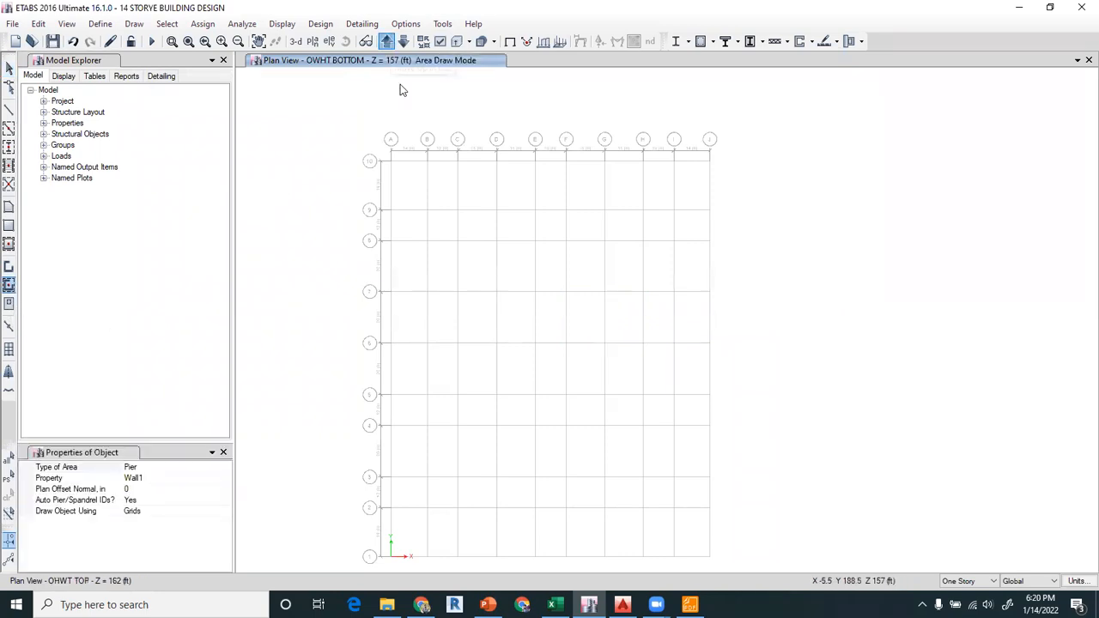
mouse_move(558, 283)
left_mouse_down()
mouse_move(611, 351)
mouse_move(654, 359)
left_mouse_up()
left_click(9, 67)
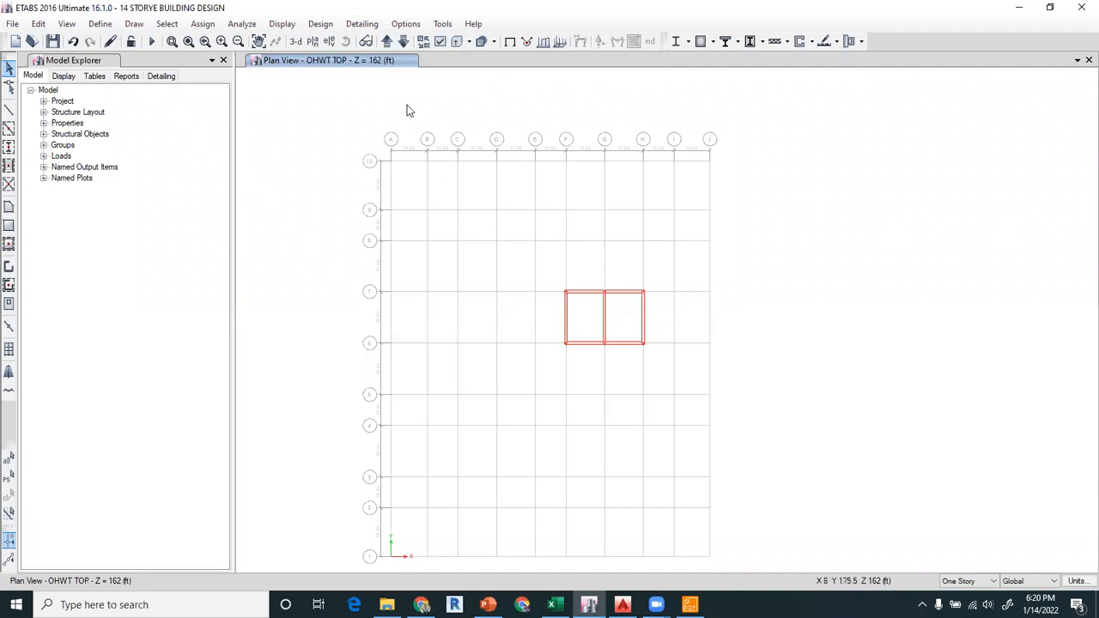
Limit the building view to the stories from OWHT BOTTOM up to OHWT TOP
left_click(39, 24)
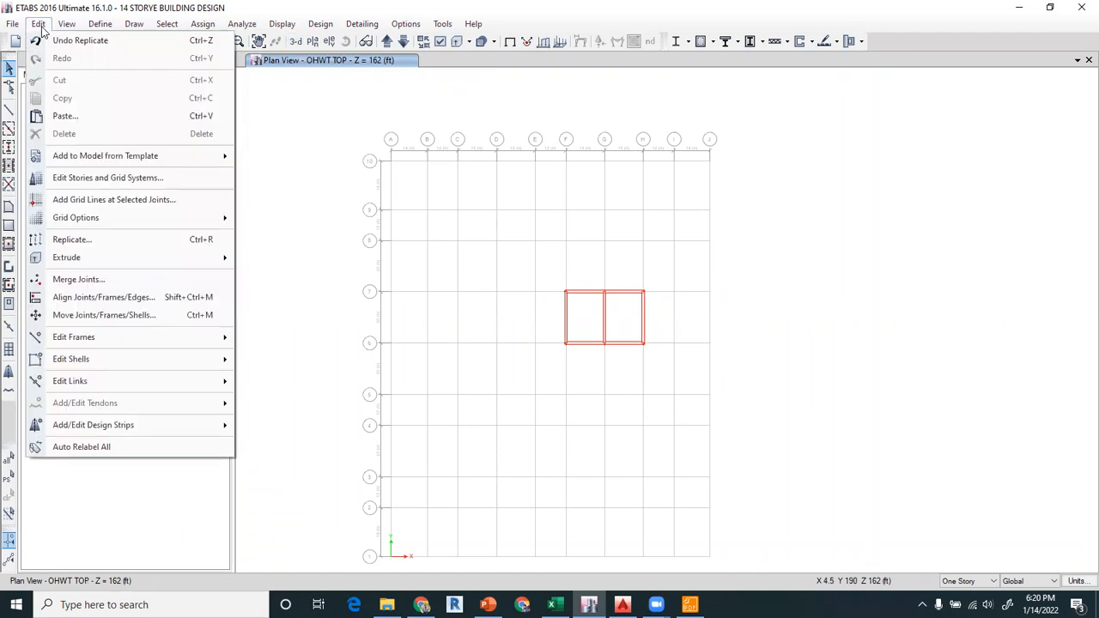
left_click(67, 23)
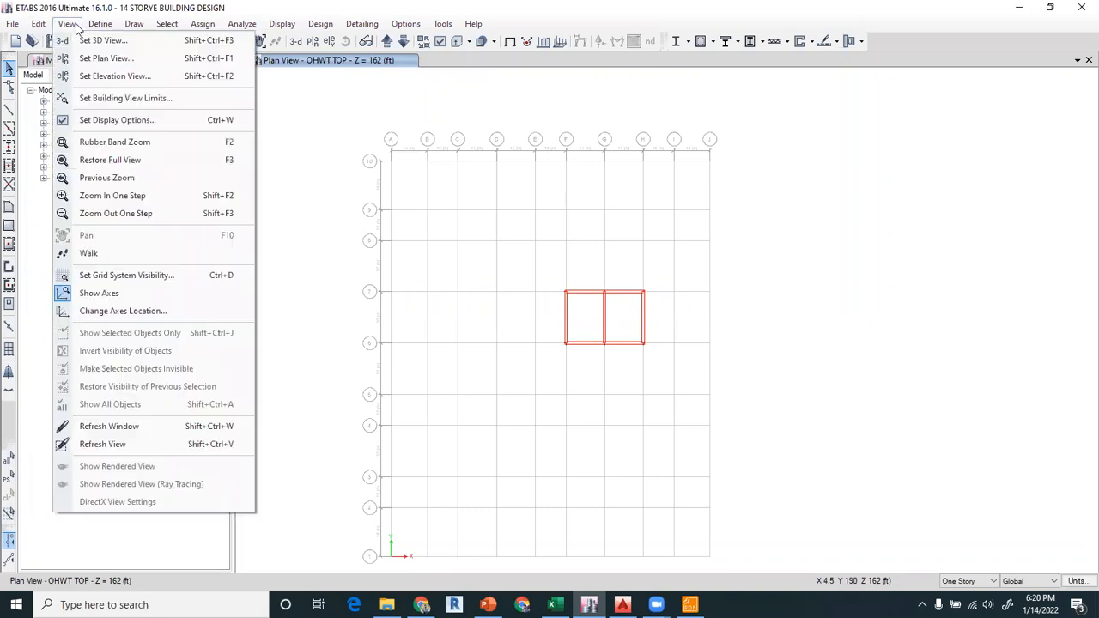
left_click(103, 98)
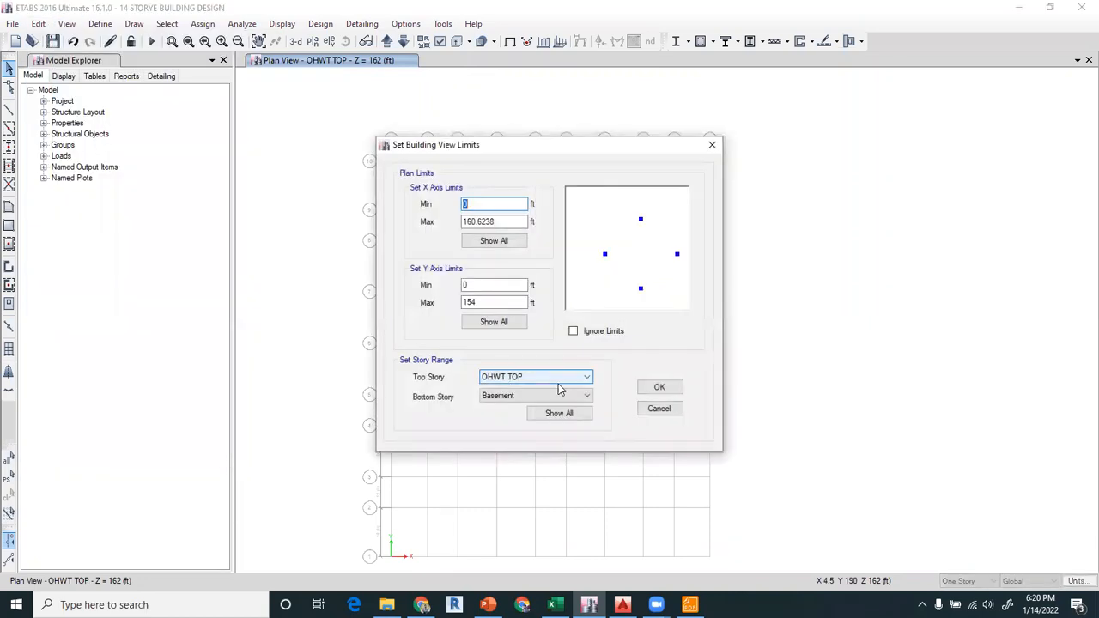
left_click(541, 397)
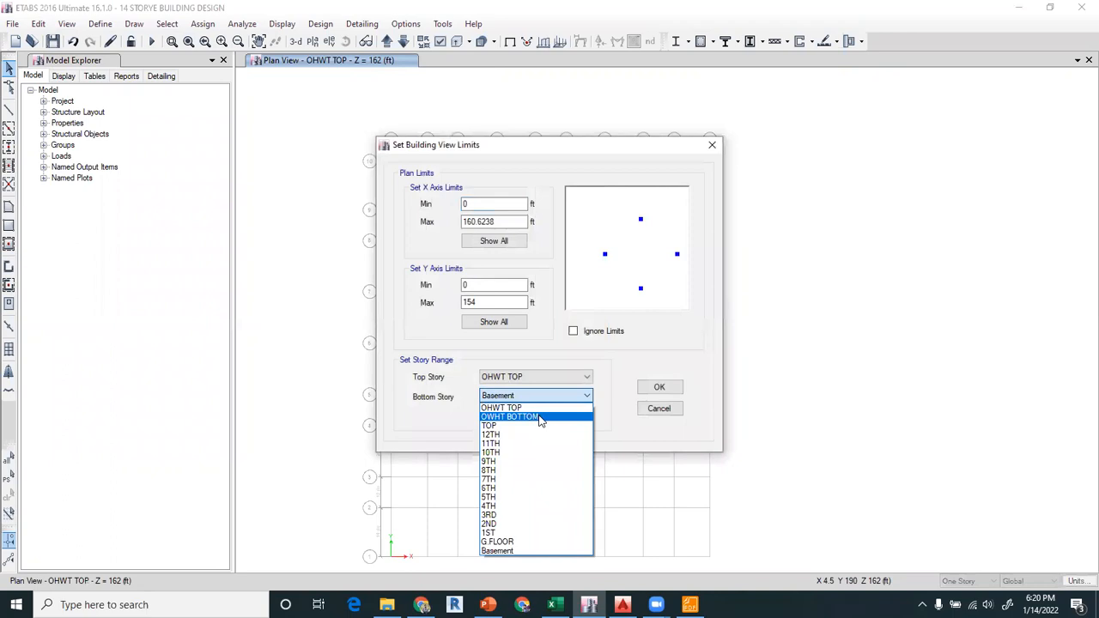
left_click(541, 418)
left_click(659, 387)
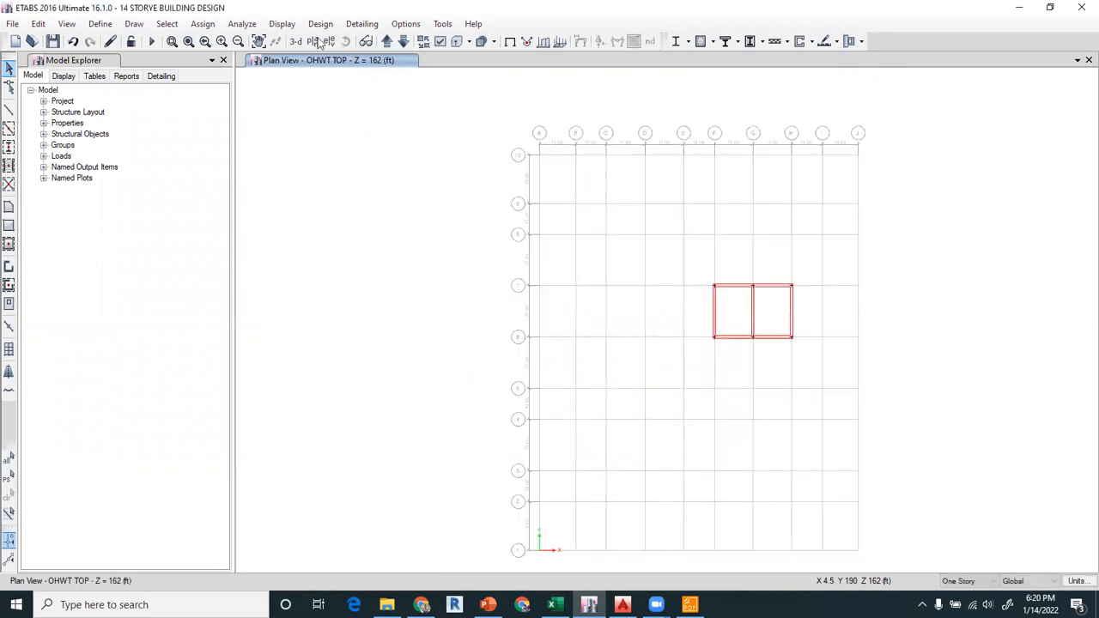
Examine the overhead tank's walls and supporting columns up close in the 3D view
left_click(298, 45)
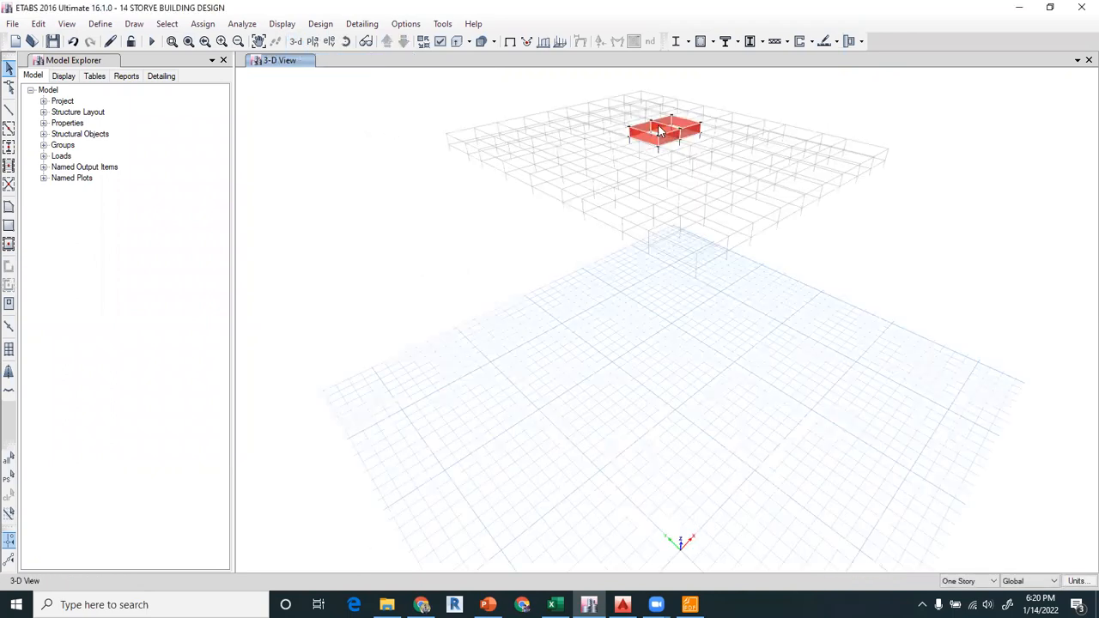
scroll(659, 122, "up", 3)
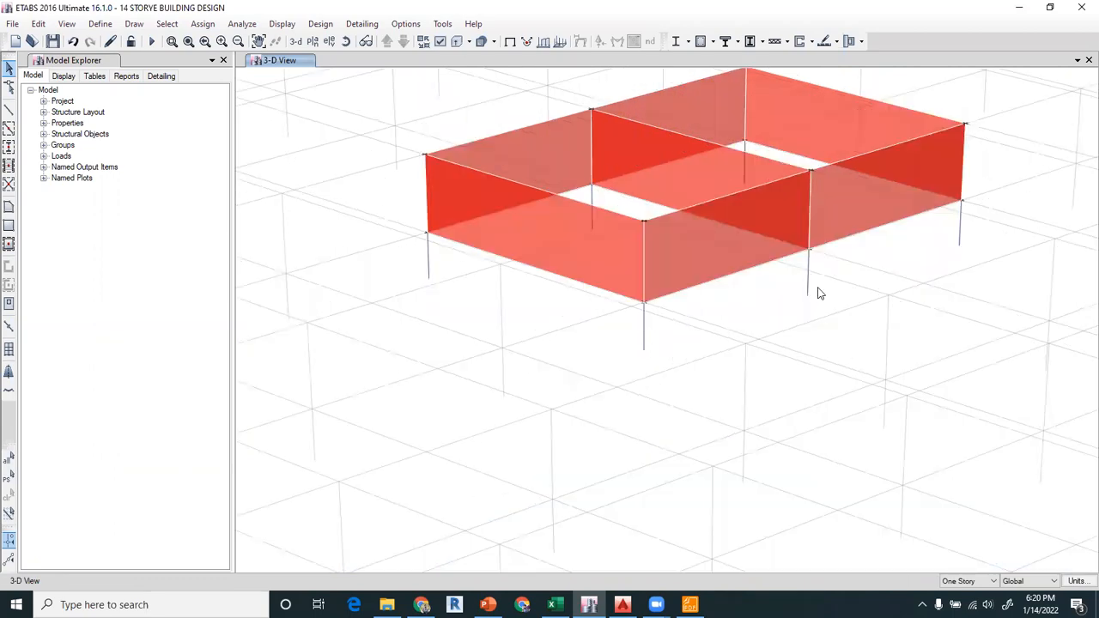
left_click(668, 296)
left_click(667, 295)
Draw Deck1 floor panels in both tank bays on the OWHT BOTTOM plan and turn on the display of floors
left_click(314, 42)
left_click(488, 267)
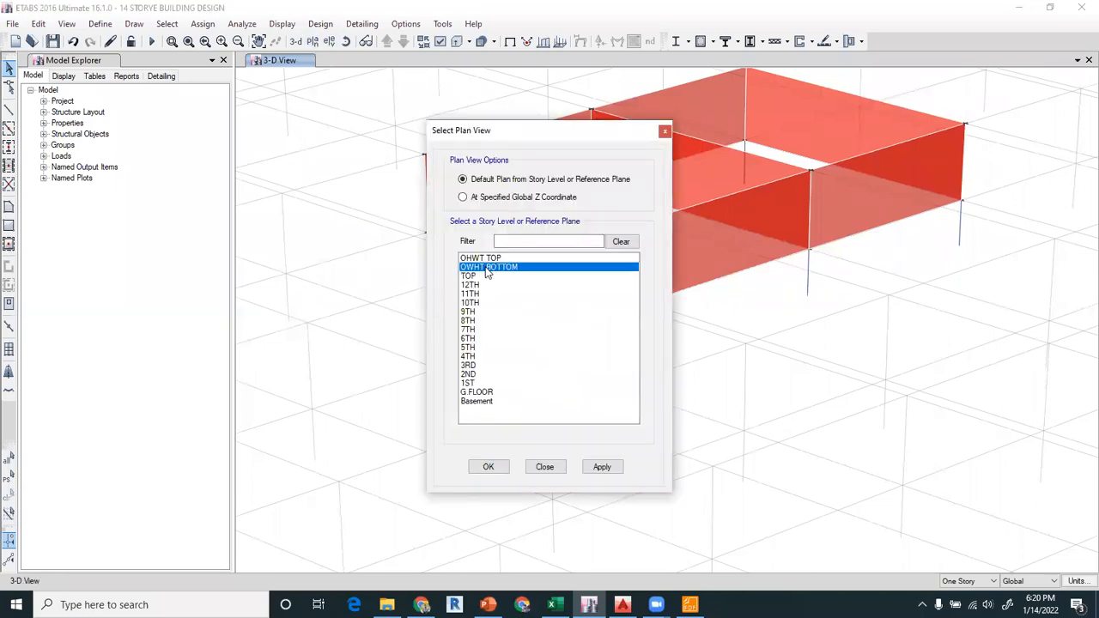
left_click(487, 467)
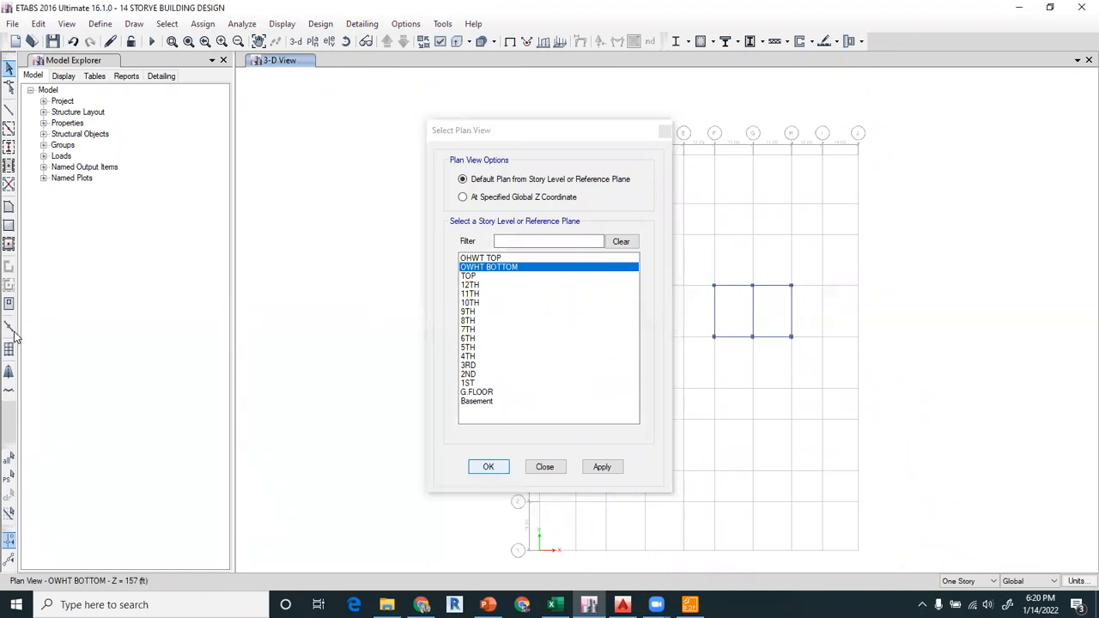
left_click(9, 244)
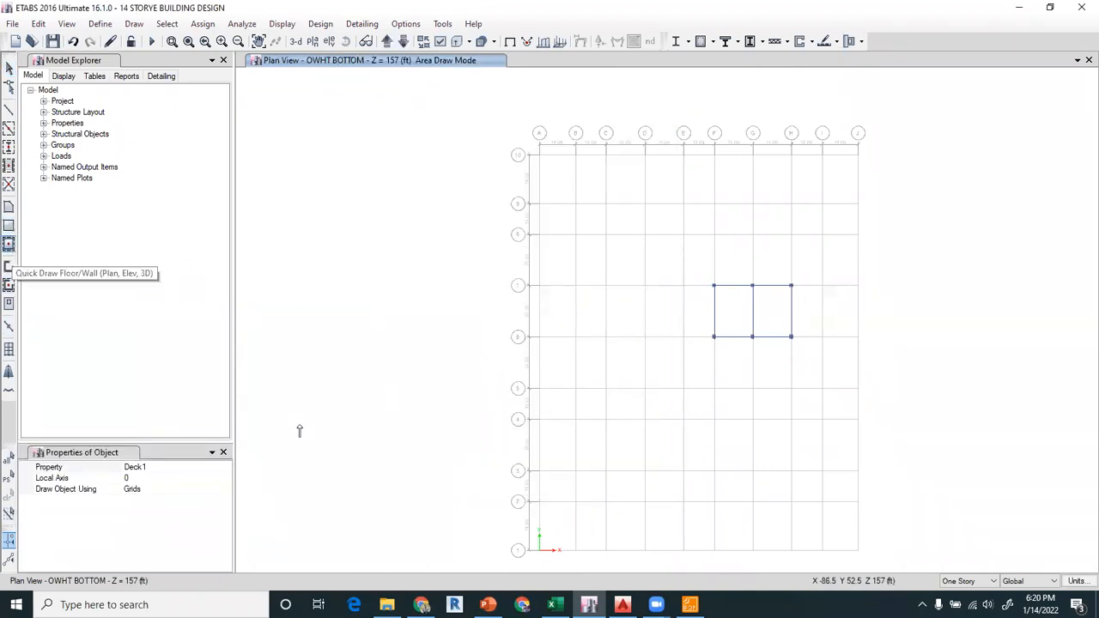
scroll(789, 313, "up", 3)
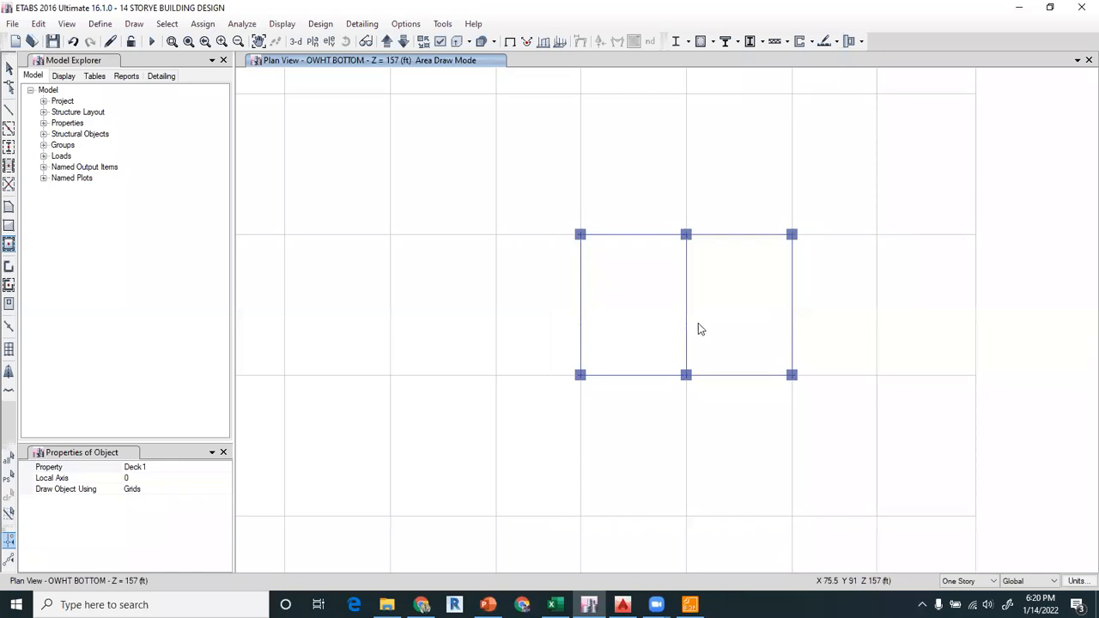
left_click(709, 271)
left_click(440, 41)
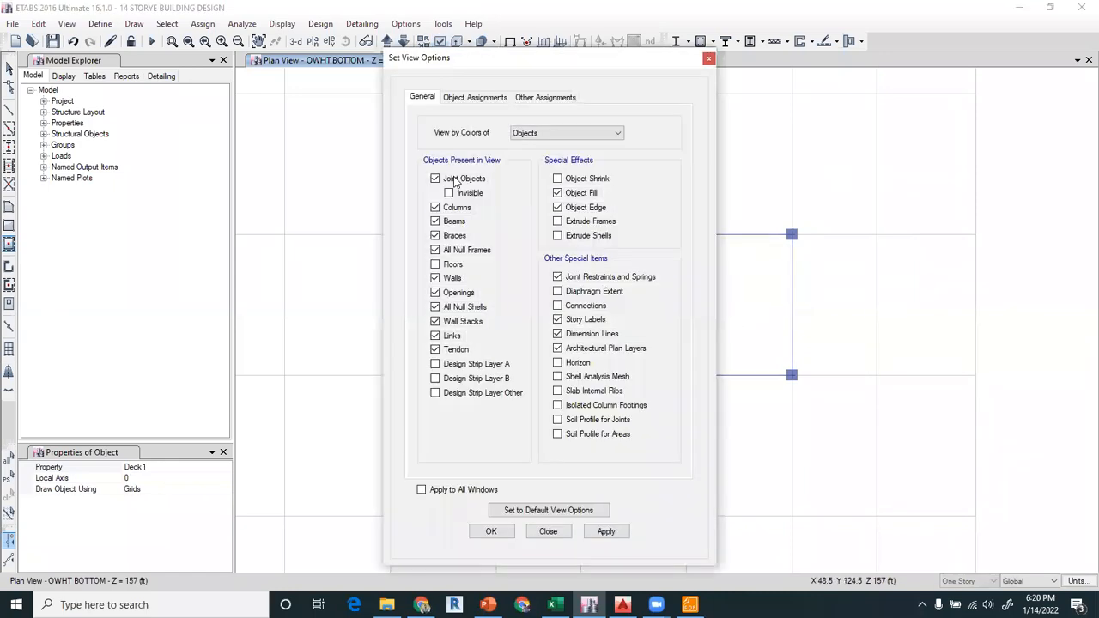
left_click(451, 265)
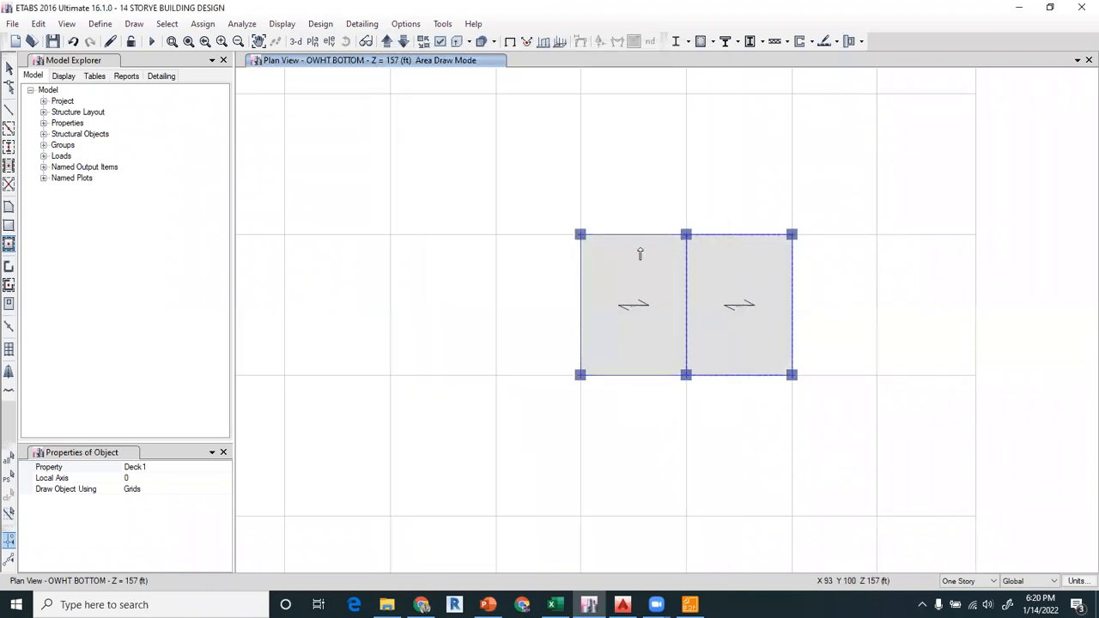
Cover both tank bays on the OHWT TOP plan with Deck1 floor panels
left_click(387, 41)
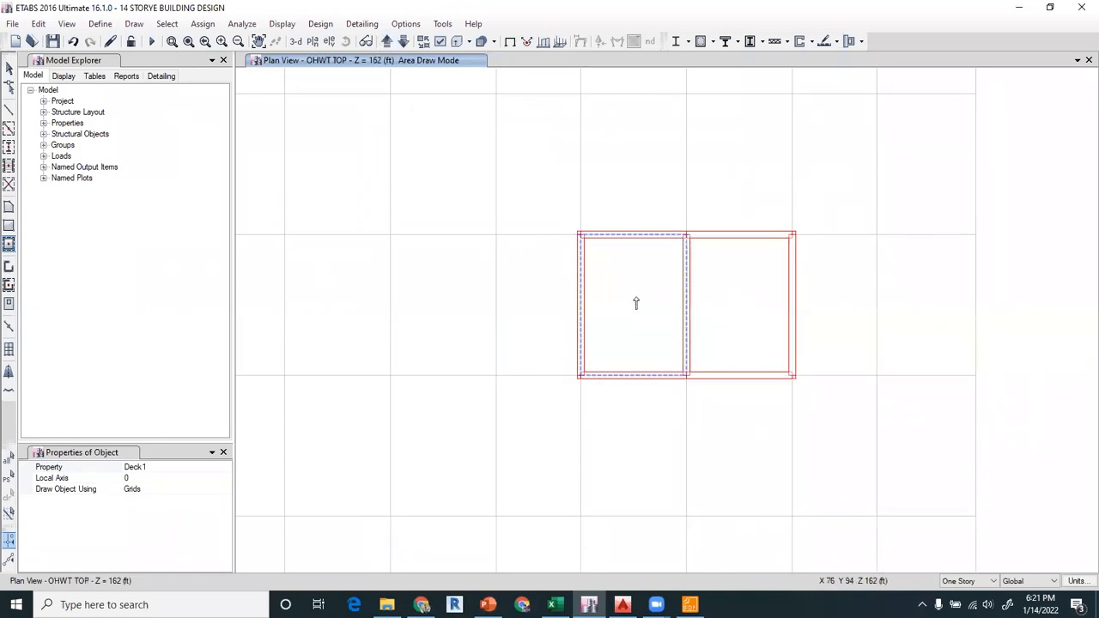
left_click(736, 307)
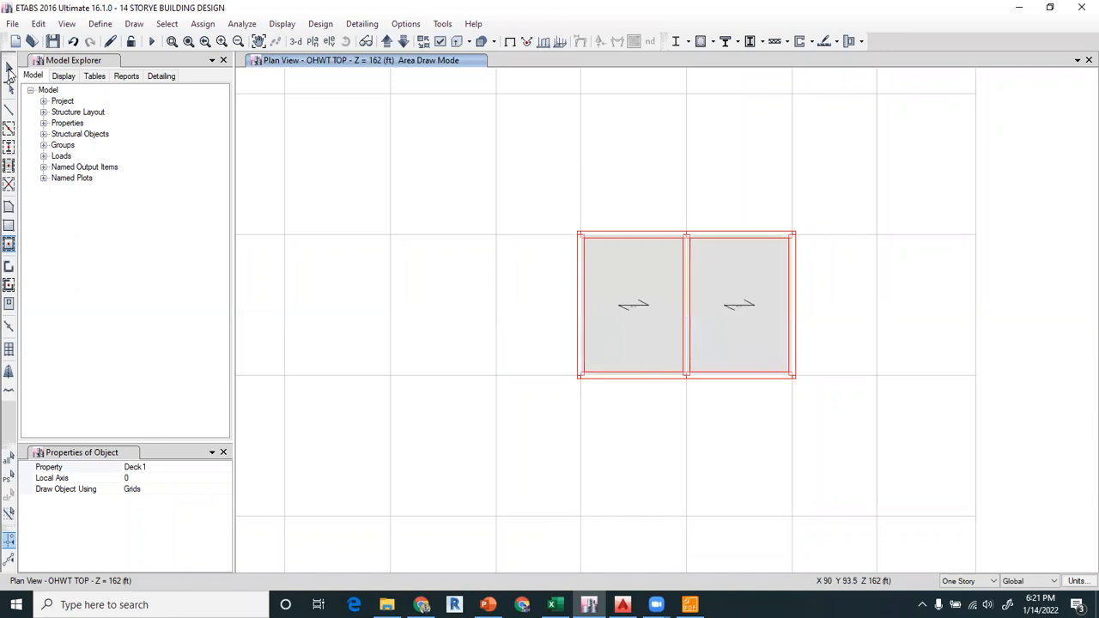
left_click(9, 69)
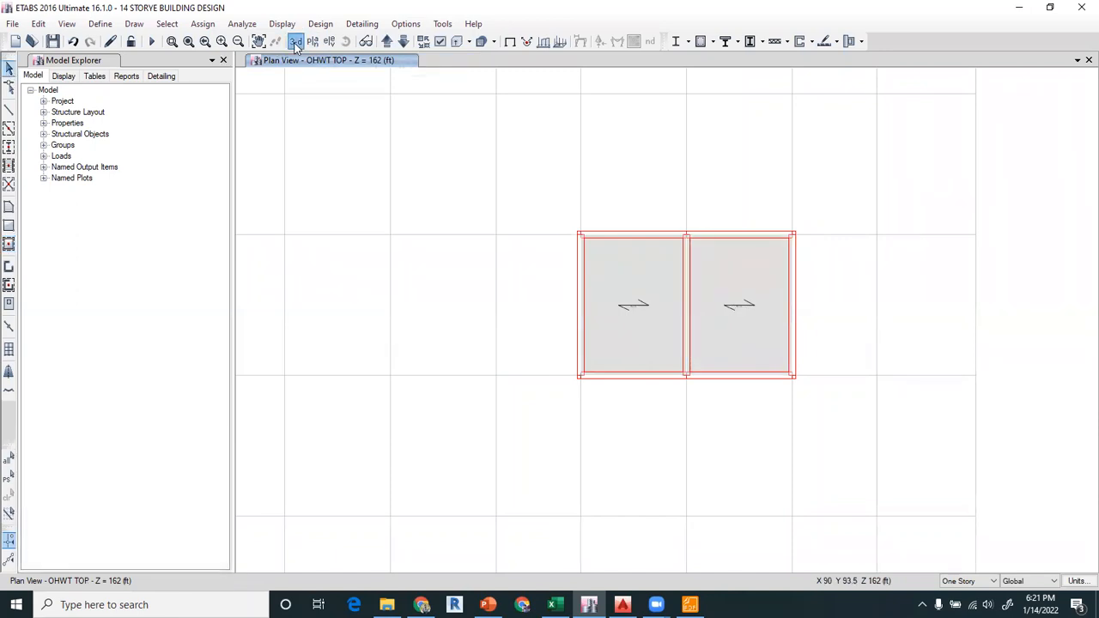
Inspect the overhead tank's walls, bottom slab and top slab in the 3D view
left_click(295, 43)
scroll(652, 125, "up", 3)
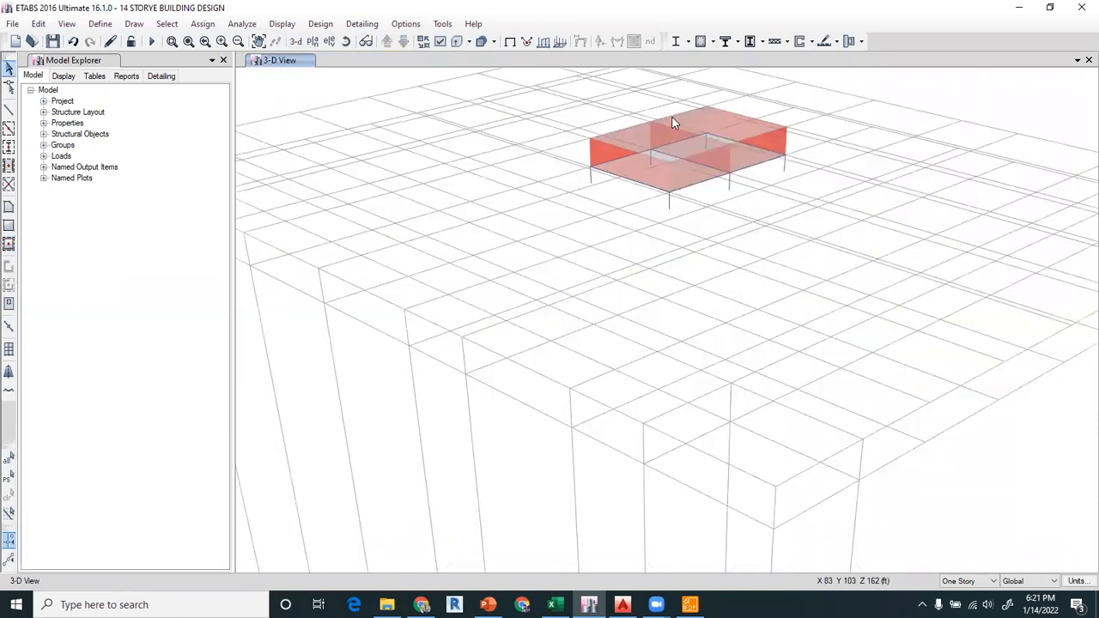
scroll(678, 110, "up", 3)
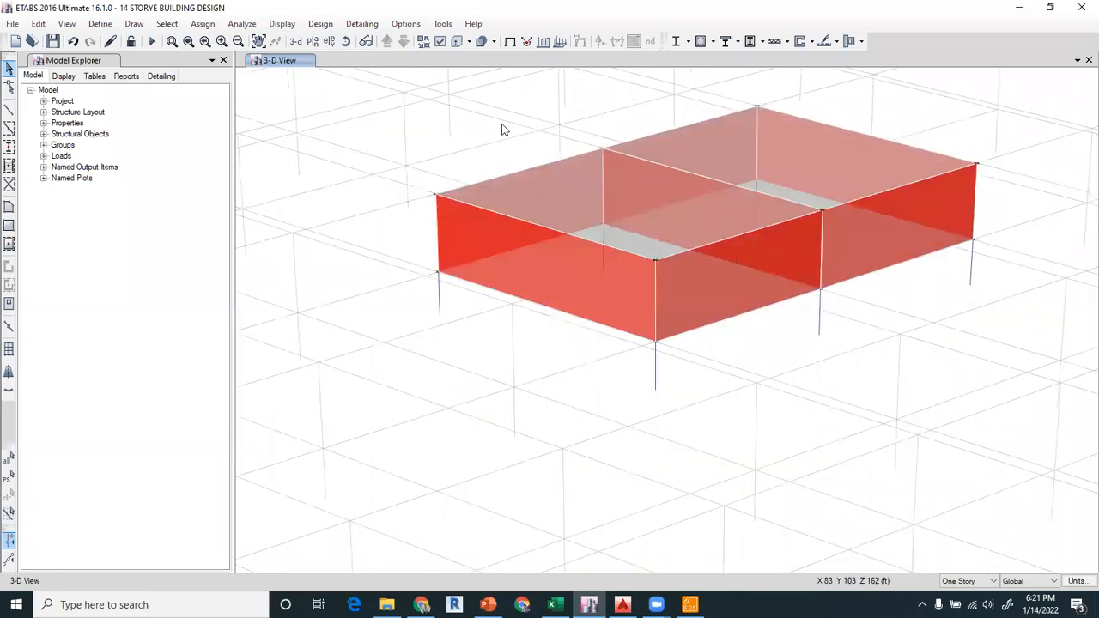
scroll(427, 210, "down", 5)
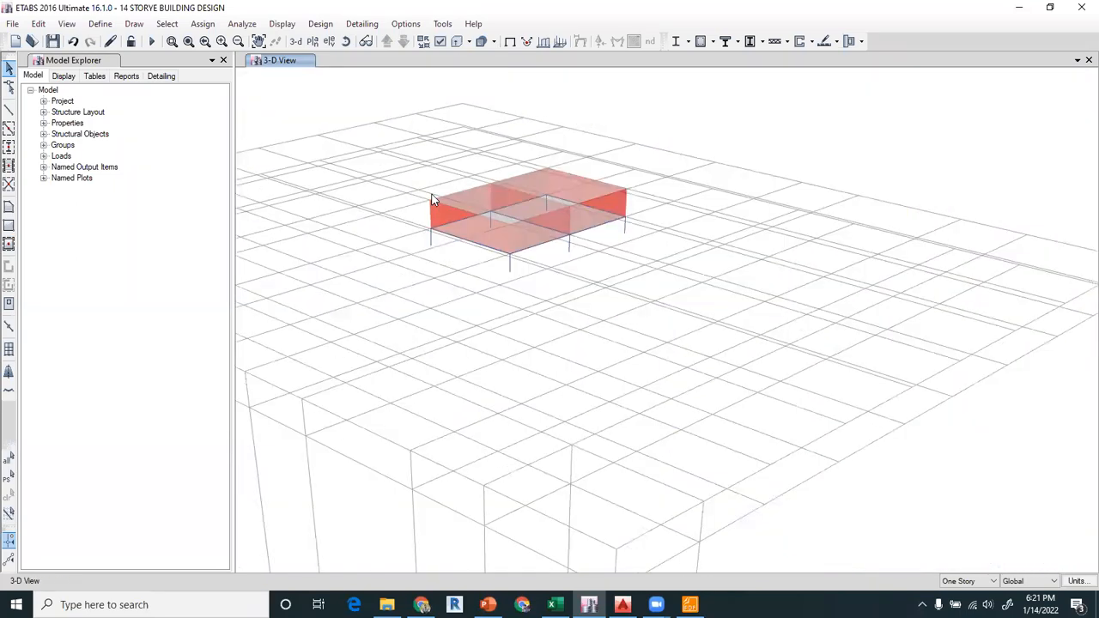
middle_click_drag(402, 188, 553, 197)
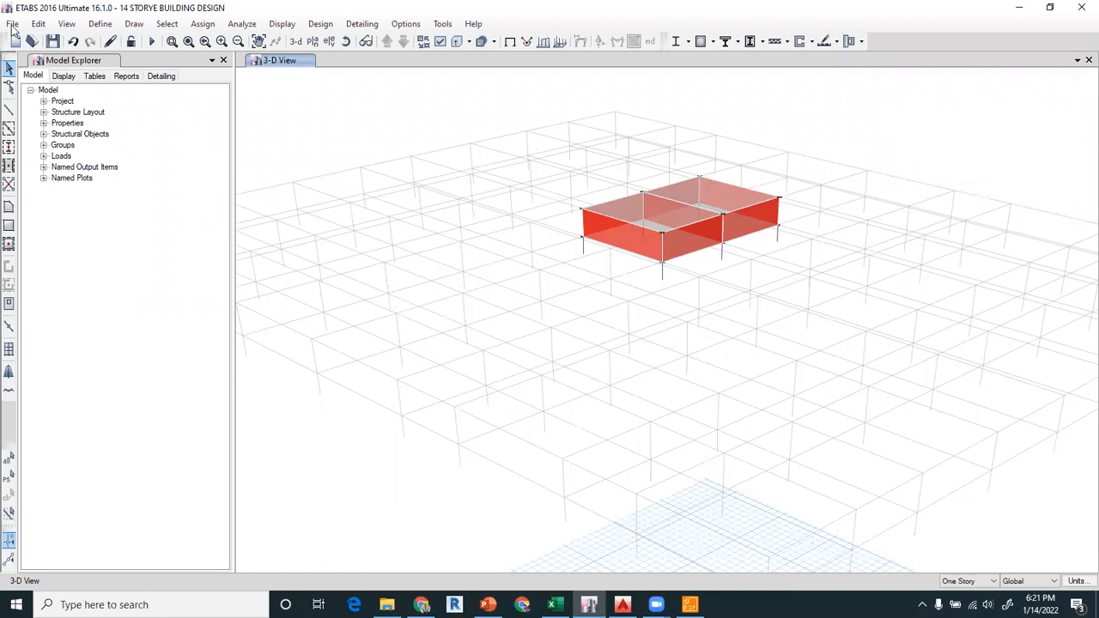
Restore the displayed story range to Basement through OHWT TOP and open the TOP story plan
left_click(60, 24)
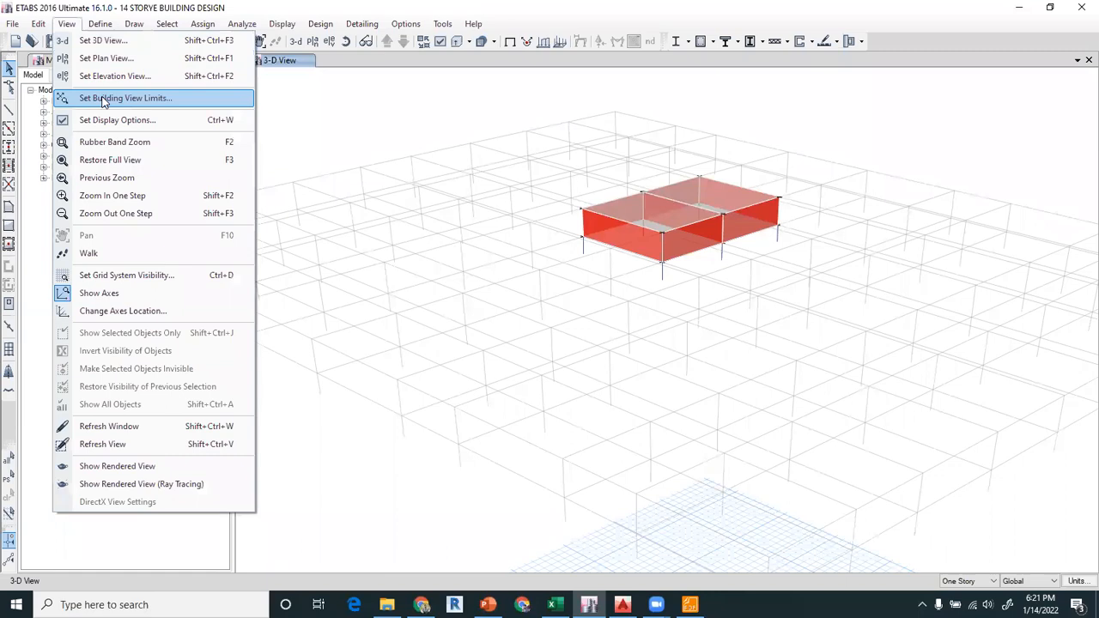
left_click(104, 98)
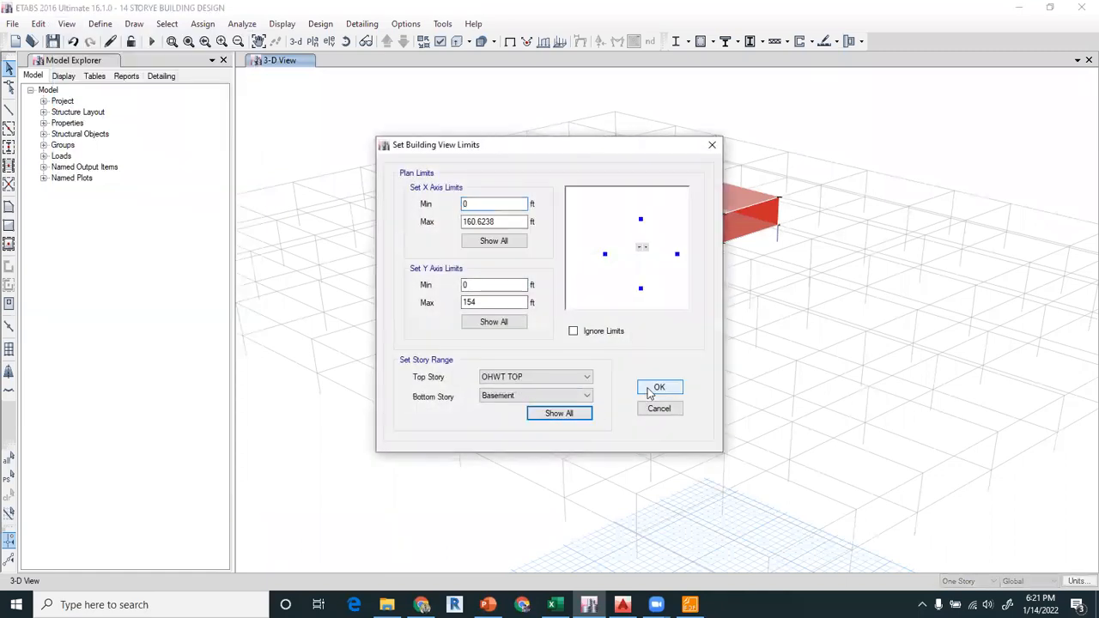
left_click(653, 388)
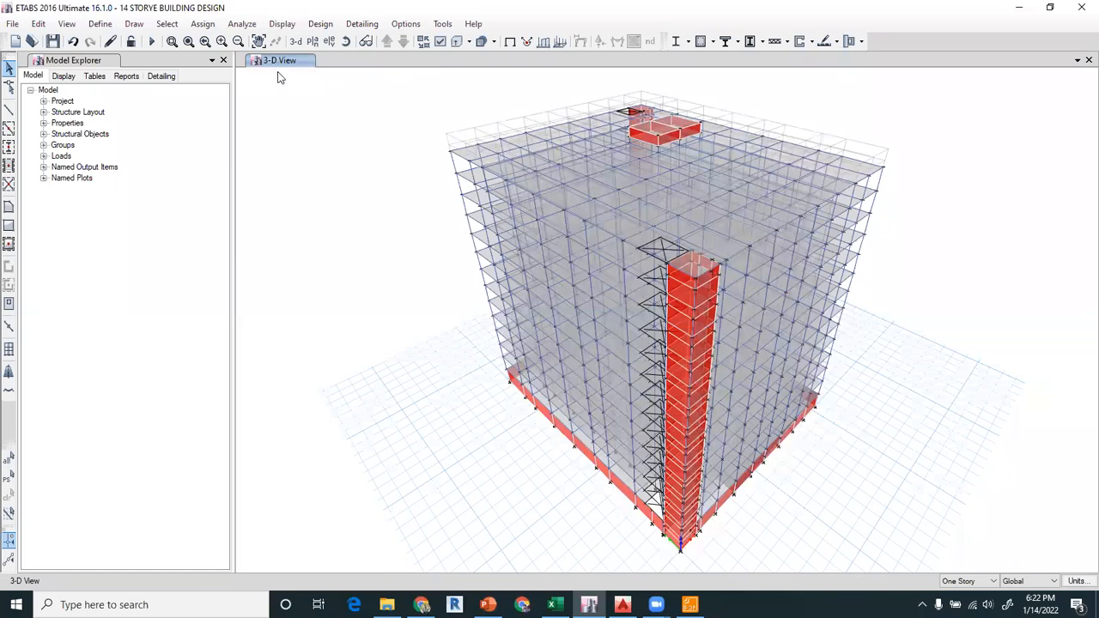
left_click(312, 41)
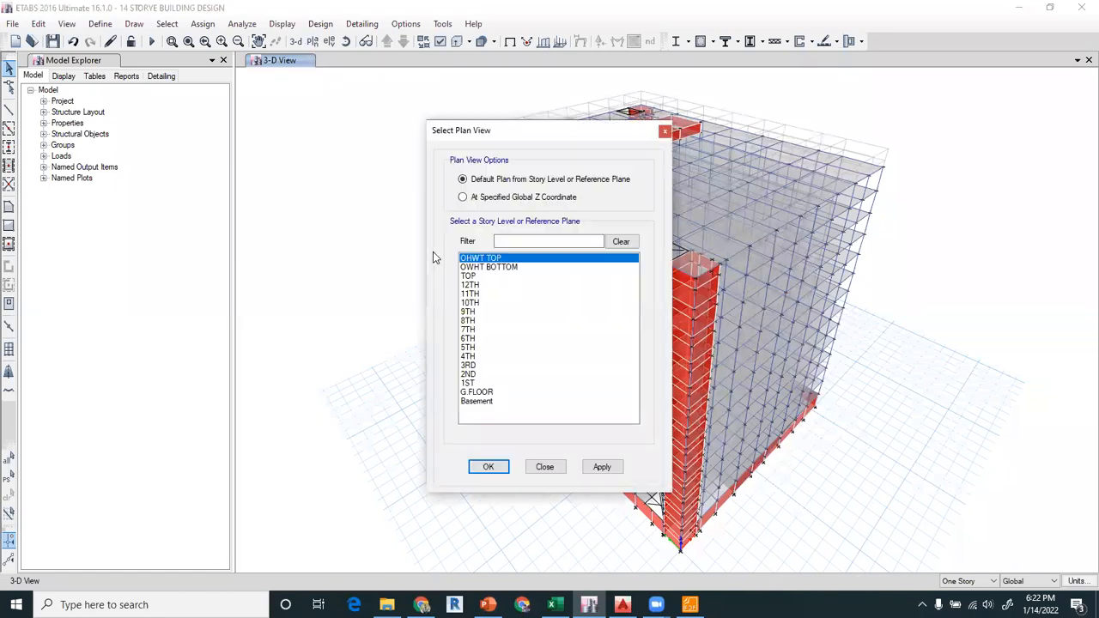
left_click(482, 276)
left_click(488, 467)
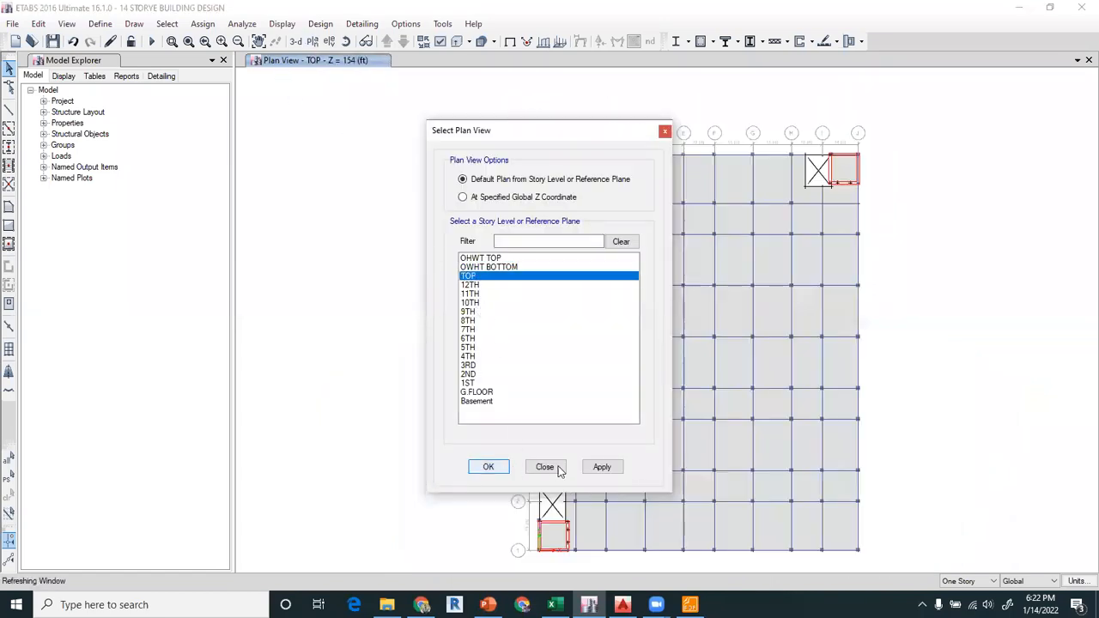
Draw an 11 ft by 11.5 ft rectangular Opening inside the walled core at grid A-1, applied to All Stories
middle_click_drag(589, 513, 612, 374)
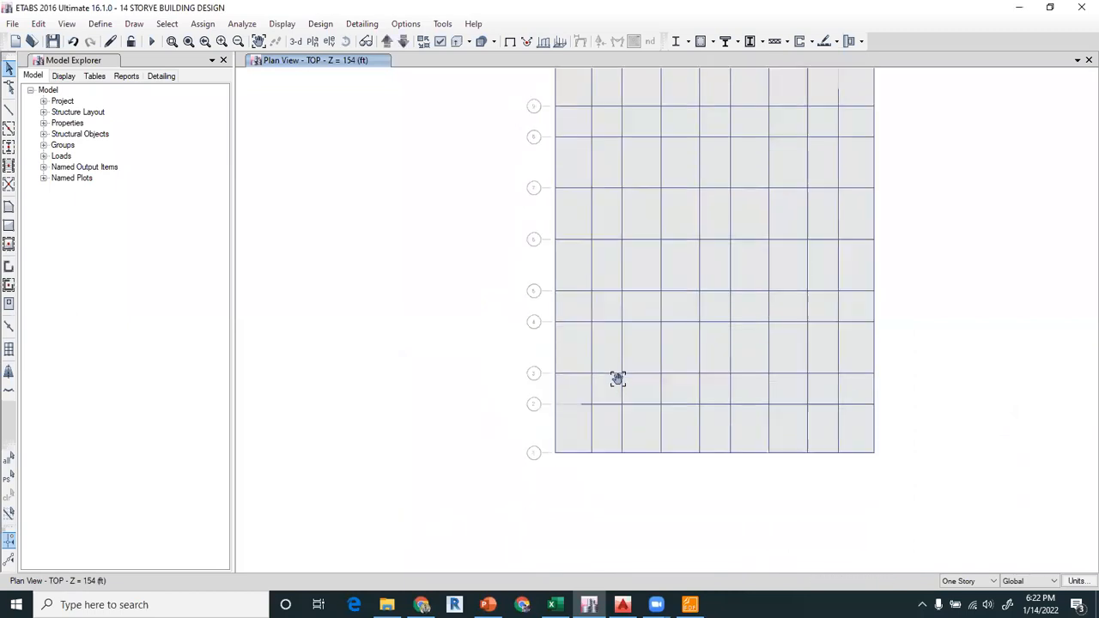
scroll(576, 415, "up", 3)
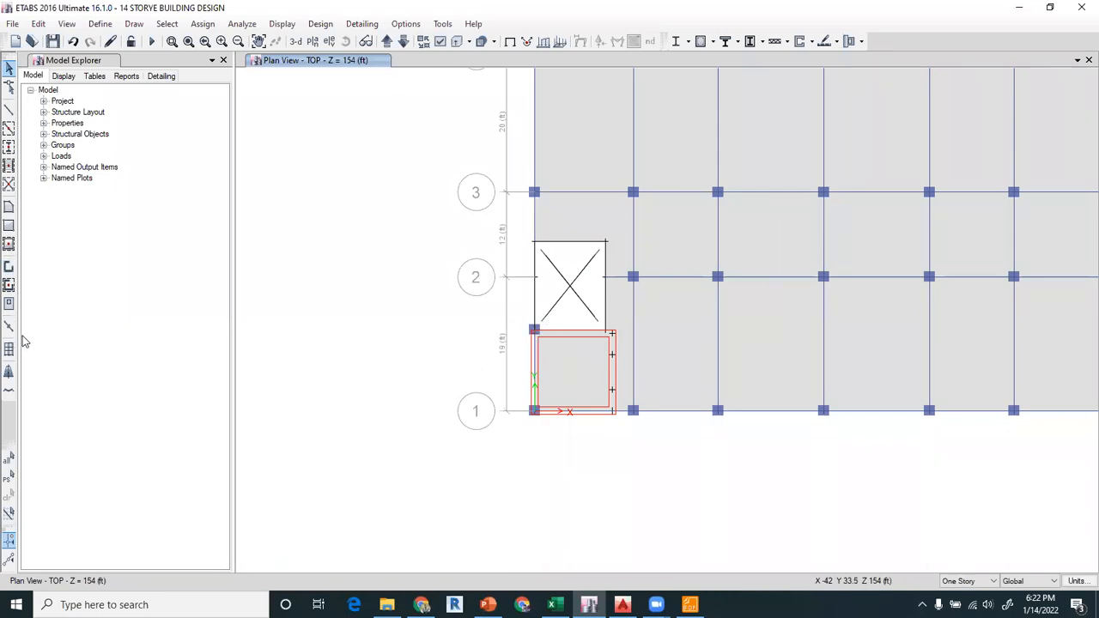
left_click(134, 23)
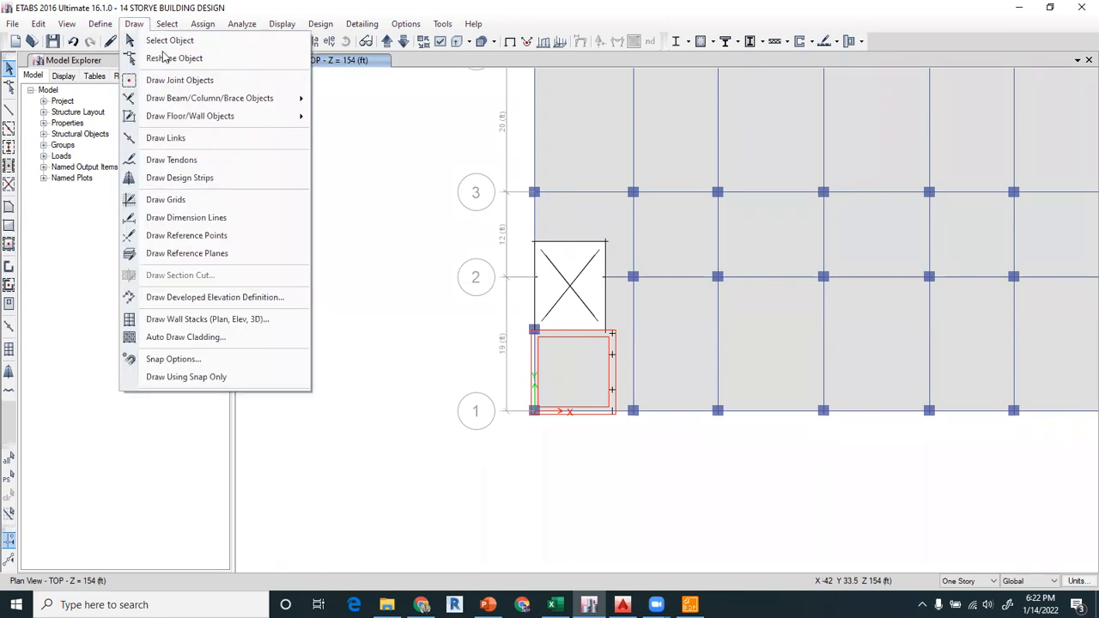
mouse_move(210, 104)
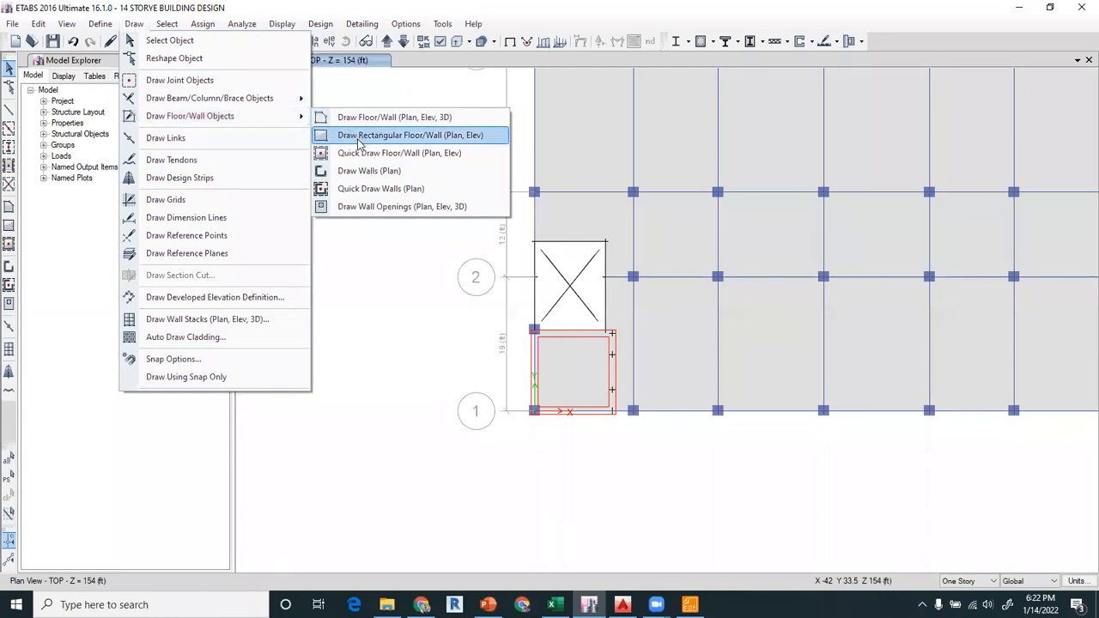
left_click(359, 137)
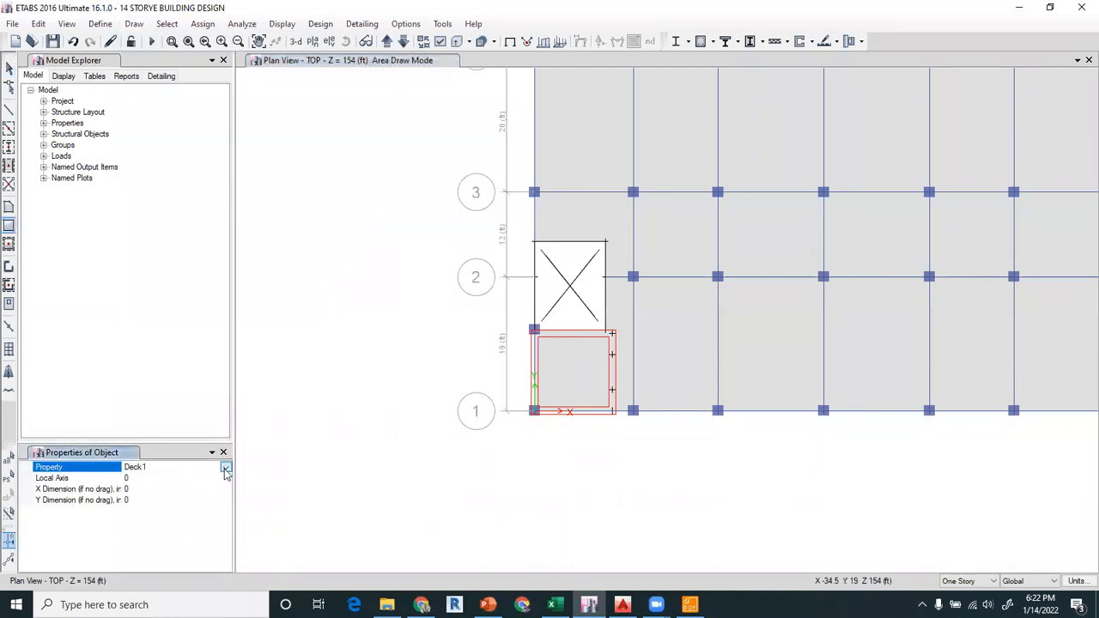
left_click(224, 467)
left_click(139, 497)
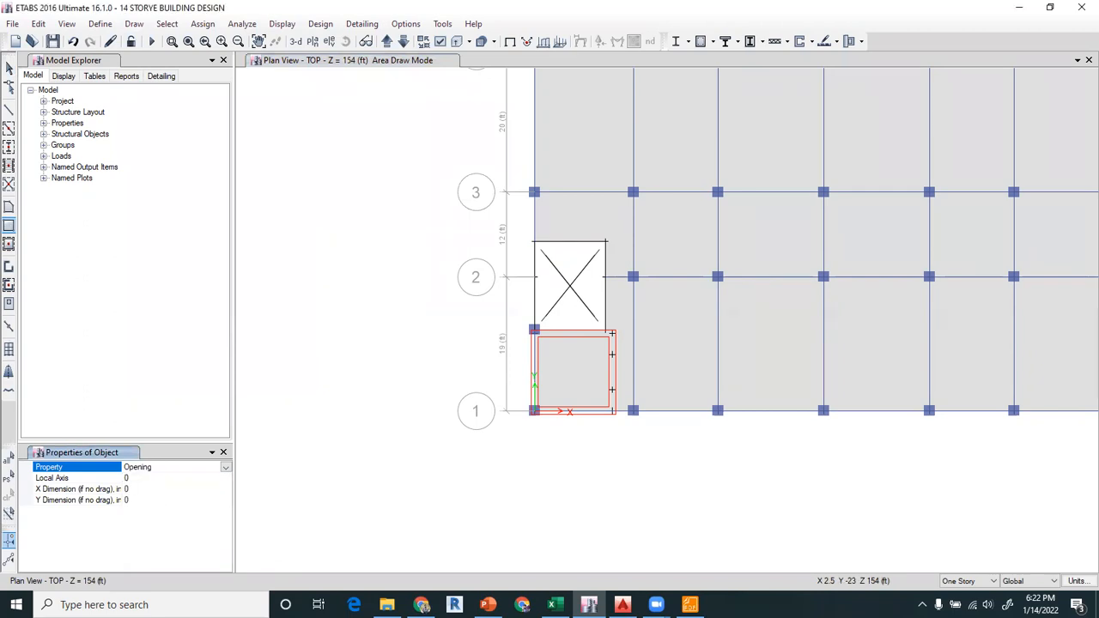
left_click(965, 583)
left_click(962, 599)
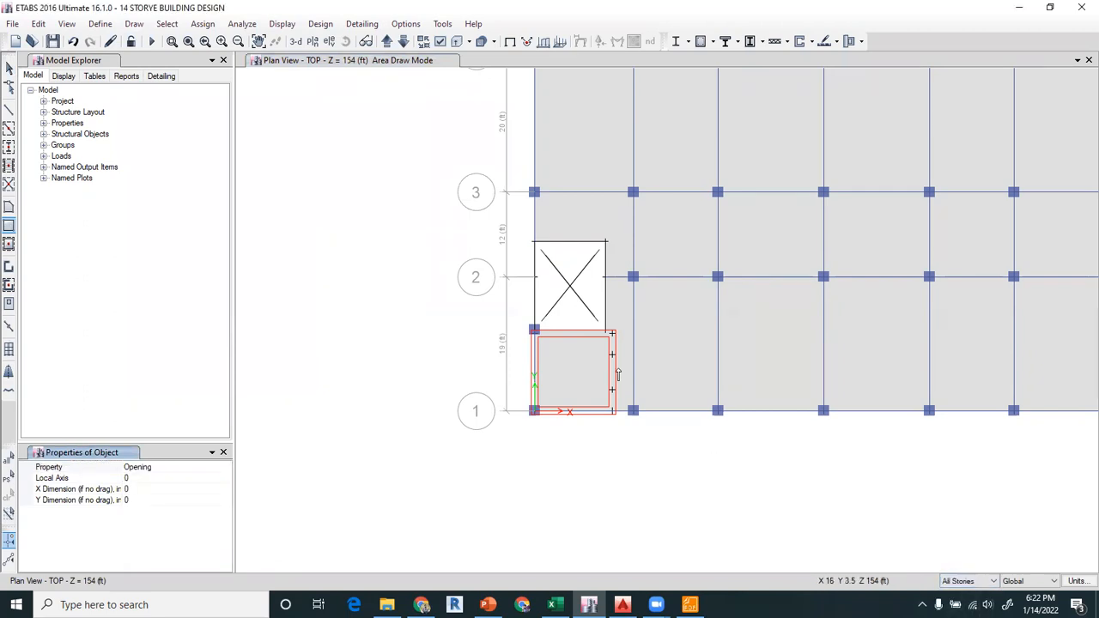
left_click(534, 330)
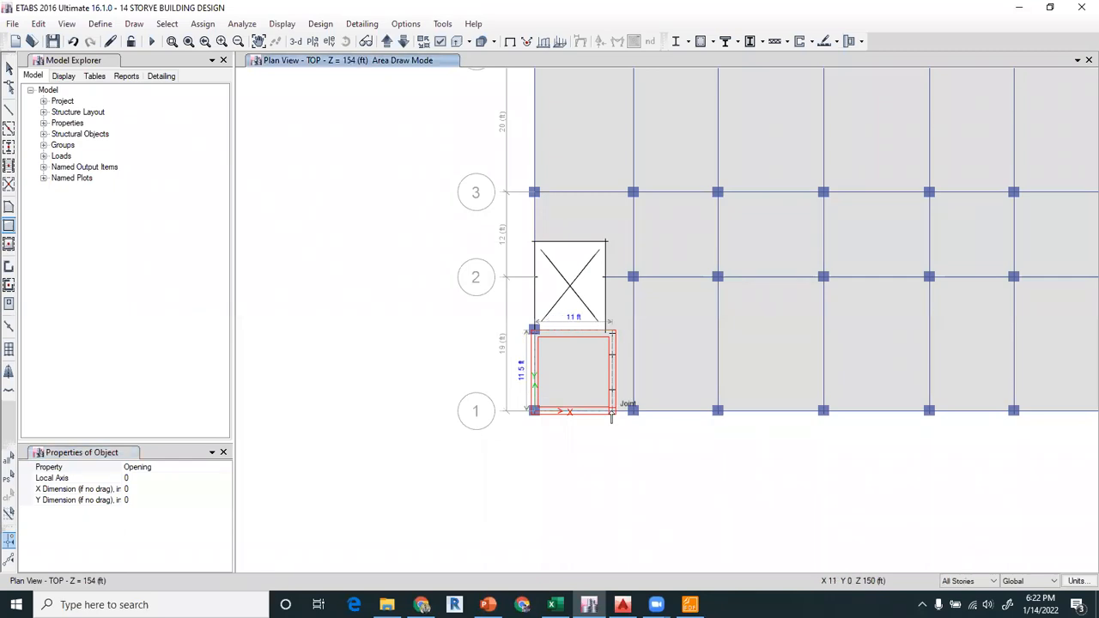
left_click(612, 414)
Draw a matching 10.5 ft by 11 ft Opening inside the walled core at grid J-10 on all stories
scroll(464, 421, "down", 3)
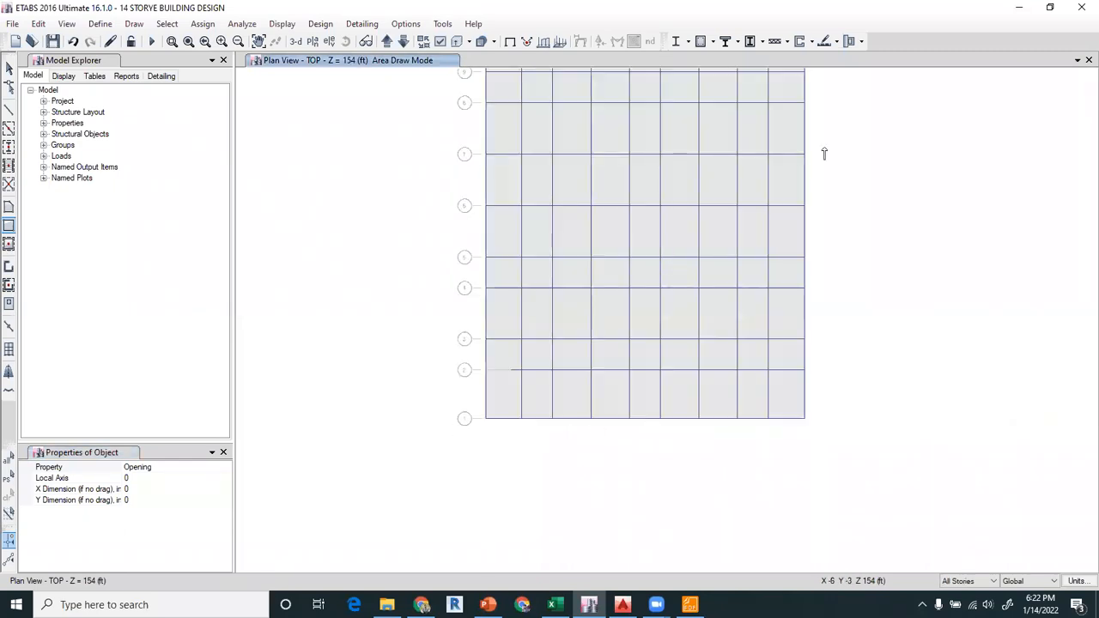
middle_click_drag(849, 122, 820, 267)
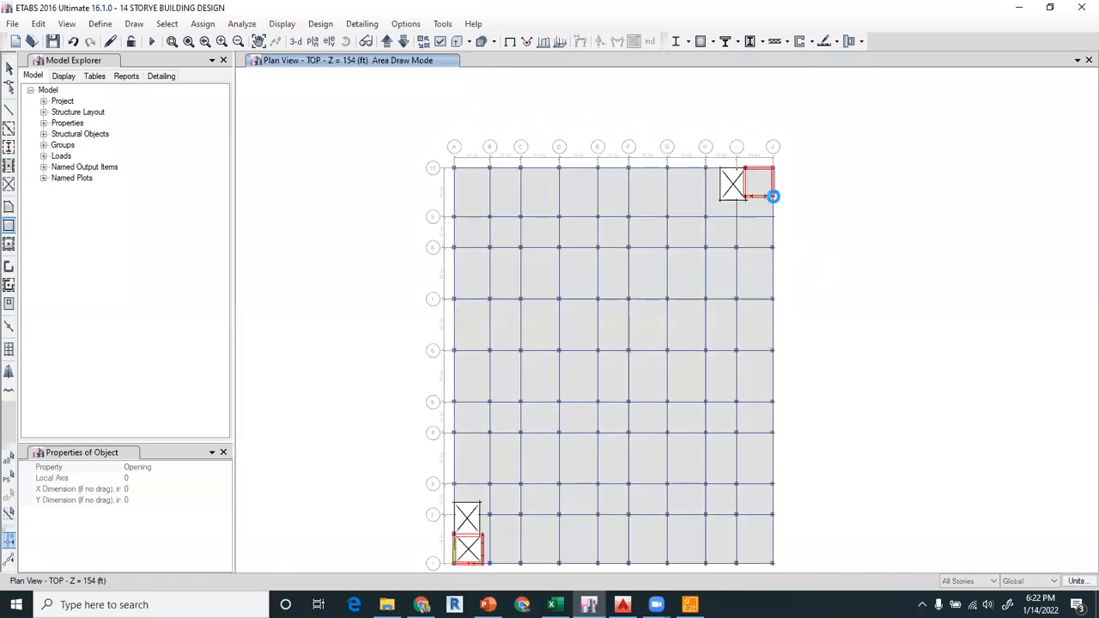
key("Escape")
scroll(773, 185, "up", 5)
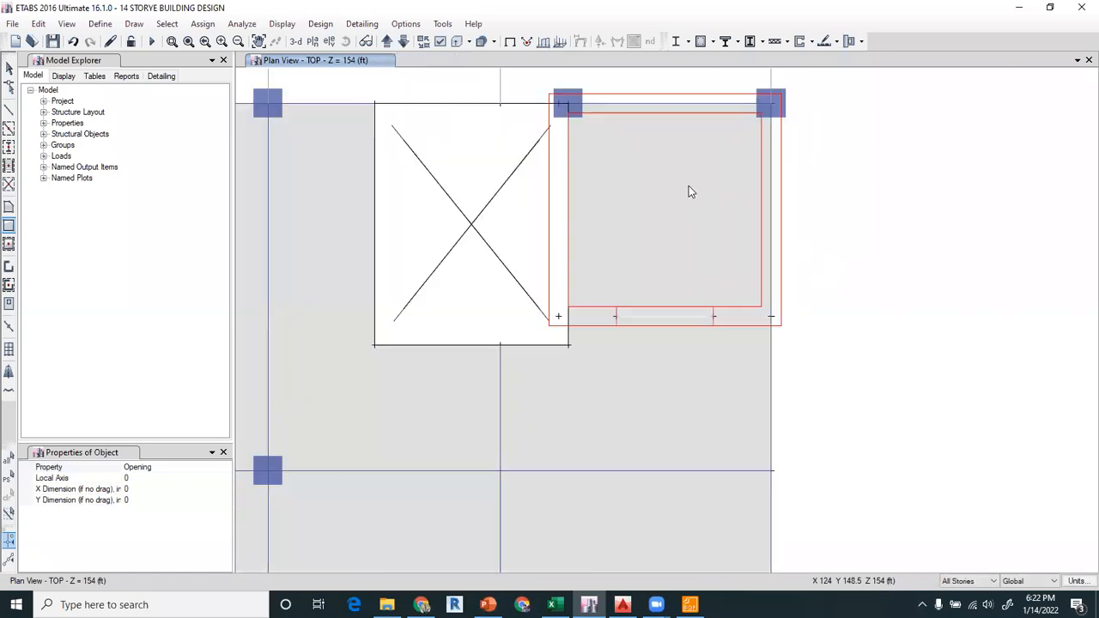
left_click(567, 103)
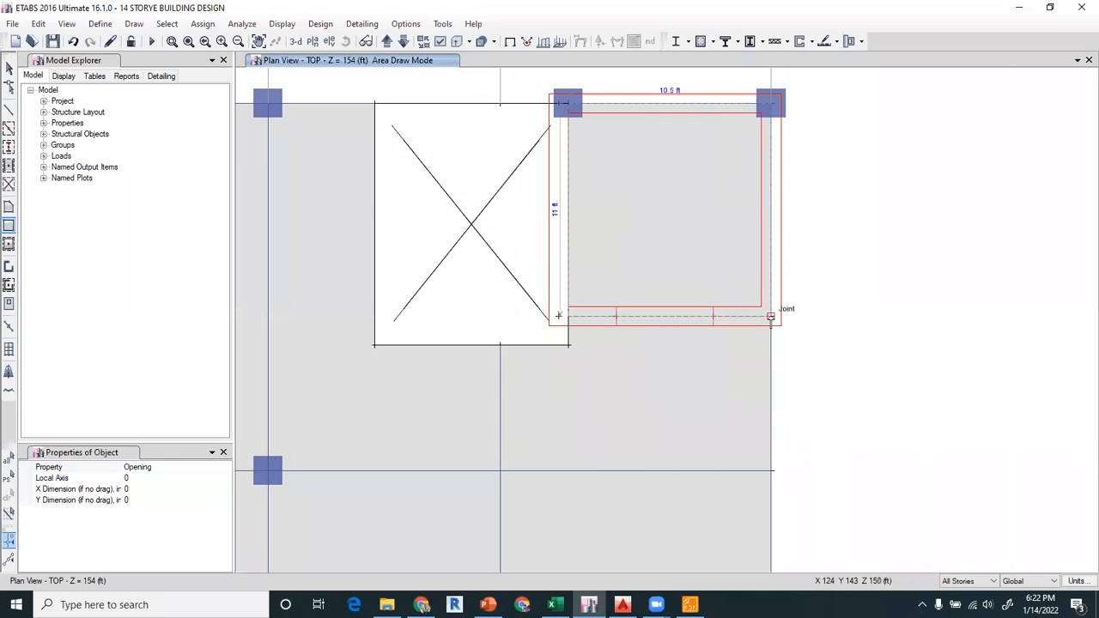
left_click(771, 317)
left_click(9, 68)
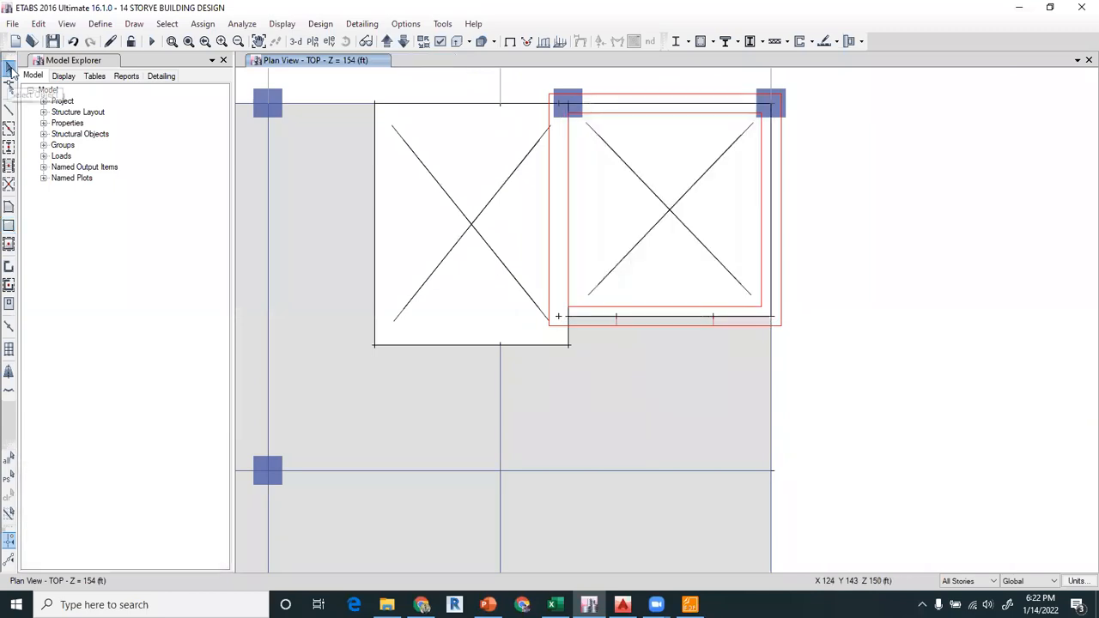
Delete both core openings from the OHWT TOP plan only, with the drawing scope set to One Story
left_click(296, 42)
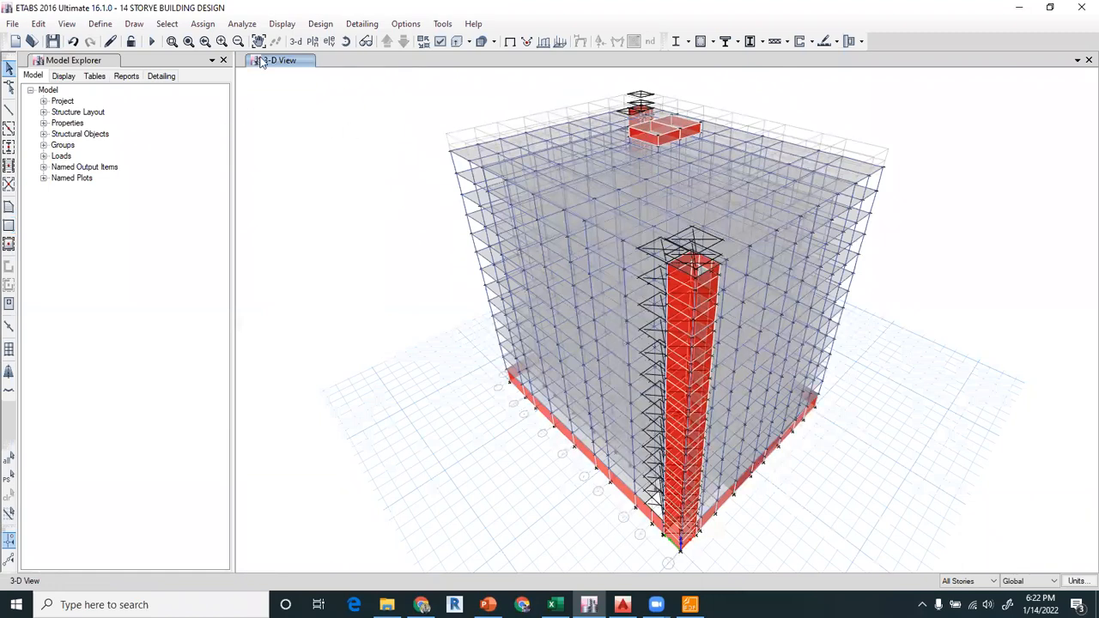
left_click(313, 43)
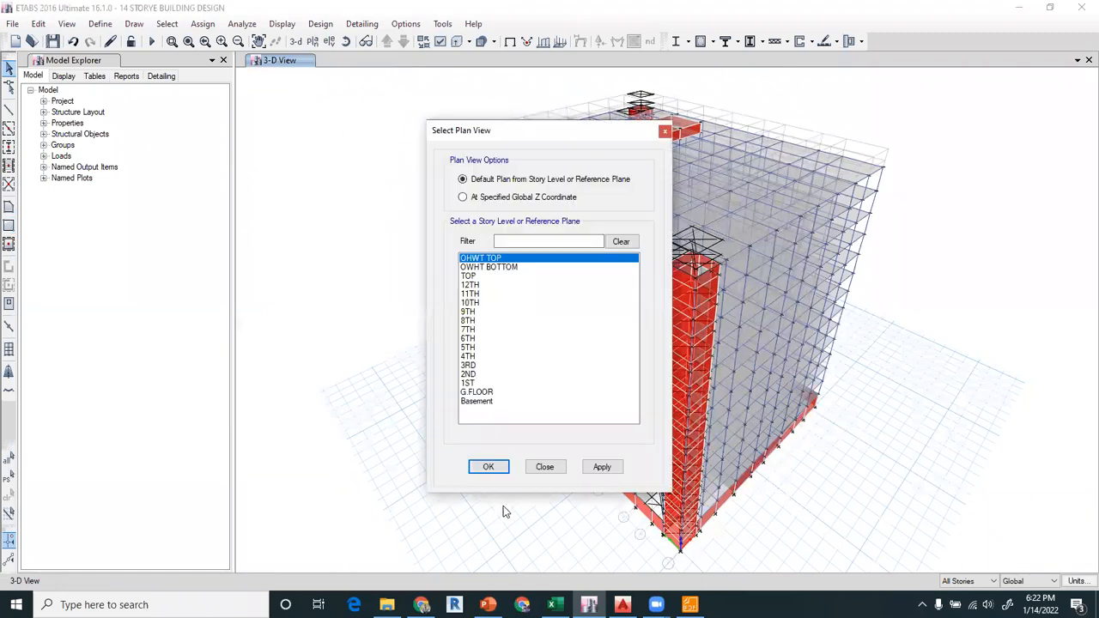
left_click(489, 466)
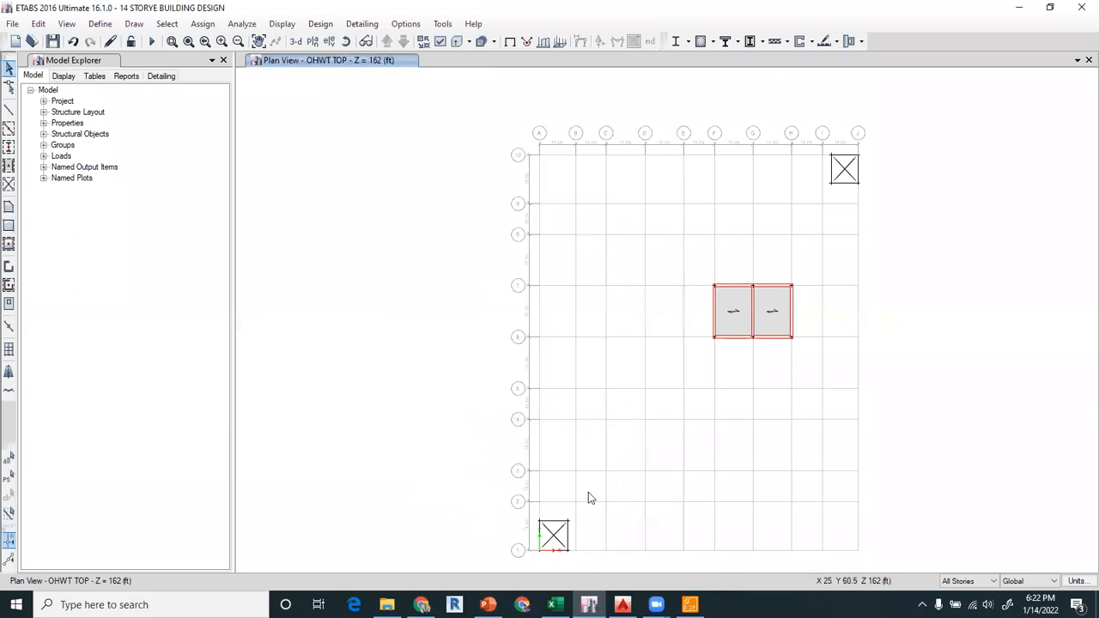
left_click(969, 582)
left_click(962, 593)
left_click(847, 176)
key("Delete")
left_click(553, 534)
key("Delete")
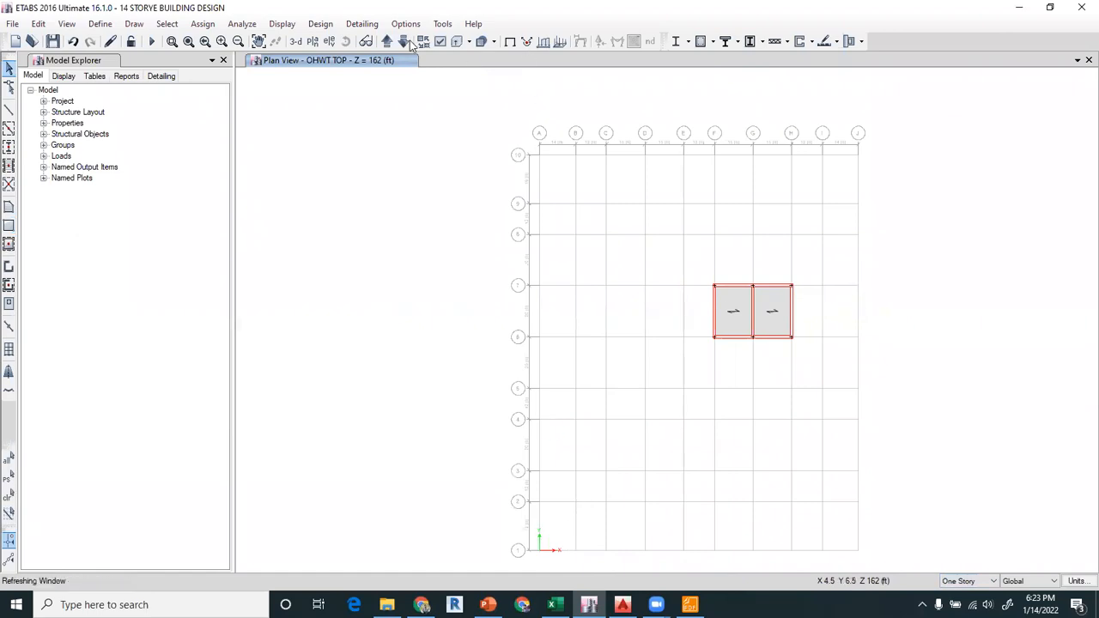
Delete the two core openings from the OWHT BOTTOM plan
left_click(402, 44)
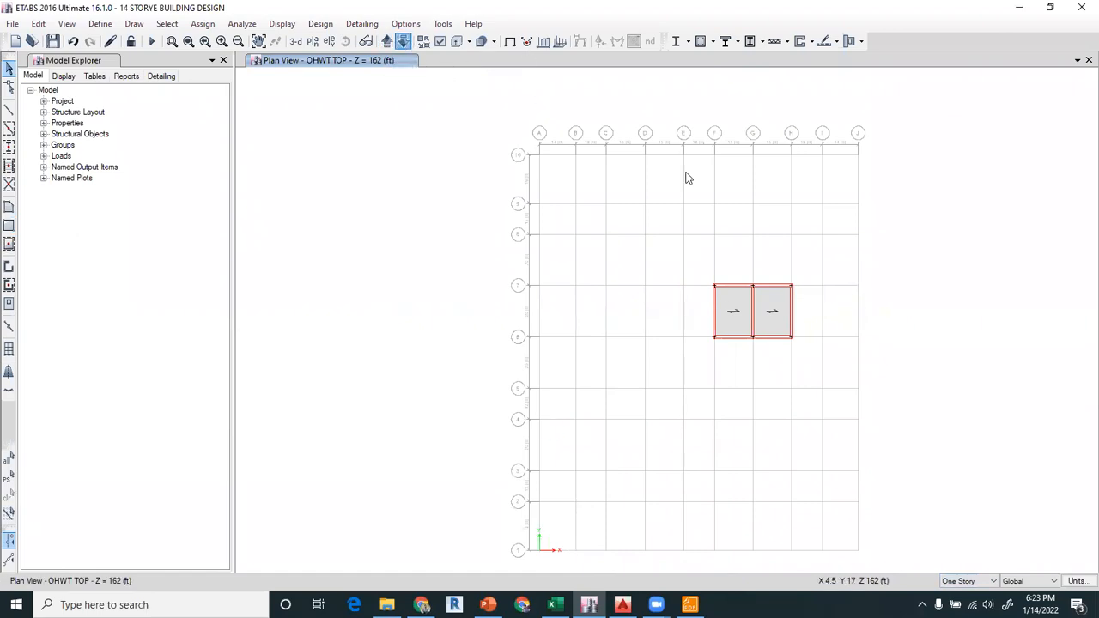
left_click(840, 173)
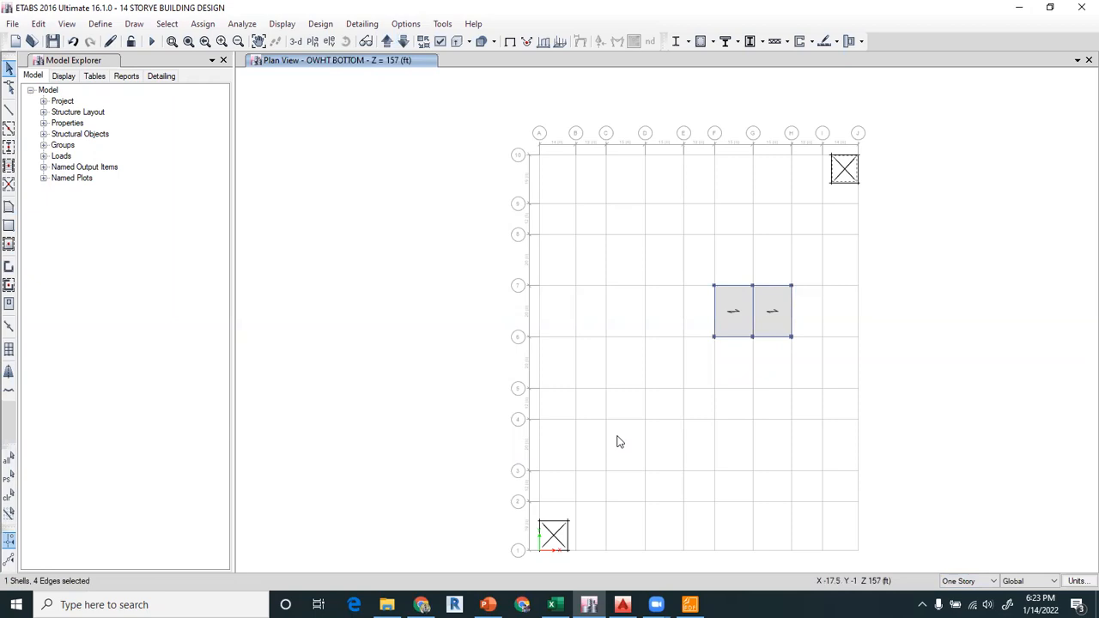
key("Delete")
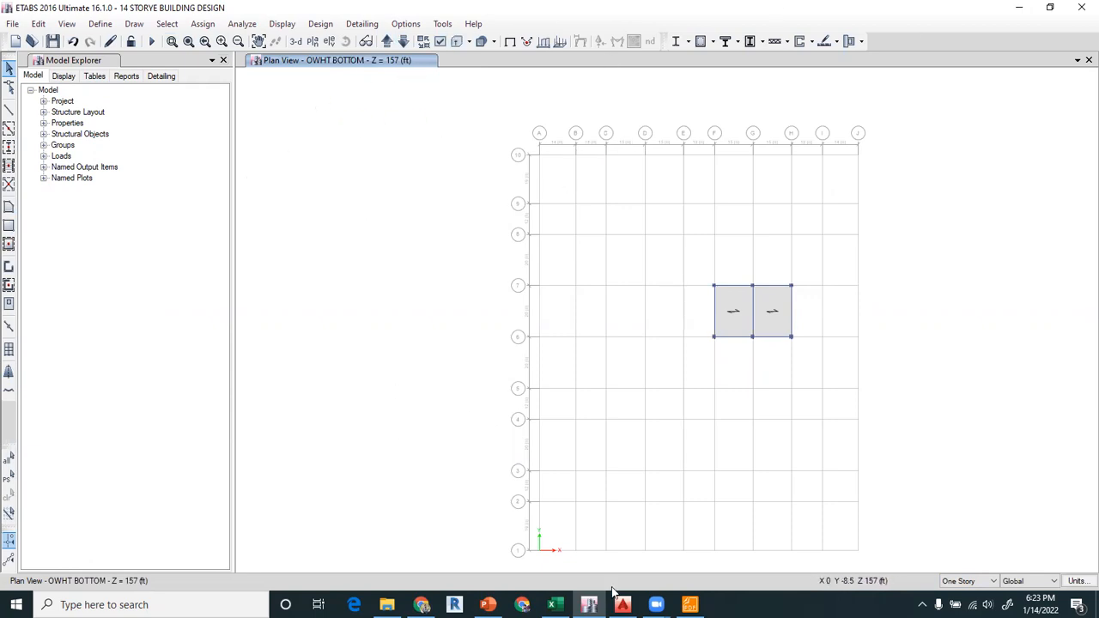
Switch to the PowerPoint presentation and review the Session 4 contents and the Quick Draw template modelling slide
left_click(488, 604)
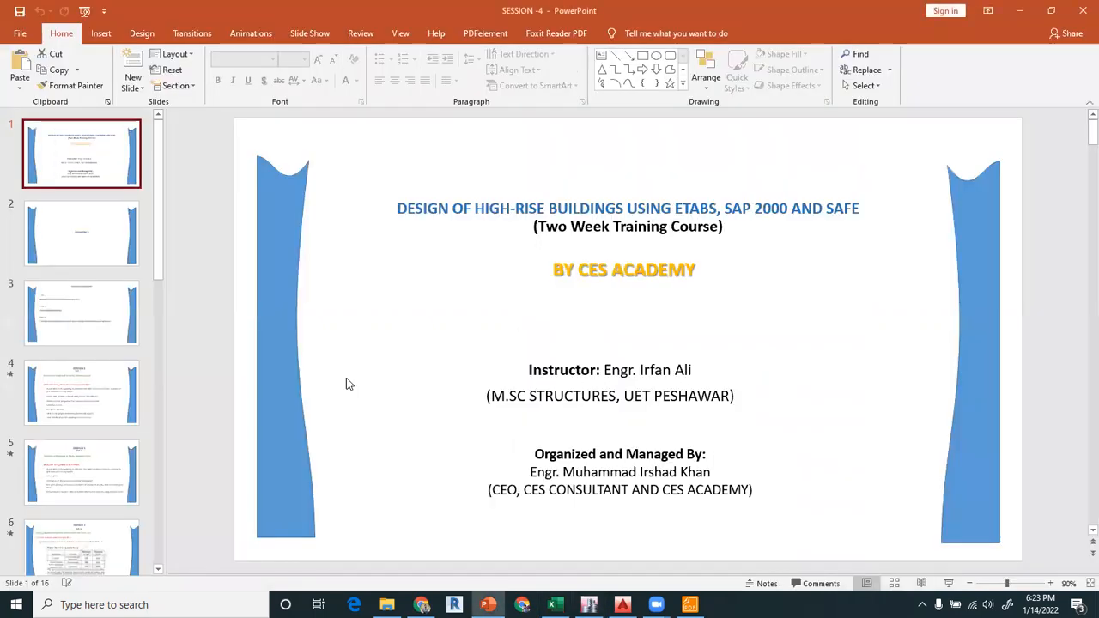
left_click(120, 233)
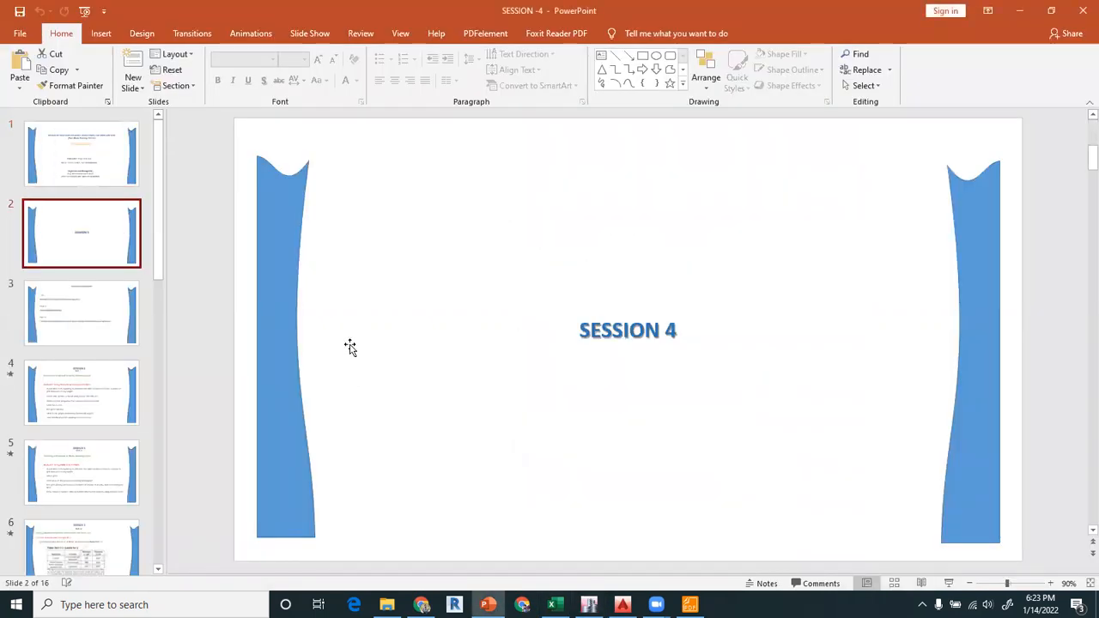
left_click(202, 275)
scroll(201, 275, "down", 1)
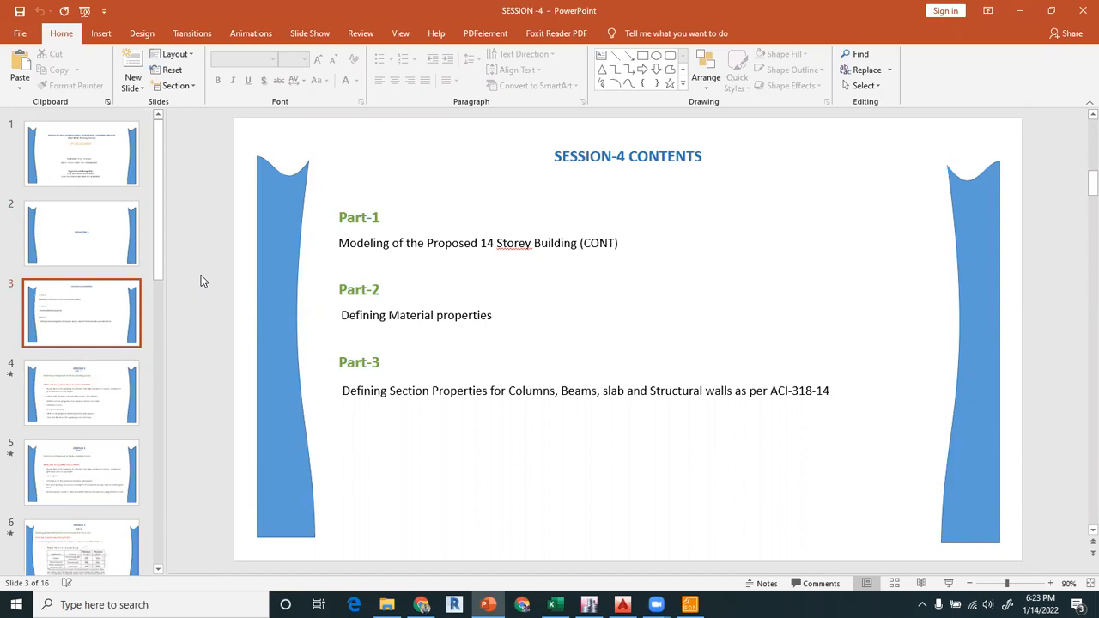
scroll(201, 275, "down", 1)
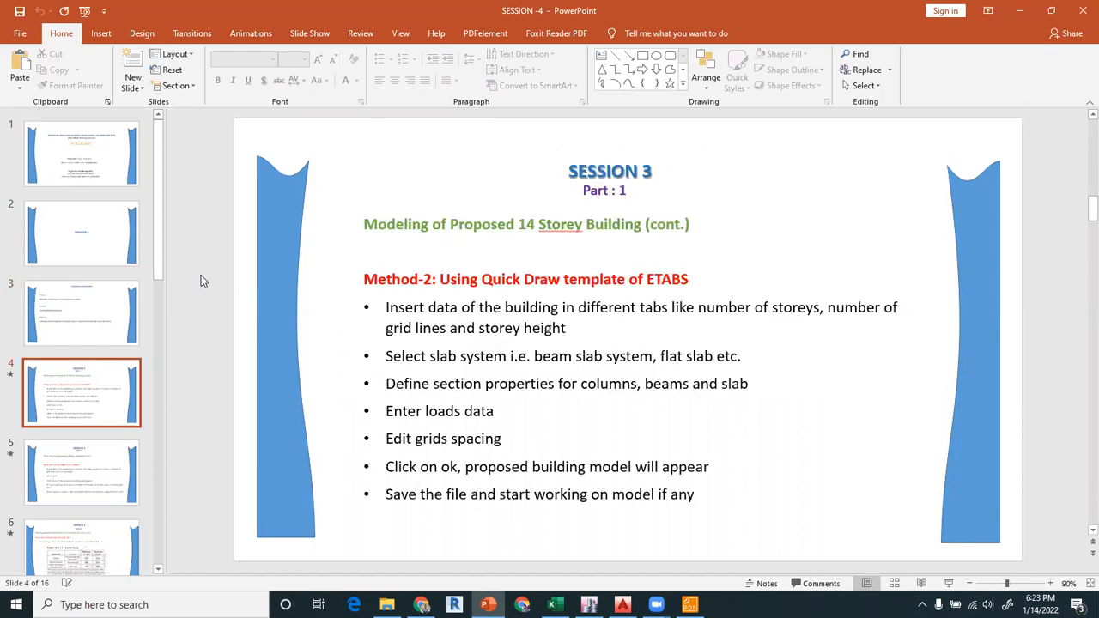
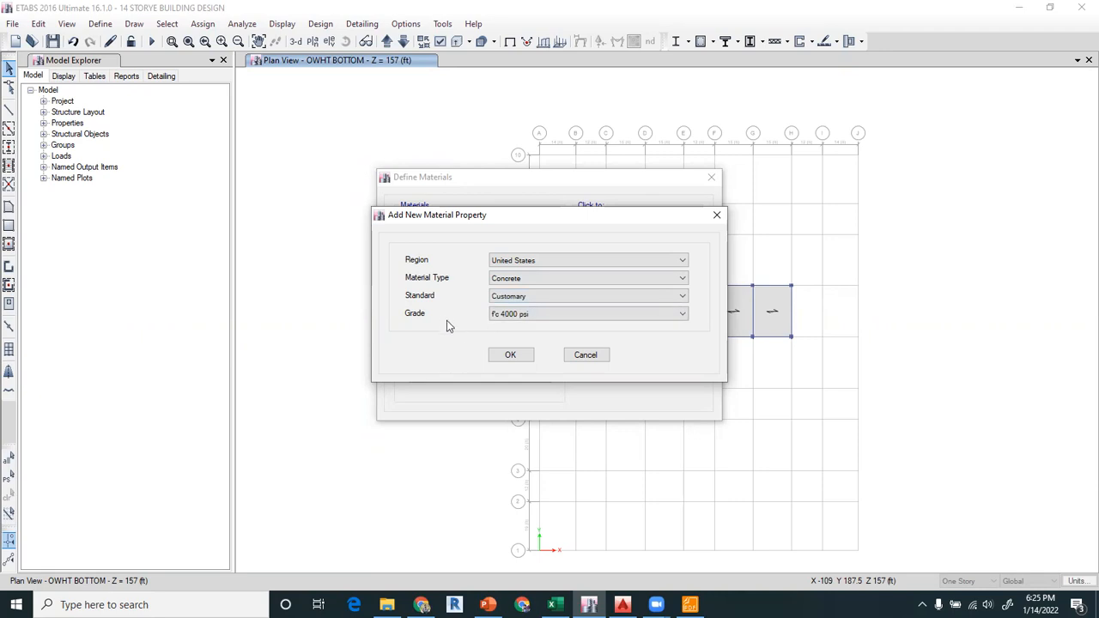
Add a new United States Customary concrete material with grade f'c 3000 psi
left_click(550, 314)
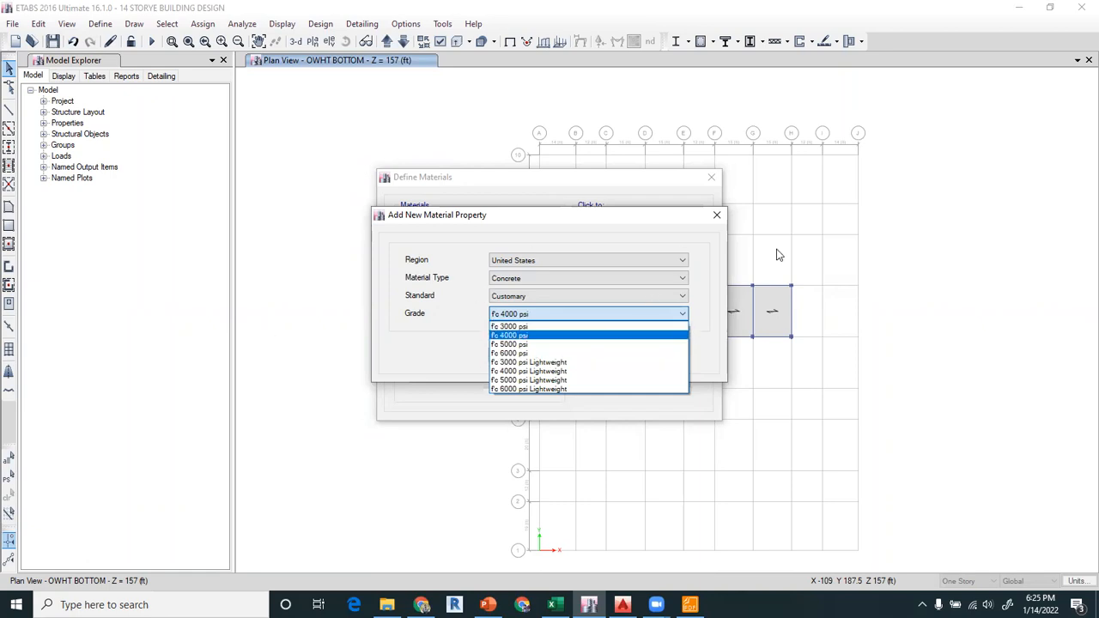
left_click(536, 328)
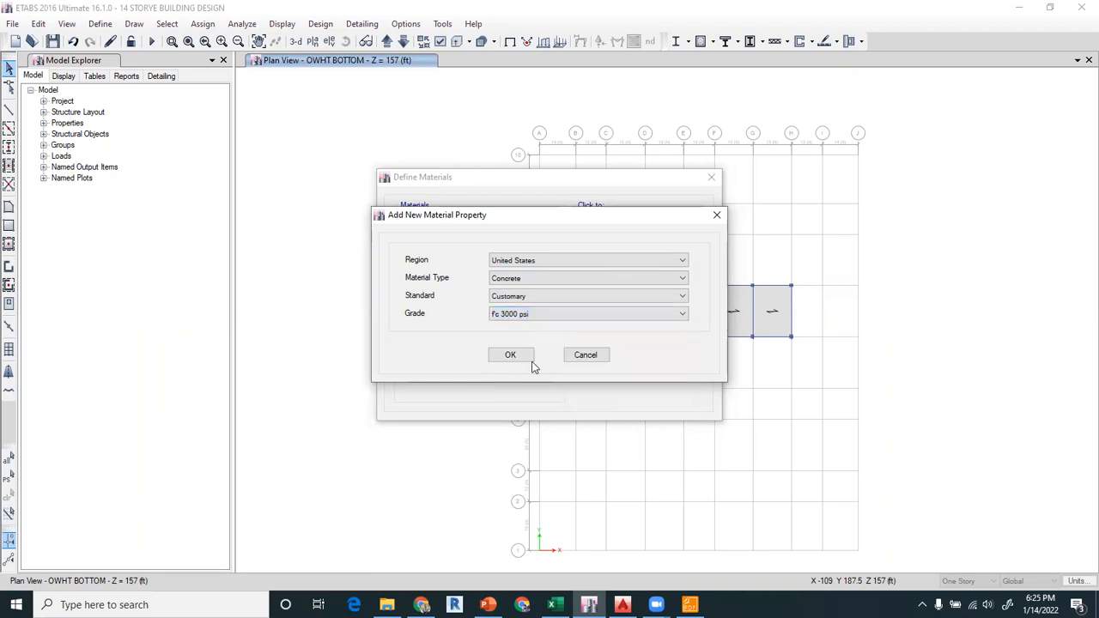
left_click(512, 355)
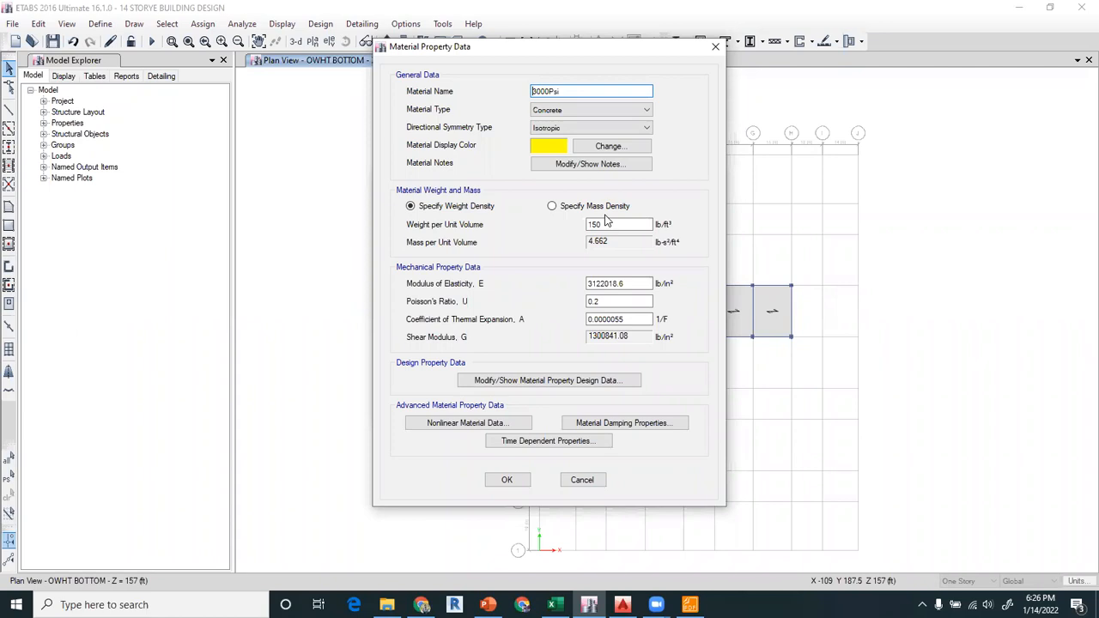
Try the Orthotropic symmetry type on the 3000Psi concrete, review its directional mechanical properties, and return it to Isotropic
left_click(566, 113)
left_click(566, 112)
left_click(584, 130)
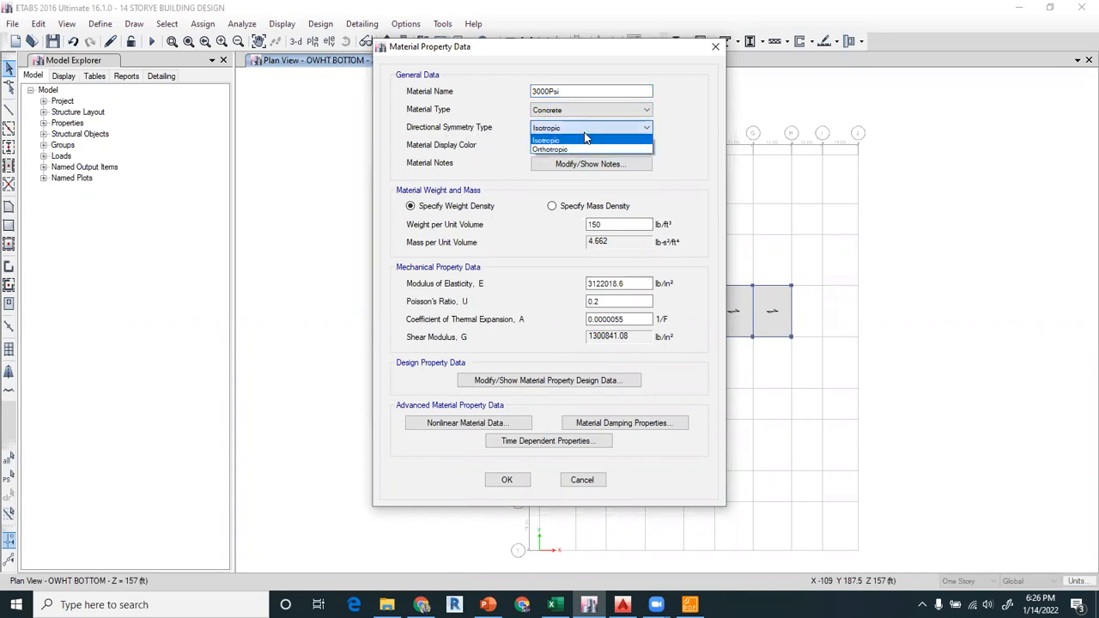
left_click(585, 138)
left_click(563, 129)
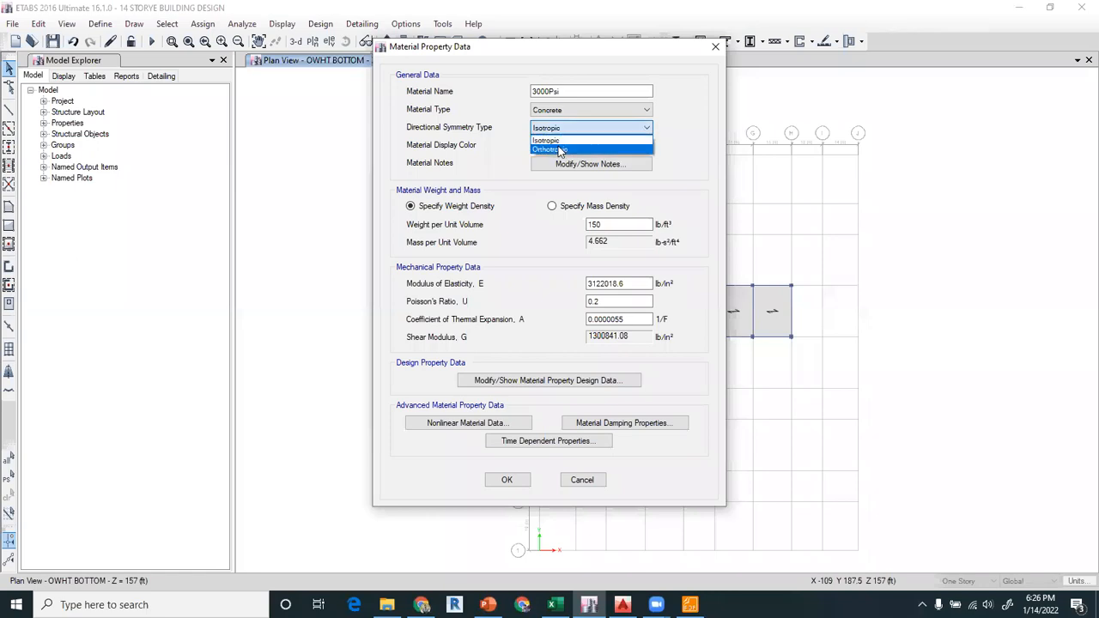
left_click(566, 130)
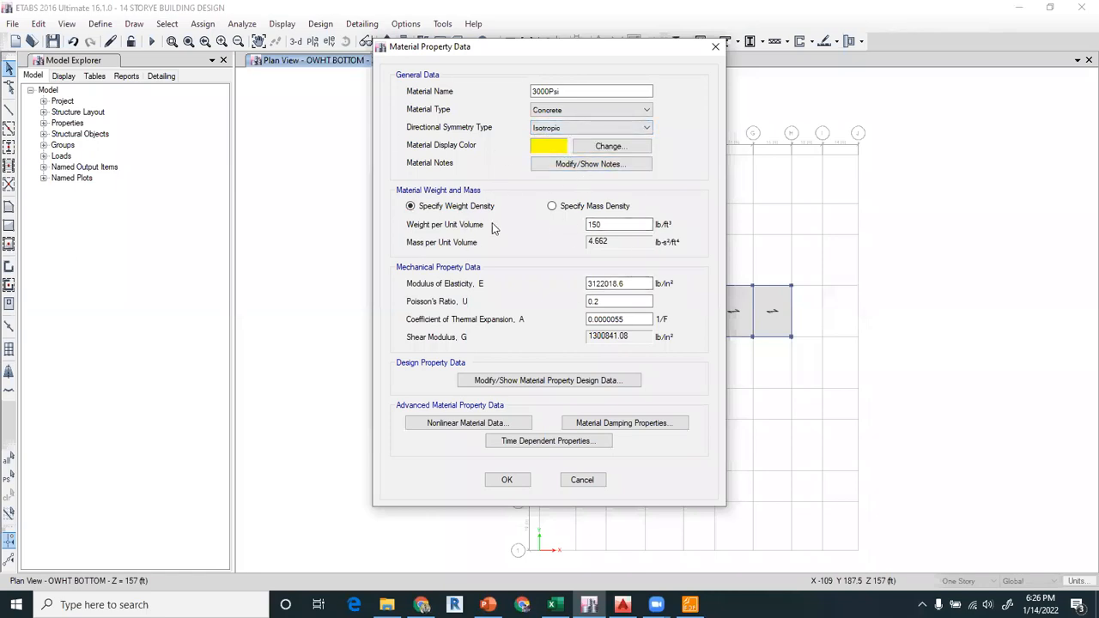
left_click(575, 128)
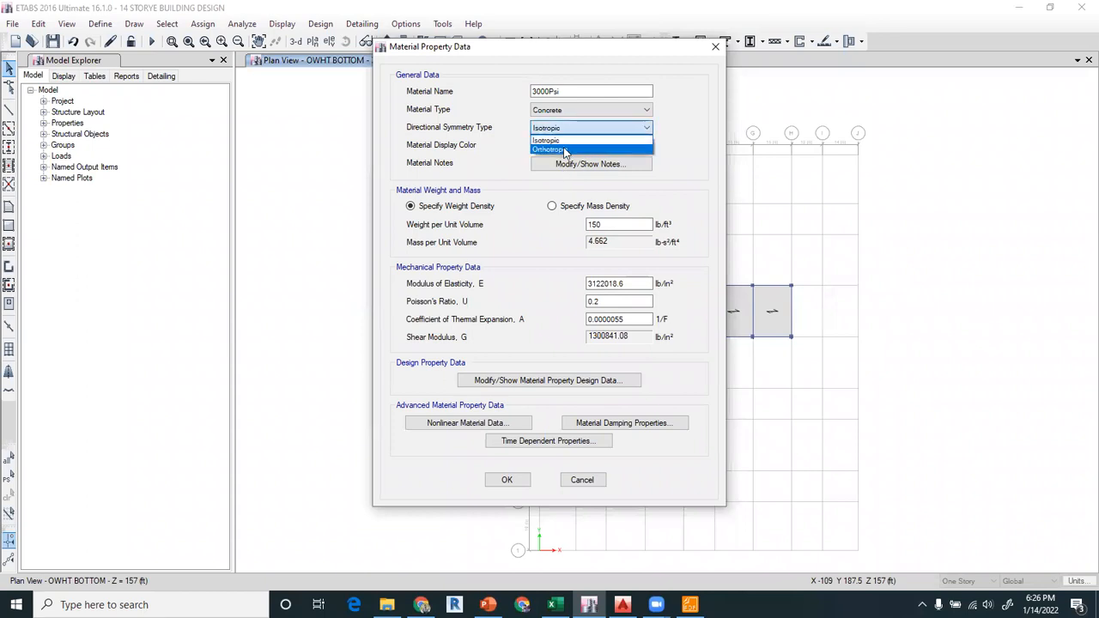
left_click(564, 149)
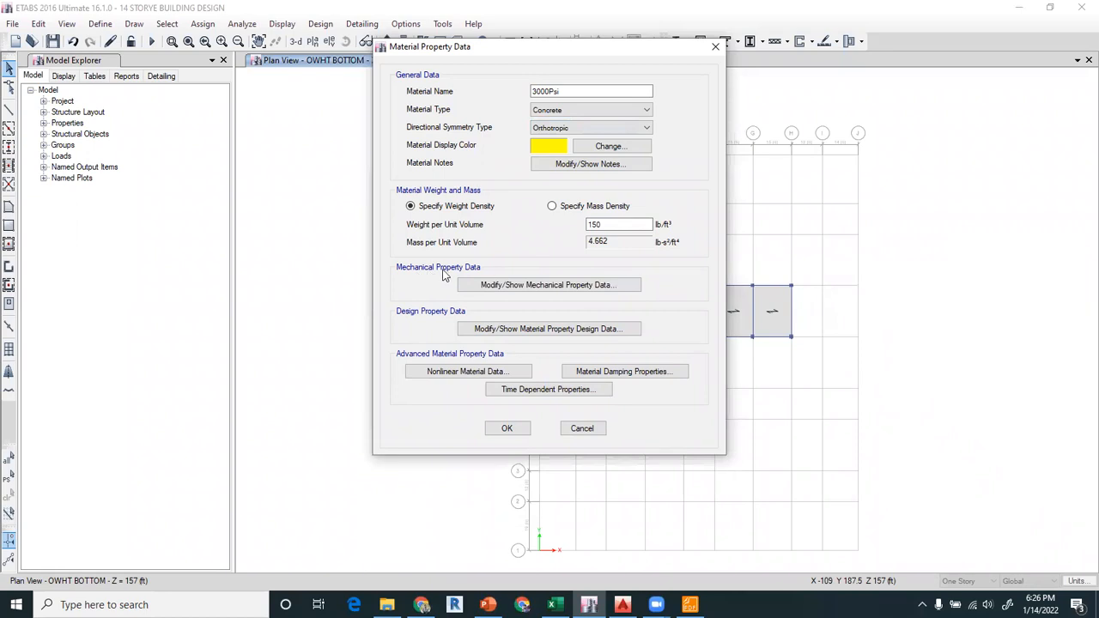
left_click(520, 293)
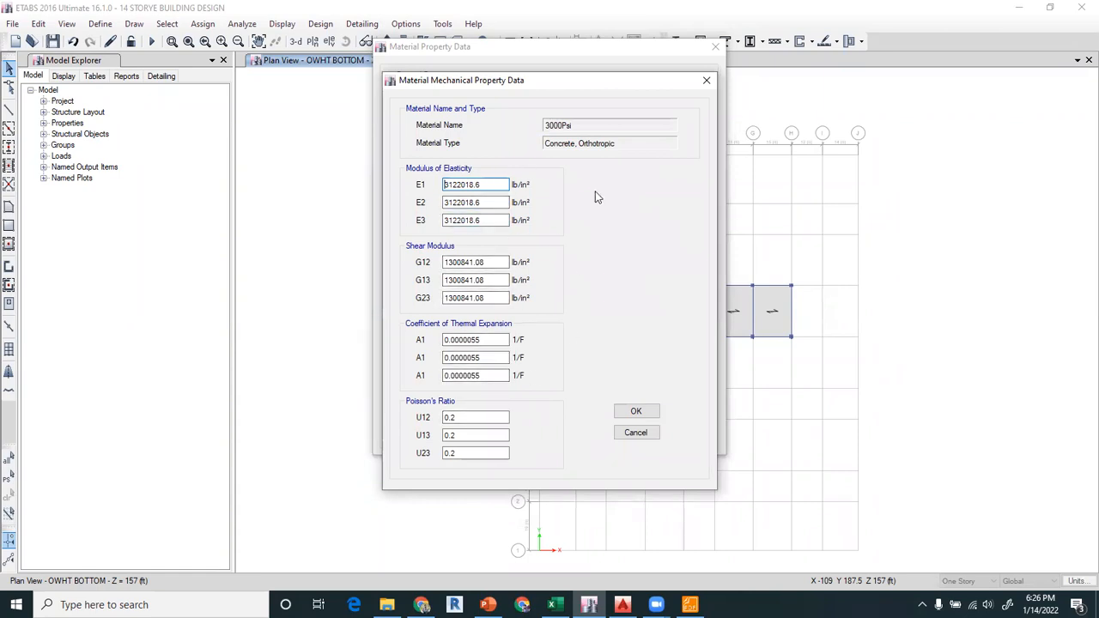
left_click(706, 82)
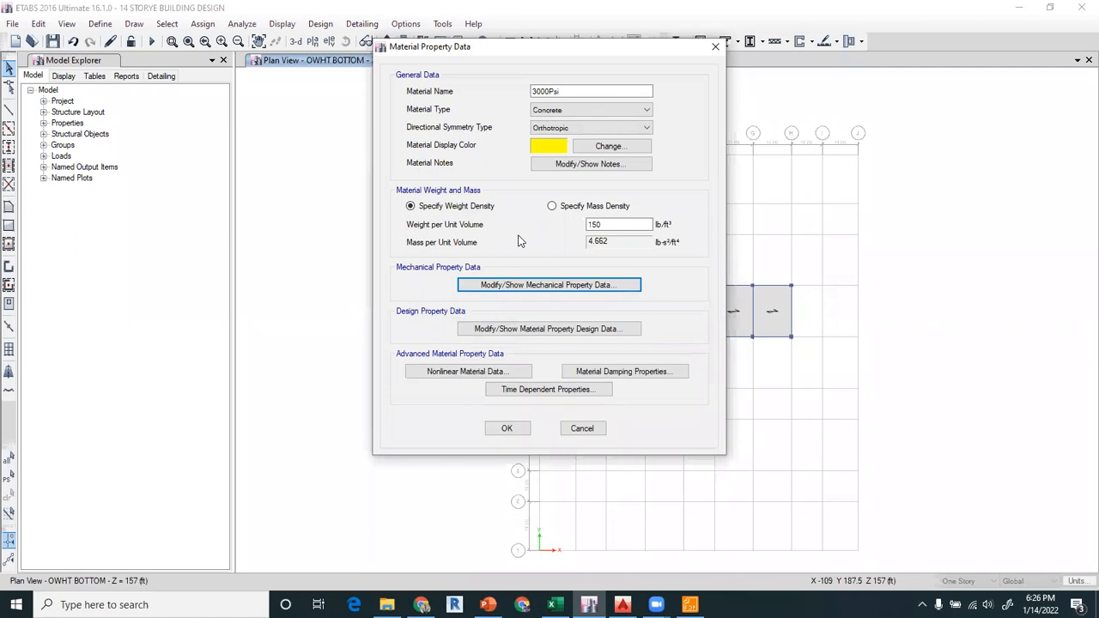
left_click(566, 129)
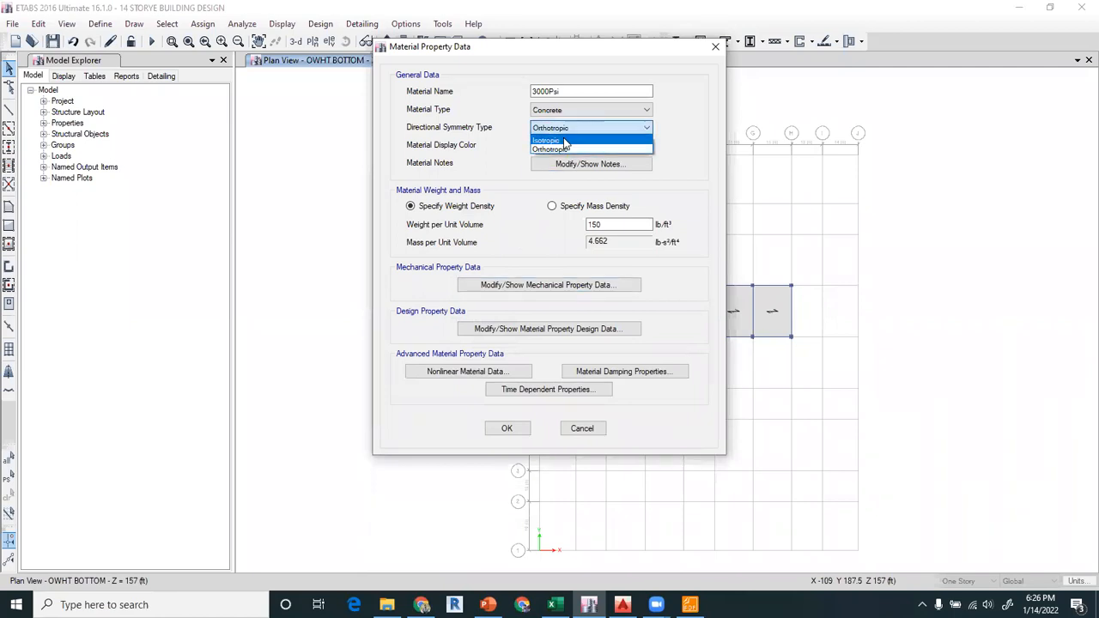
left_click(569, 142)
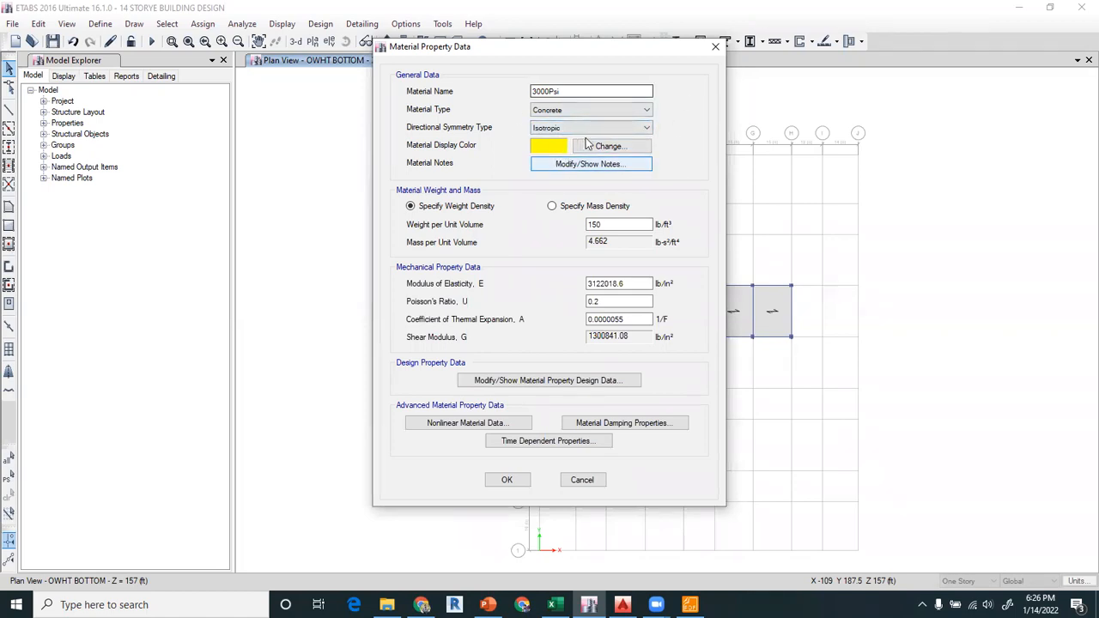
Check the material notes of the 3000Psi concrete and close them without changes
left_click_drag(563, 53, 527, 39)
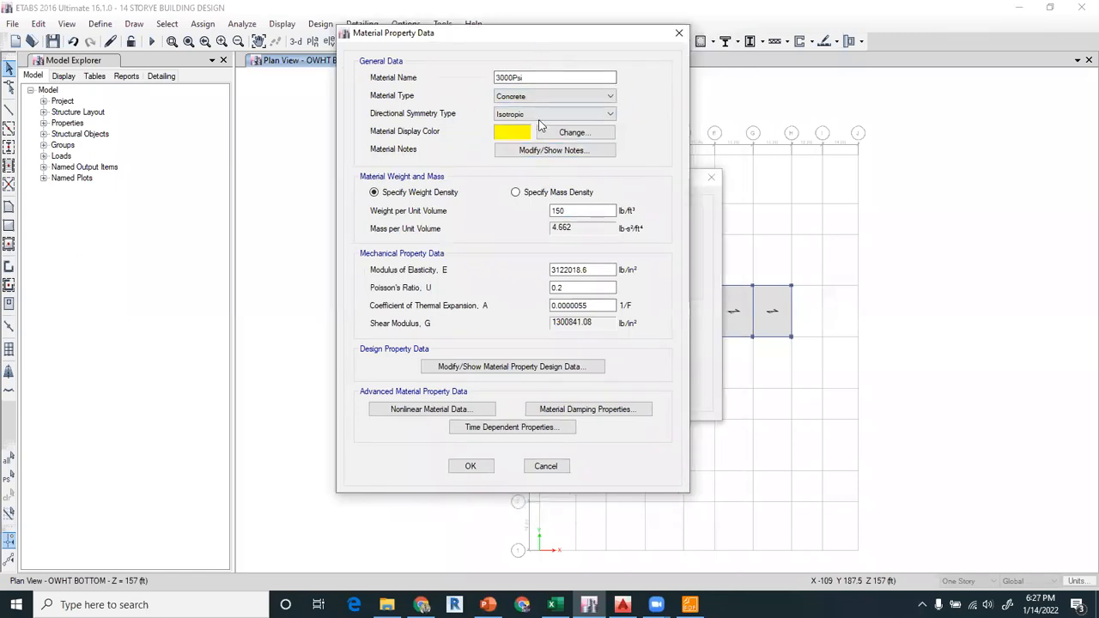
left_click(550, 150)
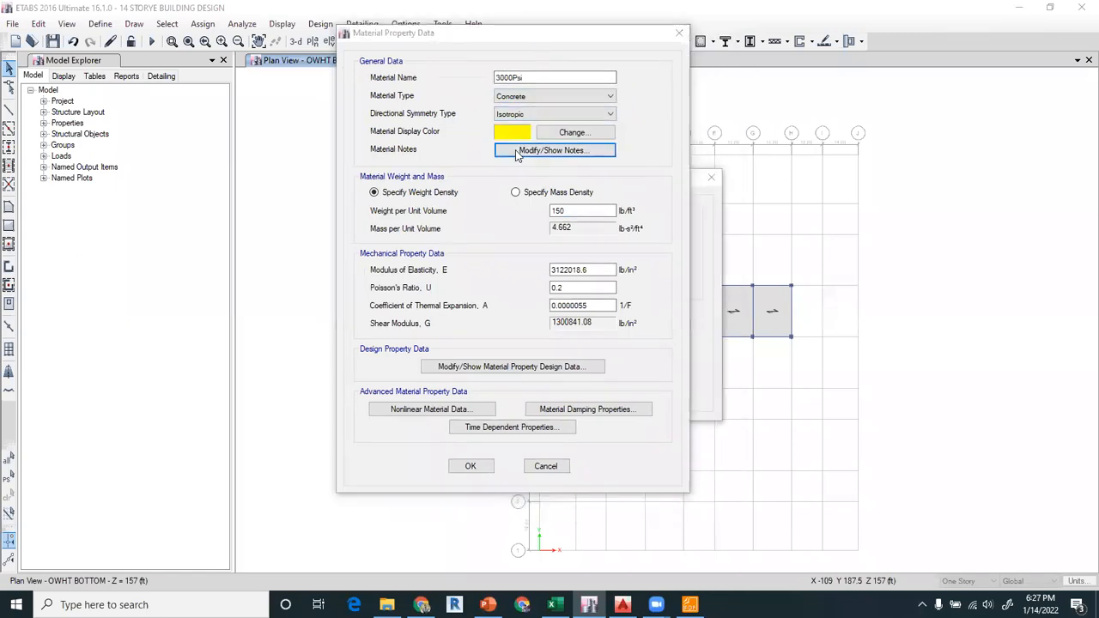
left_click(707, 237)
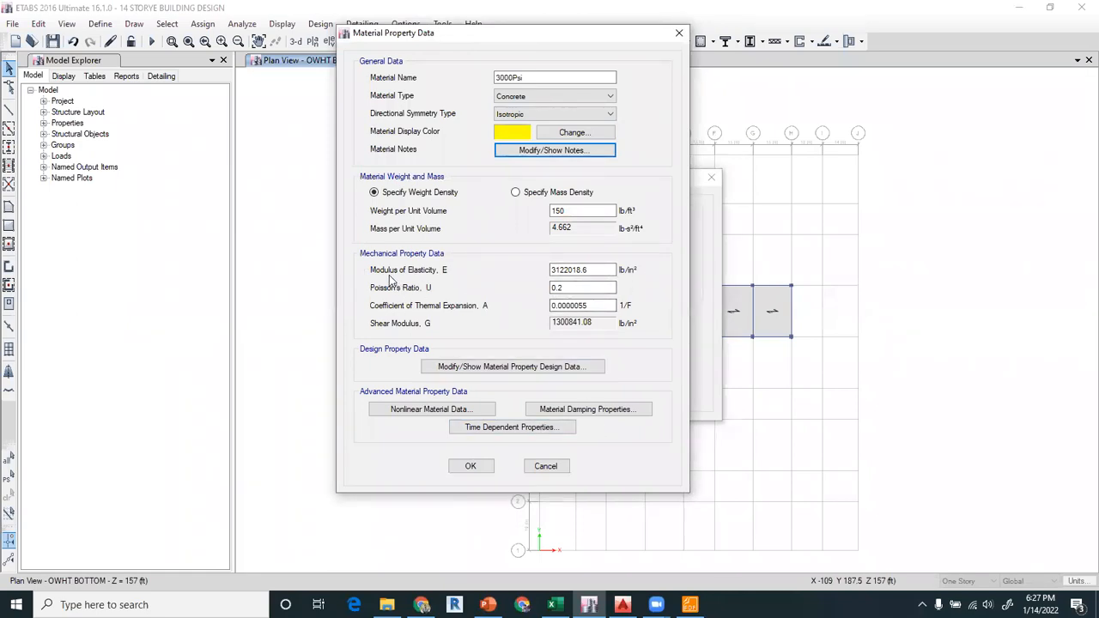
Switch to the PowerPoint presentation and review the ACI 318-14 modulus of elasticity equations on slide 7
left_click(488, 604)
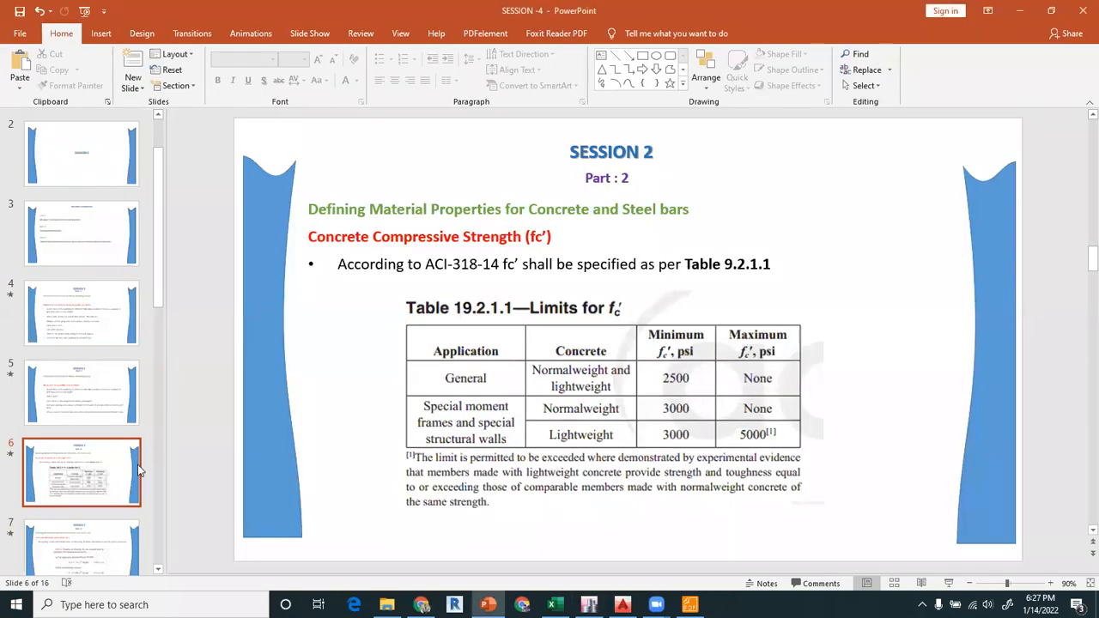
left_click(81, 545)
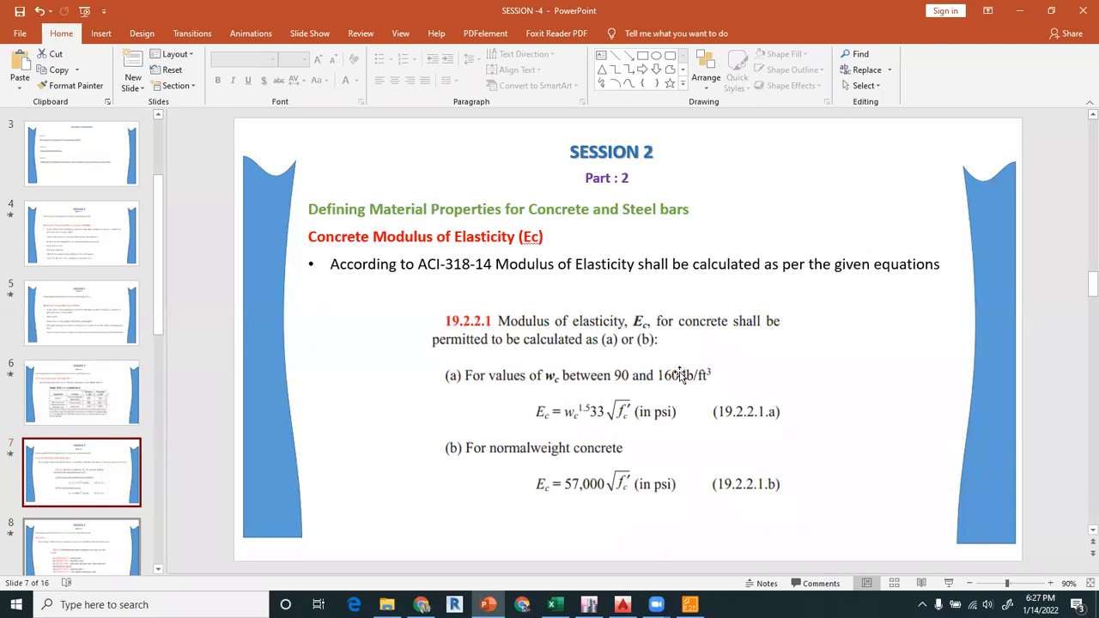
left_click(634, 385)
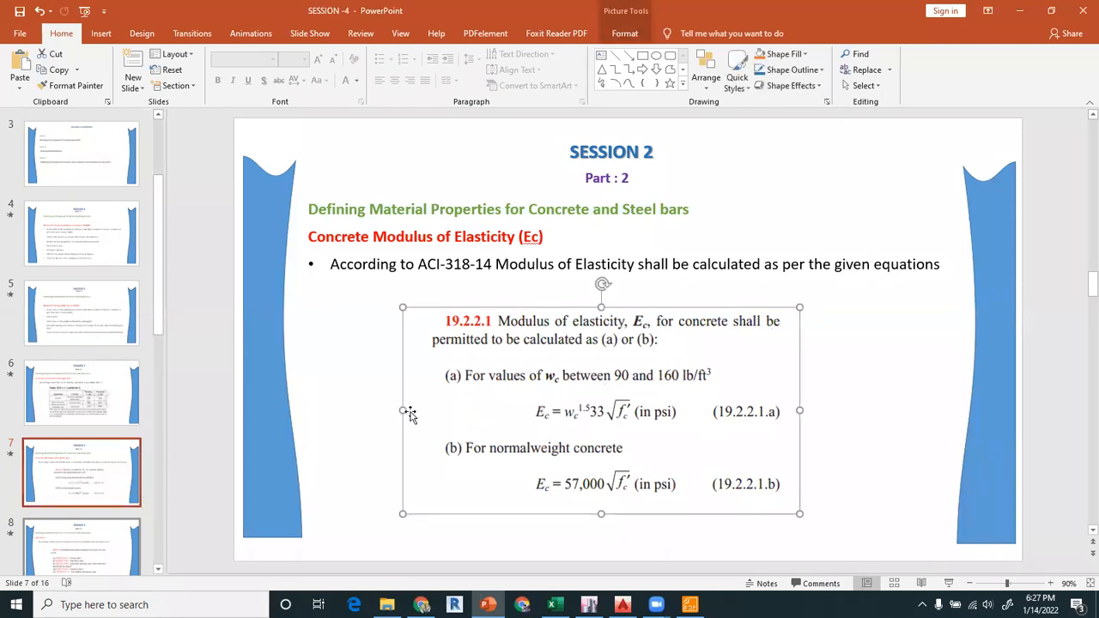
left_click(369, 415)
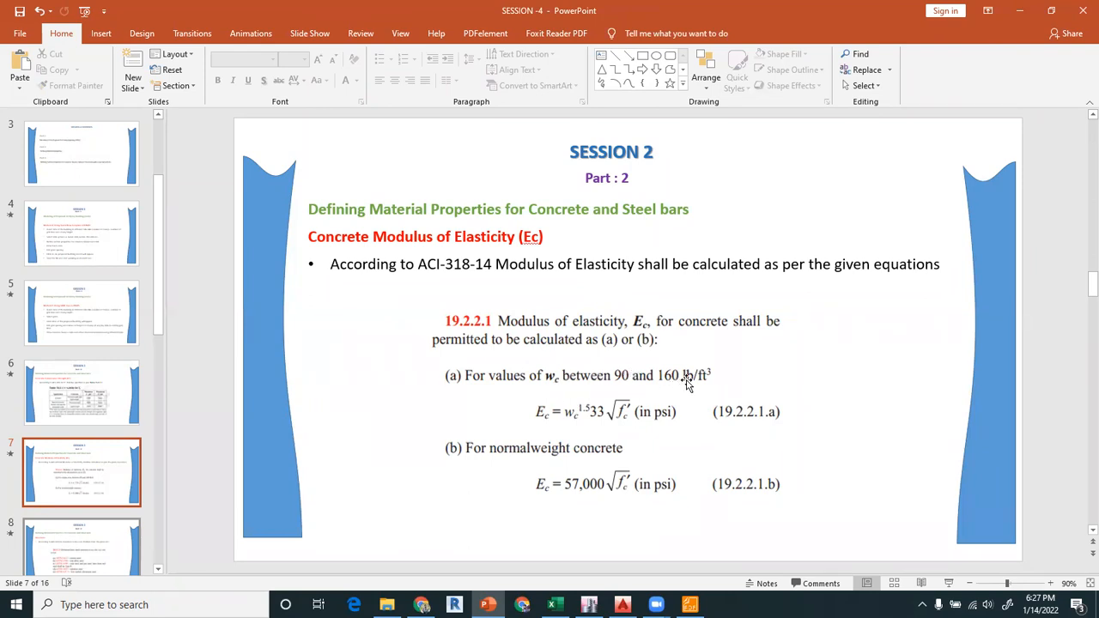
left_click(585, 408)
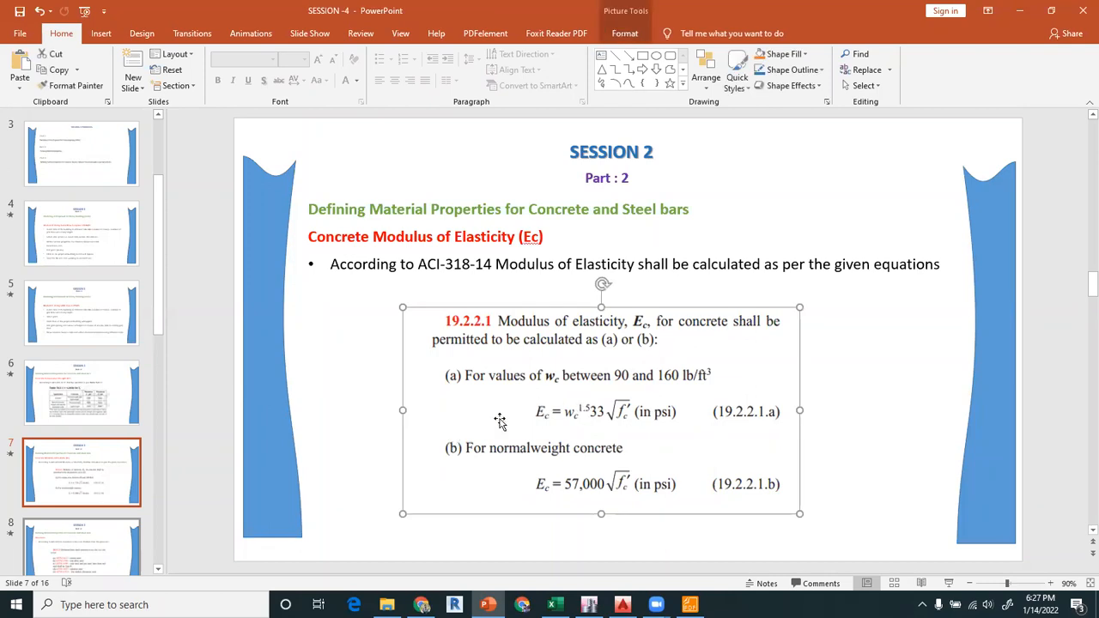
left_click(369, 410)
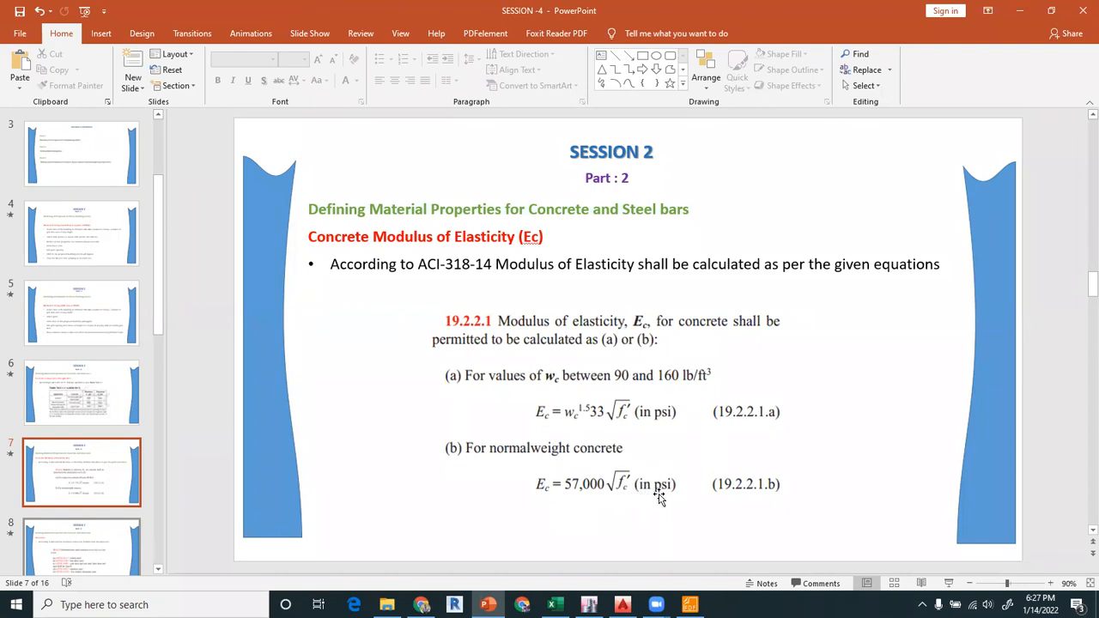
left_click(606, 491)
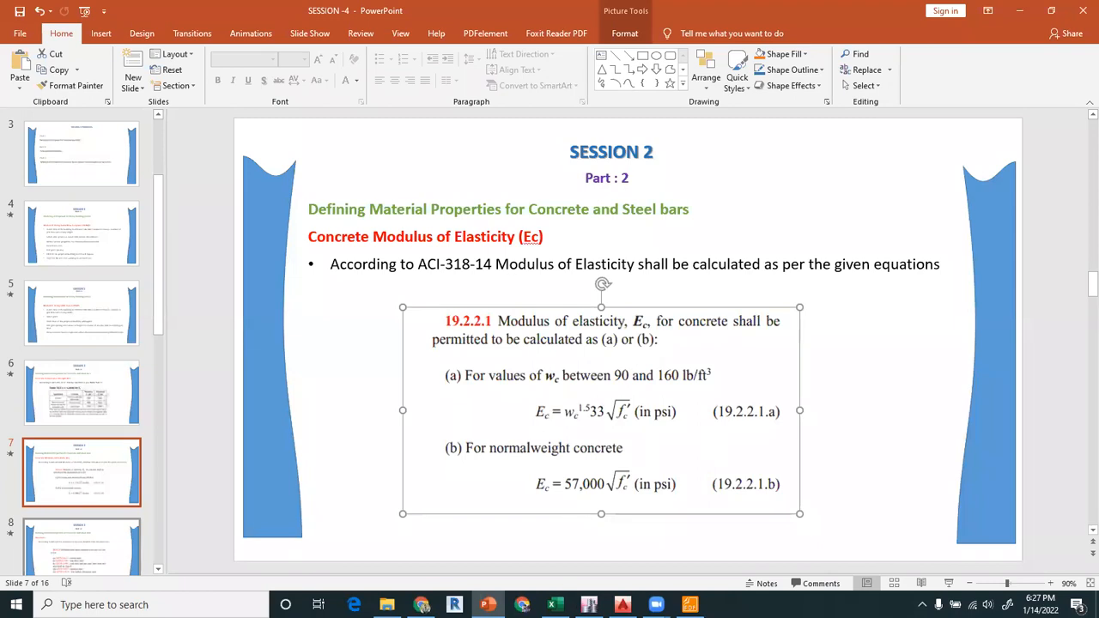
Switch to Excel and calculate the concrete modulus as 57000*SQRT(3000) in cell L13, with L13 divided by 1000 in L14
left_click(554, 605)
left_click(536, 330)
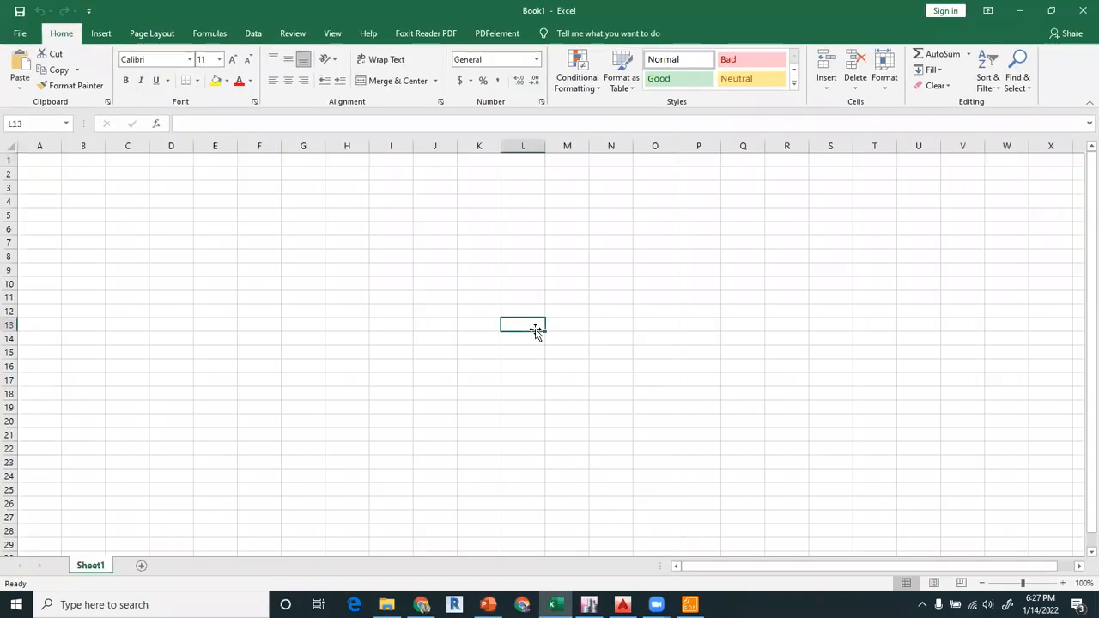
type("=57000")
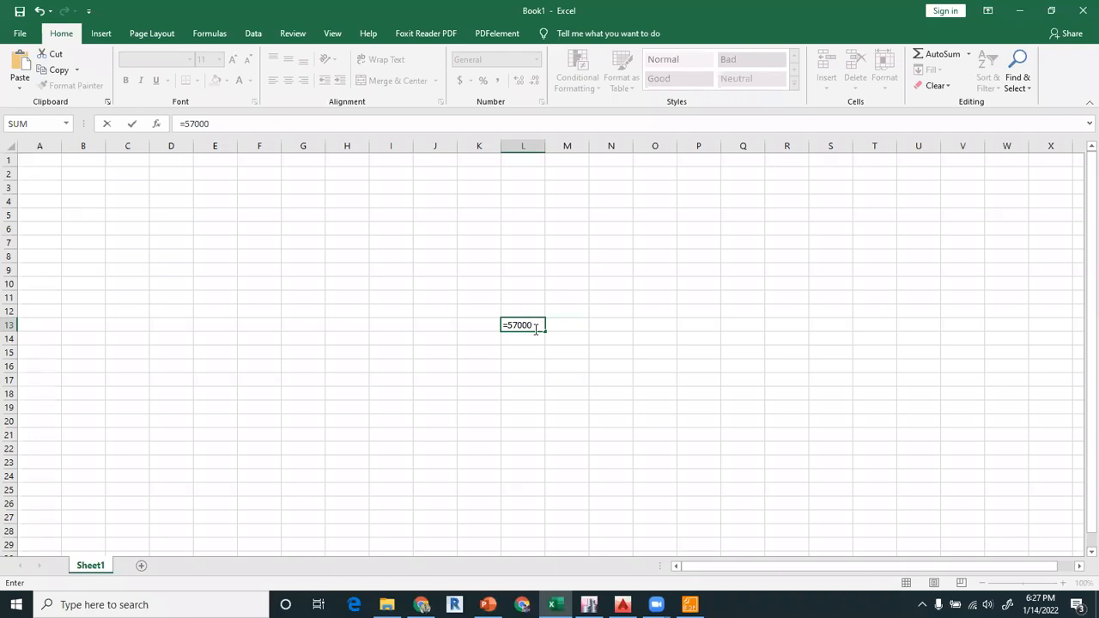
type("*S")
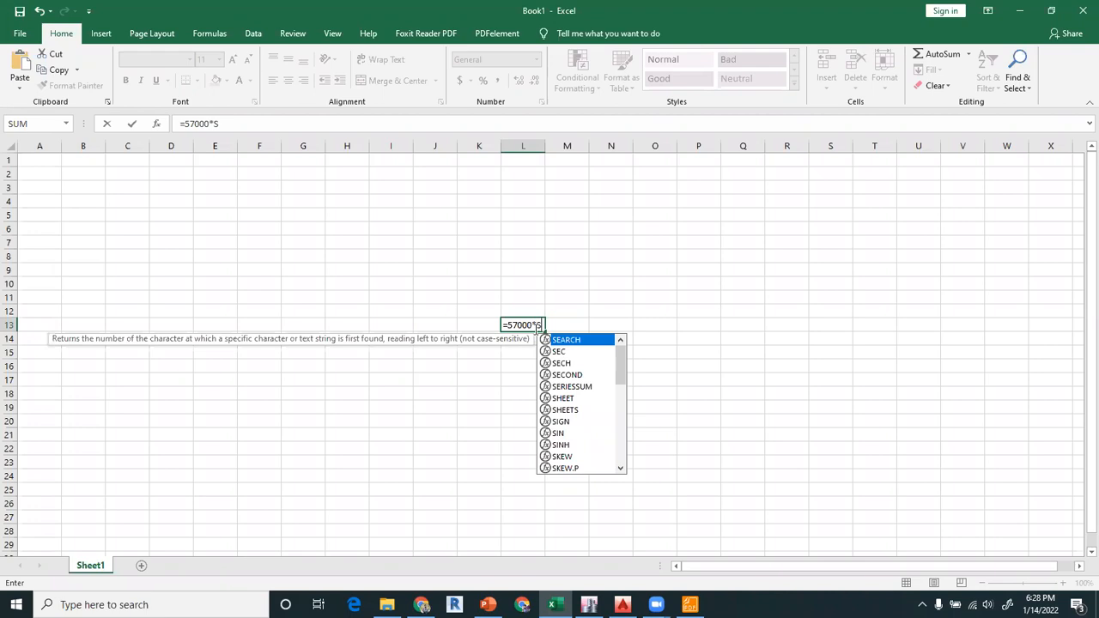
type("QR")
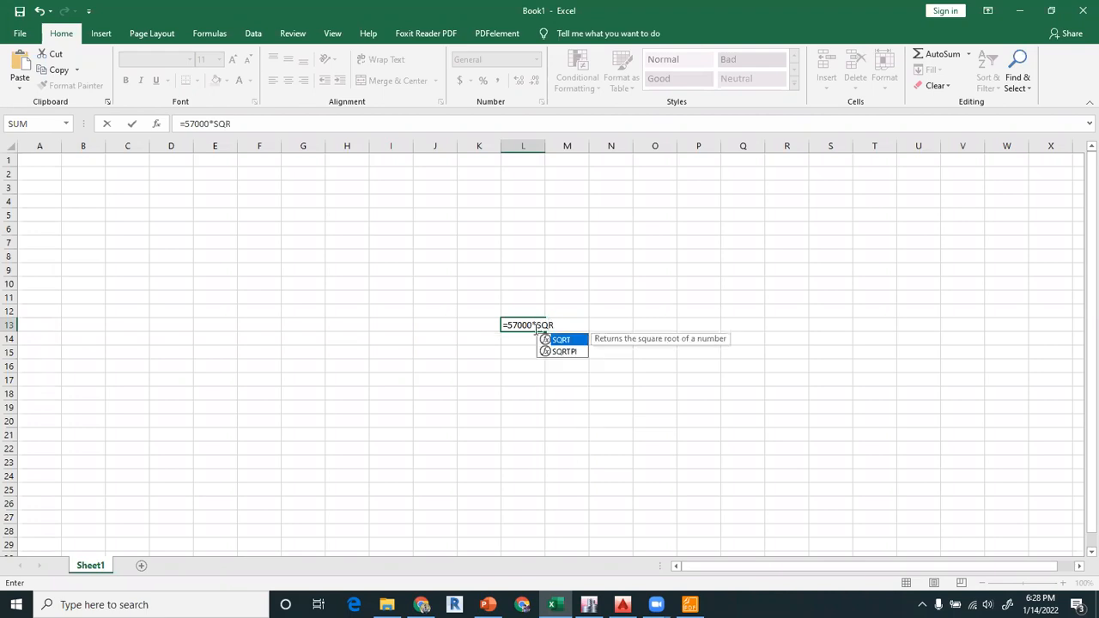
double_click(565, 342)
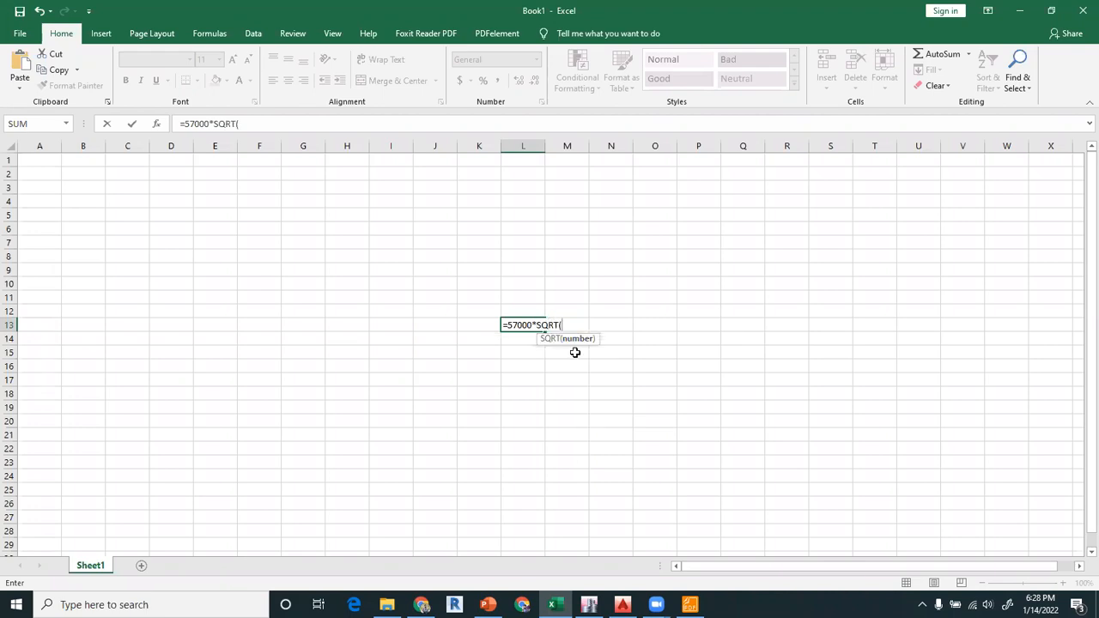
type("3000")
key("Return")
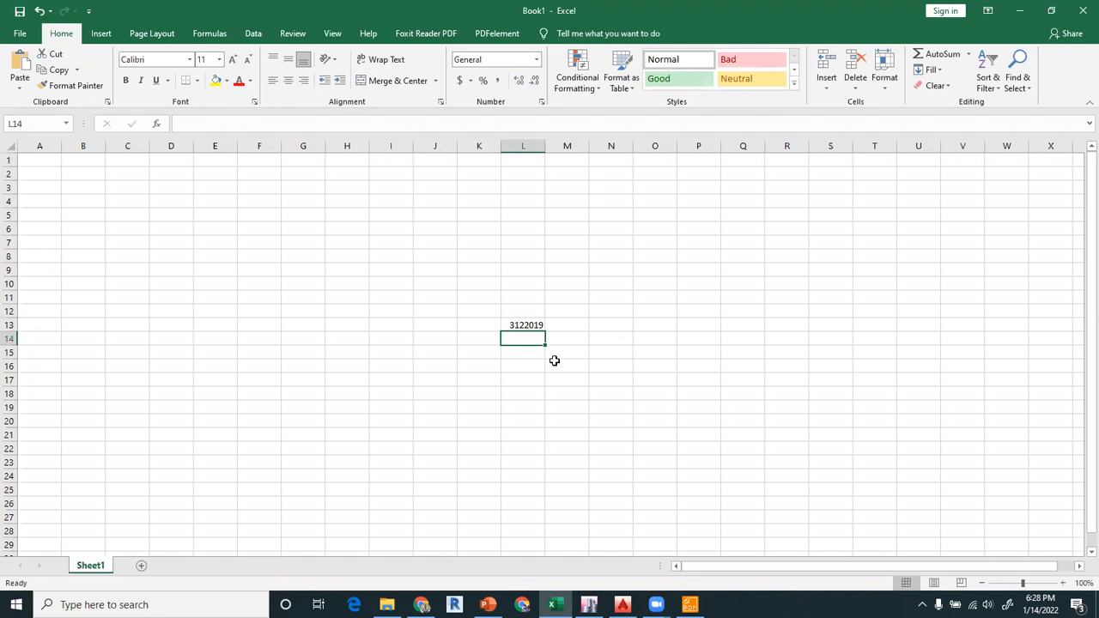
type("=L13/100")
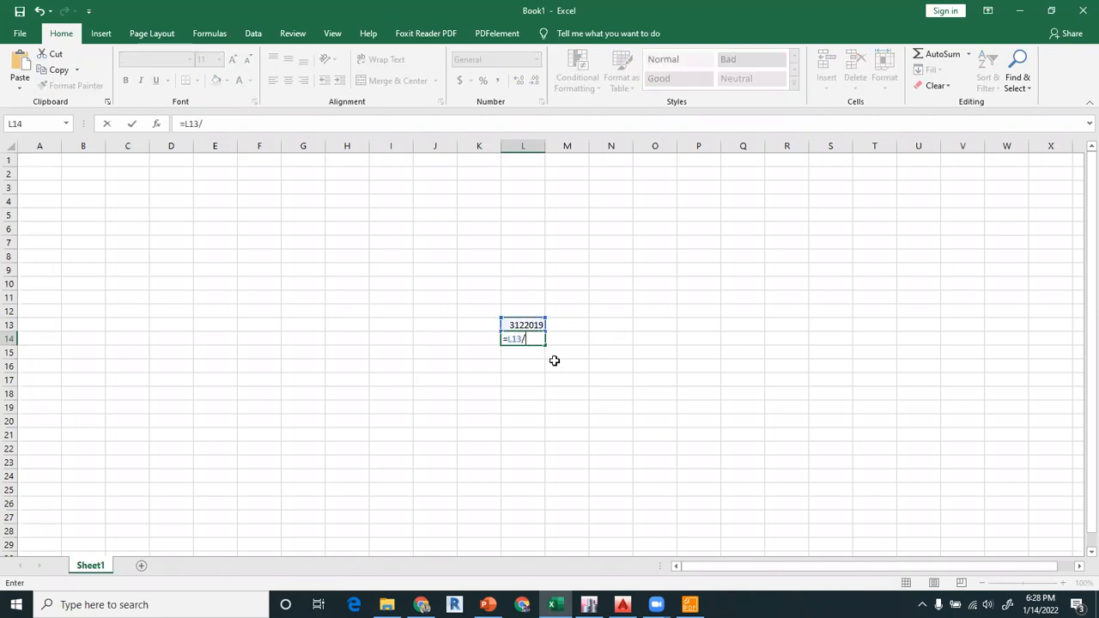
key("Return")
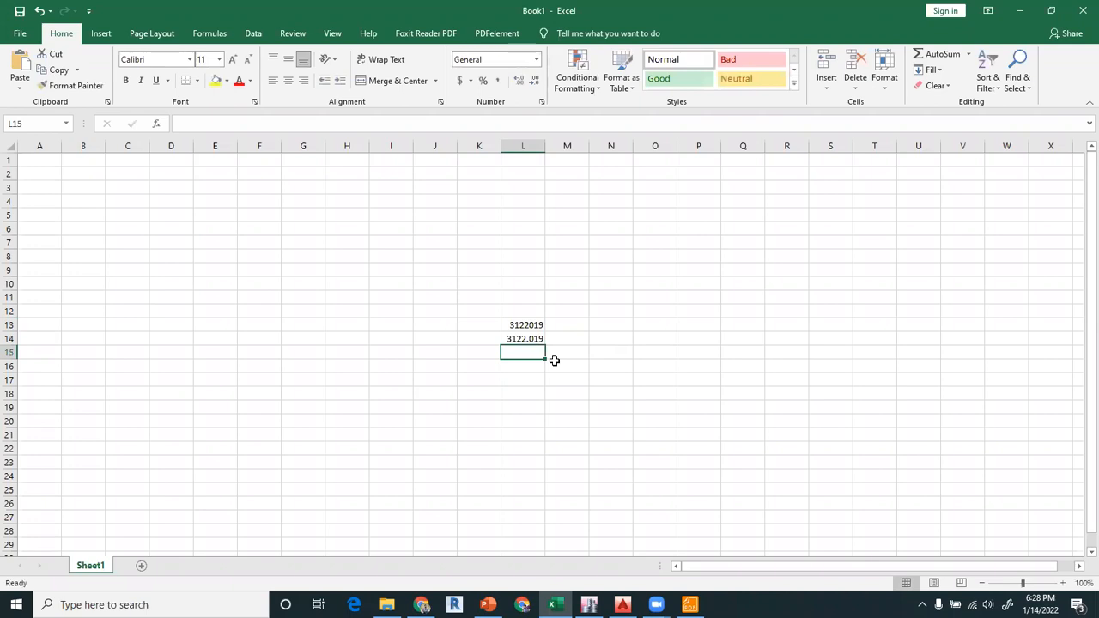
Return to ETABS, review the design property data of the 3000Psi concrete and accept the material definition
left_click(590, 605)
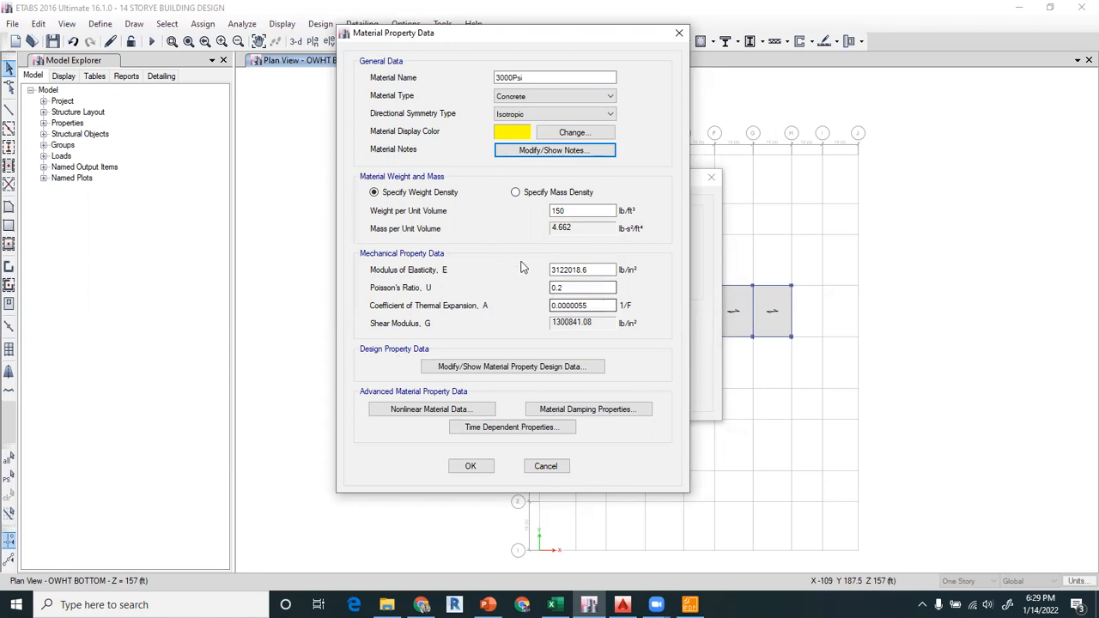
left_click(472, 368)
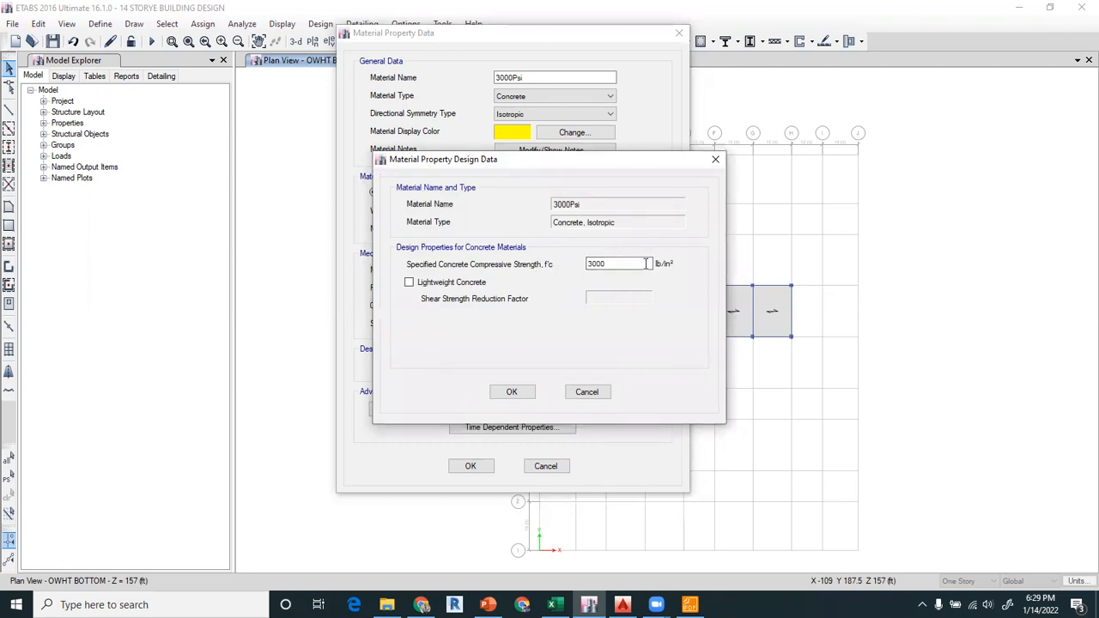
left_click(511, 393)
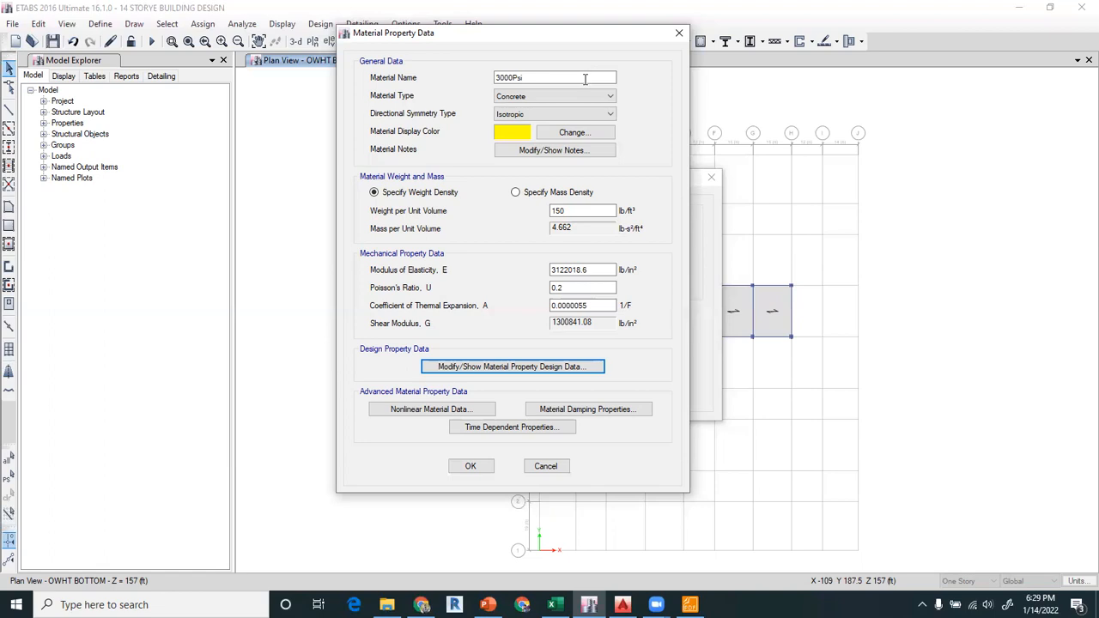
left_click(475, 468)
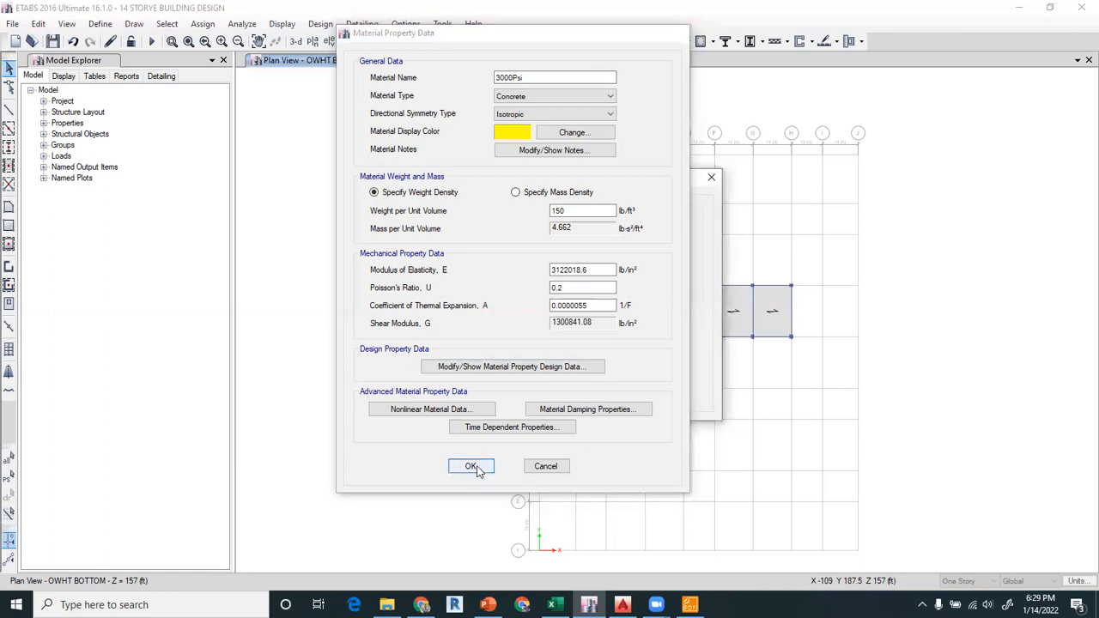
left_click(432, 264)
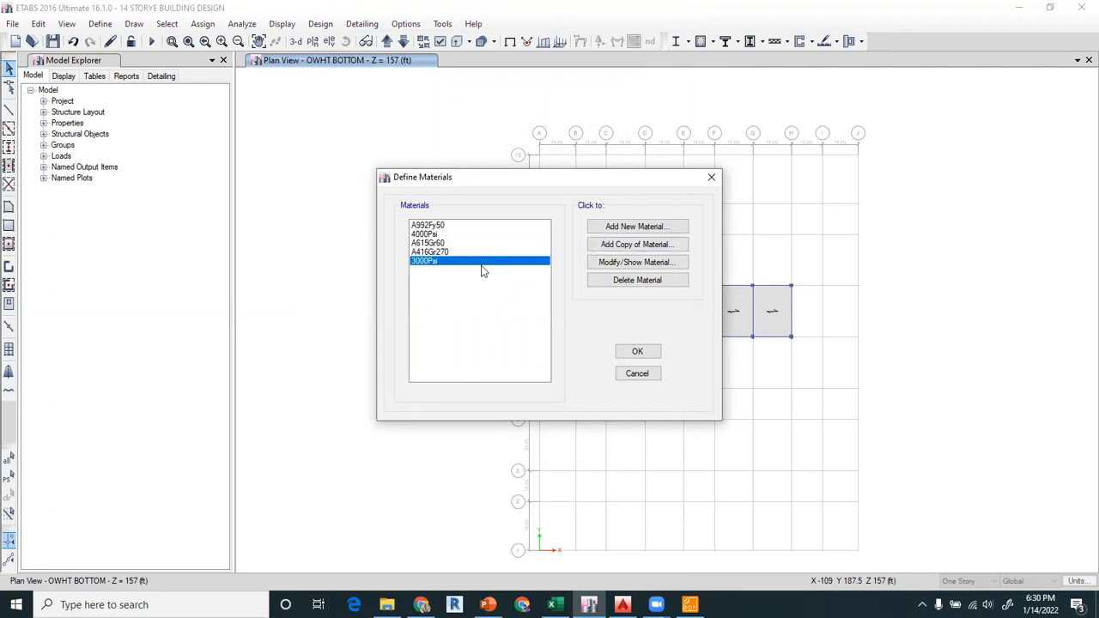
Add a new United States Customary concrete material with grade f'c 6000 psi
left_click(615, 230)
left_click(540, 280)
left_click(541, 300)
left_click(539, 315)
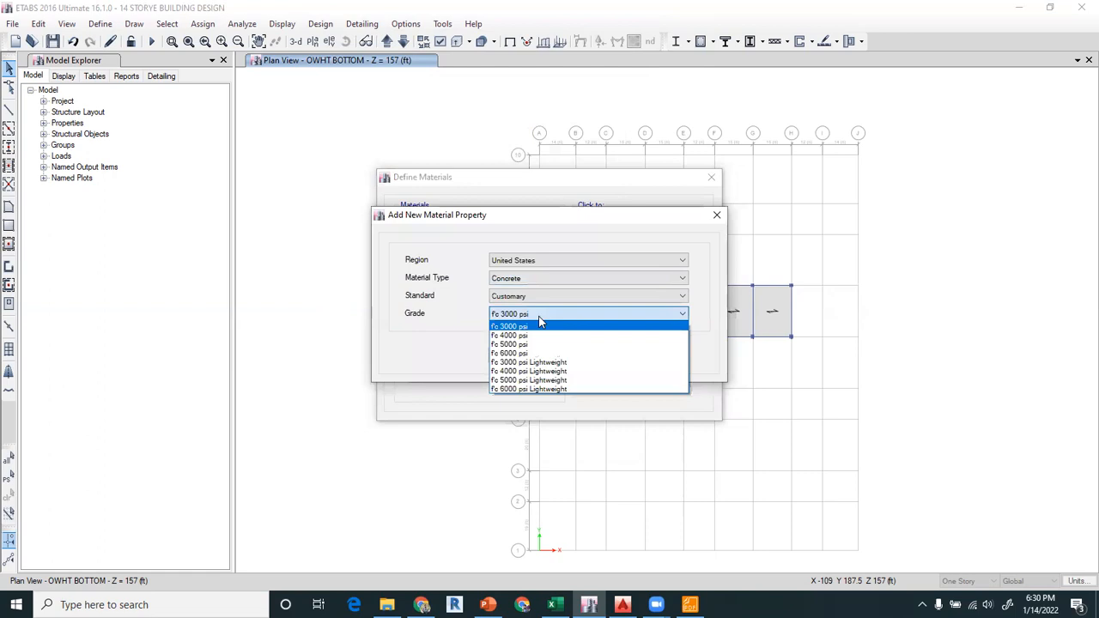
left_click(520, 353)
left_click(522, 359)
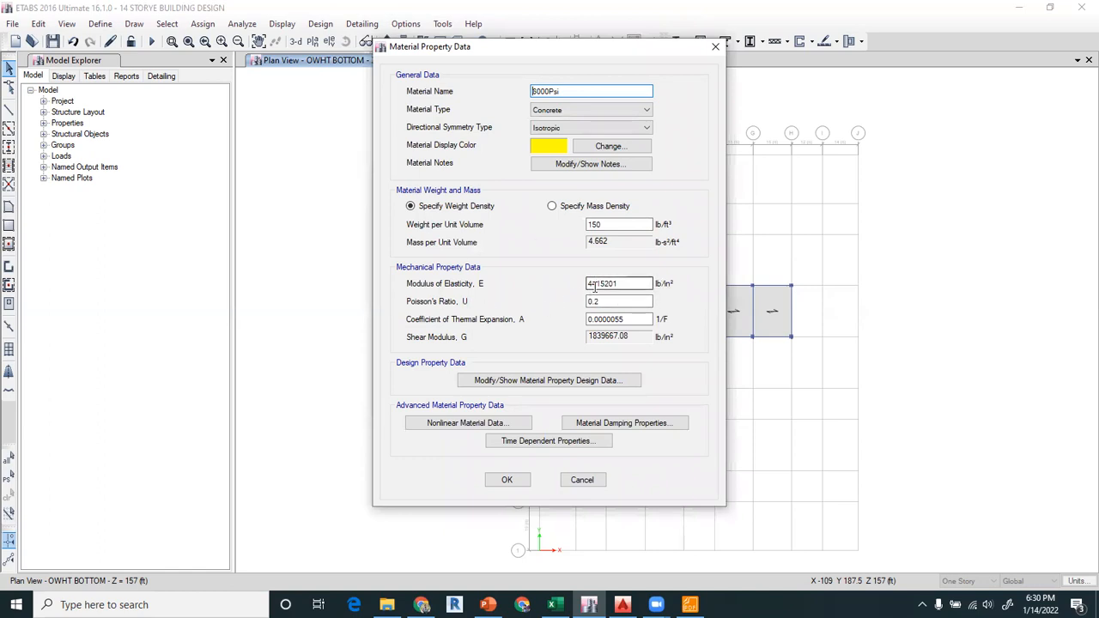
Switch to Excel and change the modulus formula in cell L13 to 57000*SQRT(6000)
key("alt+Tab")
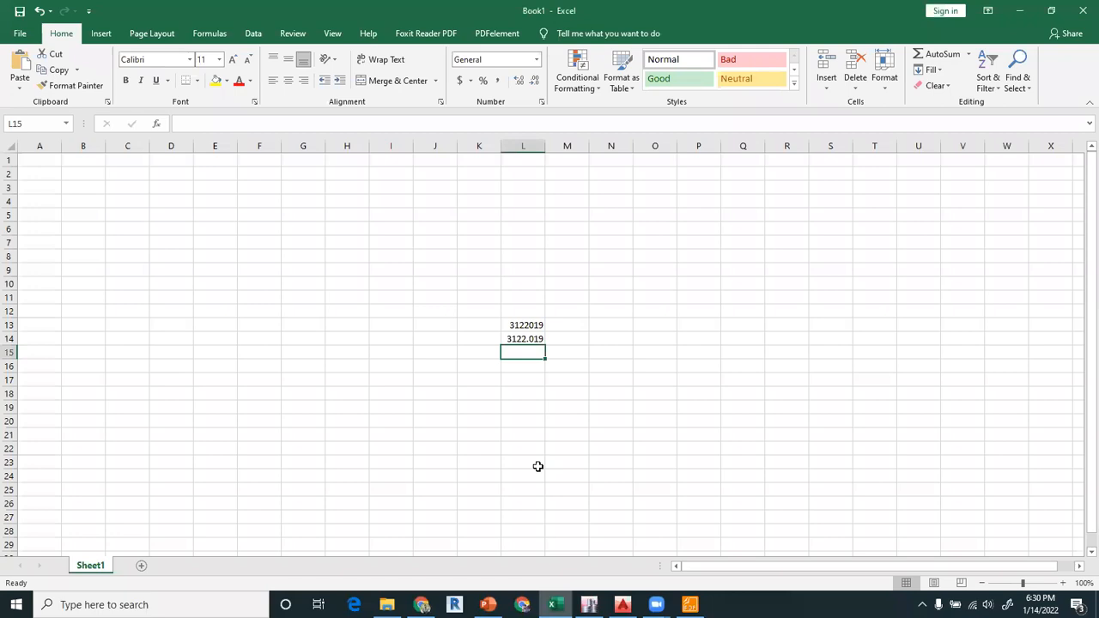
key("alt+Tab")
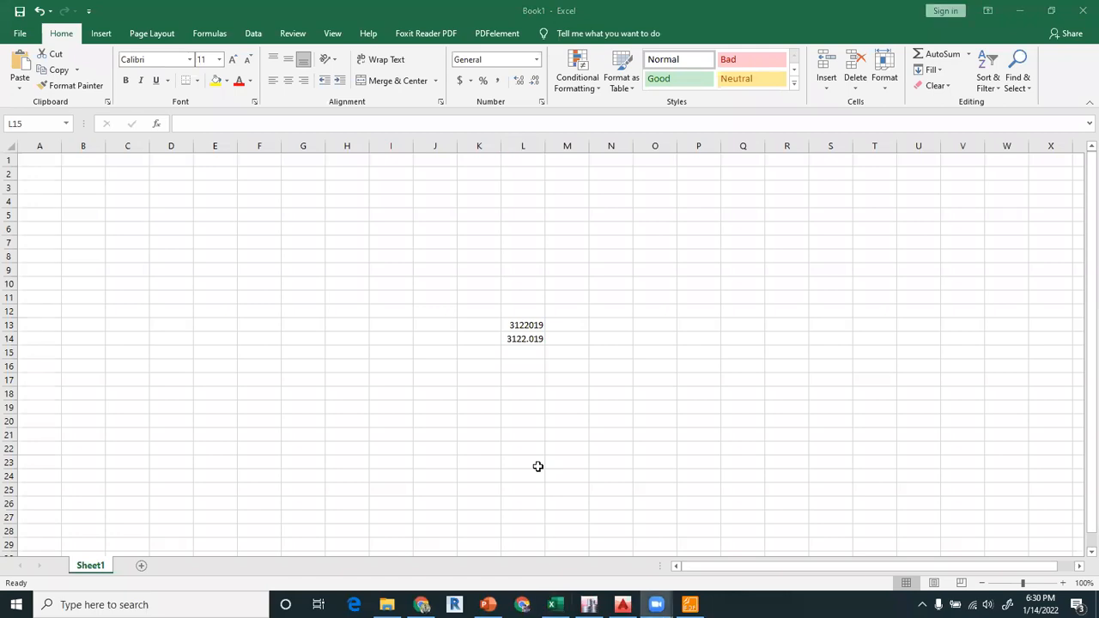
key("alt+Tab")
left_click(527, 326)
left_click(530, 341)
left_click(531, 328)
double_click(531, 328)
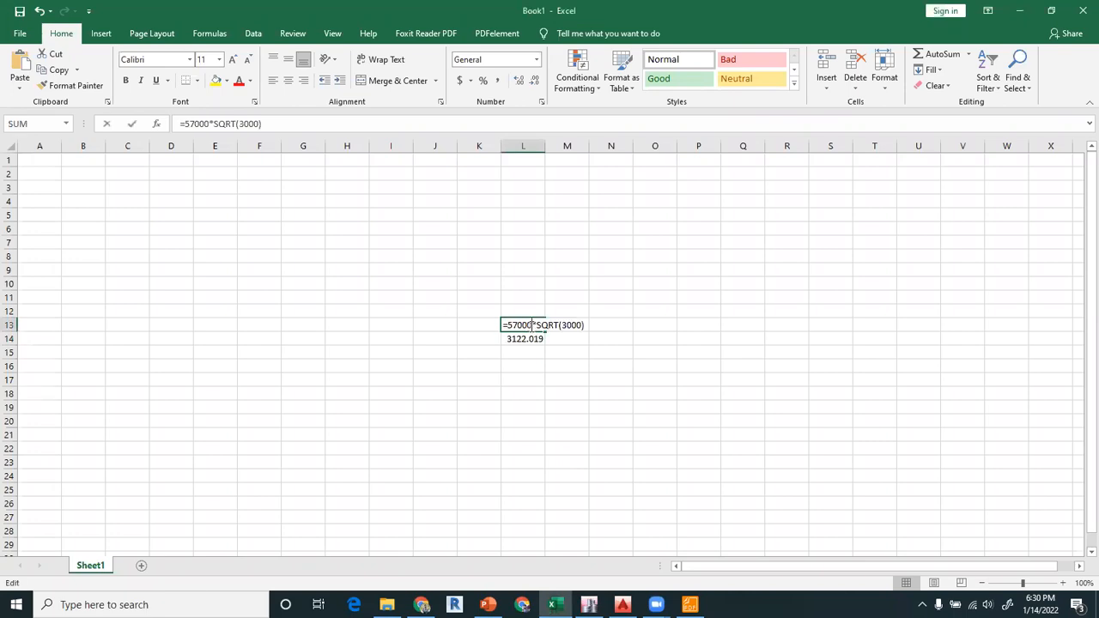
left_click(569, 325)
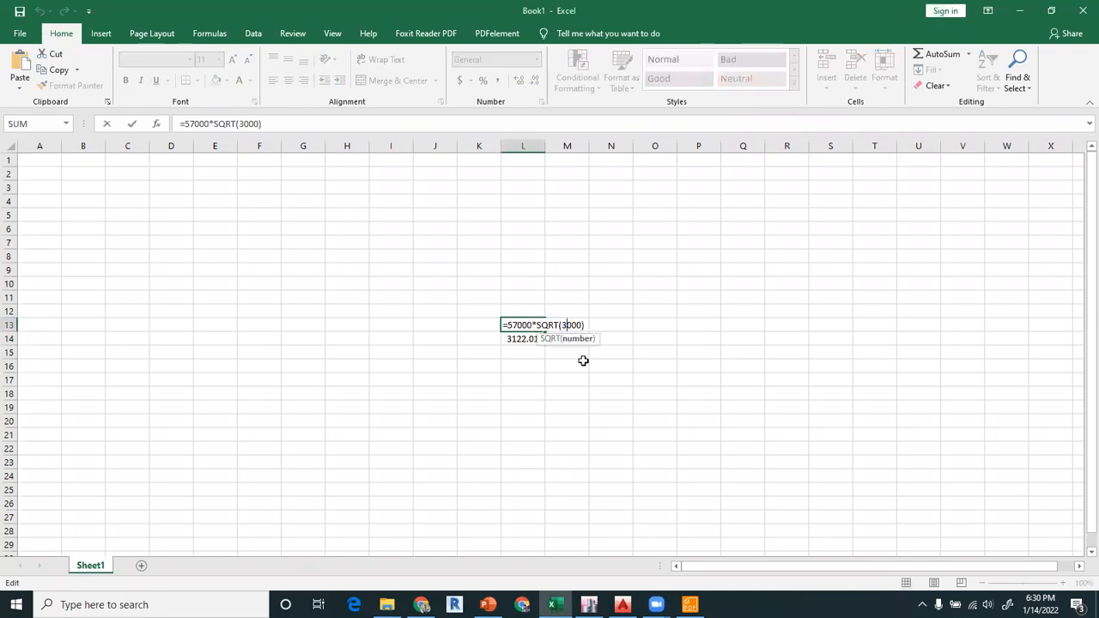
key("BackSpace")
type("6")
key("Return")
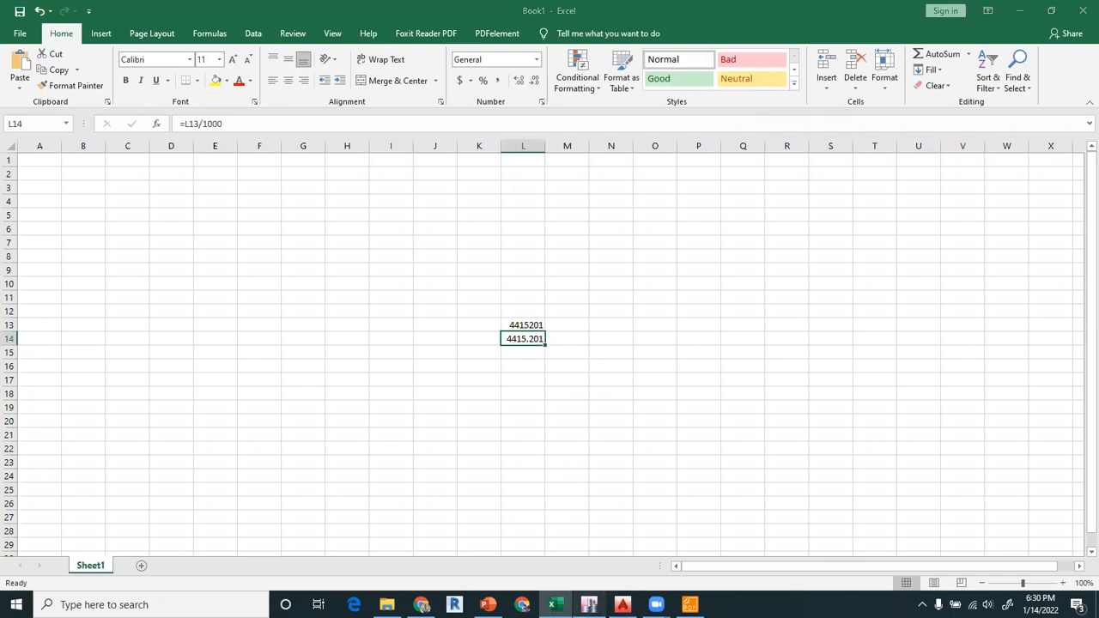
Return to ETABS, review the design property data of the 6000Psi concrete and accept the material definition
left_click(589, 605)
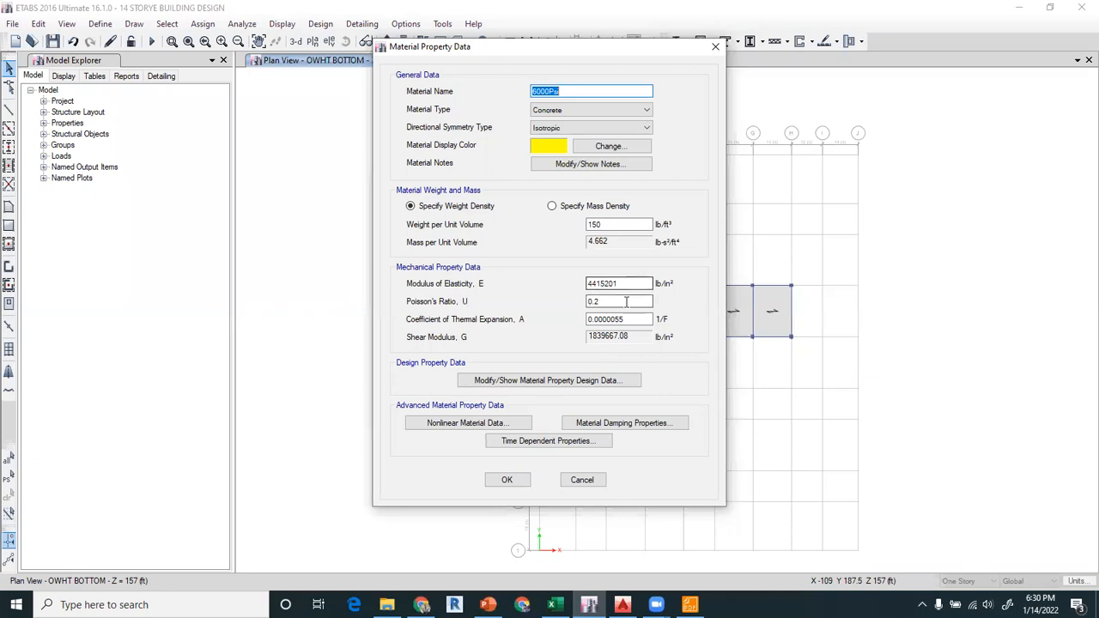
left_click(547, 380)
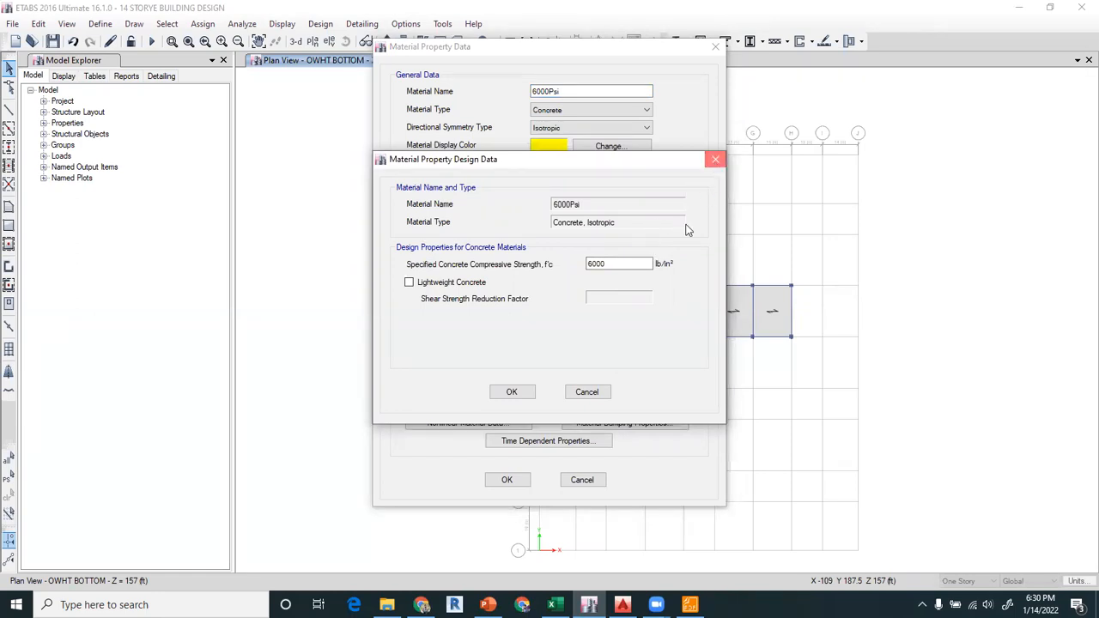
left_click(716, 159)
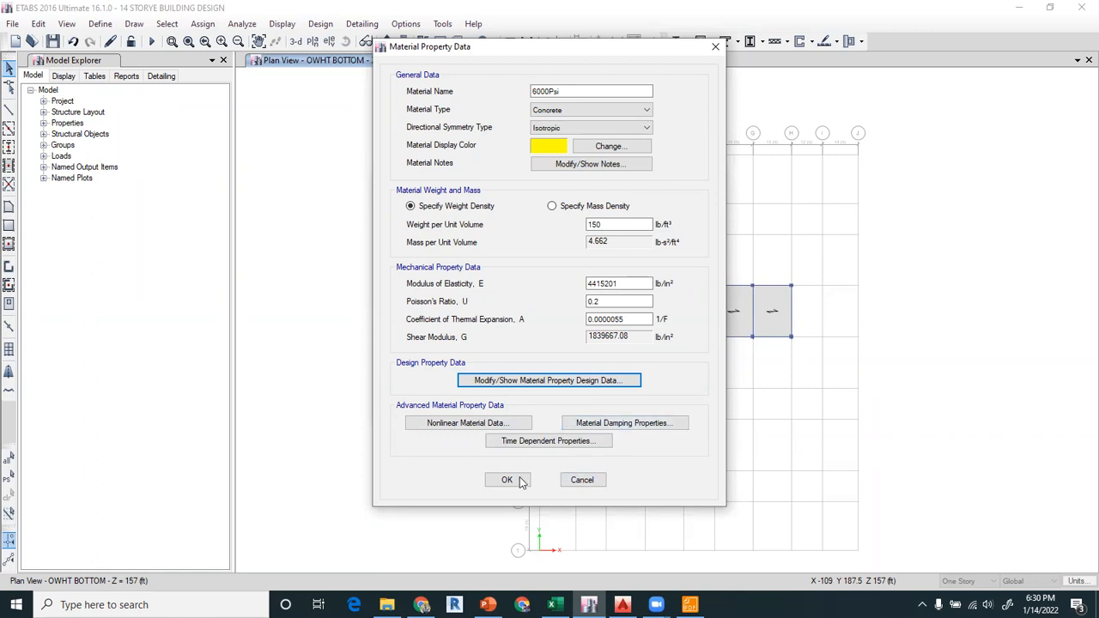
left_click(507, 480)
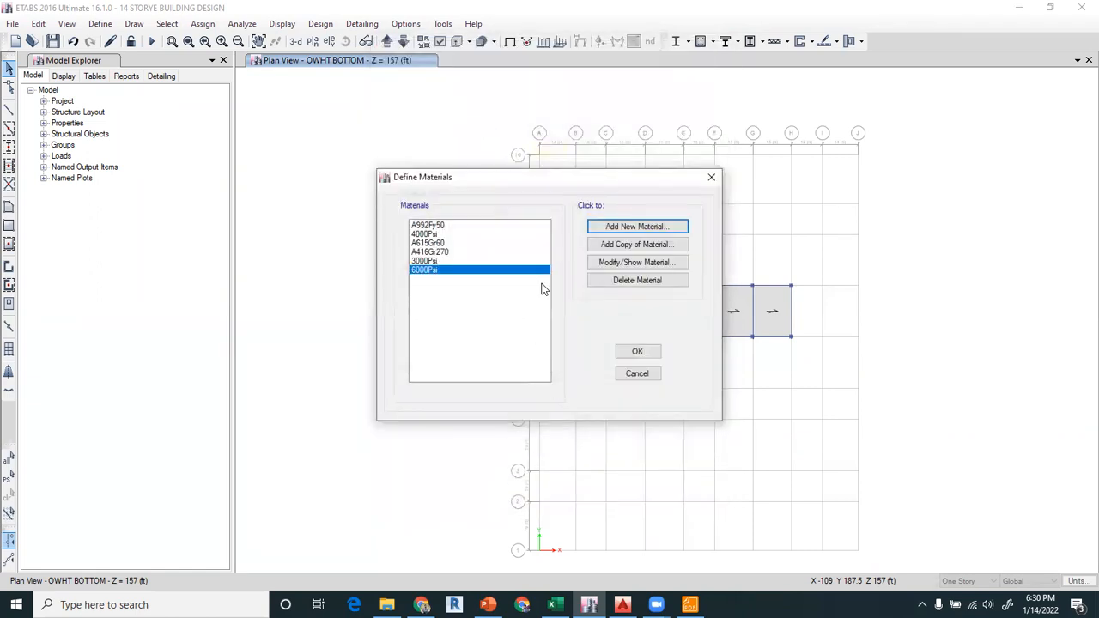
Add a new United States Customary concrete material with grade f'c 4000 psi and name it 4.5 KSI
left_click(613, 228)
left_click_drag(602, 222, 665, 153)
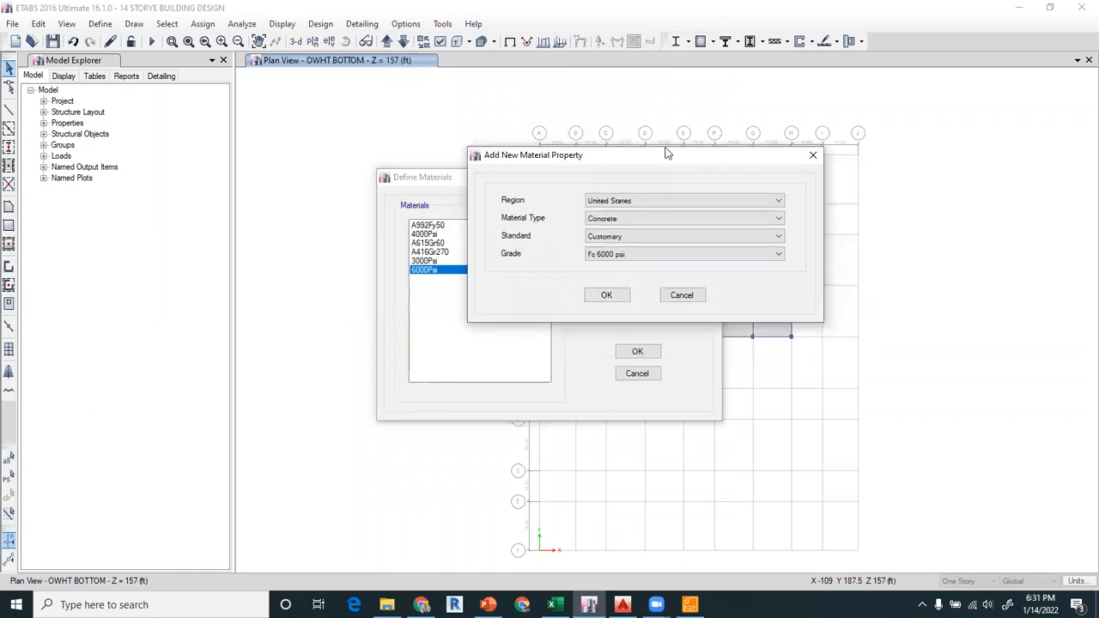
left_click(632, 255)
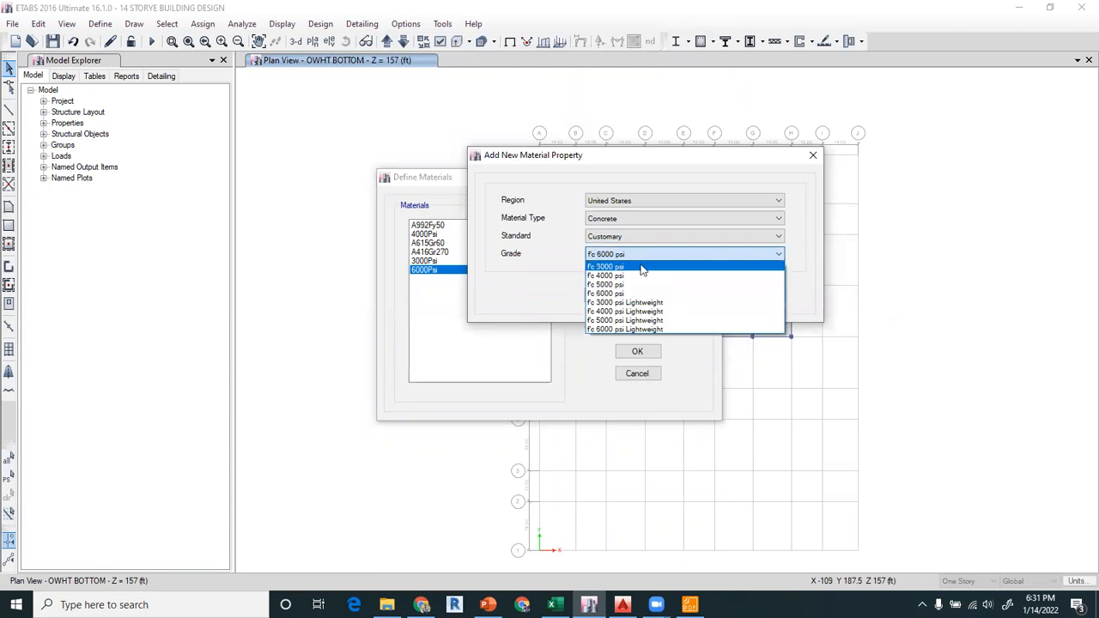
left_click(629, 293)
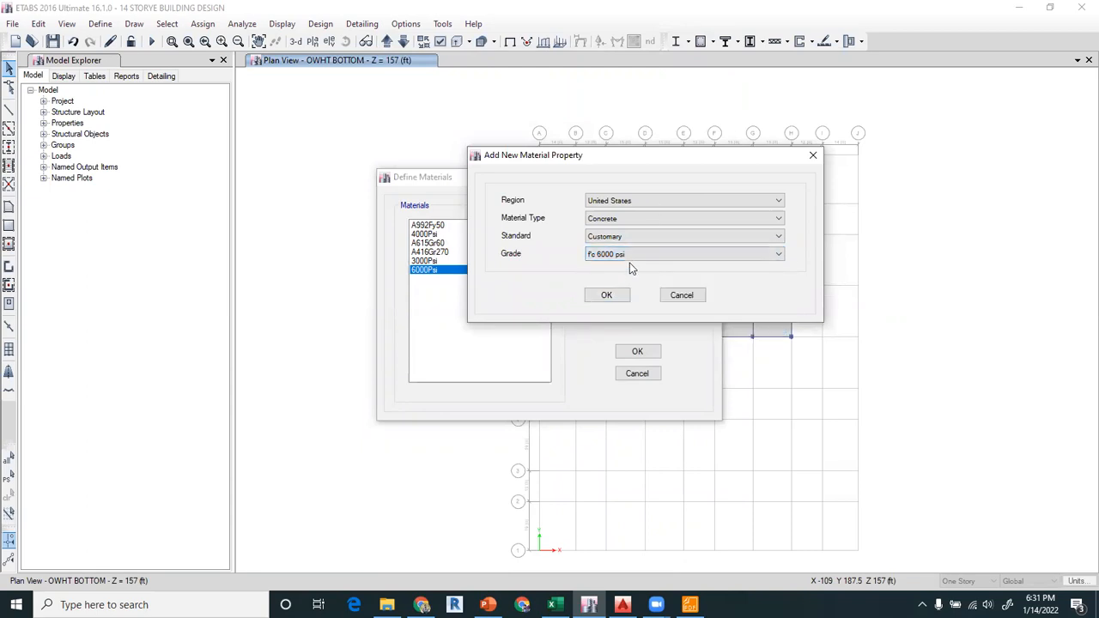
left_click(630, 256)
left_click(627, 276)
left_click(607, 296)
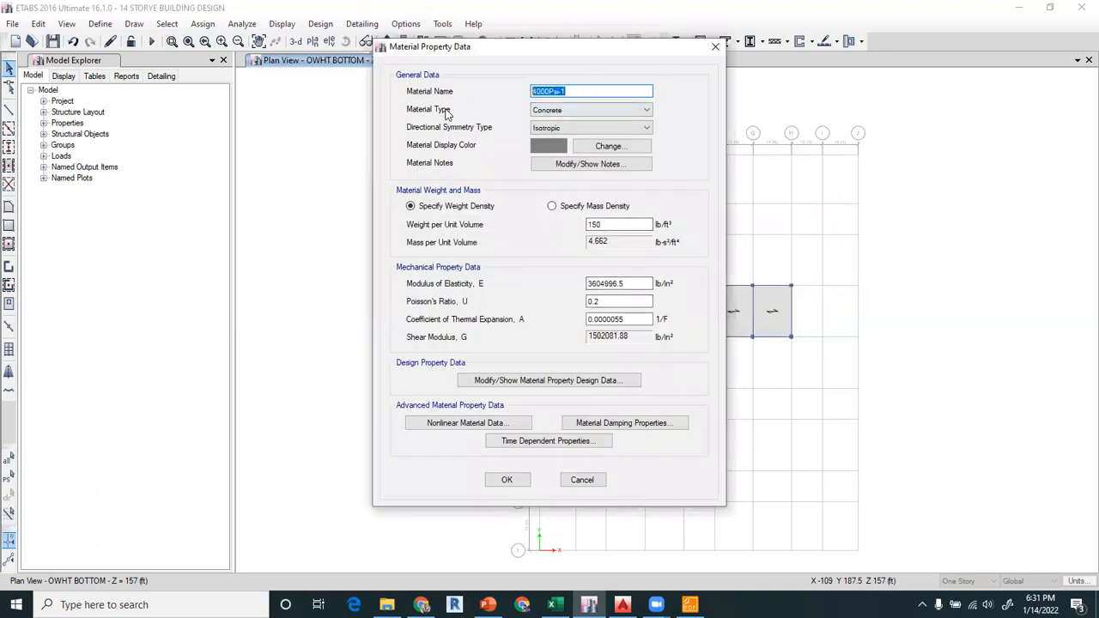
type("4.5 KSI")
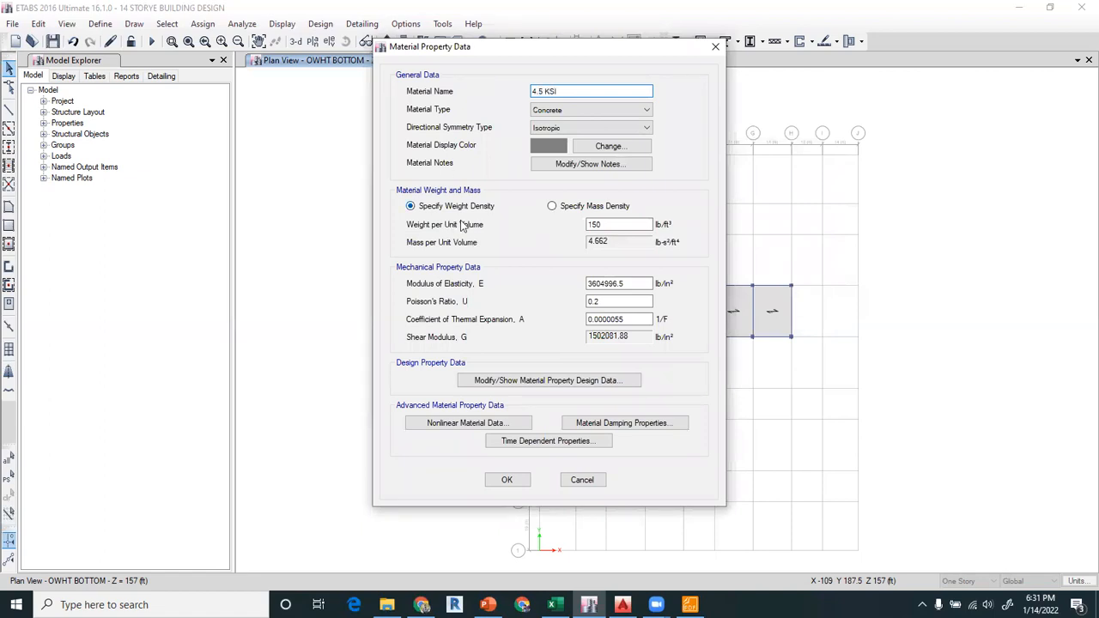
Switch to Excel and recalculate the concrete modulus in cell L13 as 57000*SQRT(4500)
left_click(555, 603)
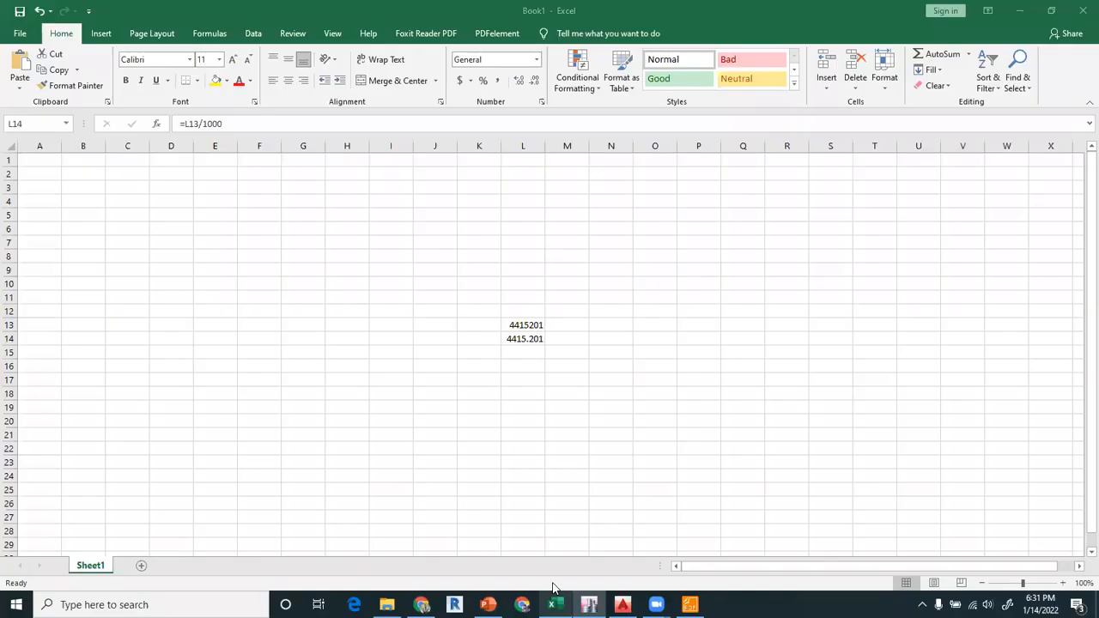
double_click(530, 325)
left_click(568, 331)
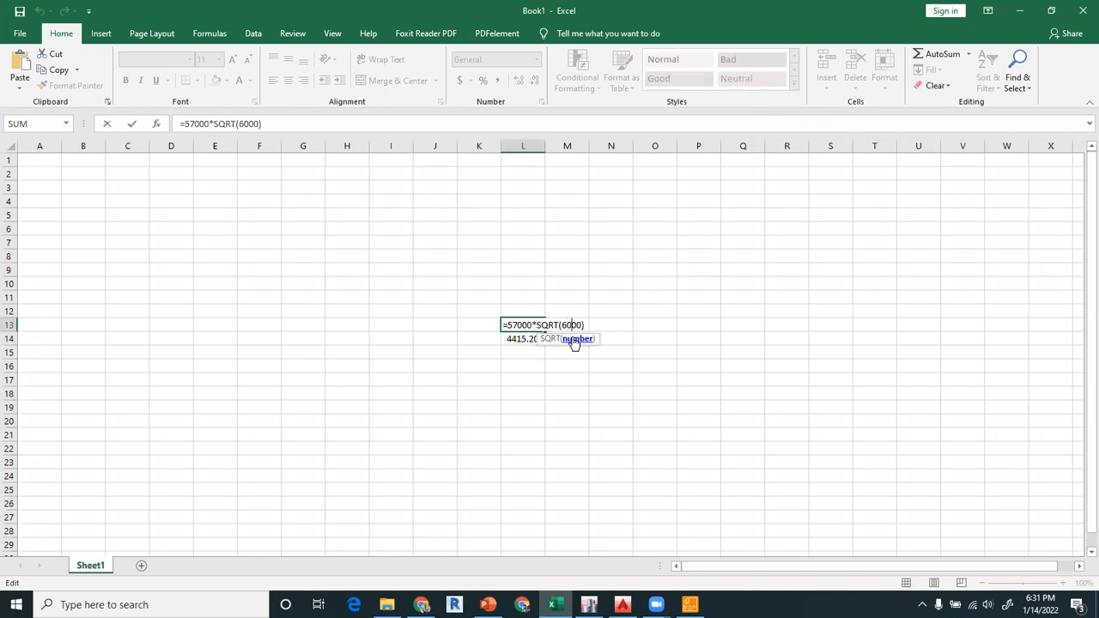
key("BackSpace")
type("45")
key("Return")
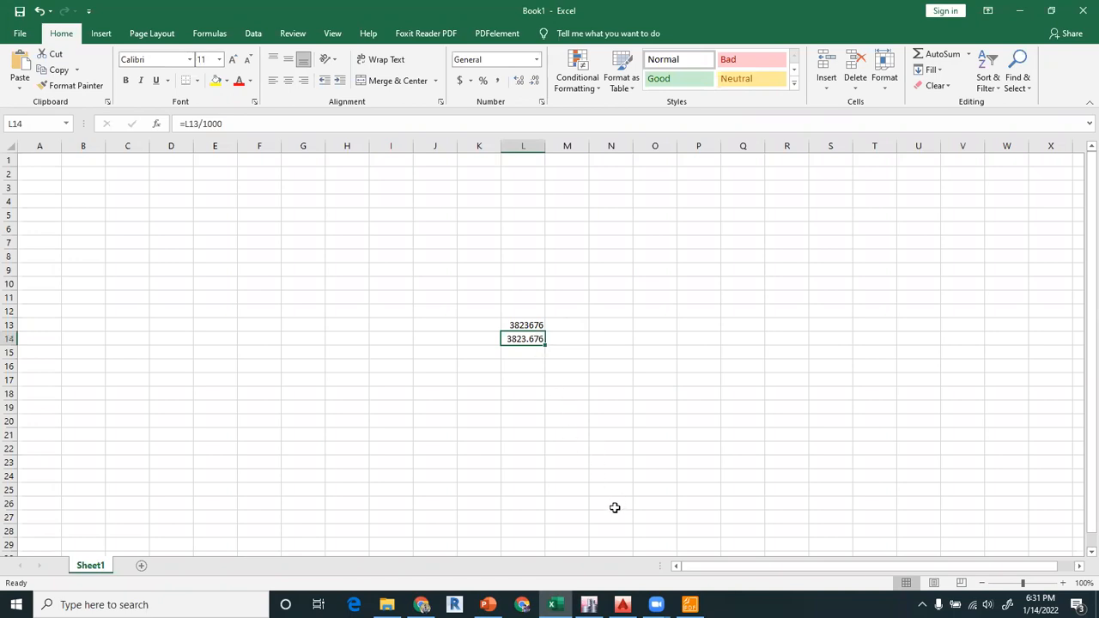
Return to ETABS and set the 4.5 KSI concrete's modulus of elasticity to 3823676 lb/in², as calculated in Excel
left_click(590, 604)
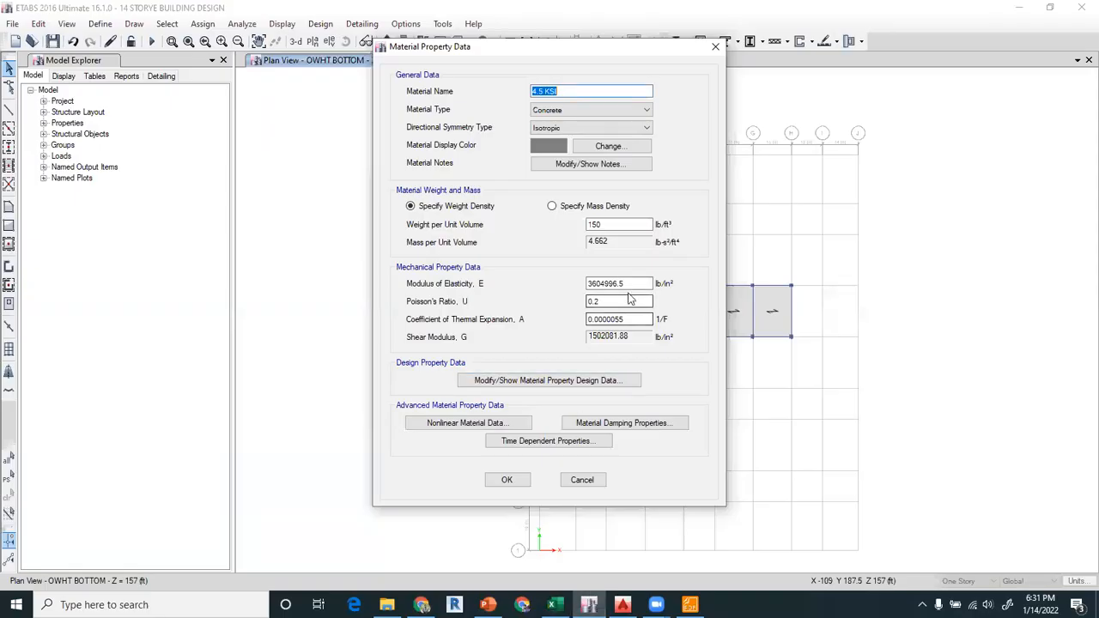
left_click_drag(646, 284, 563, 290)
type("38")
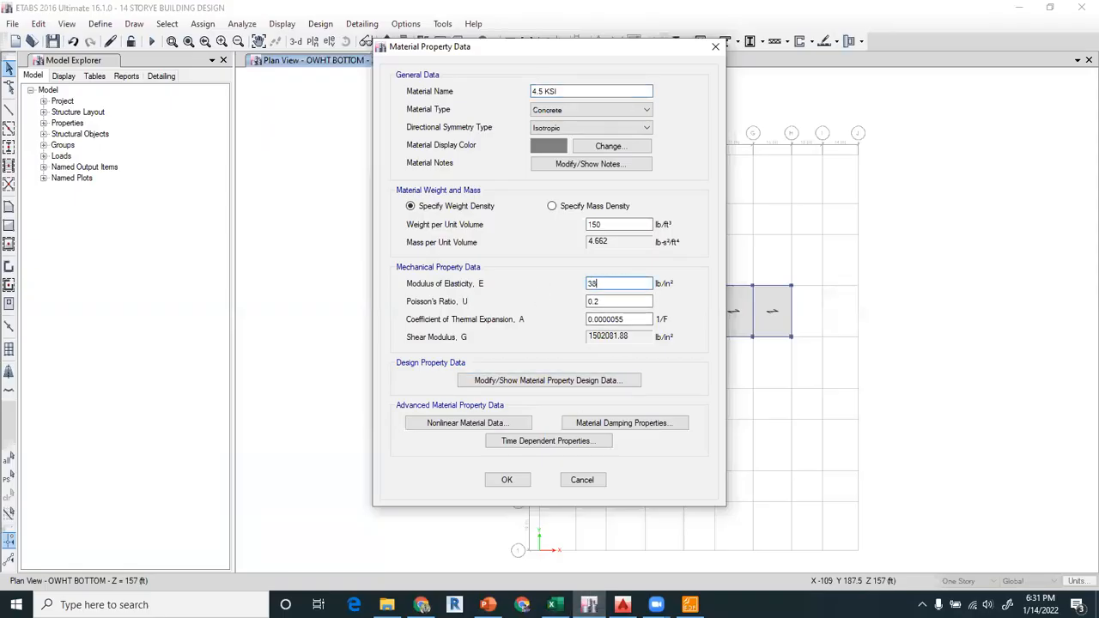
type("23")
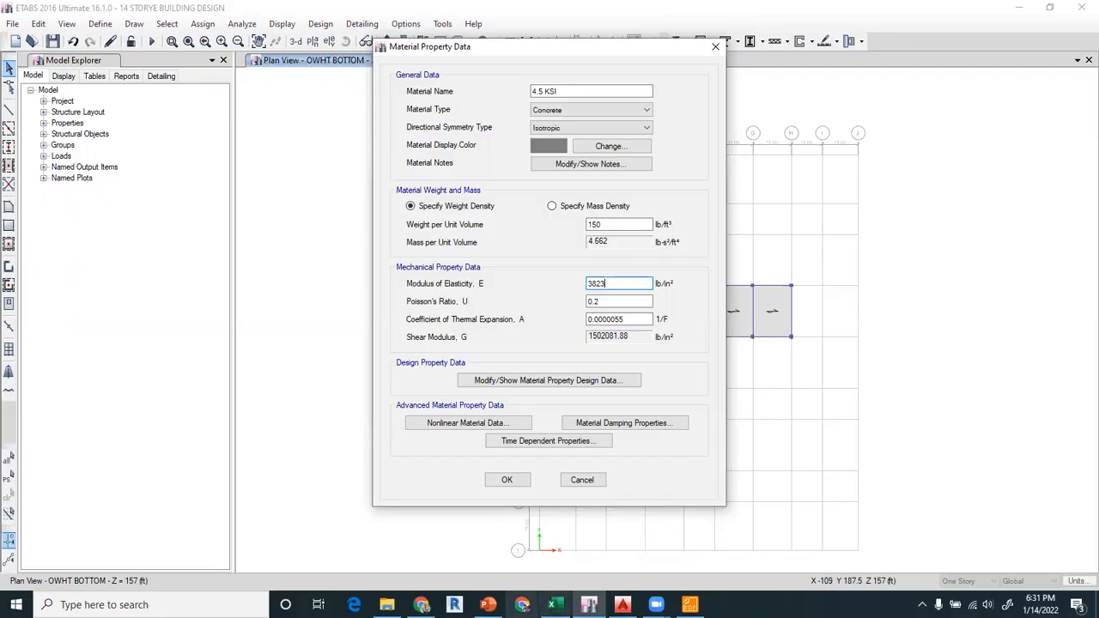
left_click(555, 604)
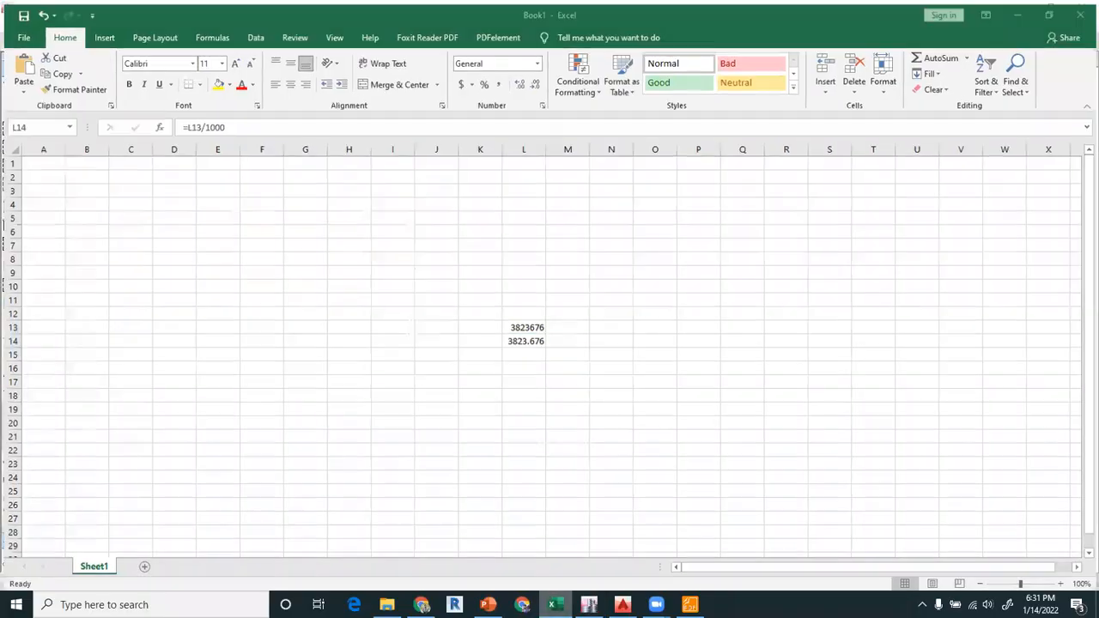
key("alt+Tab")
key("End")
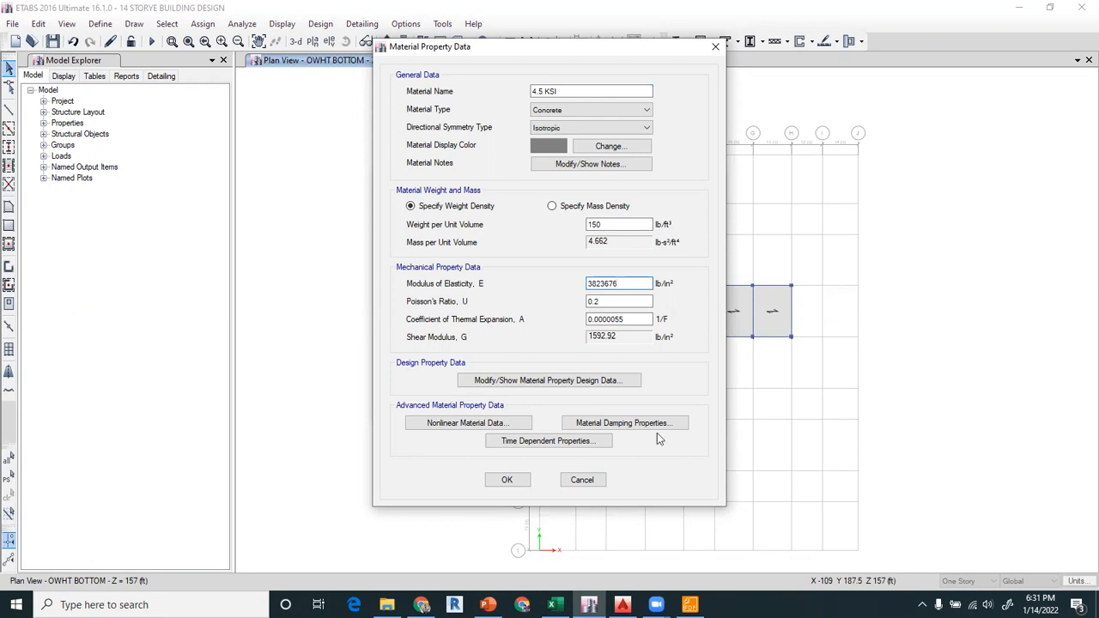
Set the 4.5 KSI concrete's specified compressive strength f'c to 4500 lb/in² and accept the material definition
left_click(604, 381)
type("4500")
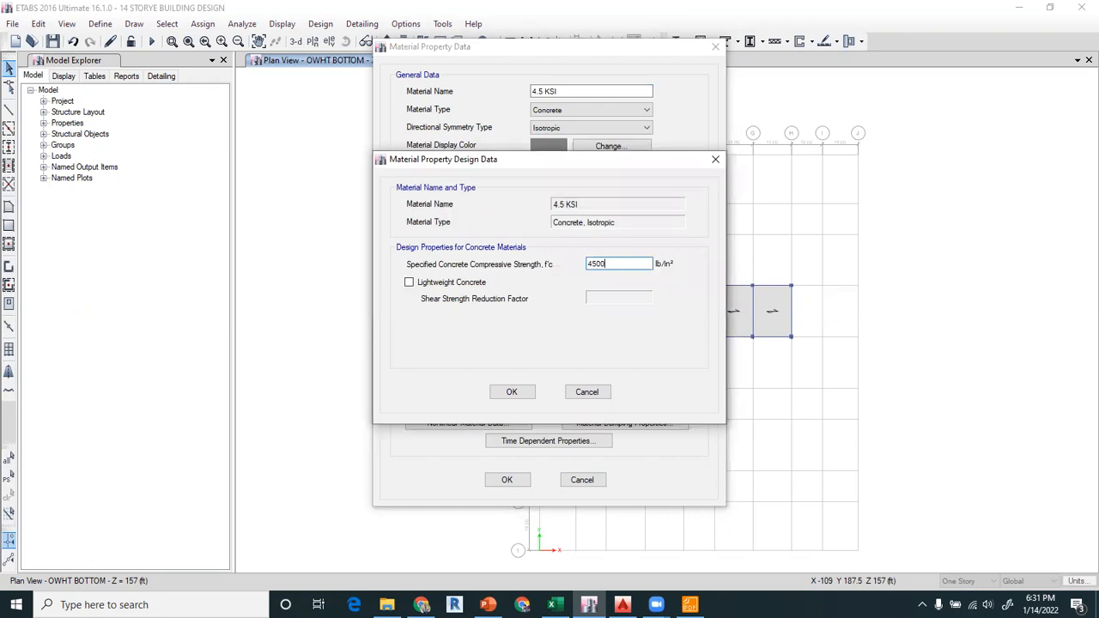
left_click(520, 391)
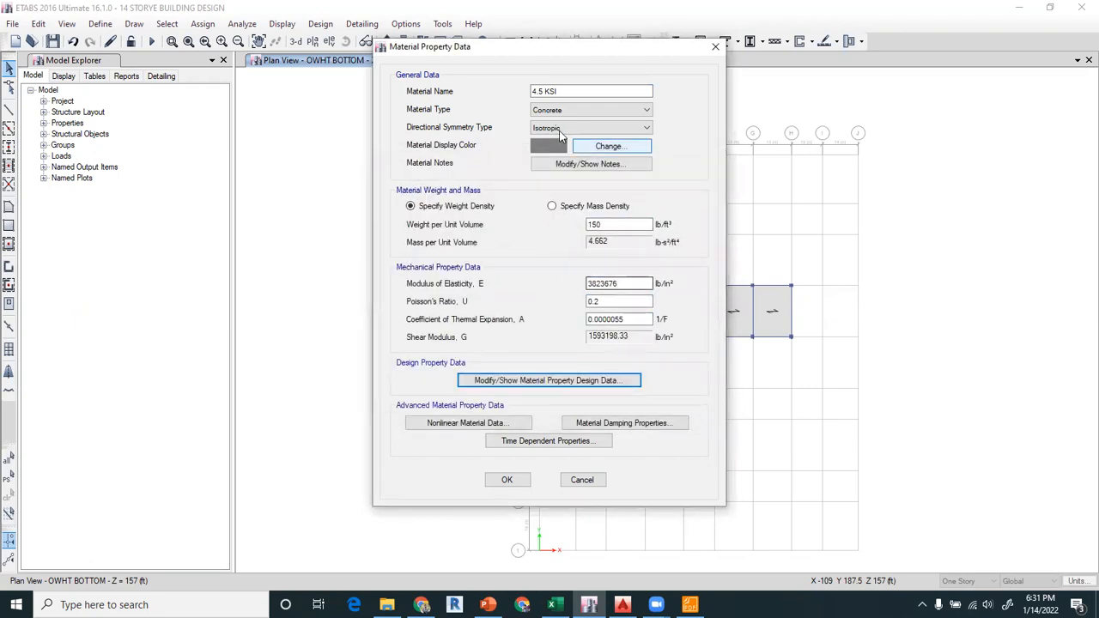
left_click(498, 481)
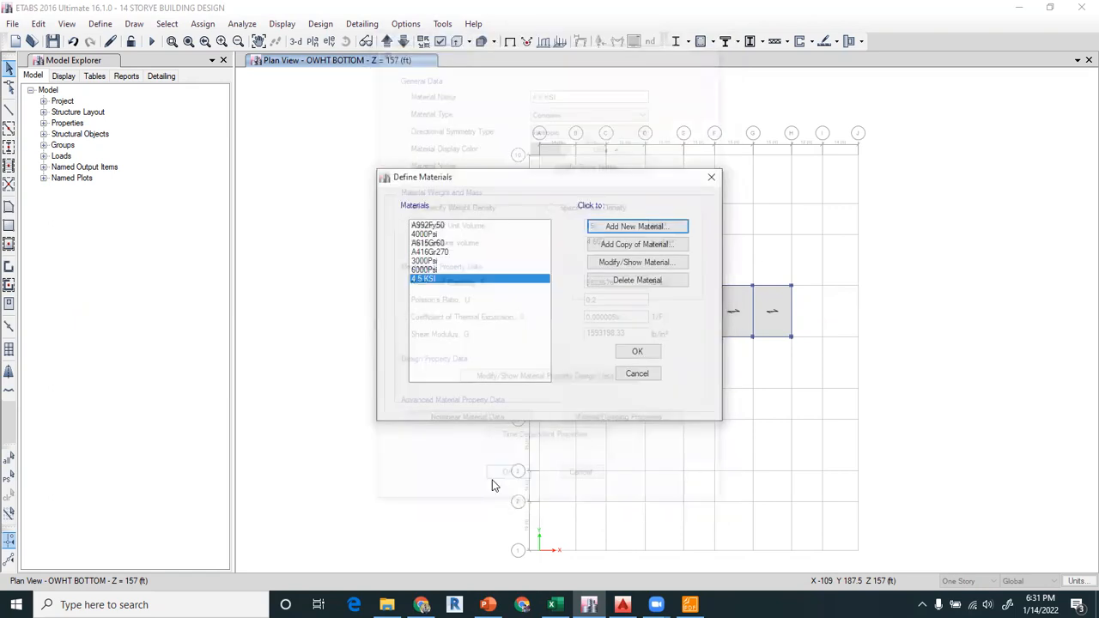
left_click(434, 271)
left_click(432, 261)
left_click(433, 279)
left_click(431, 270)
left_click(428, 262)
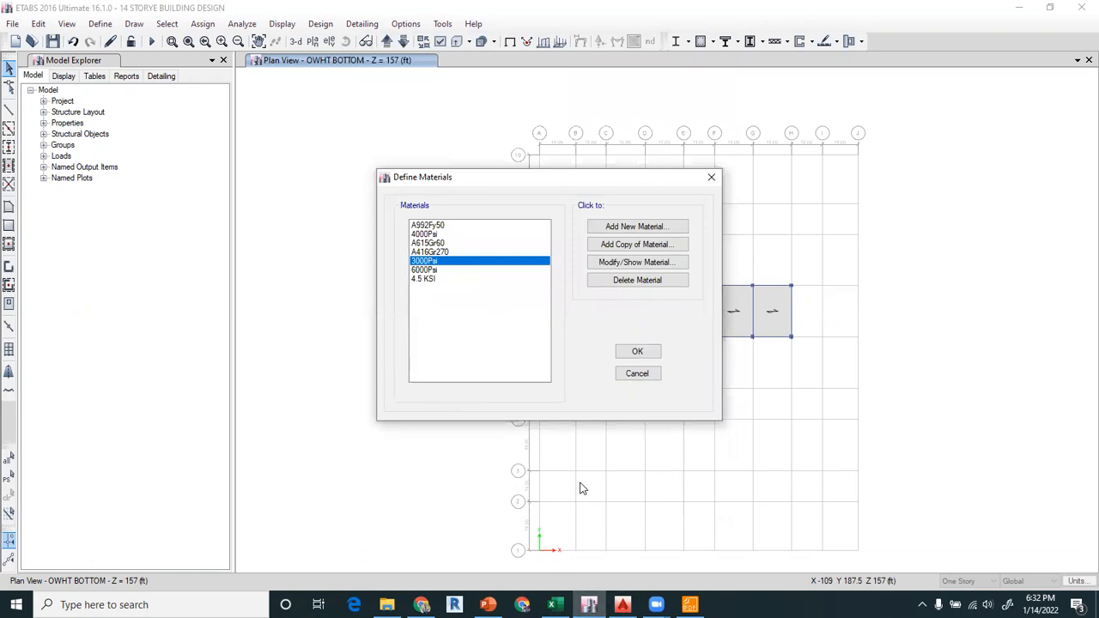
Switch to the PowerPoint presentation and review the ACI 318-14 list of permitted steel bars on slide 8
left_click(487, 604)
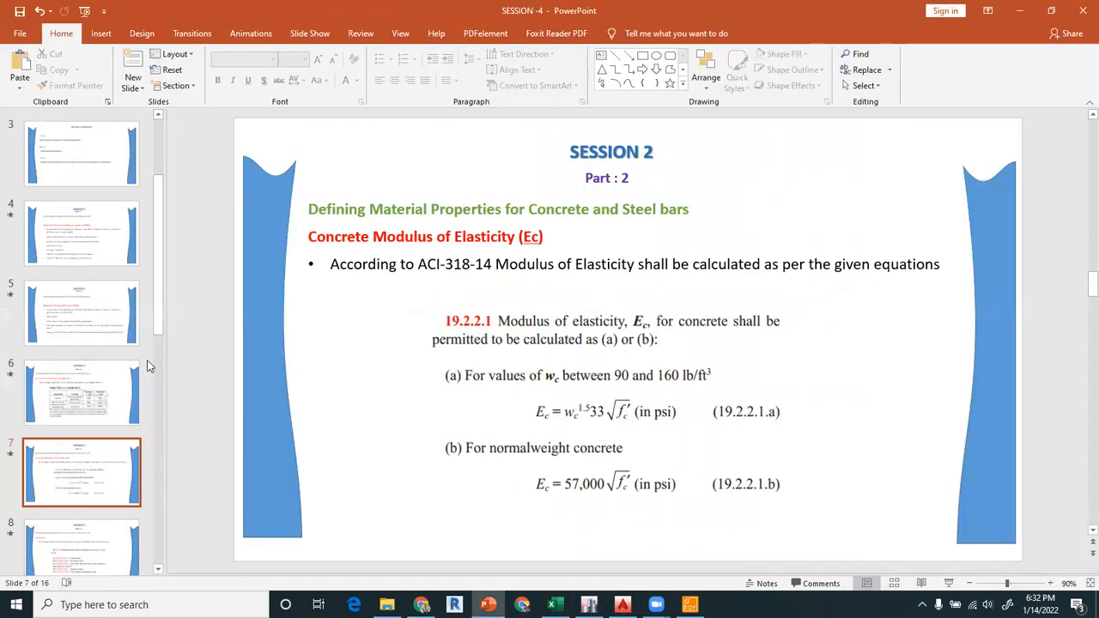
scroll(114, 370, "down", 3)
left_click(114, 410)
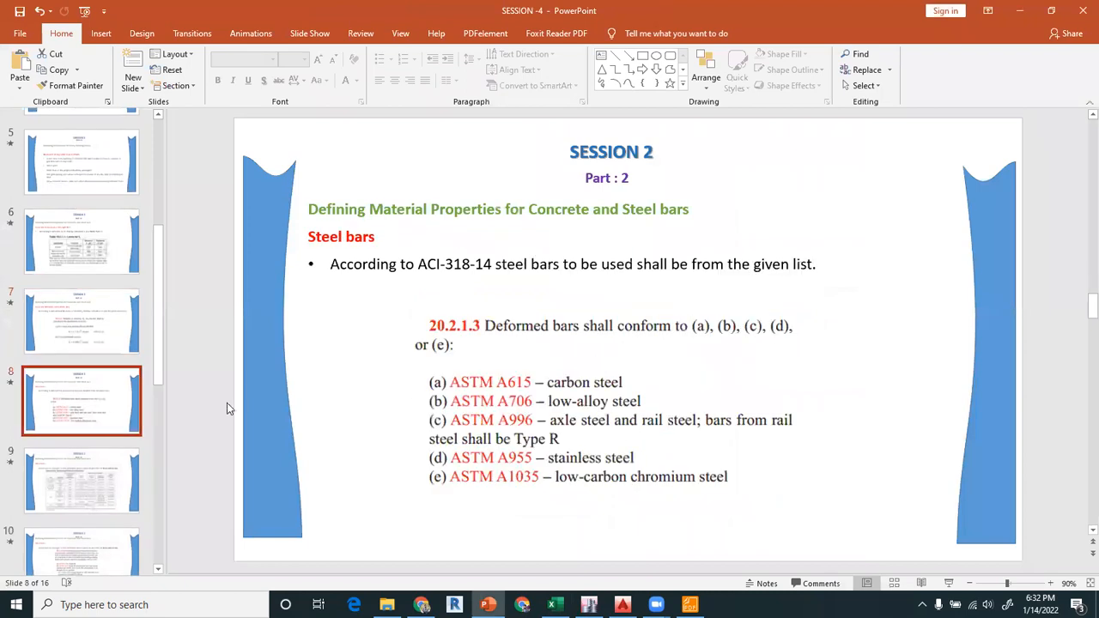